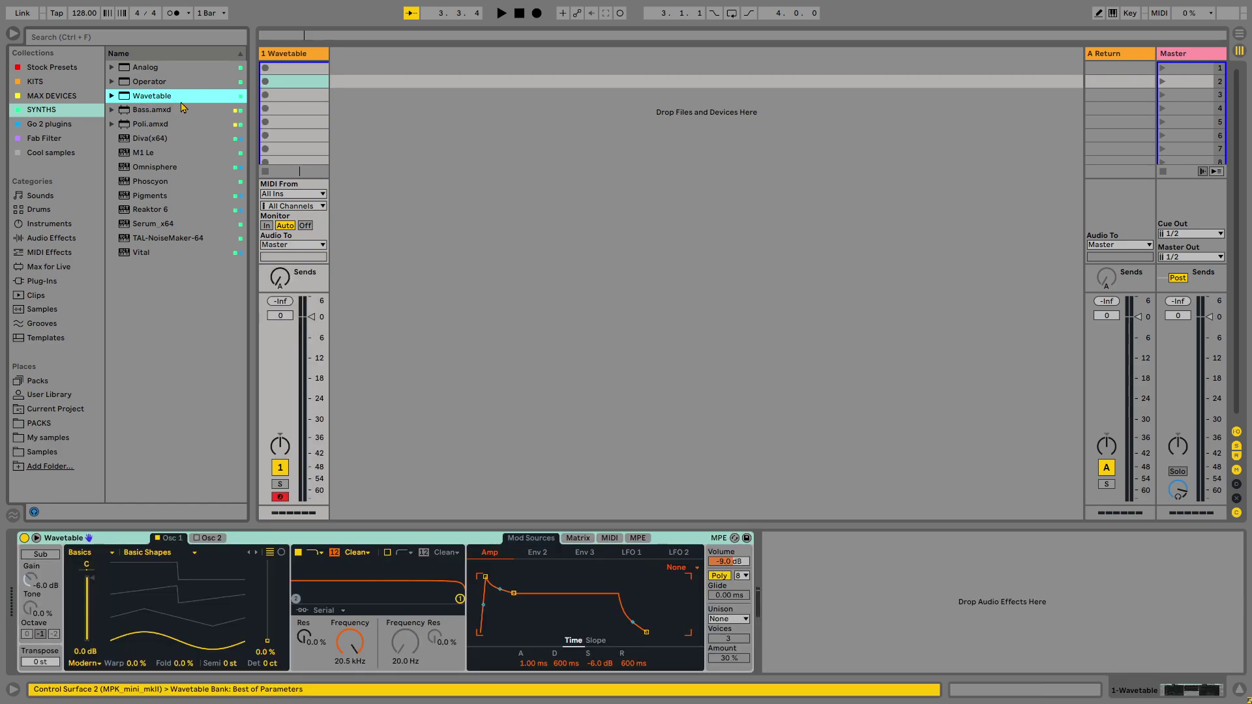
# Create a MIDI clip in the Wavetable track's first slot and set its scale to E Dorian.
pyautogui.doubleClick(285, 69)
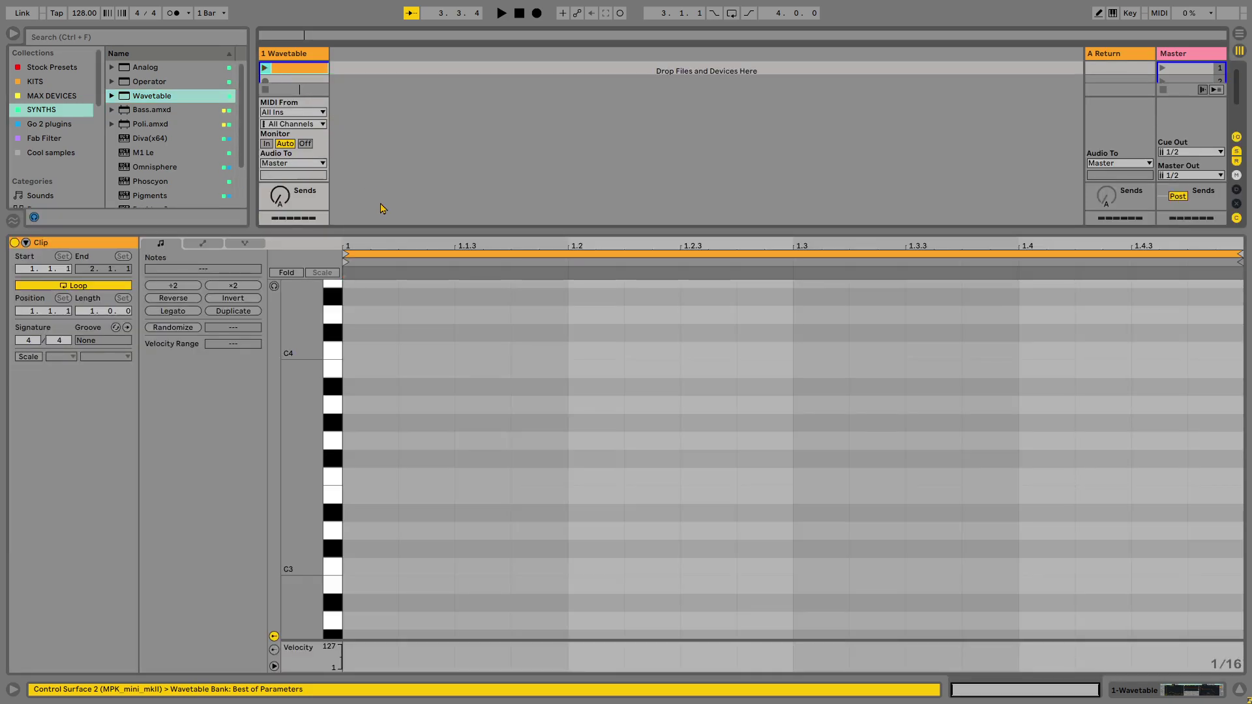
pyautogui.moveTo(379, 231); pyautogui.dragTo(379, 149)
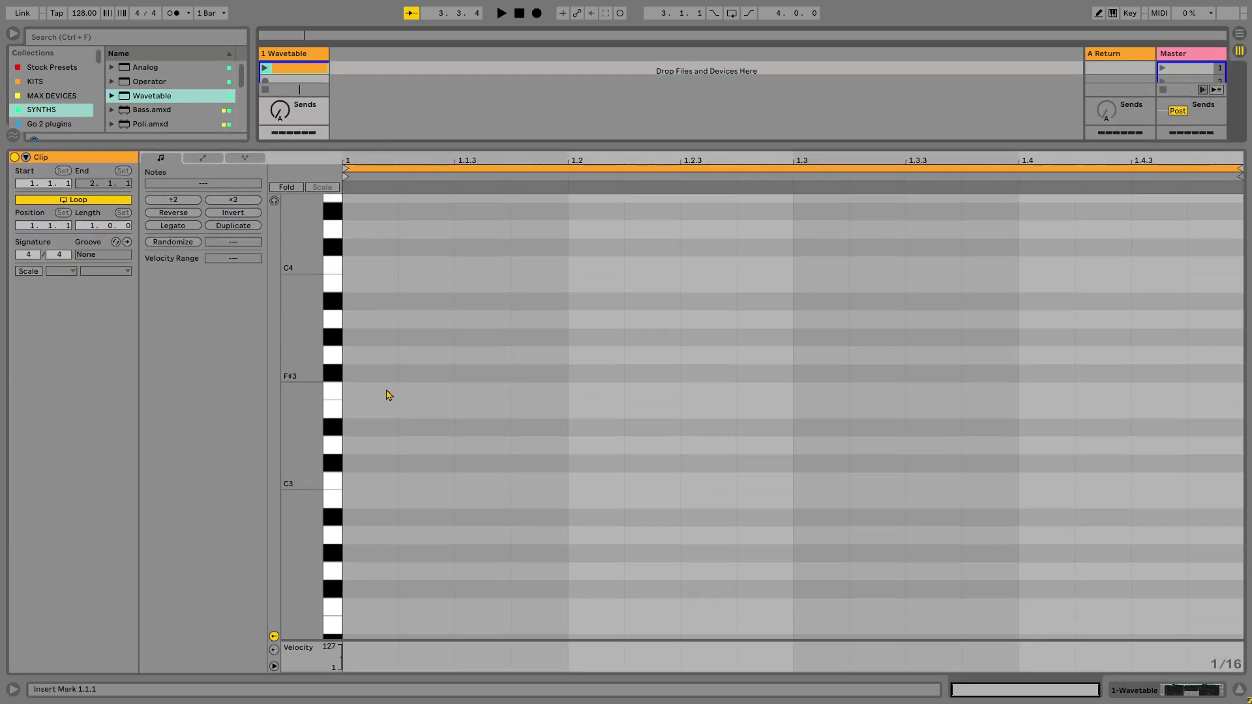
pyautogui.click(28, 271)
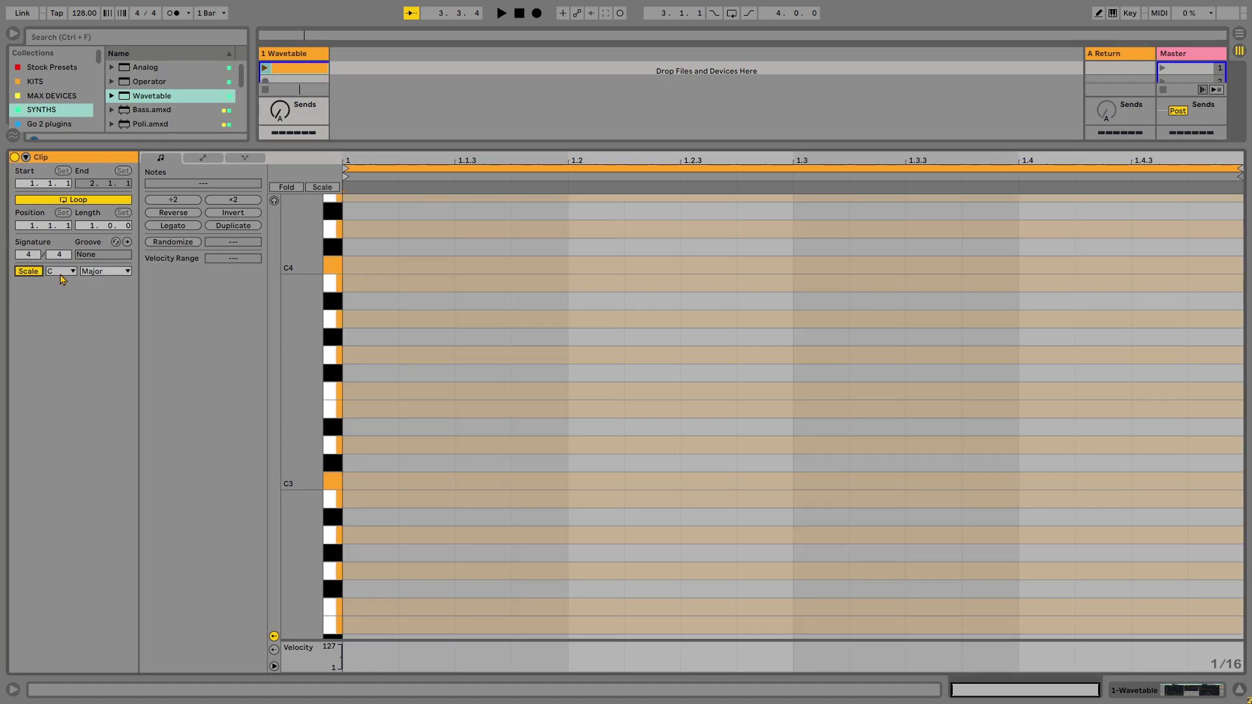
pyautogui.click(61, 271)
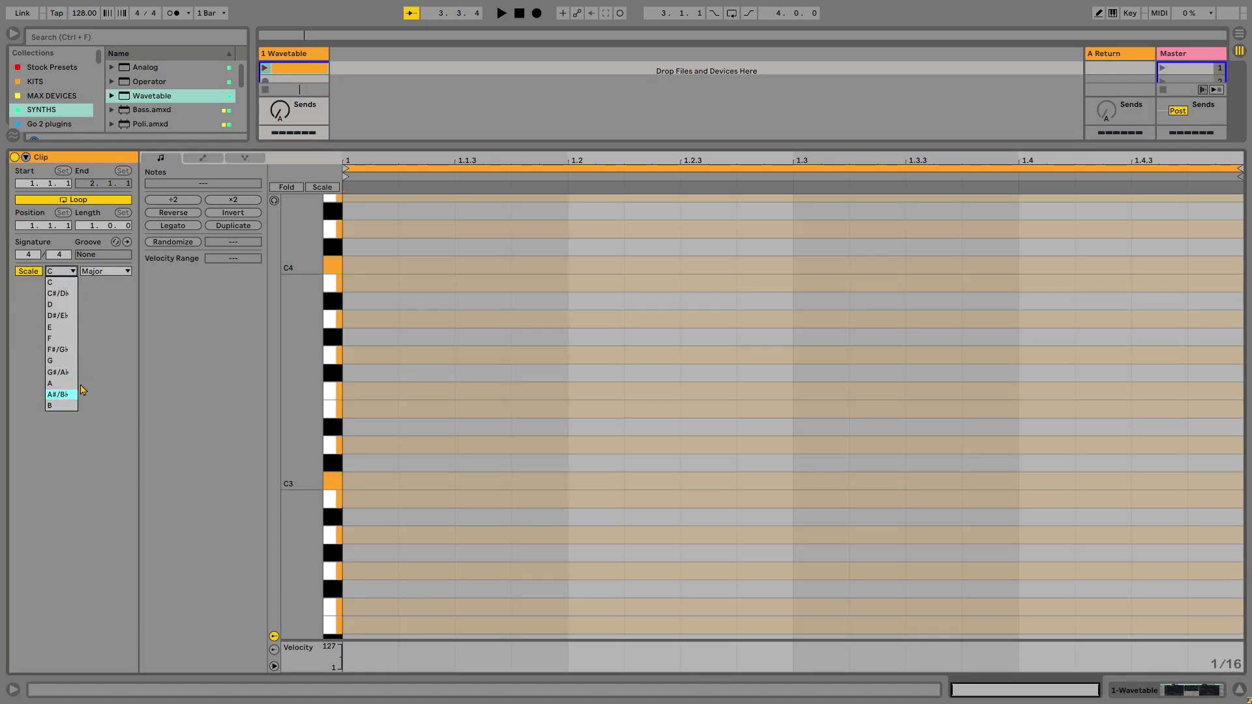
pyautogui.click(65, 327)
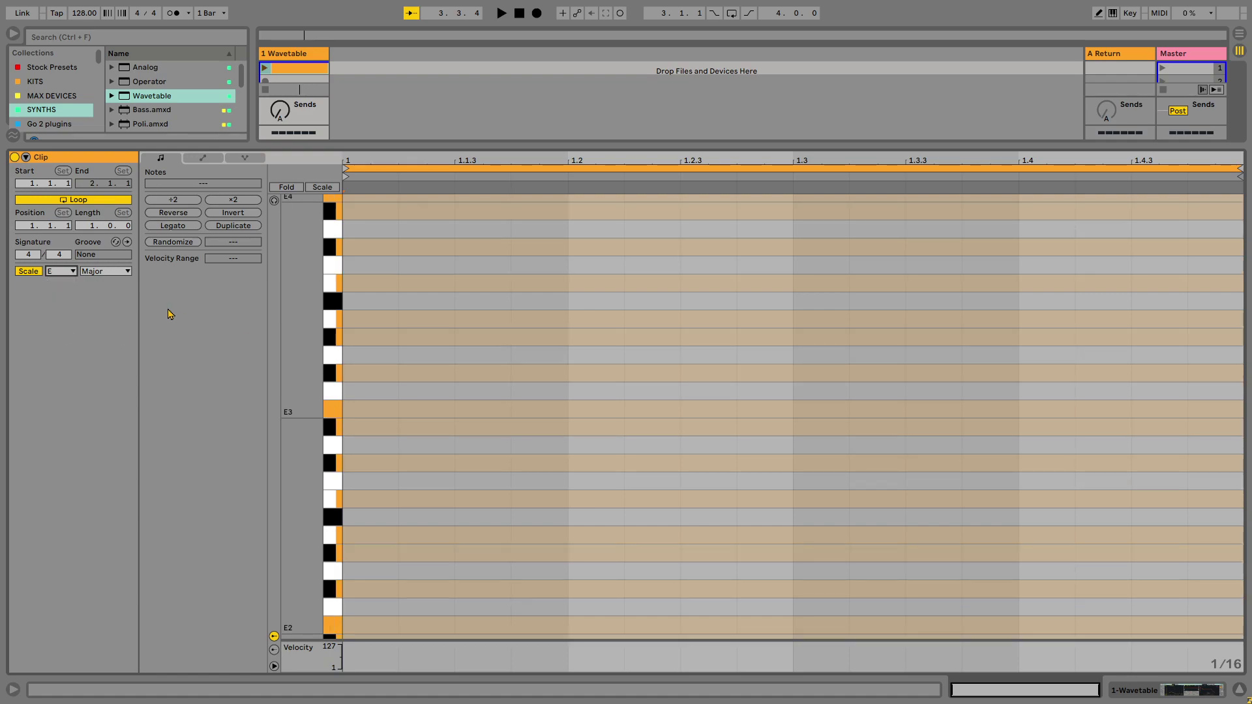
pyautogui.click(106, 271)
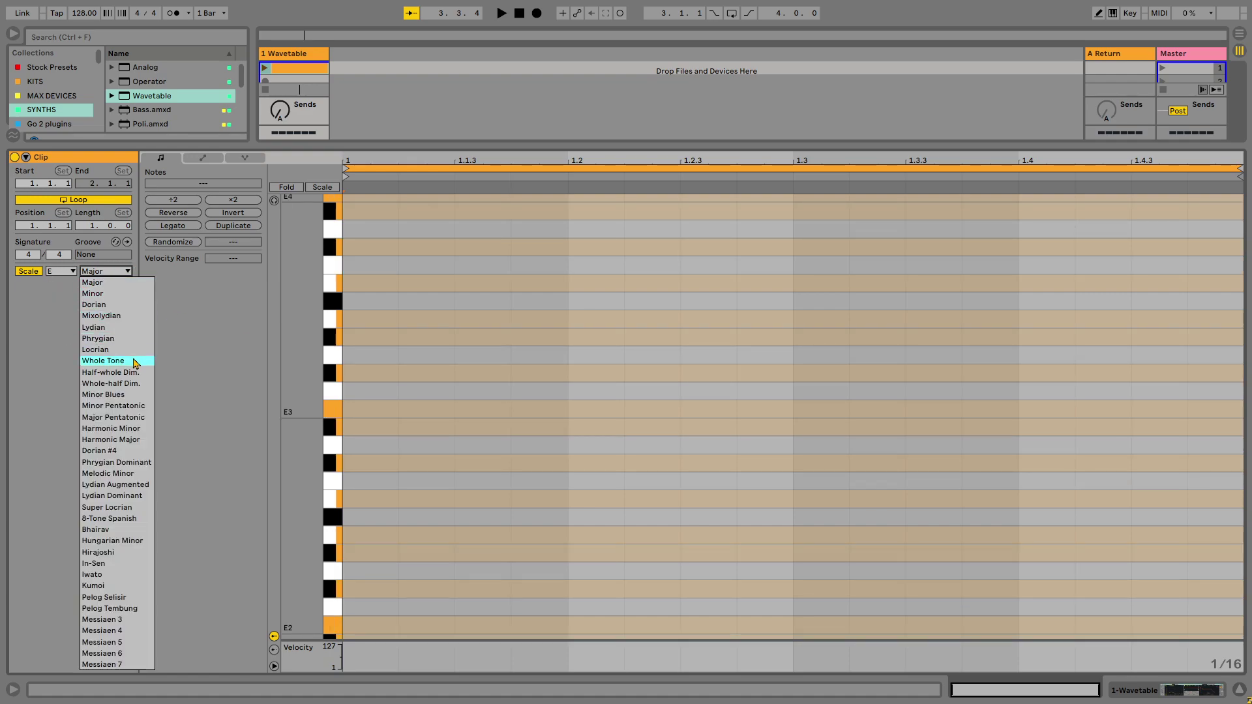
pyautogui.click(129, 304)
# Draw a 1/16 chord of E3, G3 and B3 at the clip's start and audition the clip.
pyautogui.moveTo(301, 348); pyautogui.dragTo(306, 424)
pyautogui.doubleClick(385, 464)
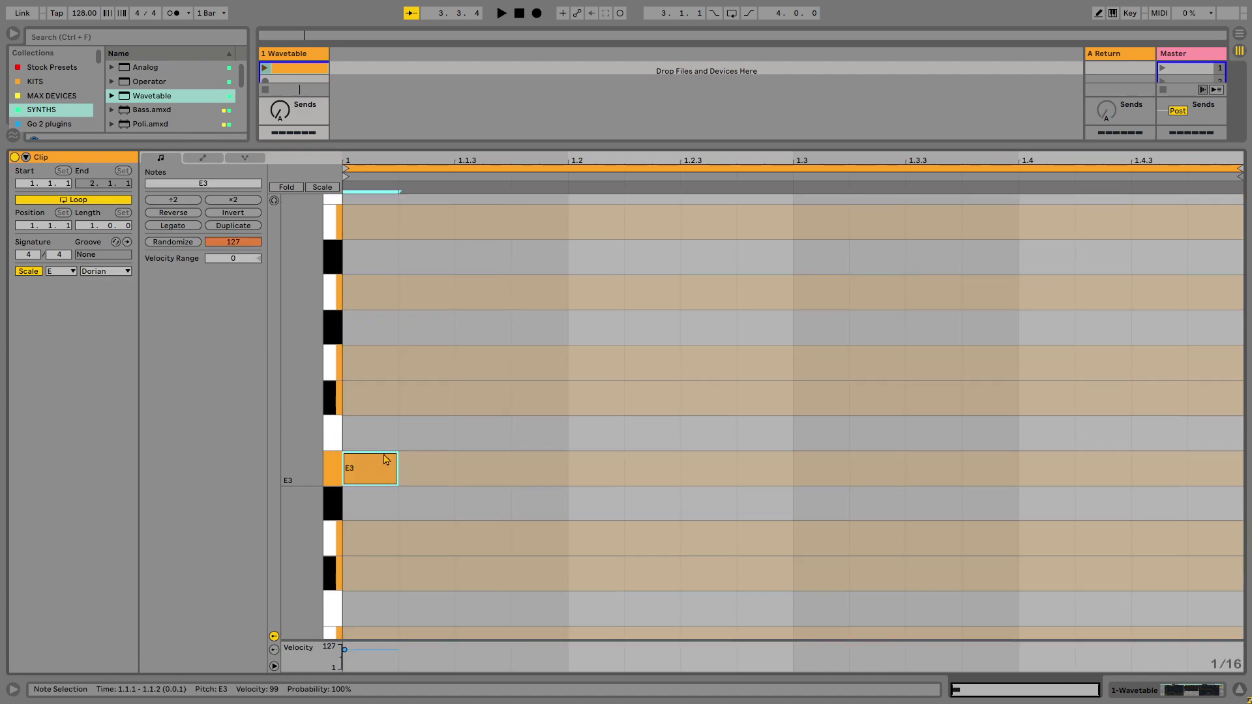
pyautogui.doubleClick(370, 378)
pyautogui.doubleClick(384, 299)
pyautogui.moveTo(383, 299); pyautogui.dragTo(396, 218)
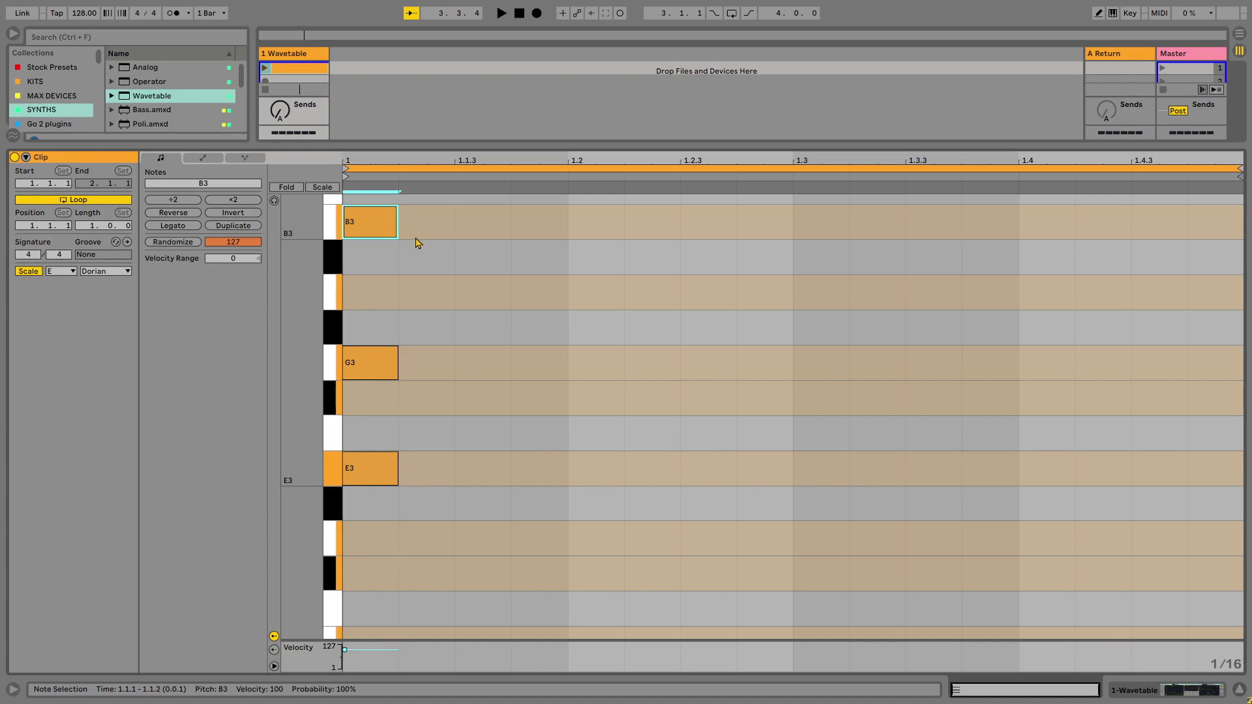
pyautogui.click(268, 68)
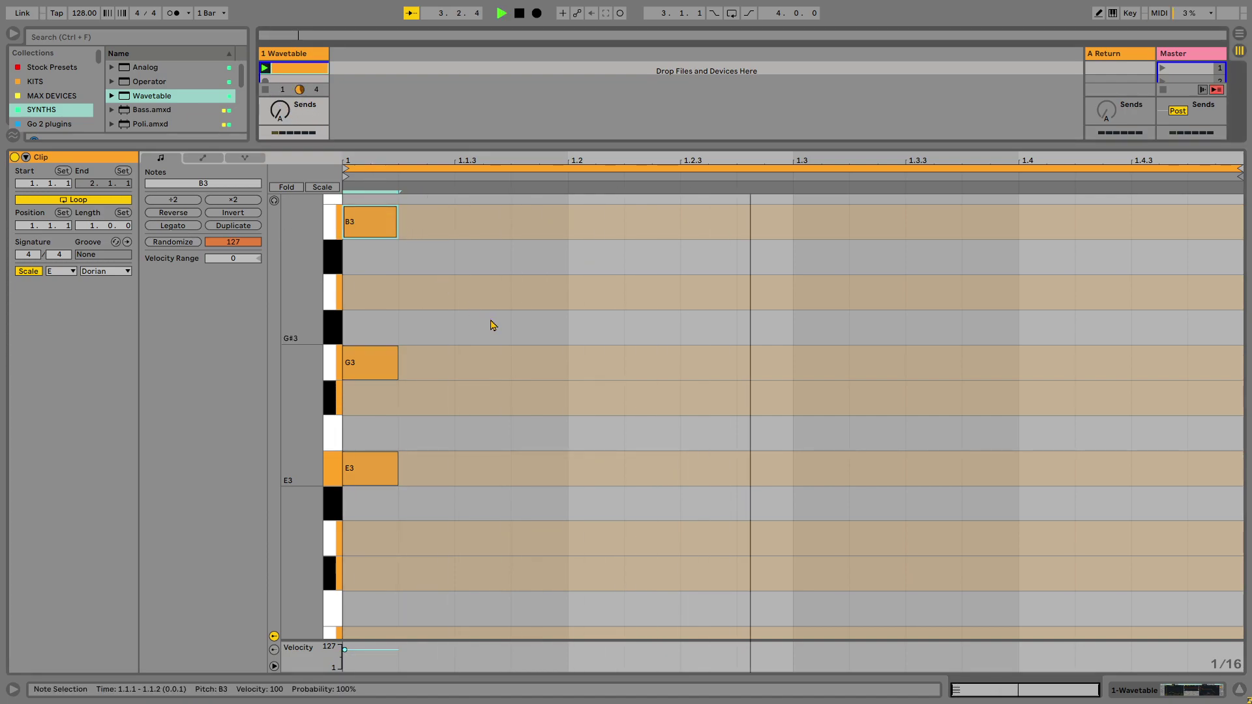
pyautogui.scroll(2, 502, 274)
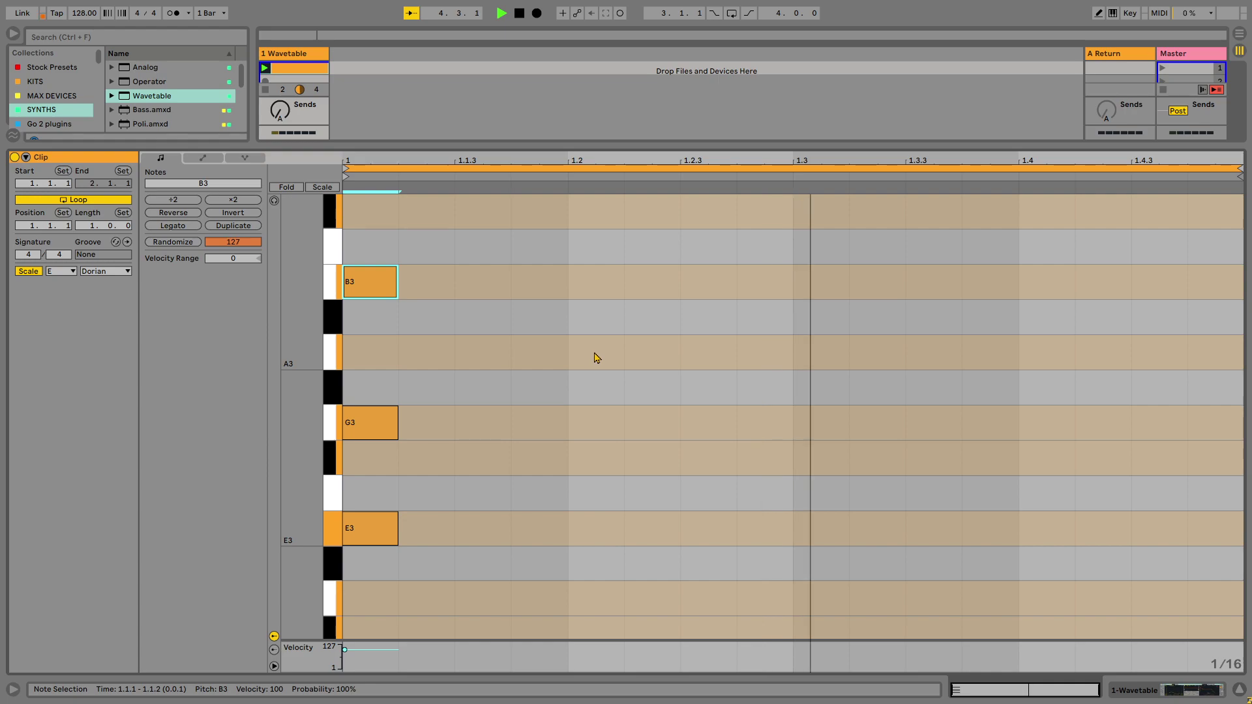
pyautogui.click(654, 390)
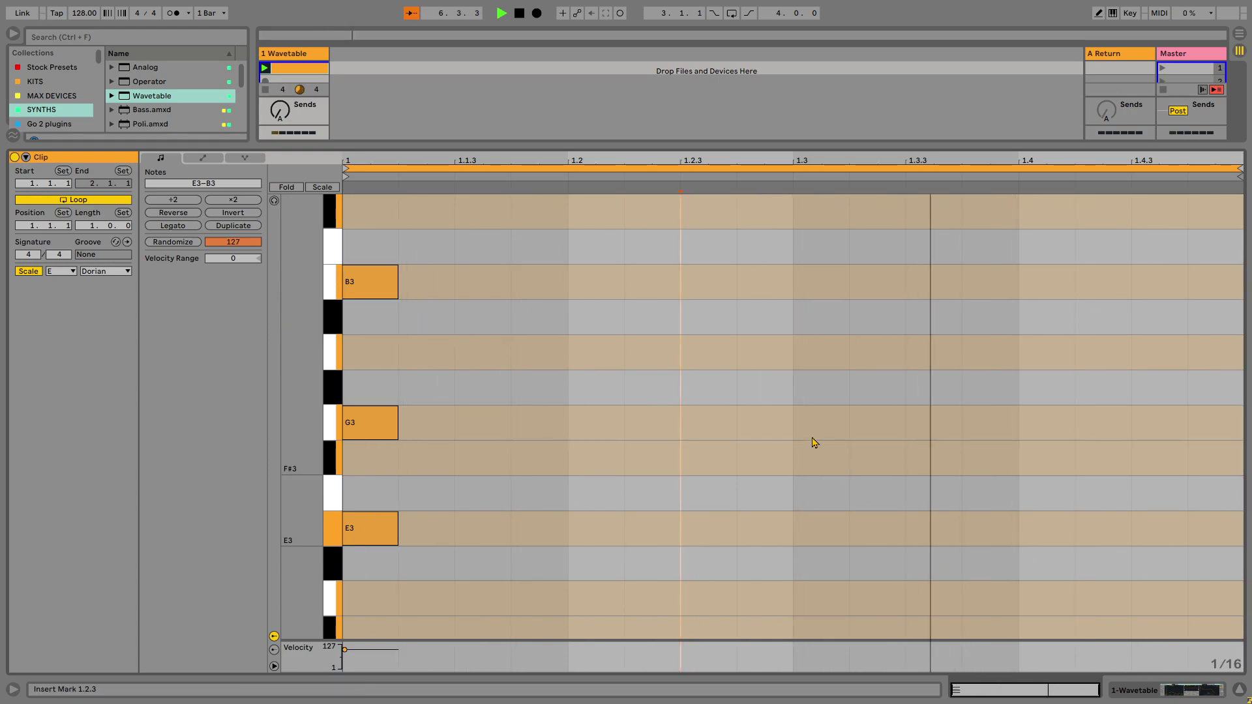
pyautogui.press('space')
# Copy the chord to 1.1.3, 1.1.4, 1.2.2 and 1.2.3, and play the clip.
pyautogui.moveTo(407, 250); pyautogui.dragTo(709, 532)
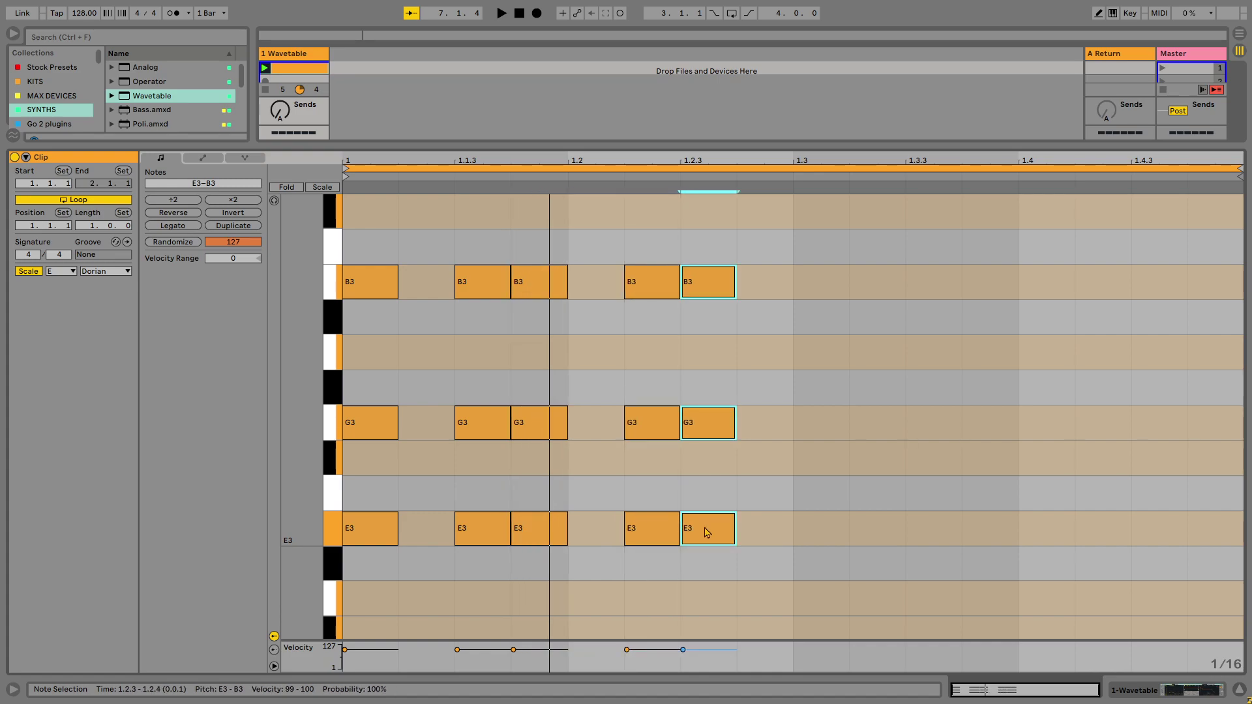
pyautogui.click(791, 553)
pyautogui.press('space')
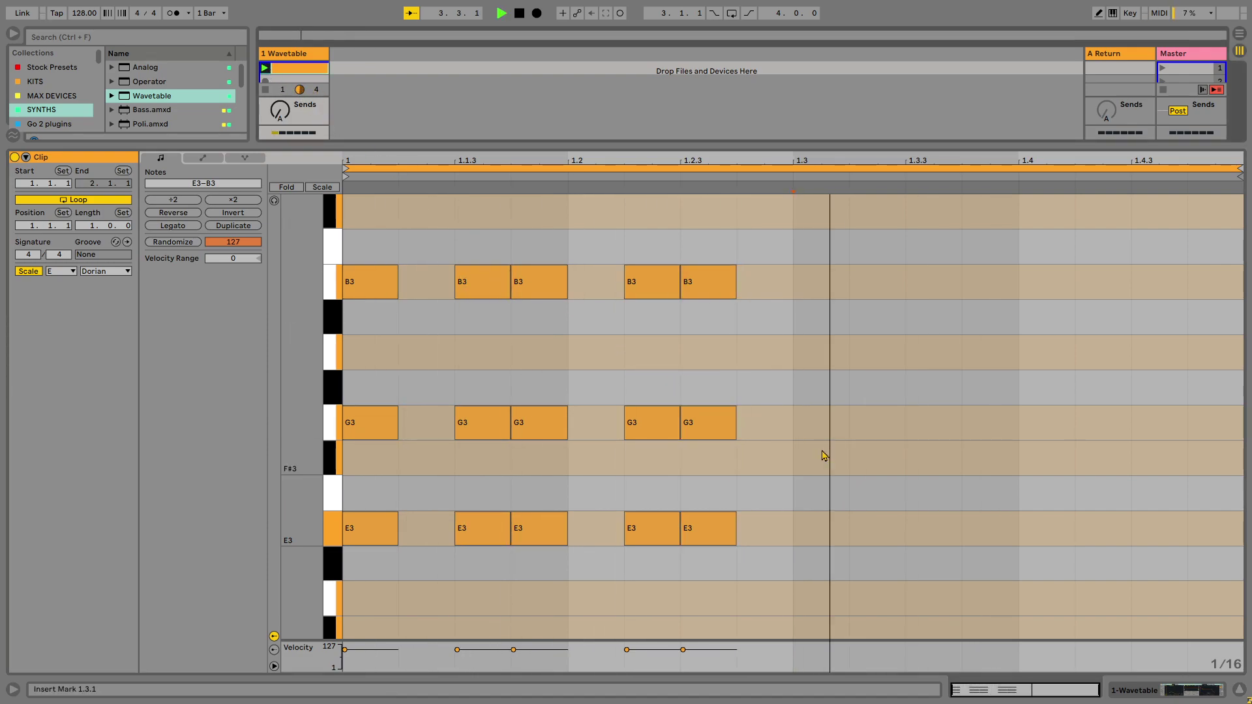
pyautogui.moveTo(742, 574); pyautogui.dragTo(718, 333)
pyautogui.moveTo(712, 529); pyautogui.dragTo(854, 538)
pyautogui.press('space')
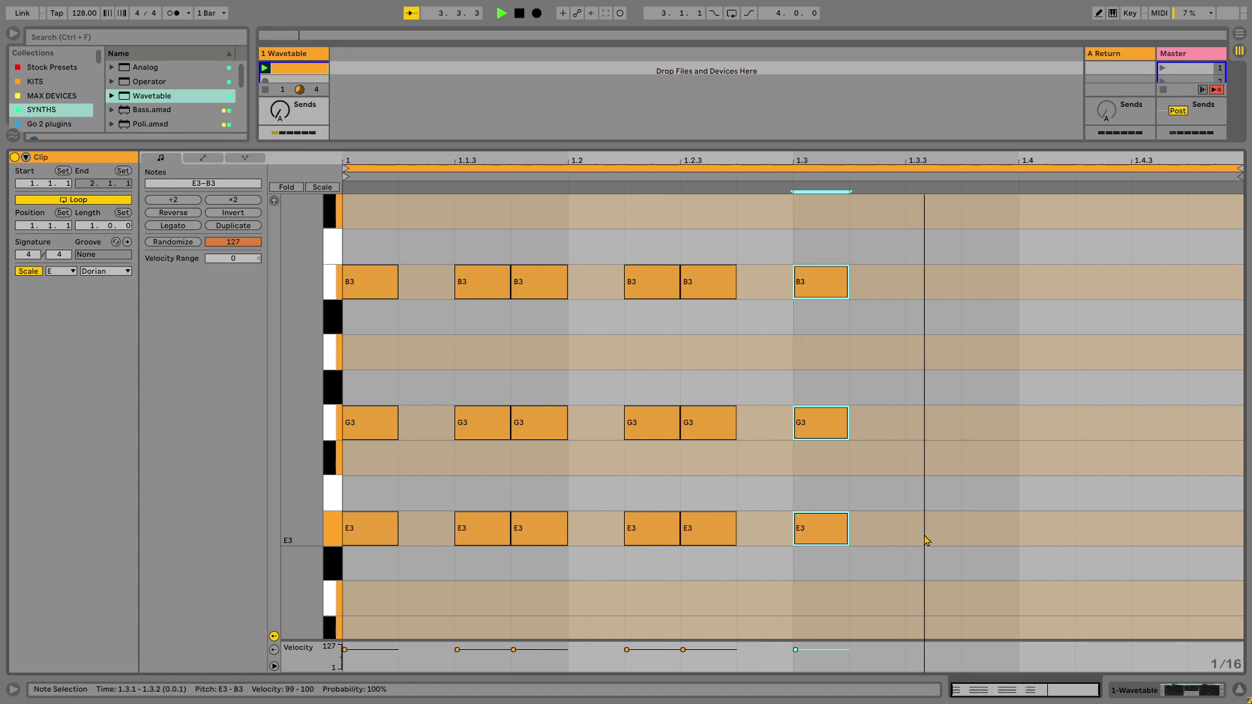
pyautogui.moveTo(939, 576); pyautogui.dragTo(805, 202)
pyautogui.press('Delete')
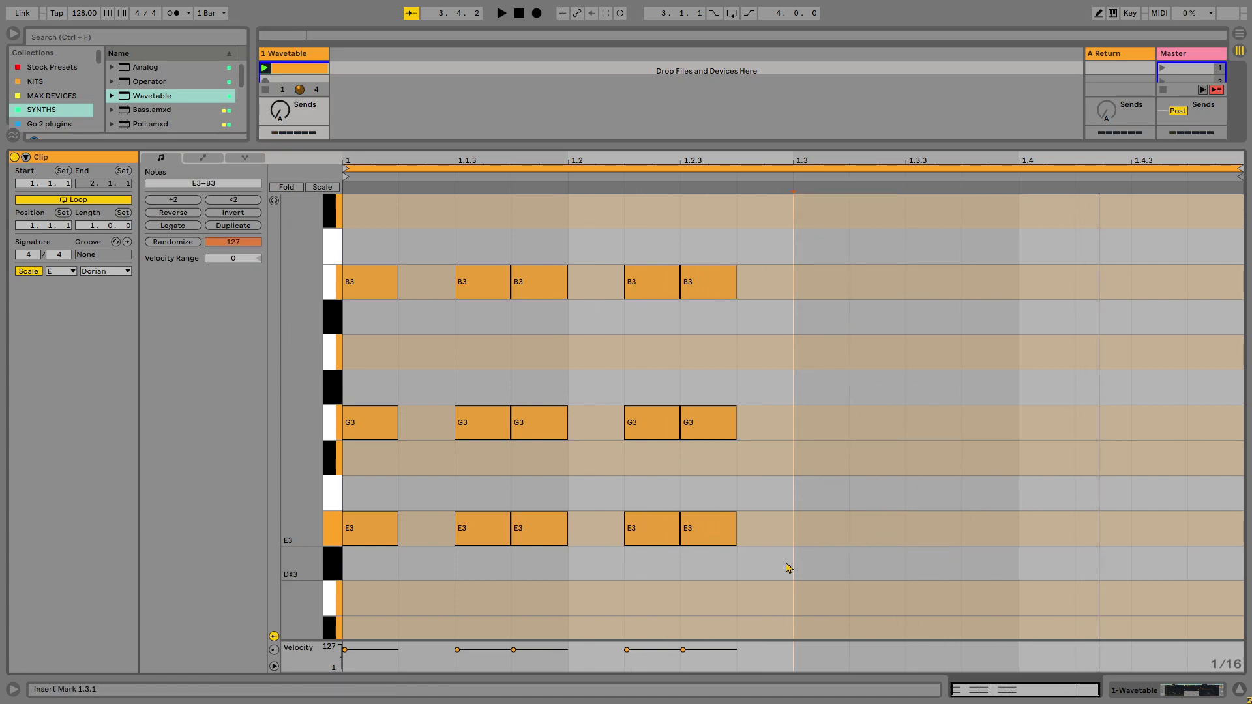
# Duplicate the two-beat chord pattern into the bar's second half, and double the clip twice to four bars.
pyautogui.moveTo(794, 573); pyautogui.dragTo(396, 290)
pyautogui.hotkey('ctrl', 'd')
pyautogui.press('space')
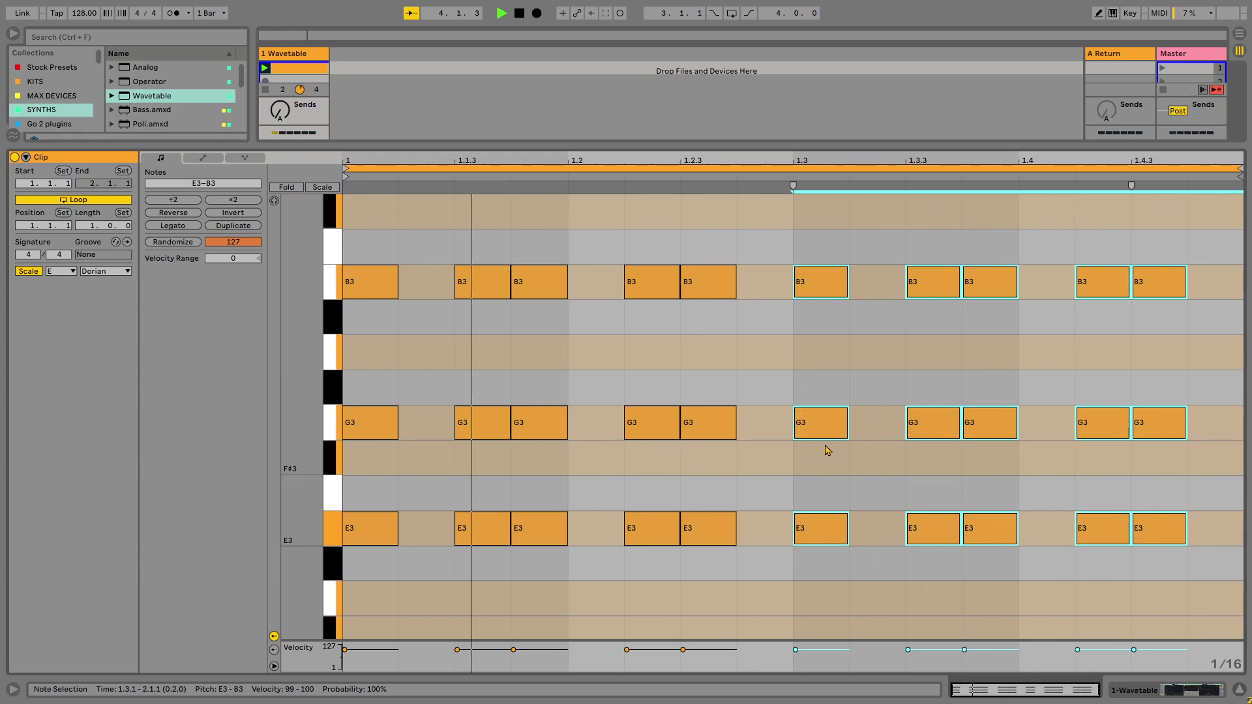
pyautogui.click(240, 221)
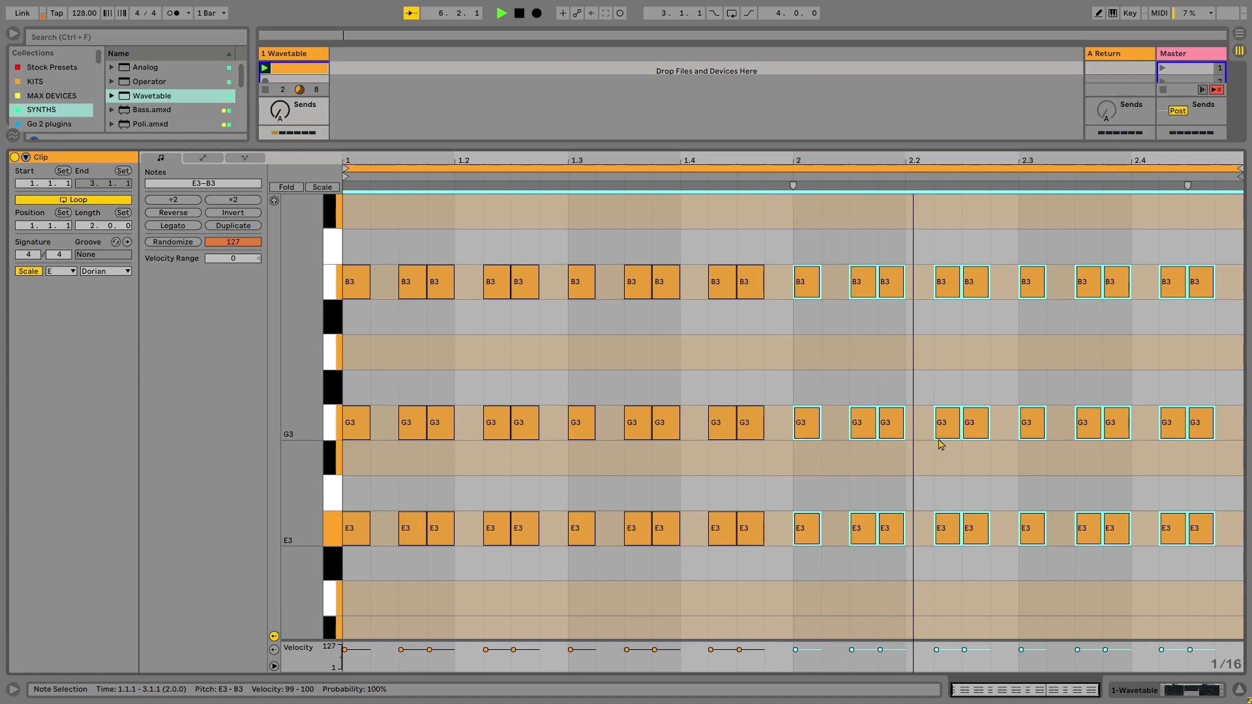
pyautogui.click(228, 225)
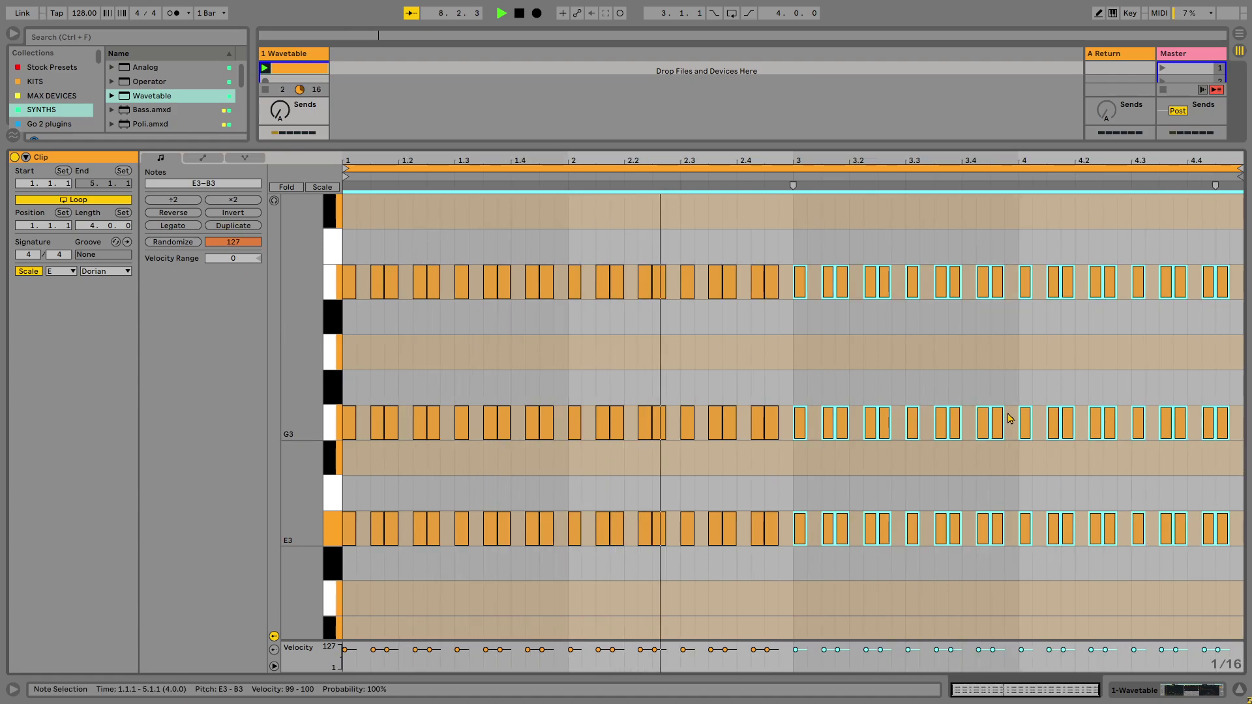
# Transpose the chords in bars 3 and 4 up two semitones, and move bar 3 back down to E3, G3 and B3.
pyautogui.press('Up')
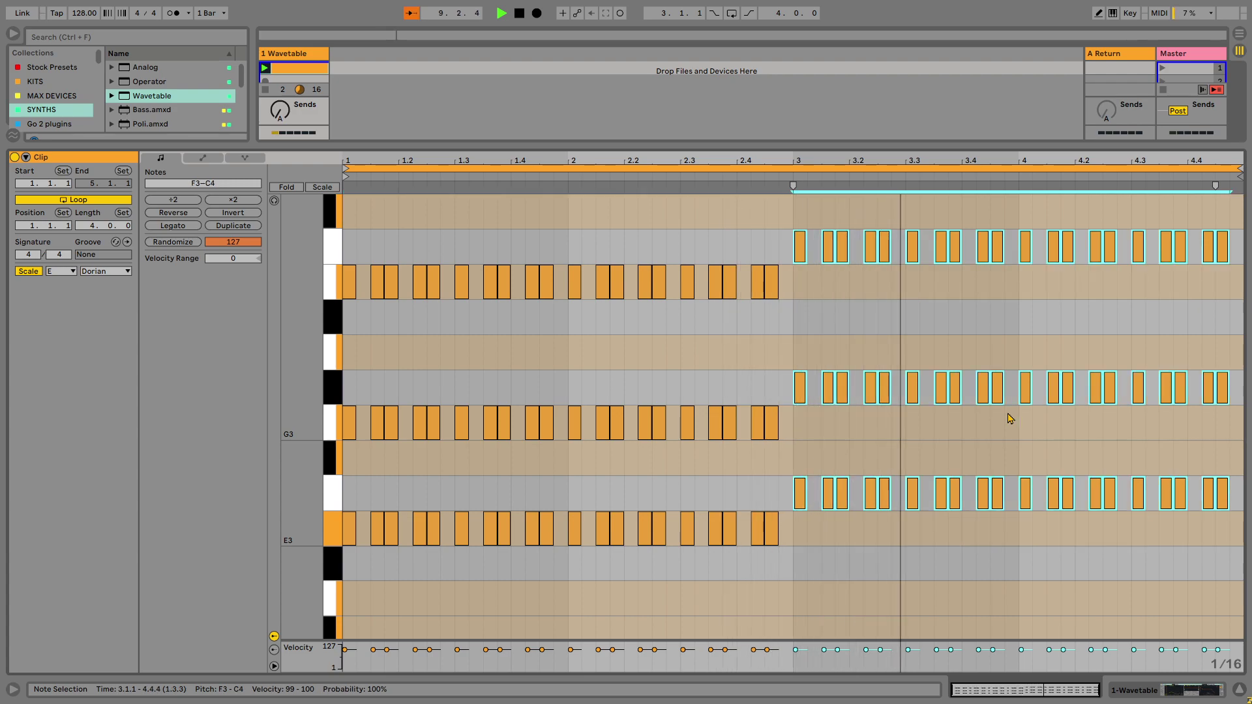
pyautogui.press('Up')
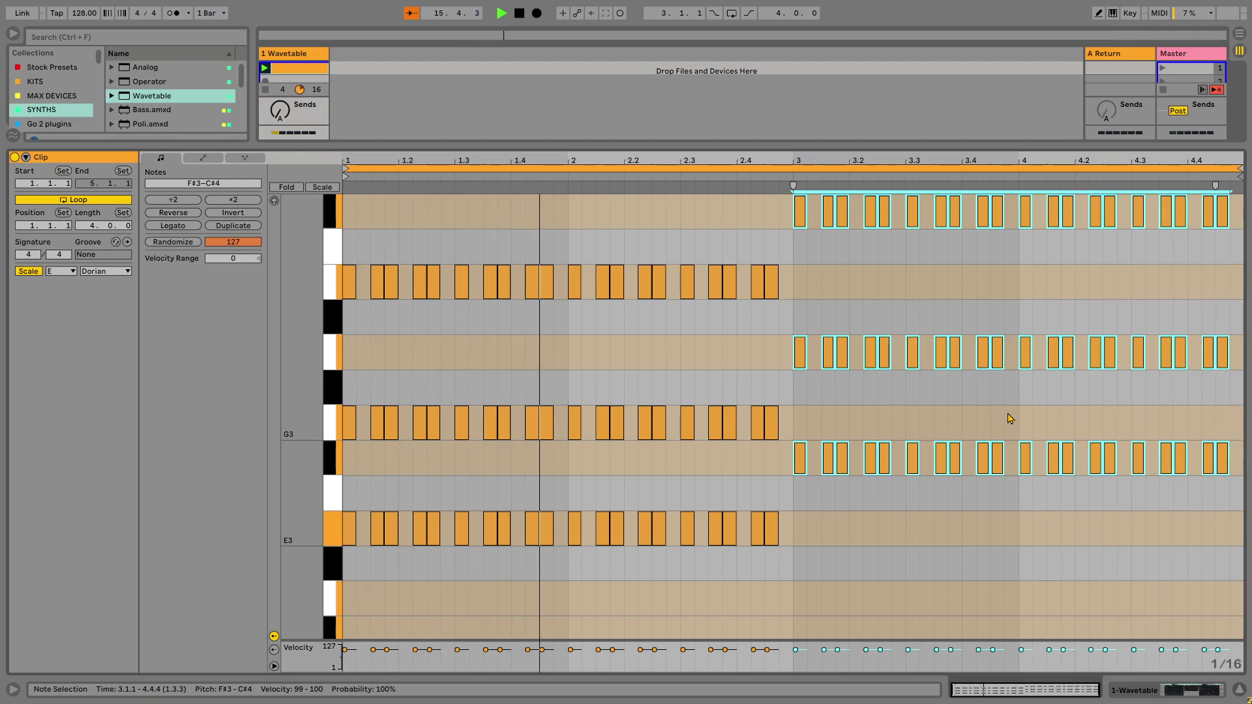
pyautogui.moveTo(1014, 531); pyautogui.dragTo(786, 274)
pyautogui.click(862, 424)
pyautogui.moveTo(1008, 552); pyautogui.dragTo(790, 189)
pyautogui.press('Down')
pyautogui.press('Down')
pyautogui.press('space')
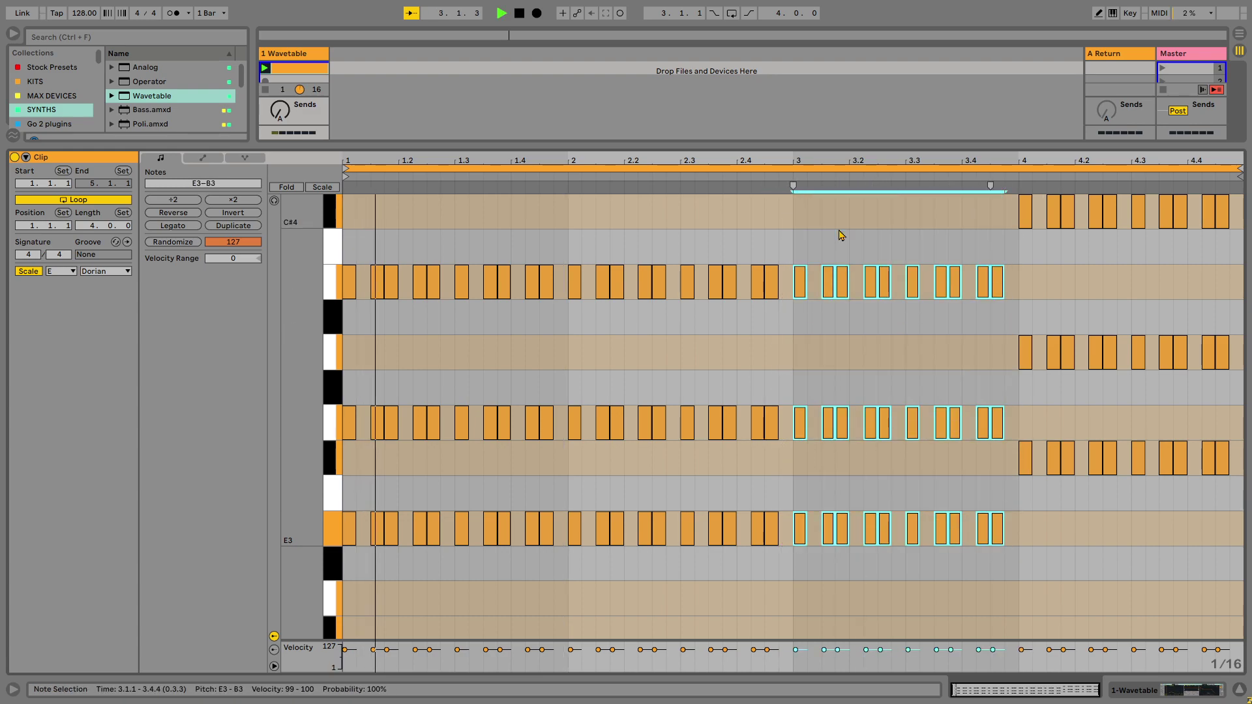
# Lower Wavetable's first filter frequency to 225 Hz and set the Amp envelope to 150 ms decay and -inf dB sustain.
pyautogui.click(865, 232)
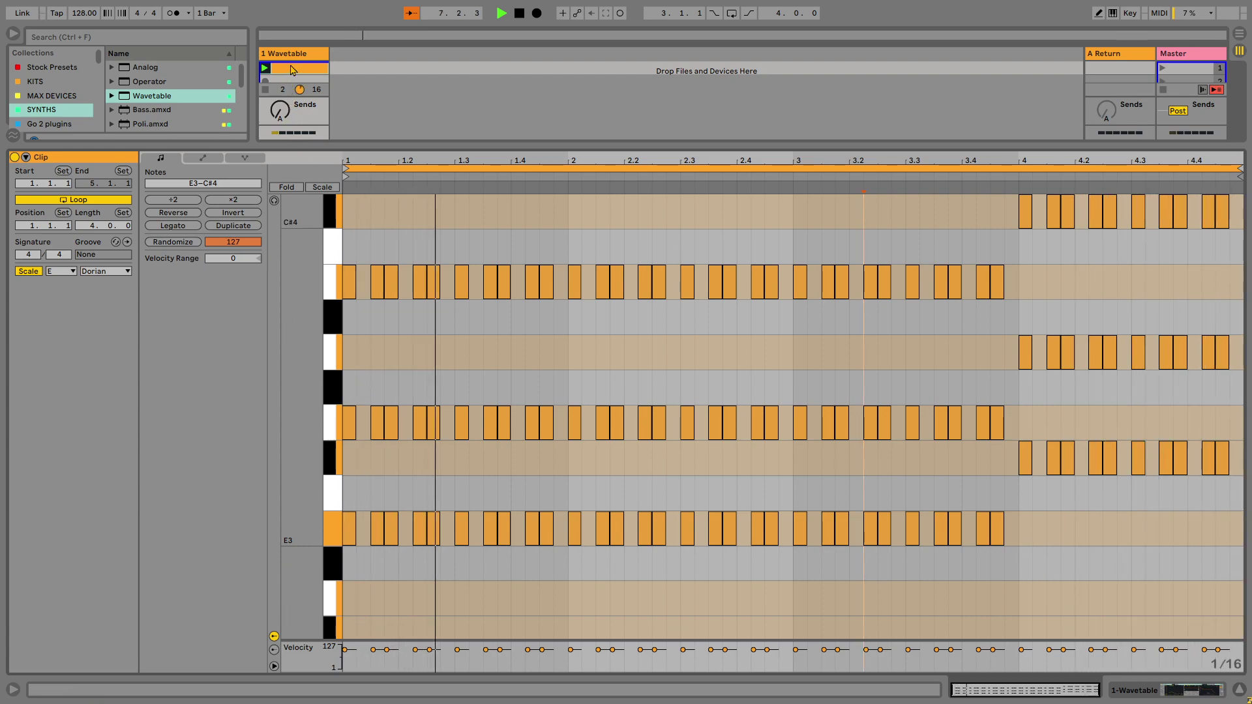
pyautogui.hotkey('shift', 'Tab')
pyautogui.moveTo(350, 642); pyautogui.dragTo(349, 675)
pyautogui.moveTo(514, 593); pyautogui.dragTo(505, 632)
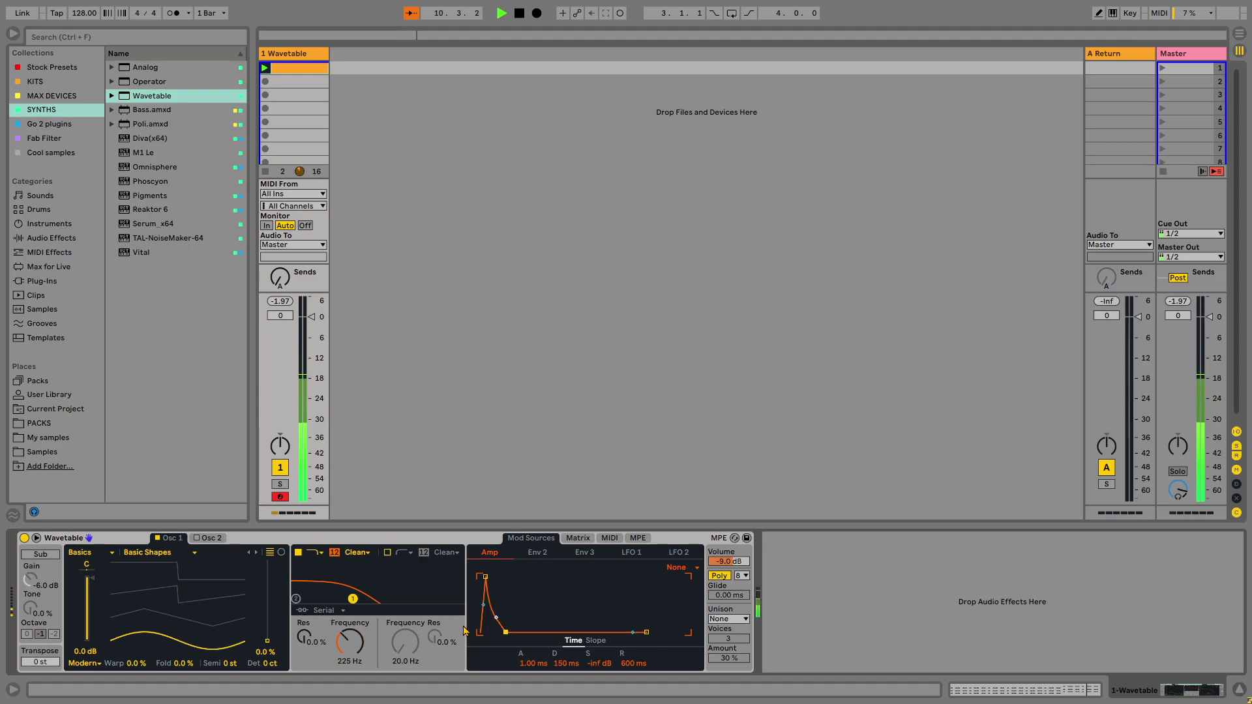
# Raise the Osc 1 wavetable position to 67%.
pyautogui.moveTo(268, 641); pyautogui.dragTo(267, 616)
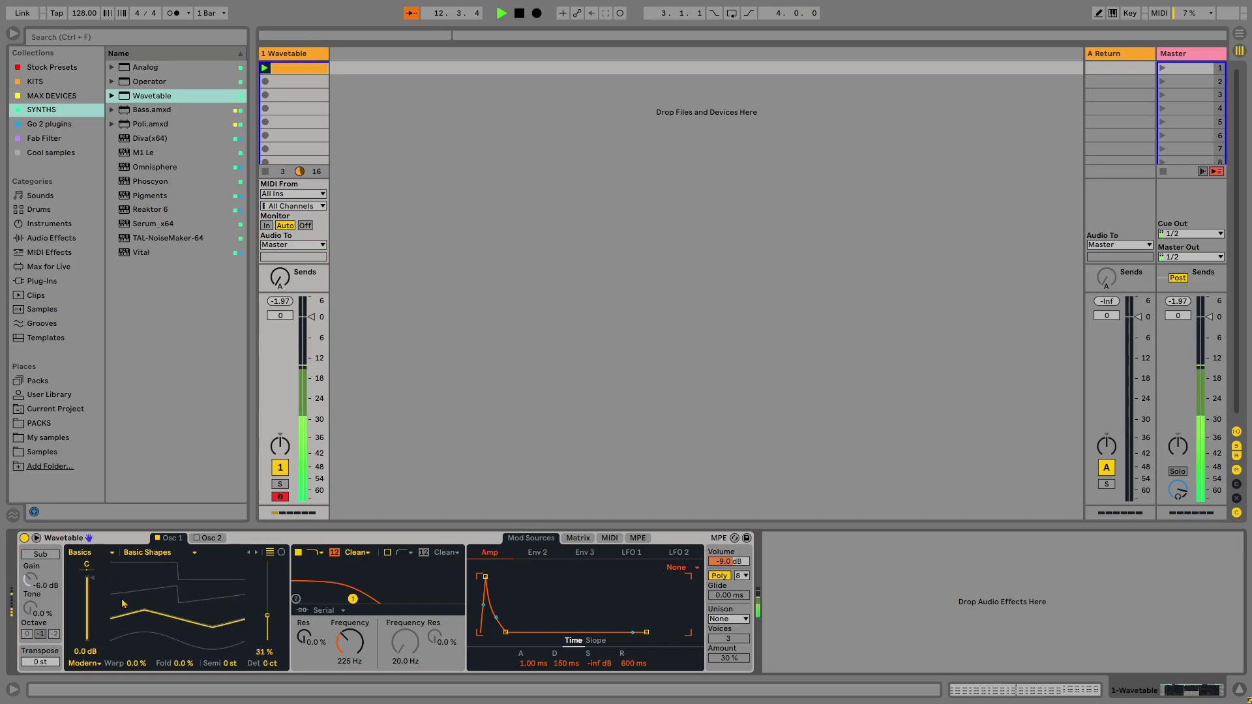
pyautogui.moveTo(183, 611); pyautogui.dragTo(184, 583)
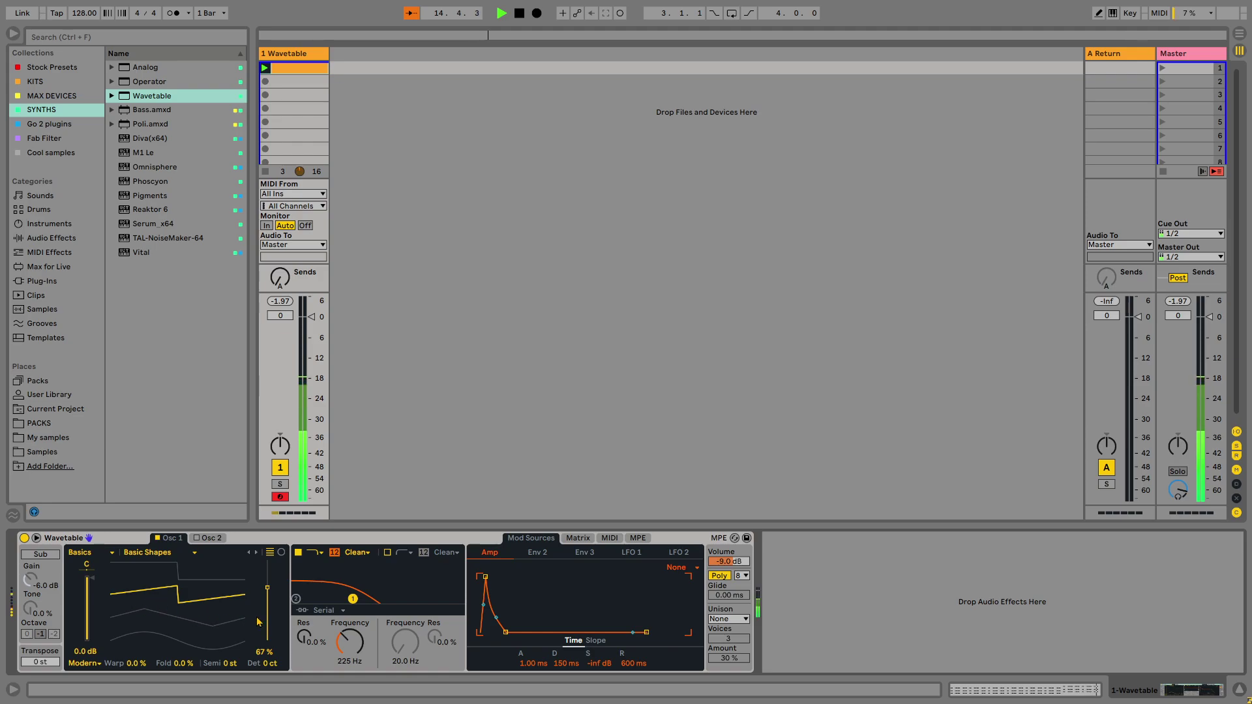
# Shorten the decay of Env 2 and pull its sustain fully down.
pyautogui.click(534, 554)
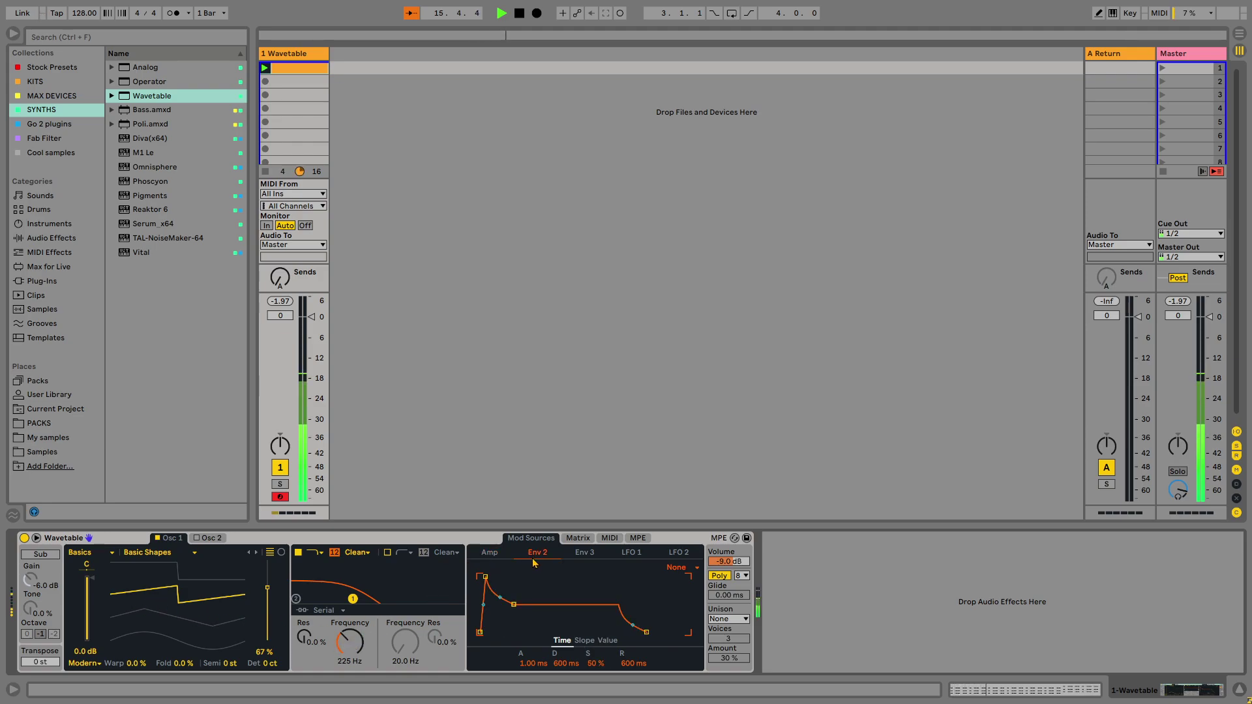
pyautogui.moveTo(515, 606); pyautogui.dragTo(506, 632)
# Modulate Filter 1 frequency from Env 2 by 30 and set the first filter's frequency to 145 Hz.
pyautogui.click(578, 538)
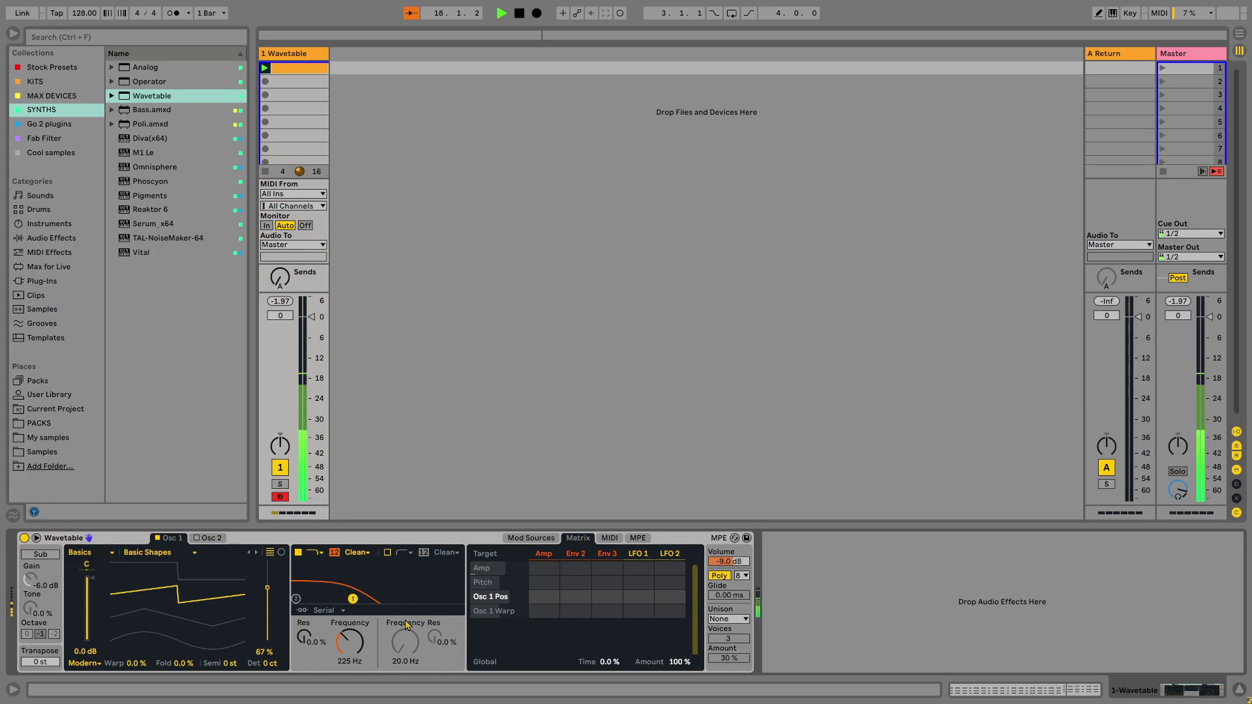
pyautogui.moveTo(348, 640); pyautogui.dragTo(349, 644)
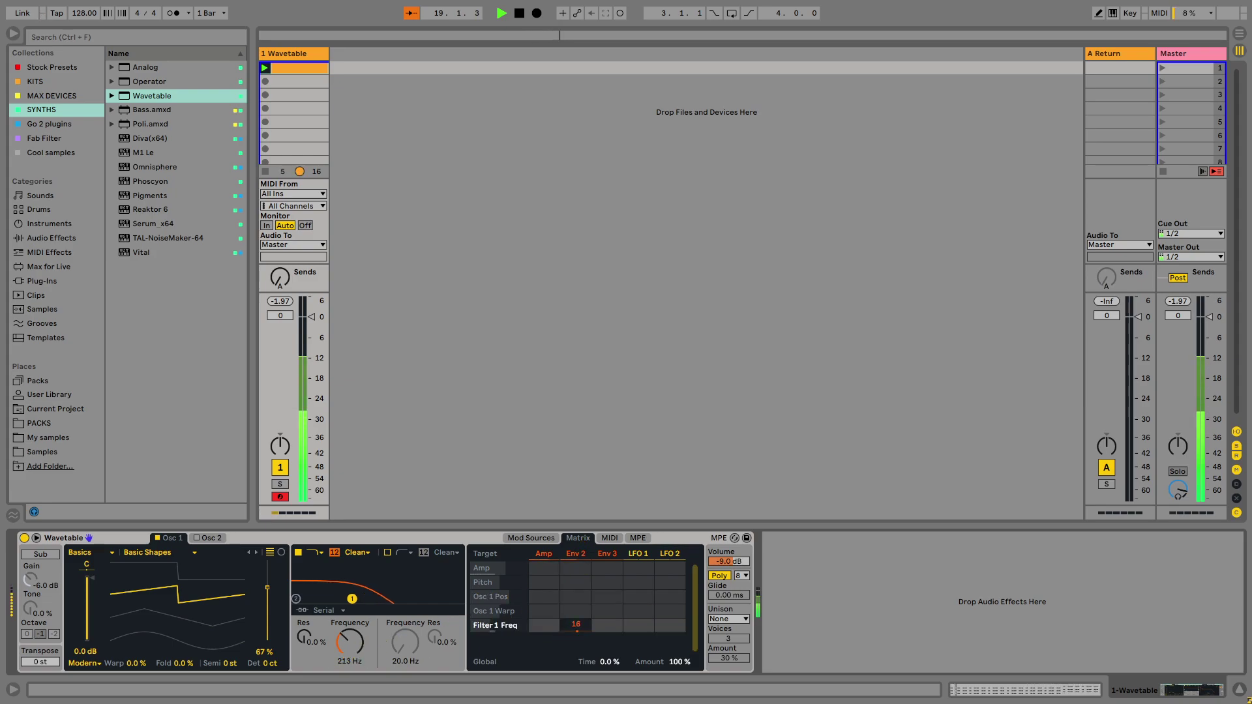
pyautogui.click(322, 631)
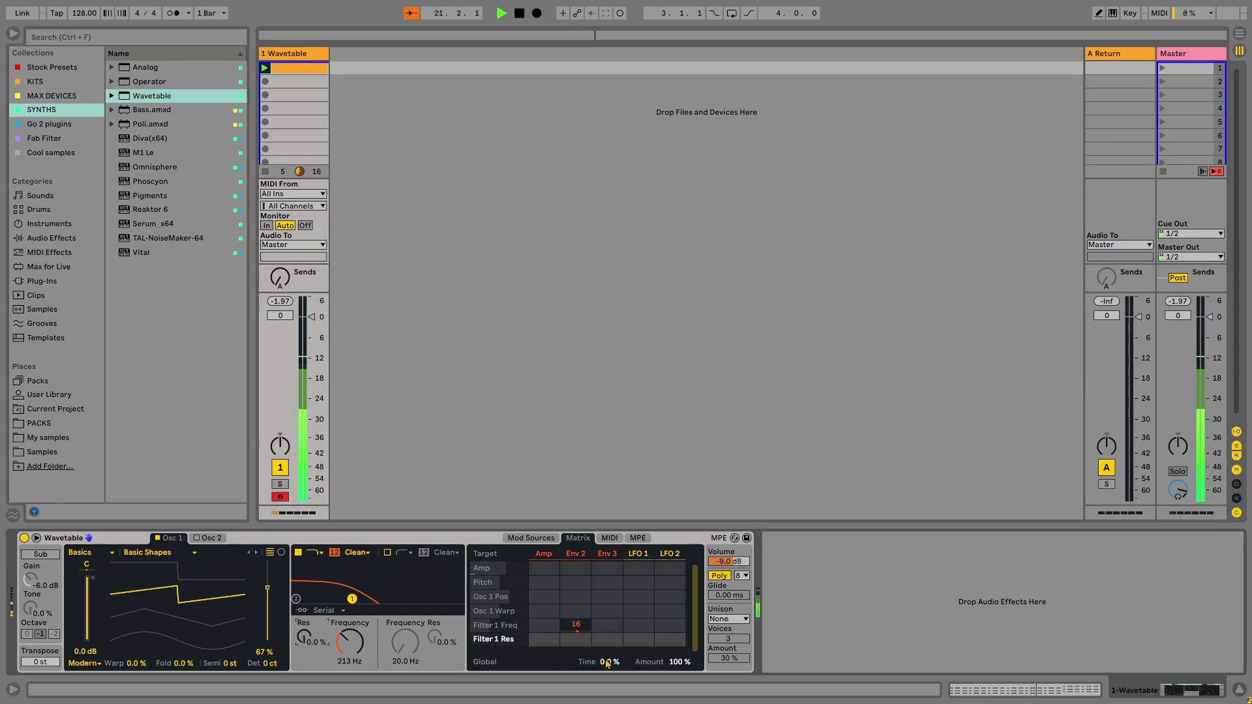
pyautogui.click(577, 628)
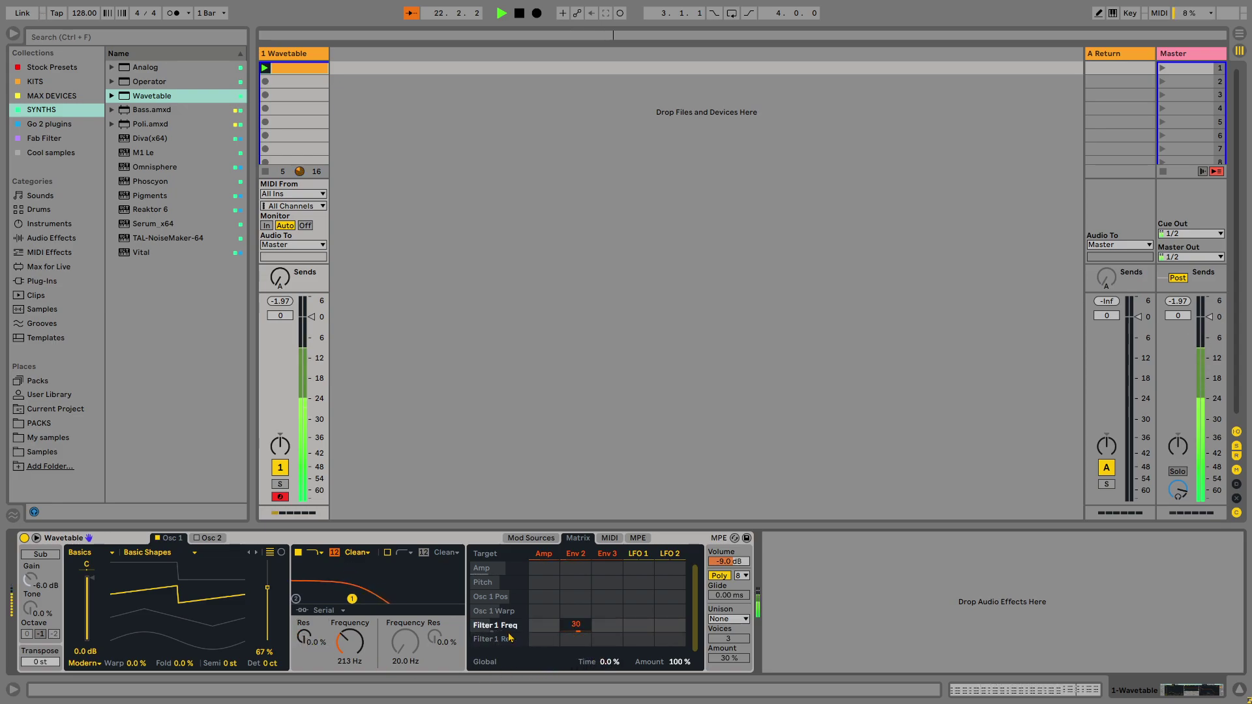
pyautogui.moveTo(358, 606); pyautogui.dragTo(353, 607)
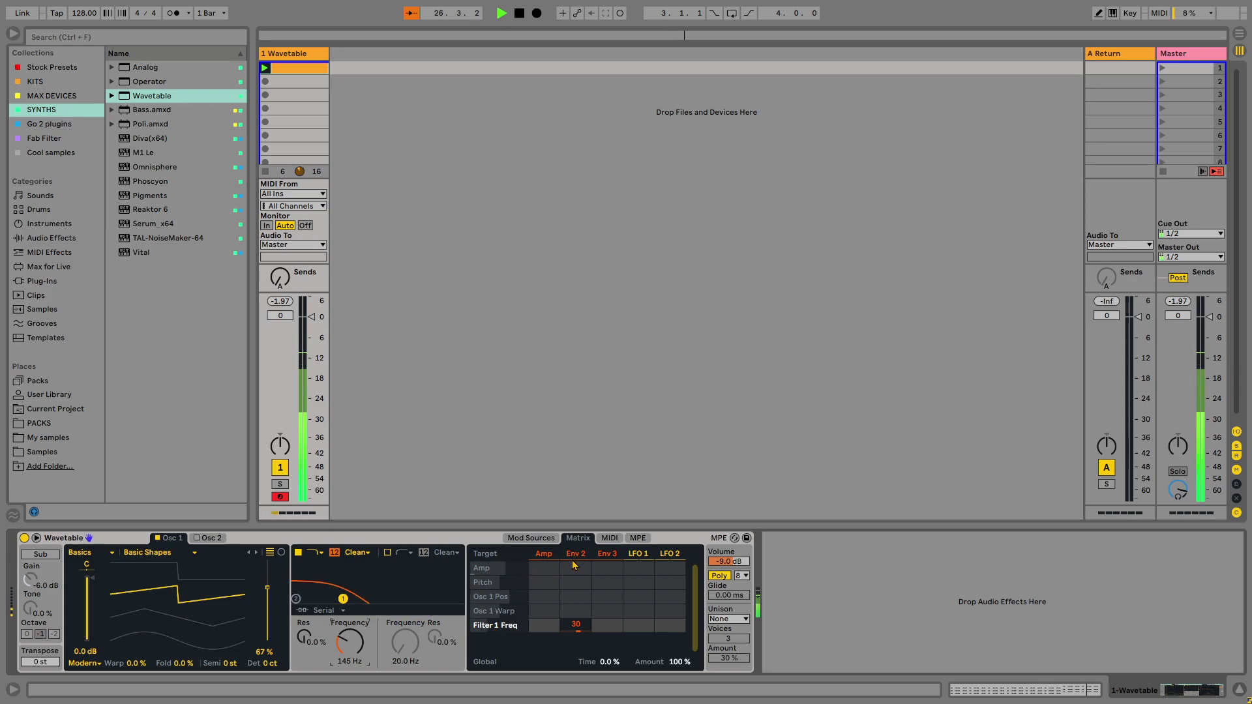
# Search the browser for "amp" and add the Amp effect after Wavetable.
pyautogui.hotkey('ctrl', 'f')
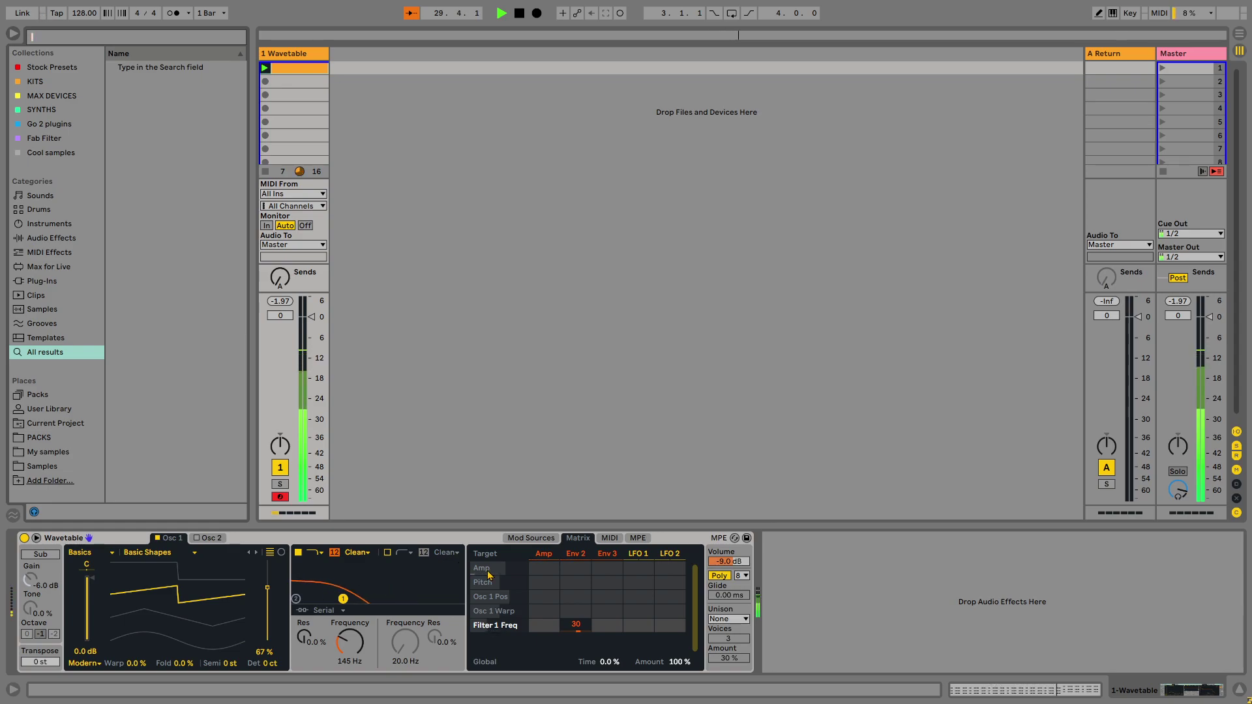
pyautogui.click(1010, 139)
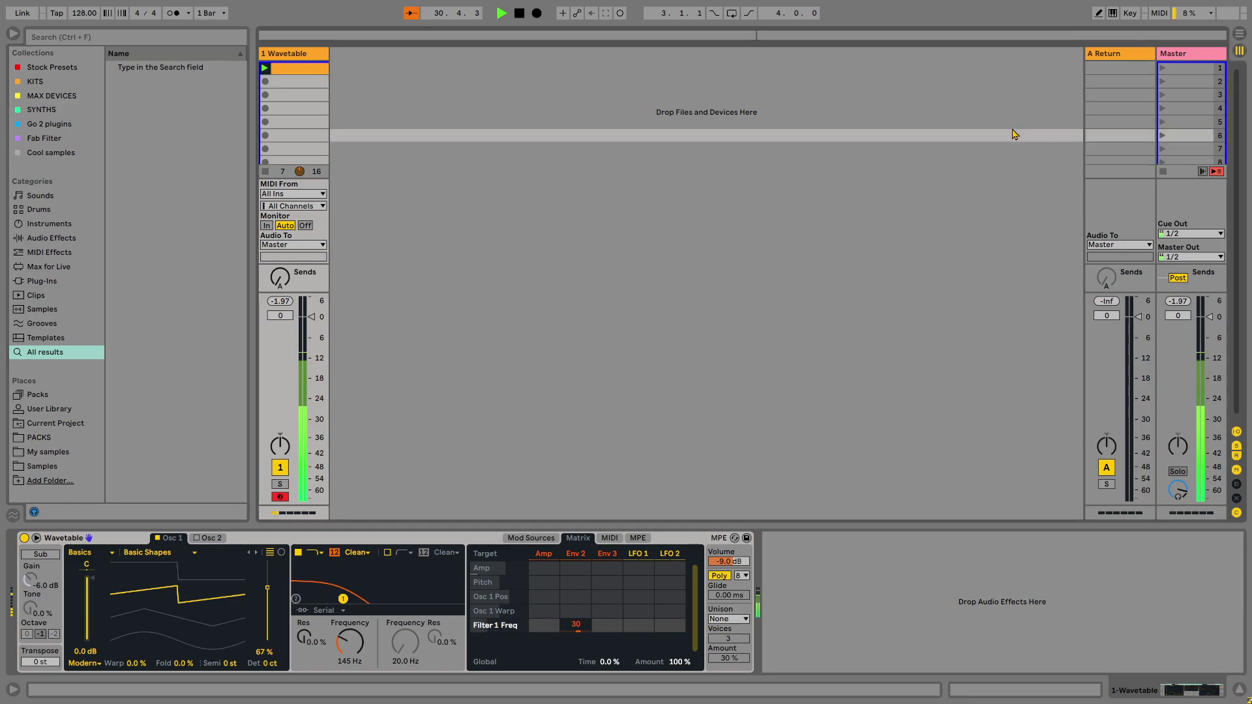
pyautogui.hotkey('ctrl', 'f')
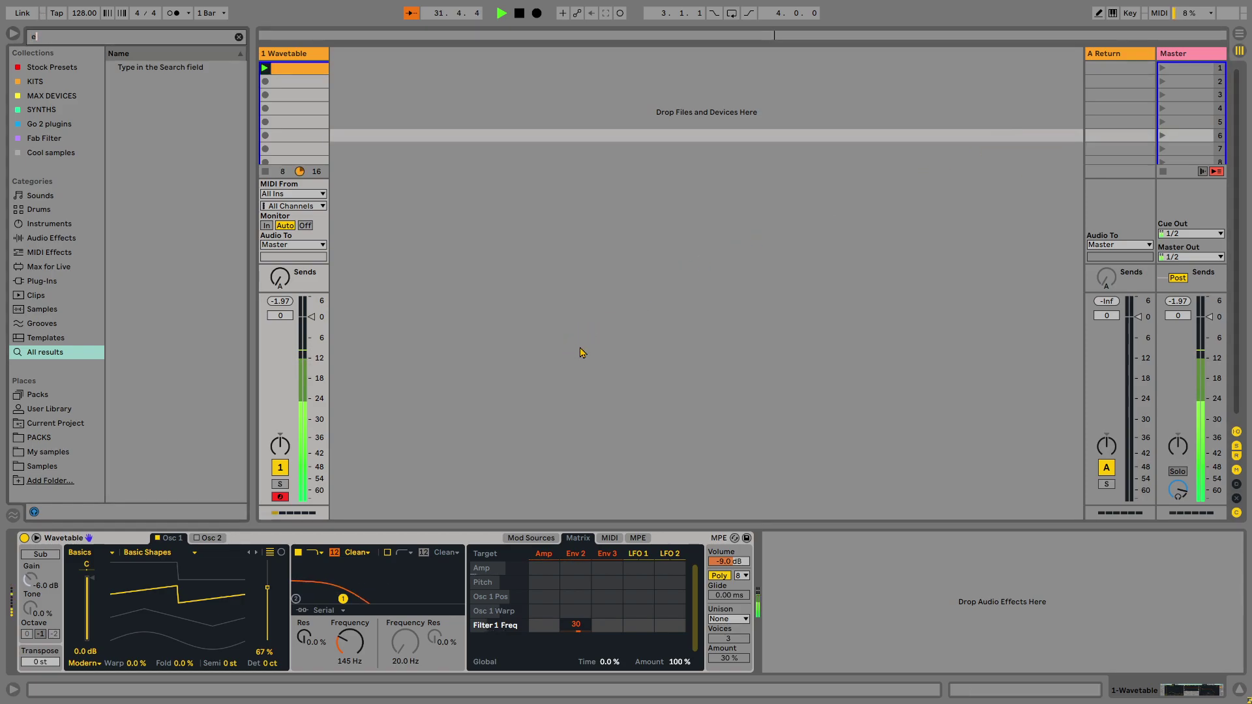
pyautogui.write('e')
pyautogui.press('BackSpace')
pyautogui.write('amp')
pyautogui.press('Down')
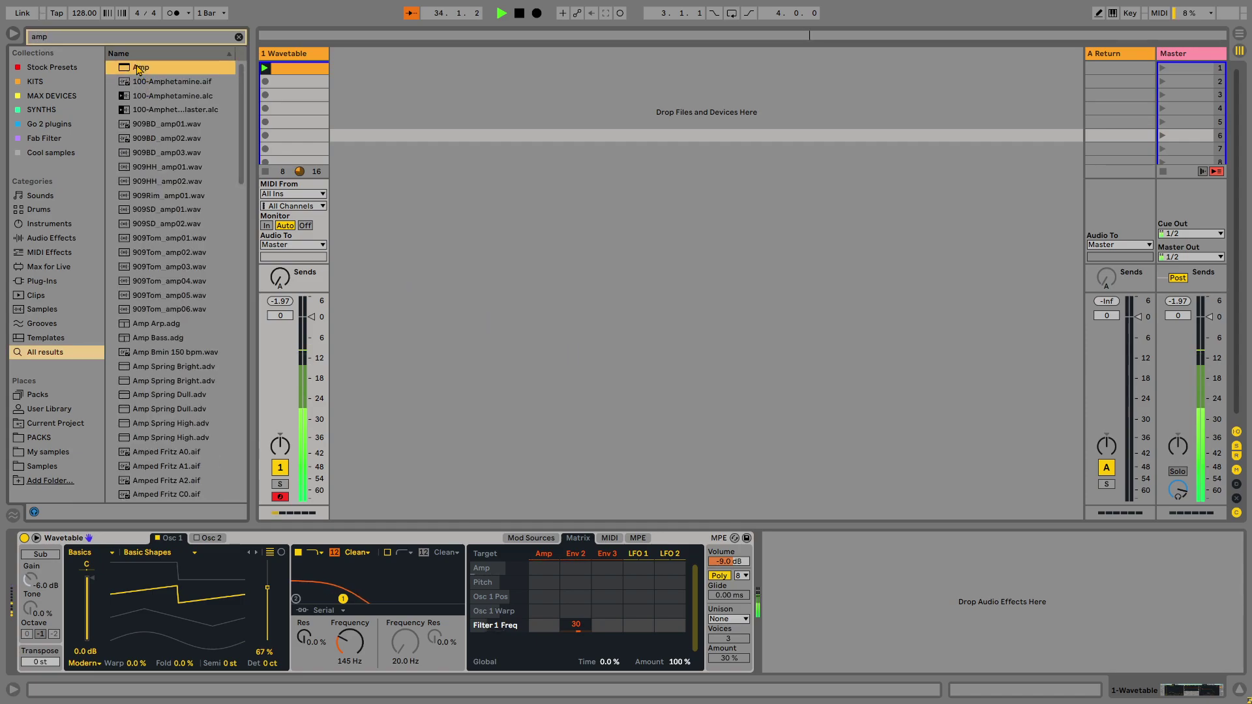
pyautogui.press('Return')
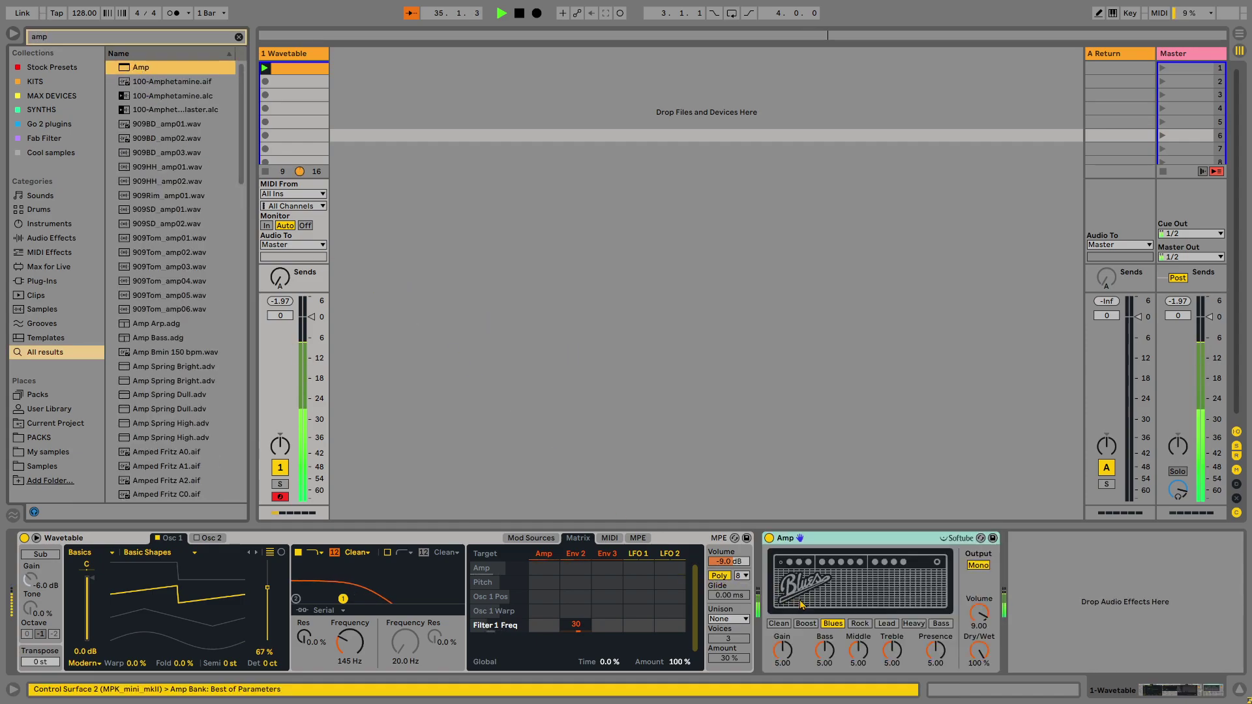
# Audition other Amp models, including Rock and Bass, and return to Blues.
pyautogui.click(859, 623)
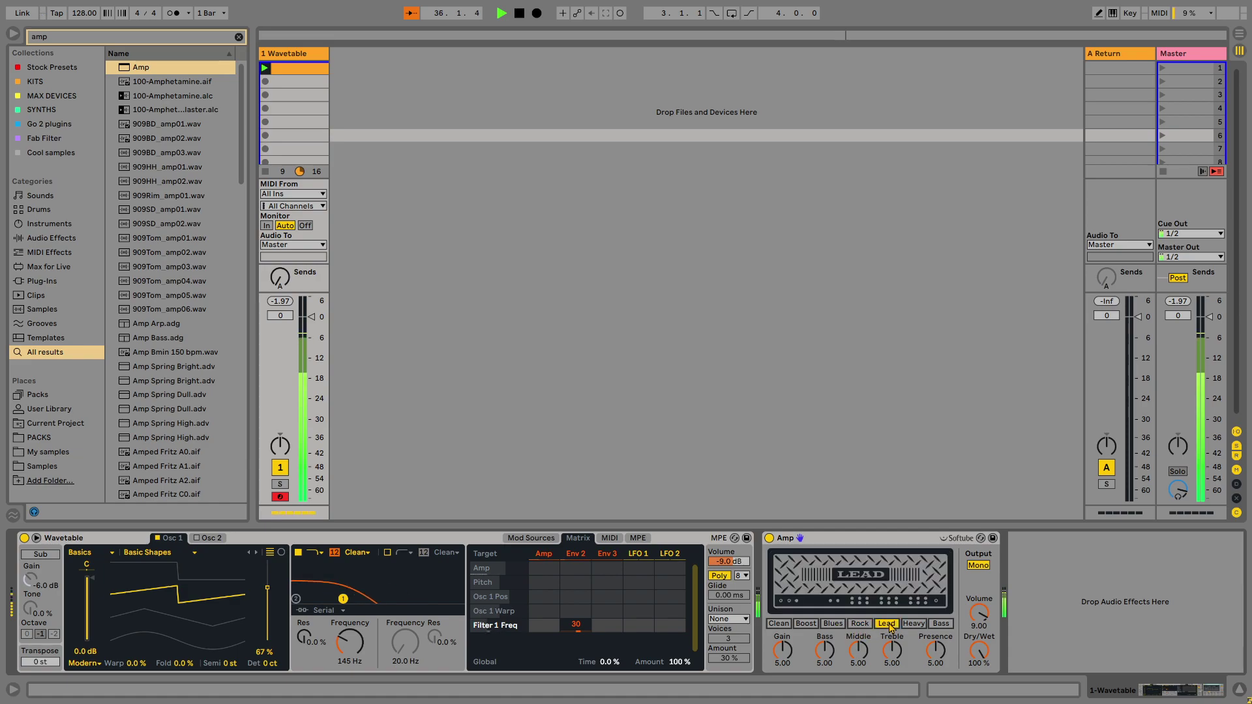
pyautogui.click(943, 624)
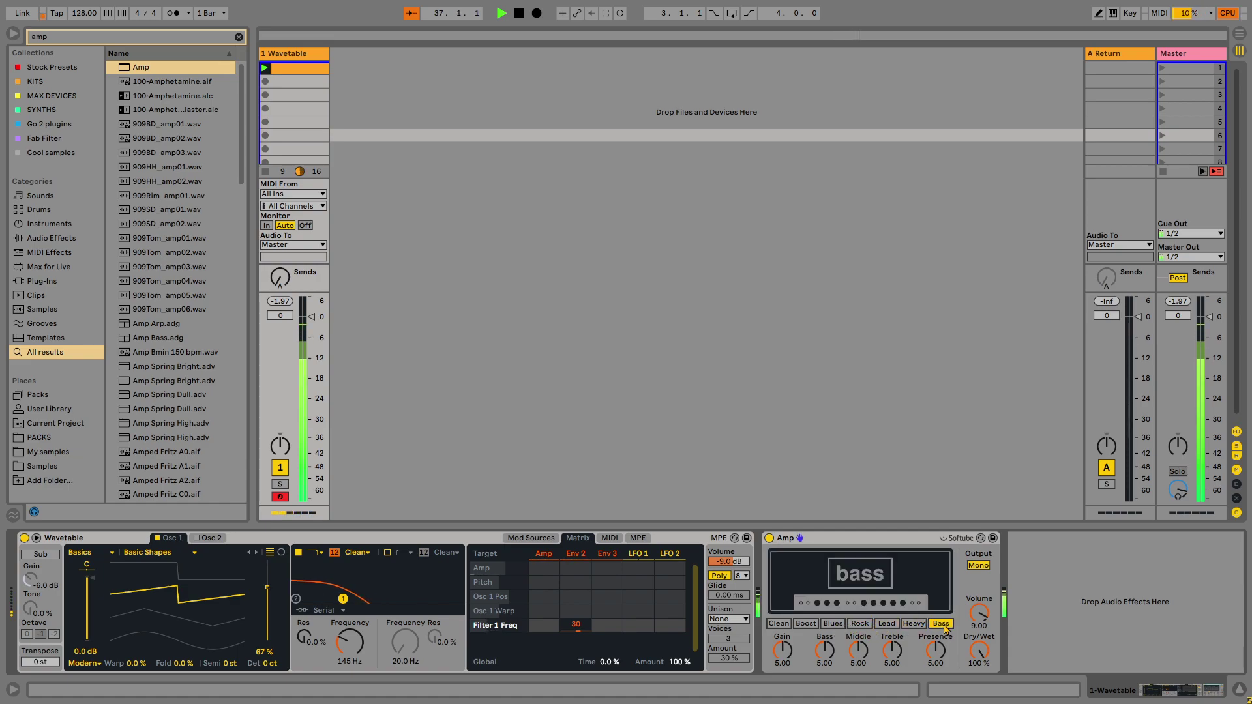
pyautogui.click(833, 624)
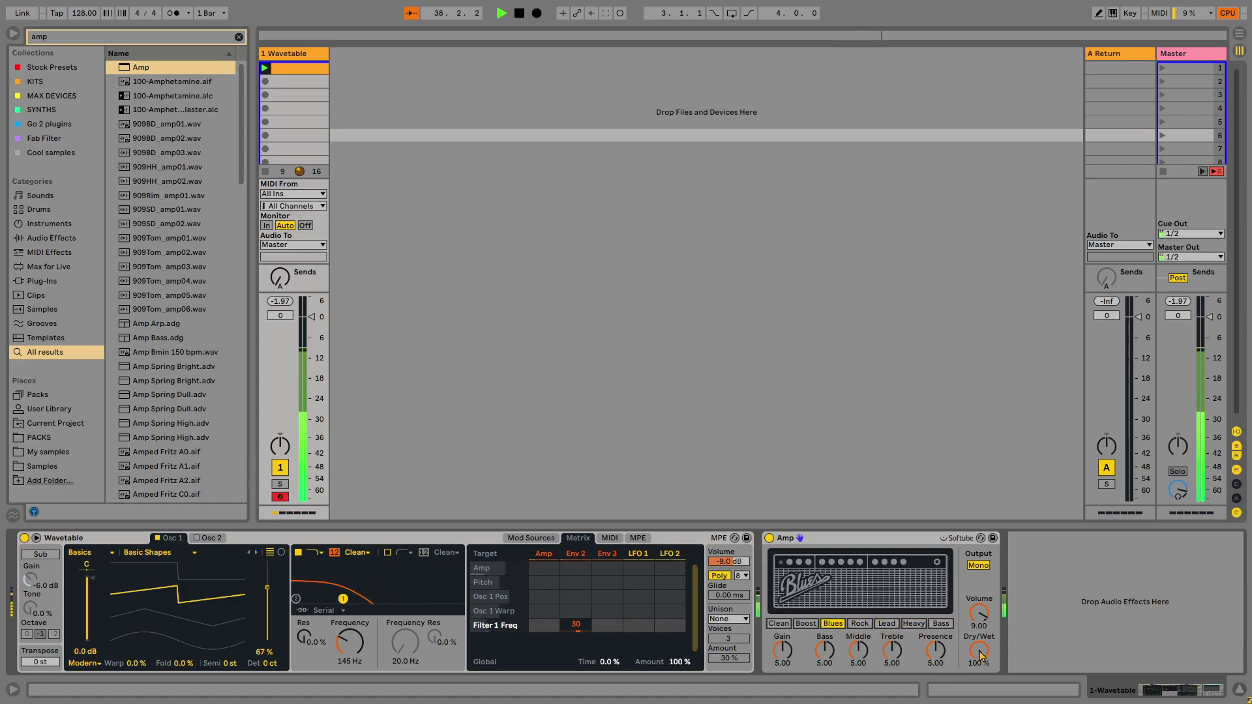
# Insert the Pedal effect between Wavetable and Amp, and set its mid to 57% and treble to -60%.
pyautogui.hotkey('ctrl', 'f')
pyautogui.write('peda')
pyautogui.moveTo(140, 68); pyautogui.dragTo(644, 561)
pyautogui.moveTo(716, 582); pyautogui.dragTo(845, 633)
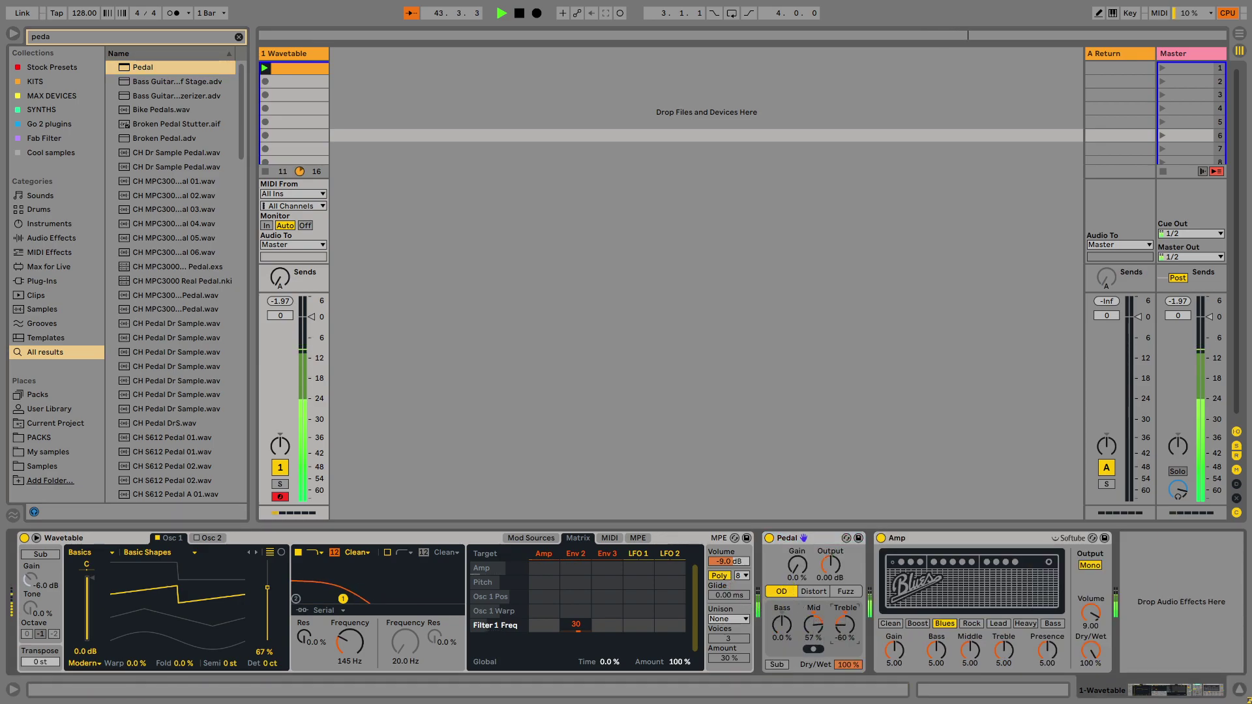
# Set Pedal's gain to 7.1% and bass to -100%, comparing Fuzz but keeping the OD type.
pyautogui.moveTo(782, 631); pyautogui.dragTo(782, 607)
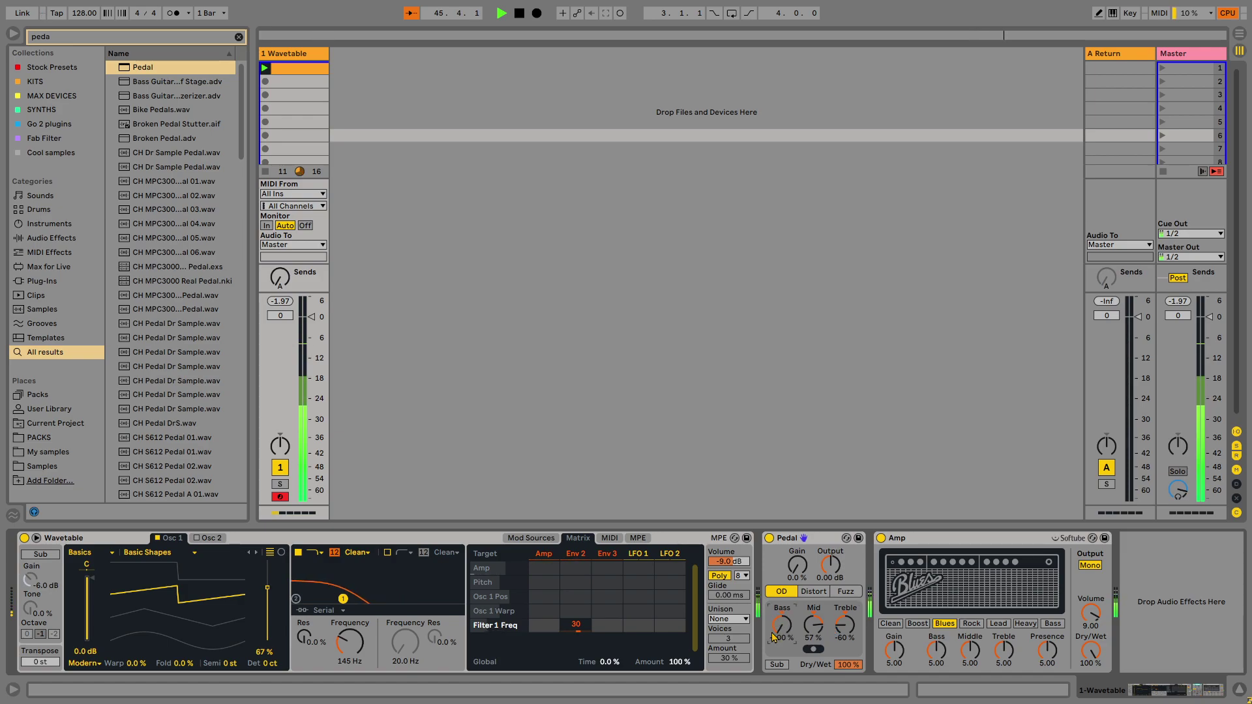
pyautogui.moveTo(804, 572); pyautogui.dragTo(804, 569)
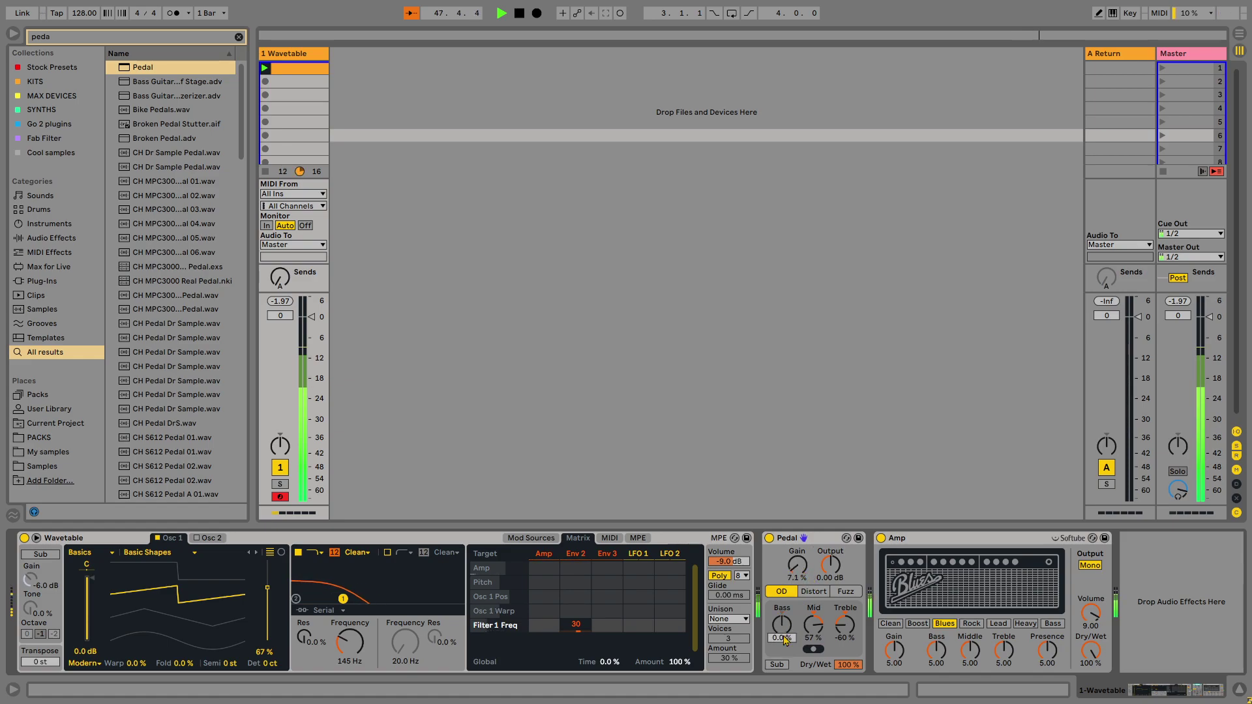
pyautogui.click(846, 592)
pyautogui.click(784, 595)
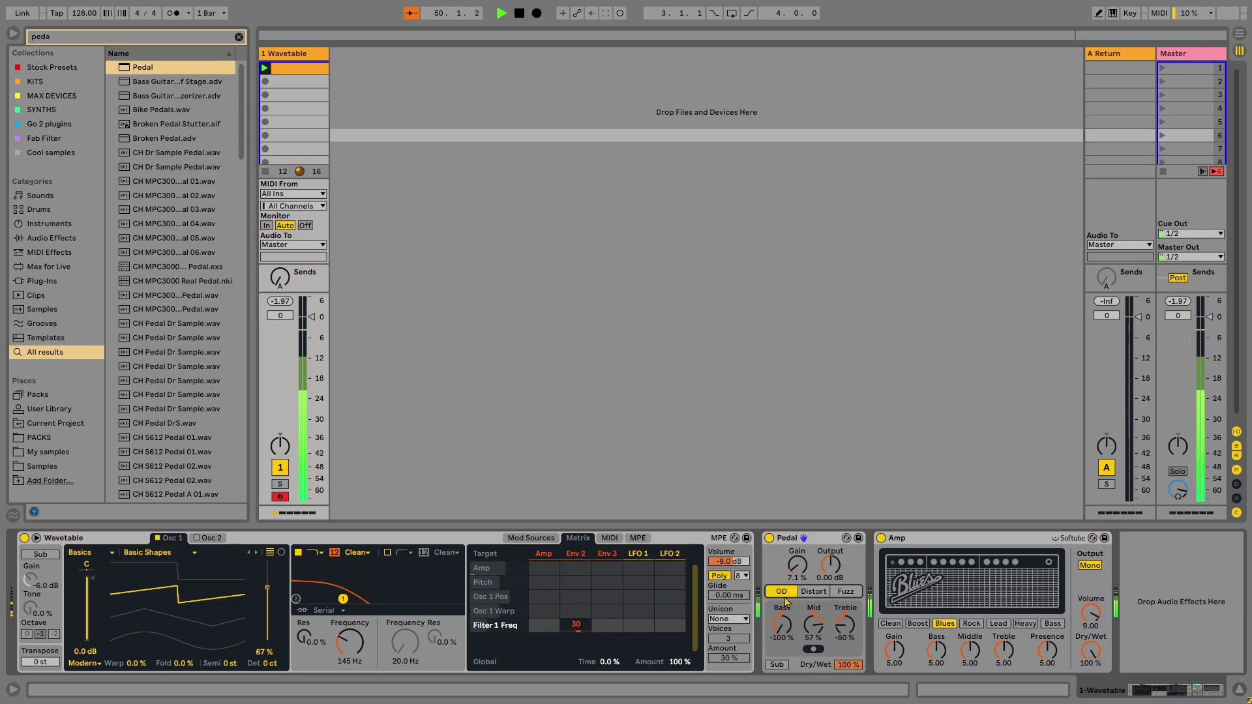
pyautogui.moveTo(785, 633); pyautogui.dragTo(786, 617)
# Search the browser for "echo" and add the Echo effect after Amp.
pyautogui.hotkey('ctrl', 'f')
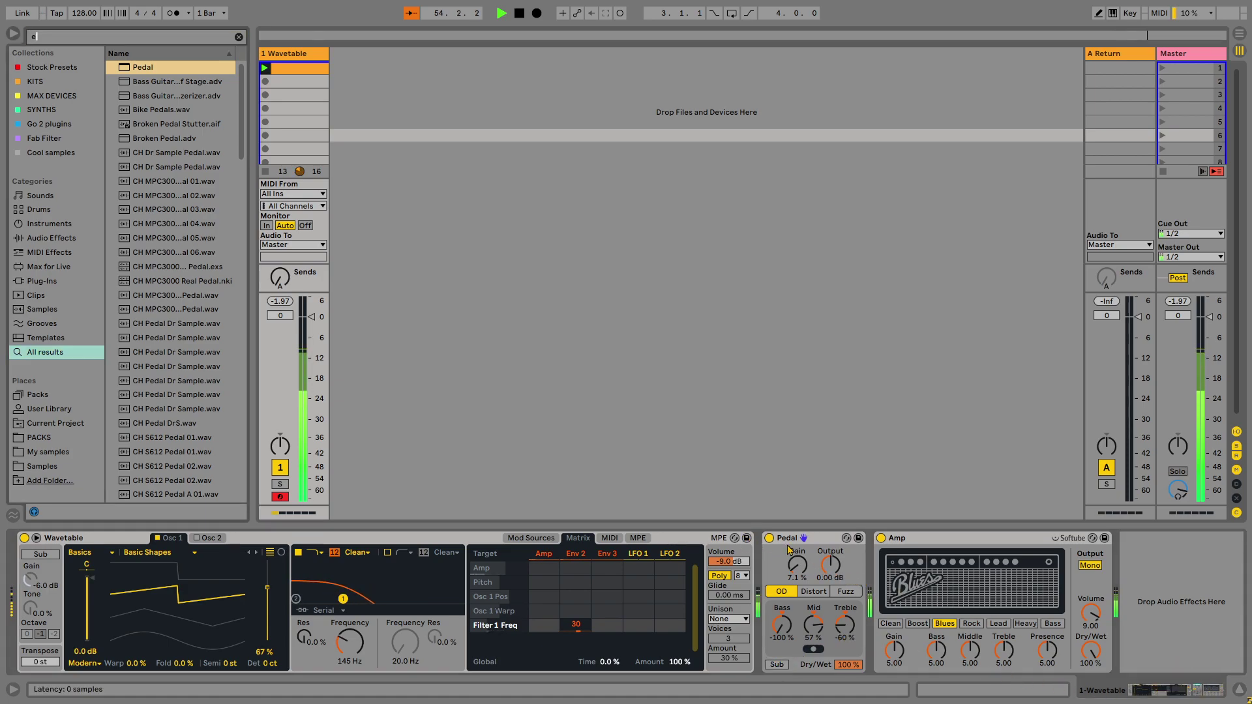
pyautogui.write('echo')
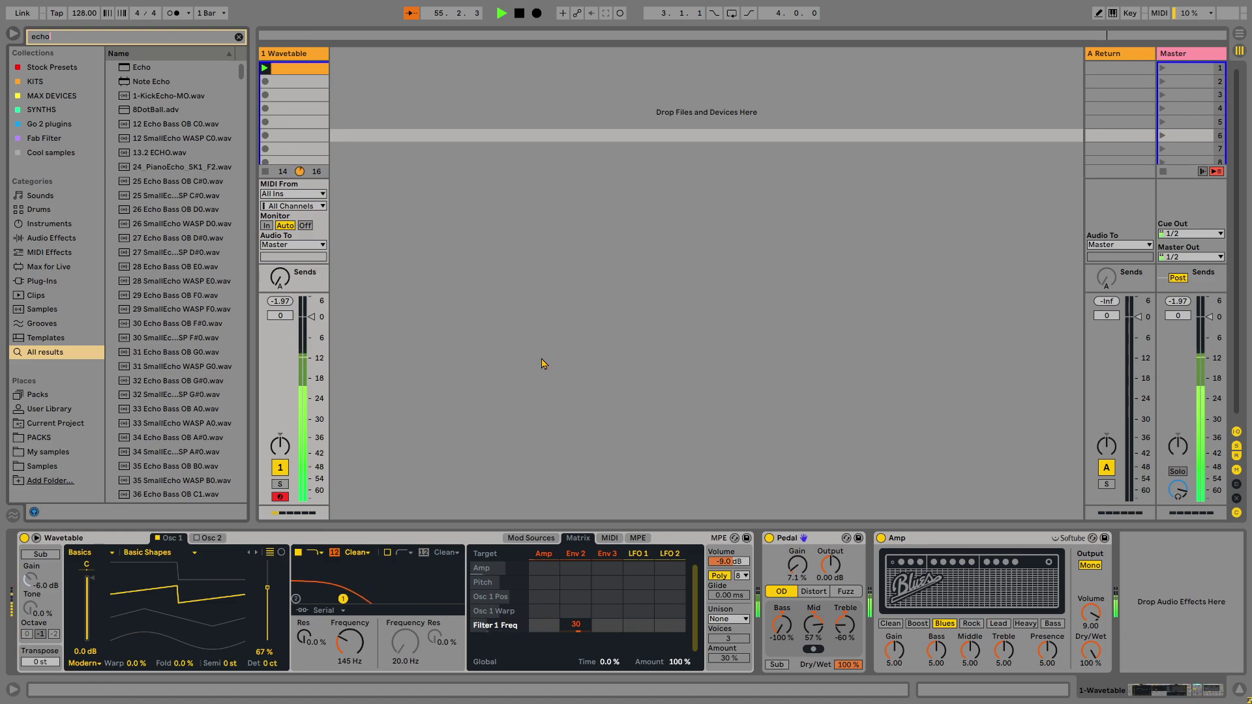
pyautogui.doubleClick(155, 68)
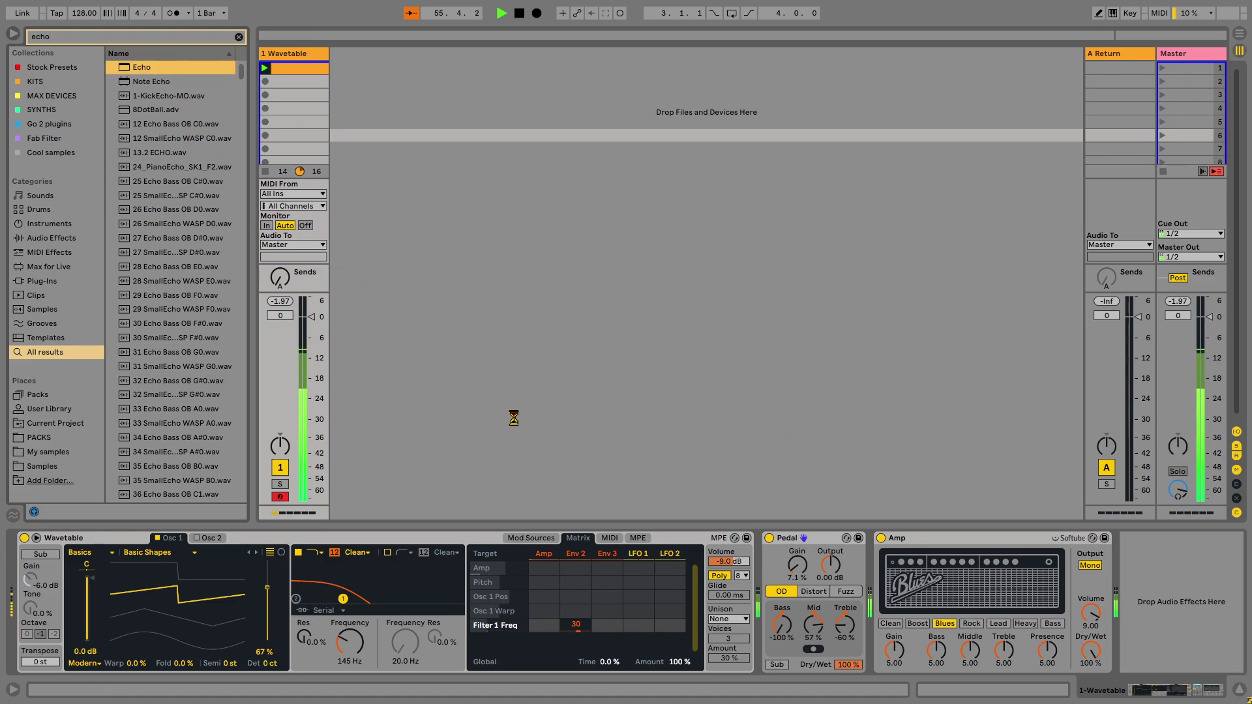
# Set Echo's modulation to the random noise waveform, restart playback and raise the filter modulation to 61%.
pyautogui.click(1037, 539)
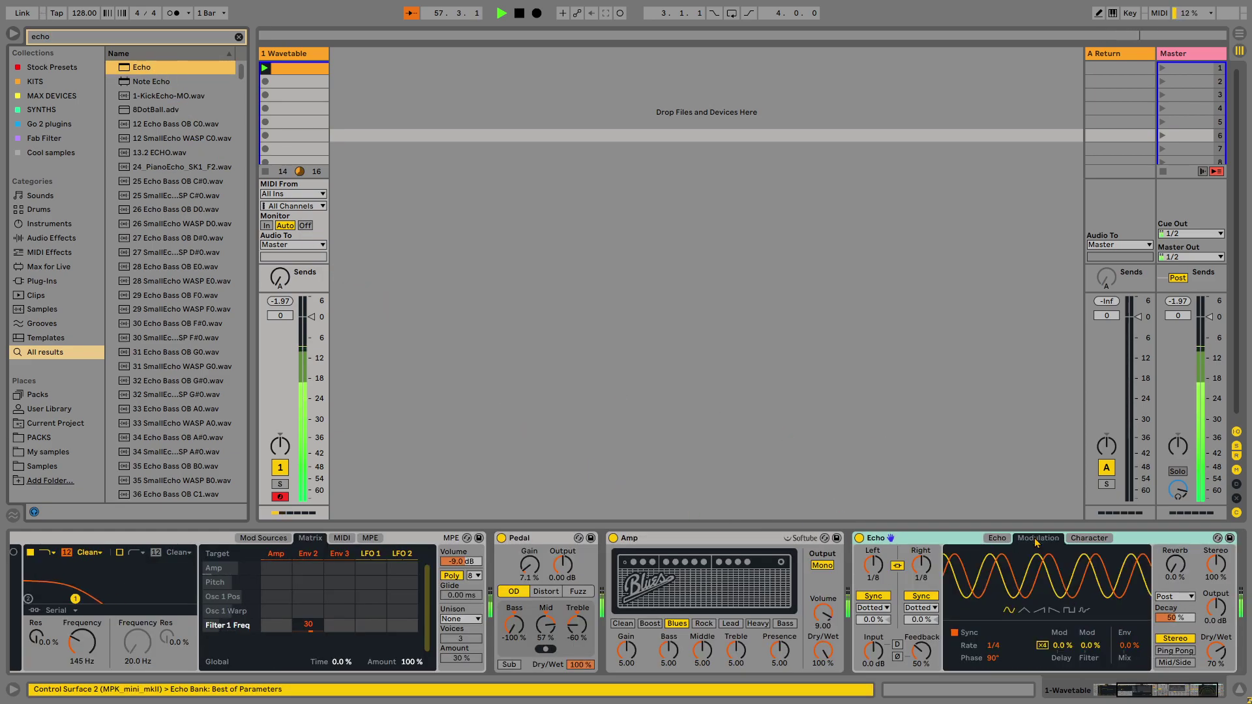
pyautogui.click(1070, 612)
pyautogui.click(1084, 612)
pyautogui.press('space')
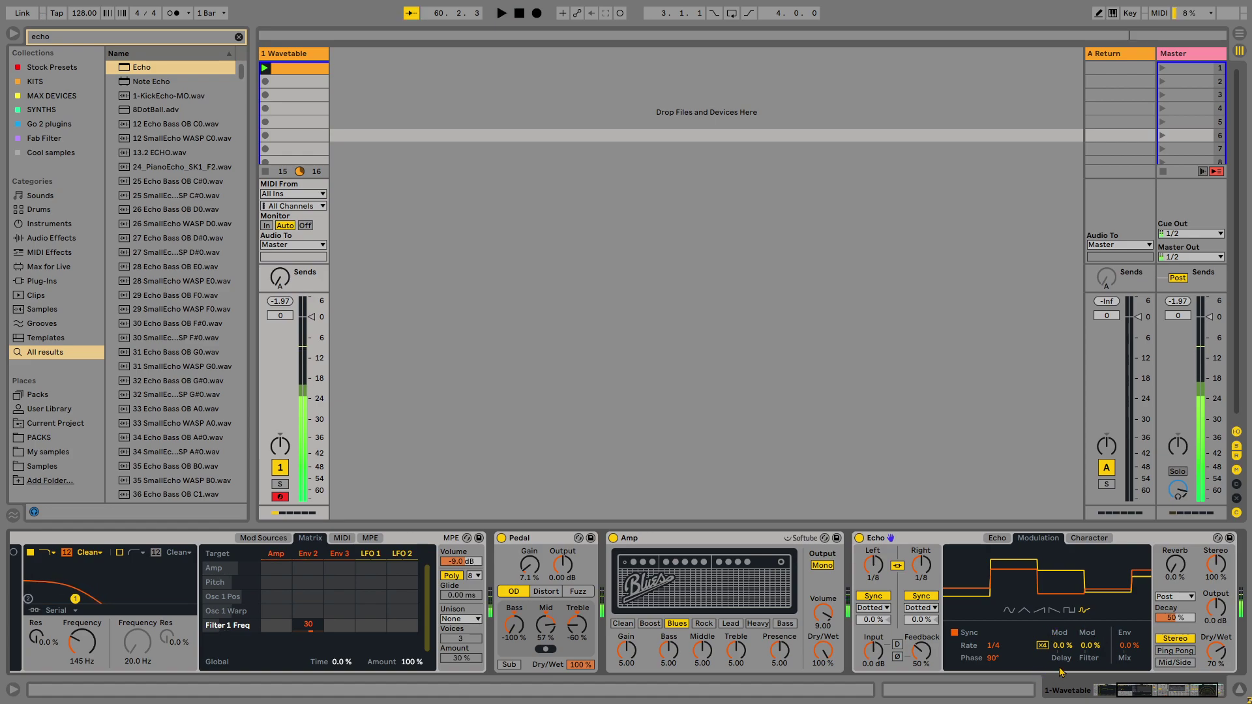
pyautogui.moveTo(1088, 652); pyautogui.dragTo(1088, 613)
# Narrow Echo's filter to a 198 Hz high-pass and a 1.55 kHz low-pass.
pyautogui.click(998, 538)
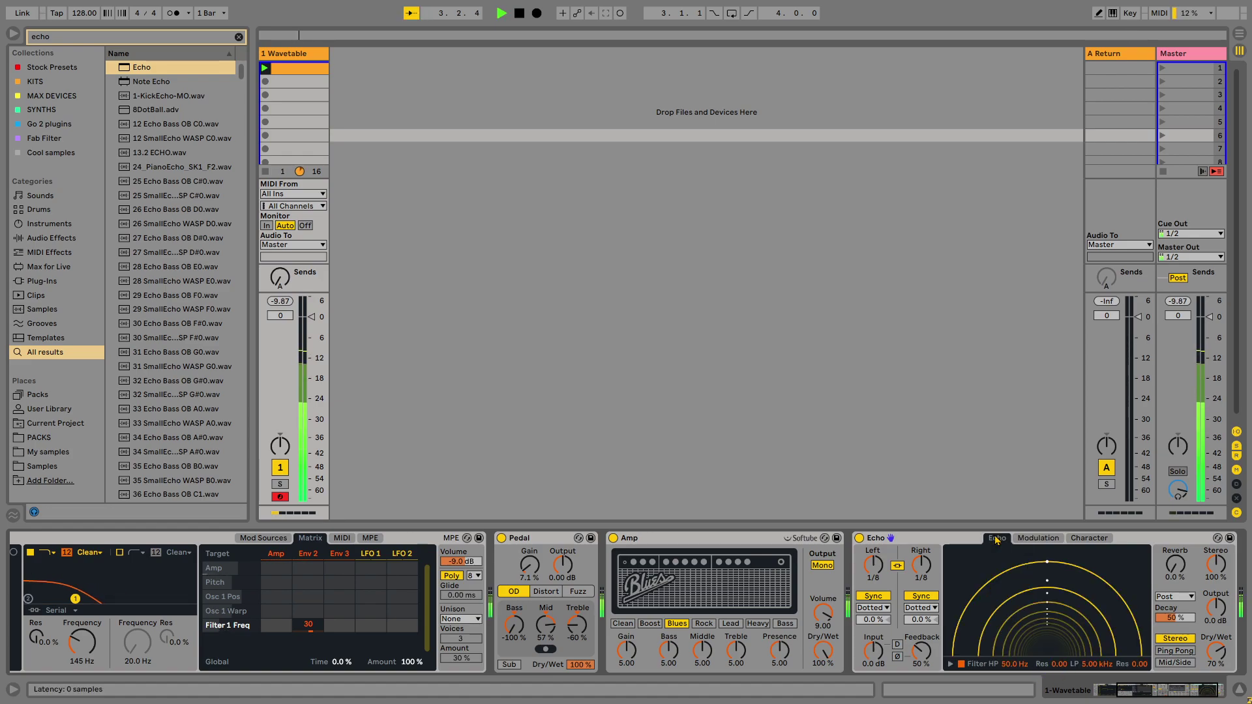
pyautogui.moveTo(973, 651); pyautogui.dragTo(1013, 652)
pyautogui.moveTo(1107, 652); pyautogui.dragTo(1073, 650)
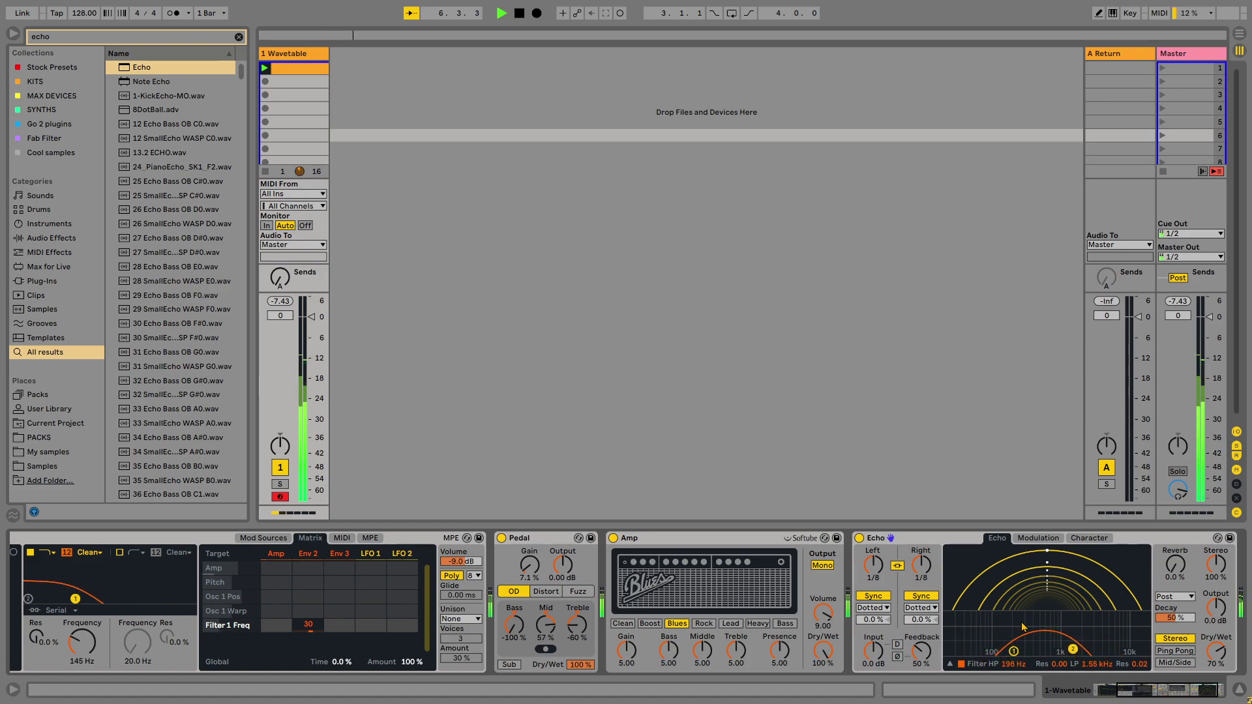
# Try Echo's built-in reverb at 35% with an 11% decay, and set both to 0%.
pyautogui.moveTo(1179, 572); pyautogui.dragTo(1179, 538)
pyautogui.click(1207, 689)
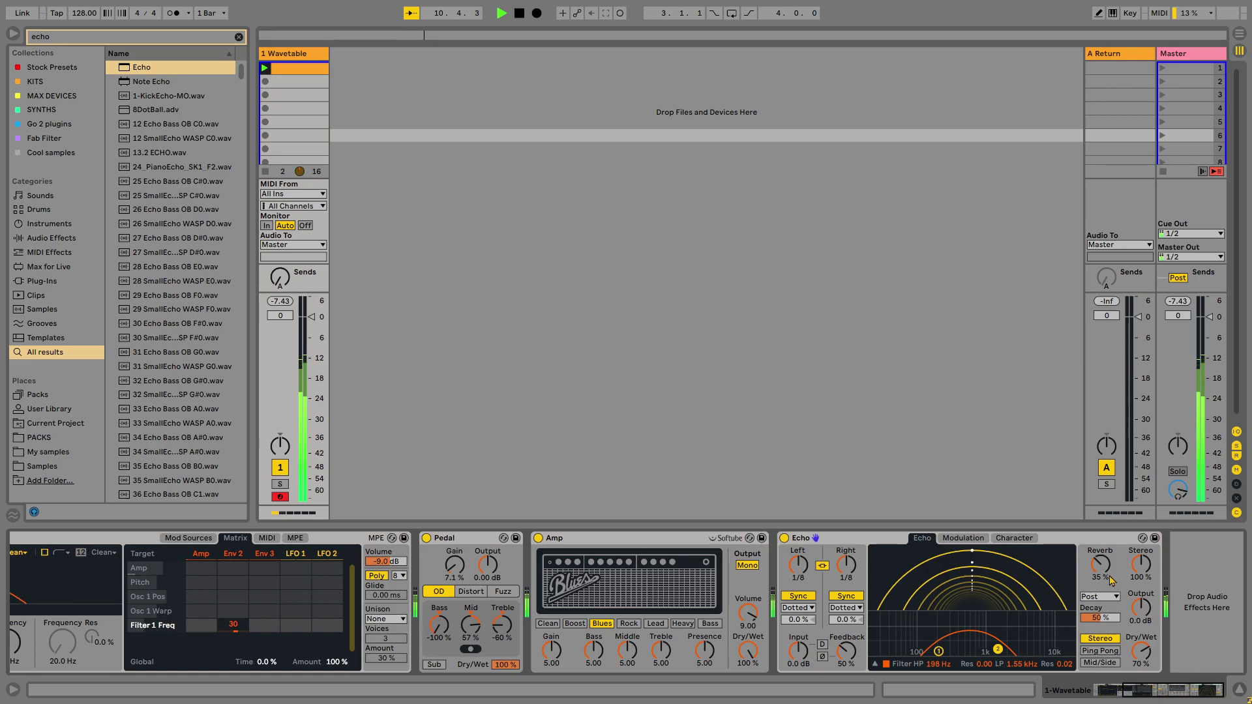
pyautogui.moveTo(1114, 616); pyautogui.dragTo(1113, 631)
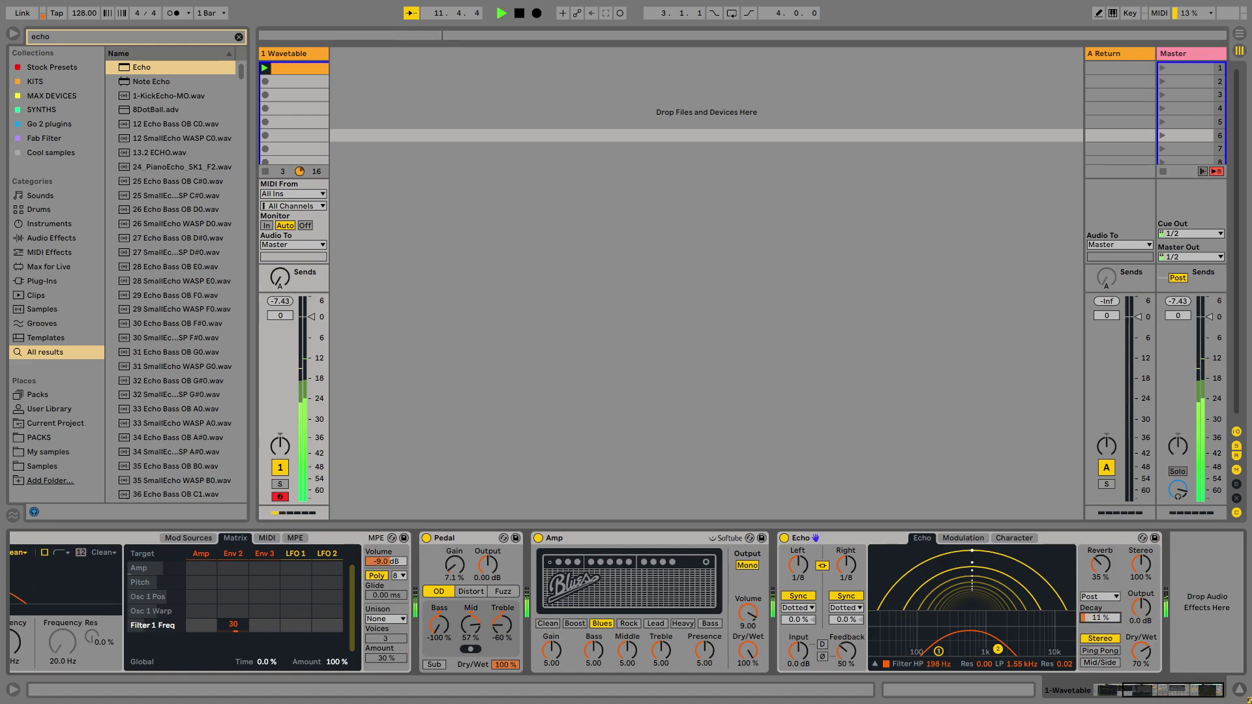
pyautogui.moveTo(1099, 569); pyautogui.dragTo(1099, 653)
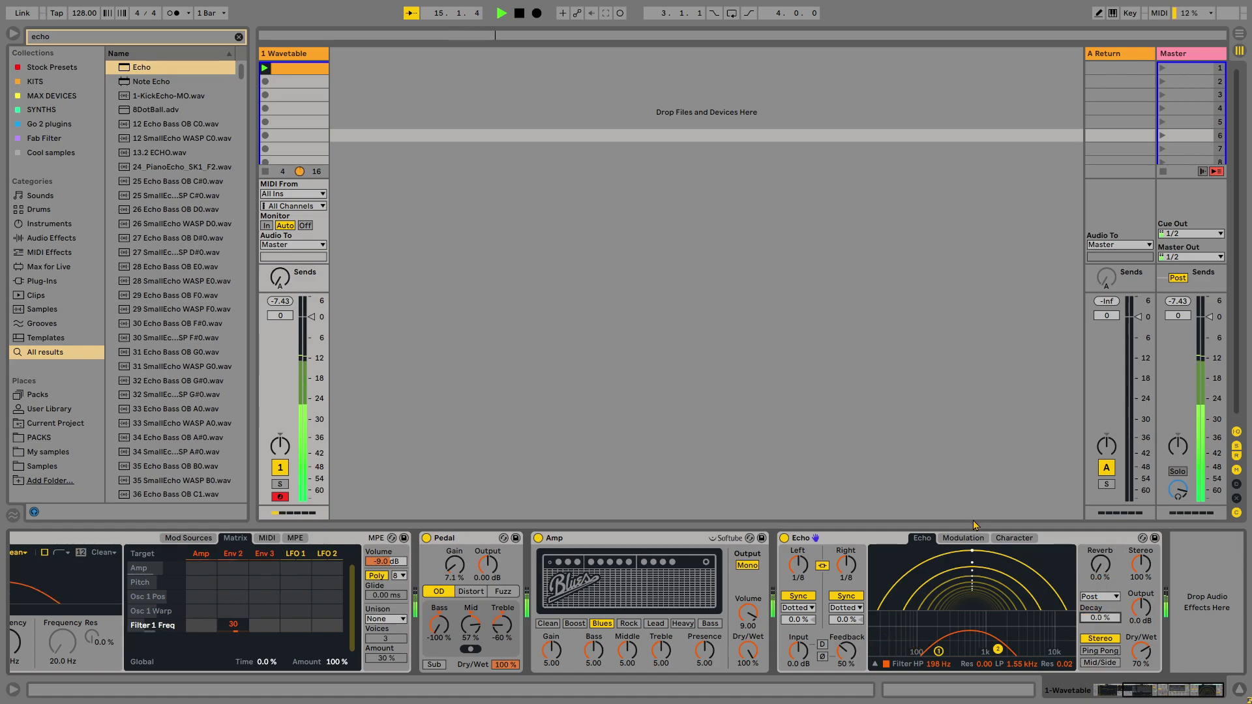
# Turn on Echo's noise with 19% amount and 21% morph, and adjust the wobble's amount and morph.
pyautogui.click(964, 538)
pyautogui.click(1014, 538)
pyautogui.click(875, 608)
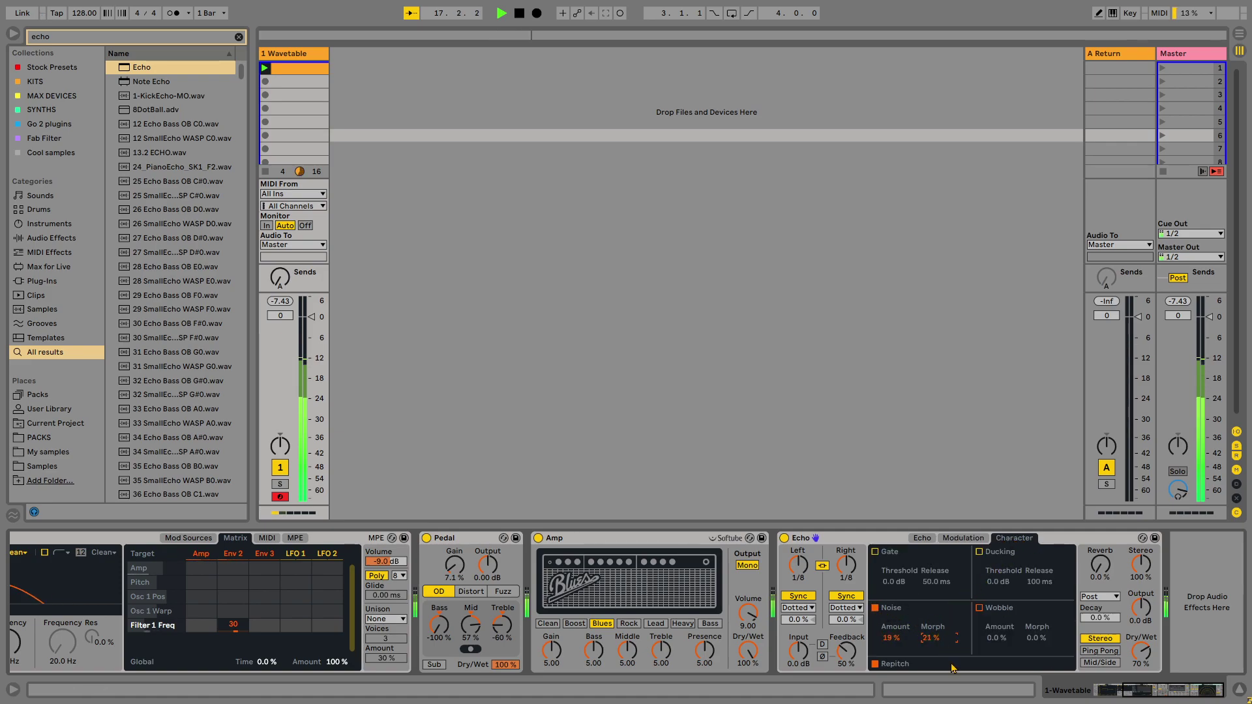
pyautogui.moveTo(891, 644); pyautogui.dragTo(943, 639)
pyautogui.moveTo(999, 640); pyautogui.dragTo(1033, 655)
# Set Echo's feedback to 77% and its dry/wet to 48%.
pyautogui.click(963, 538)
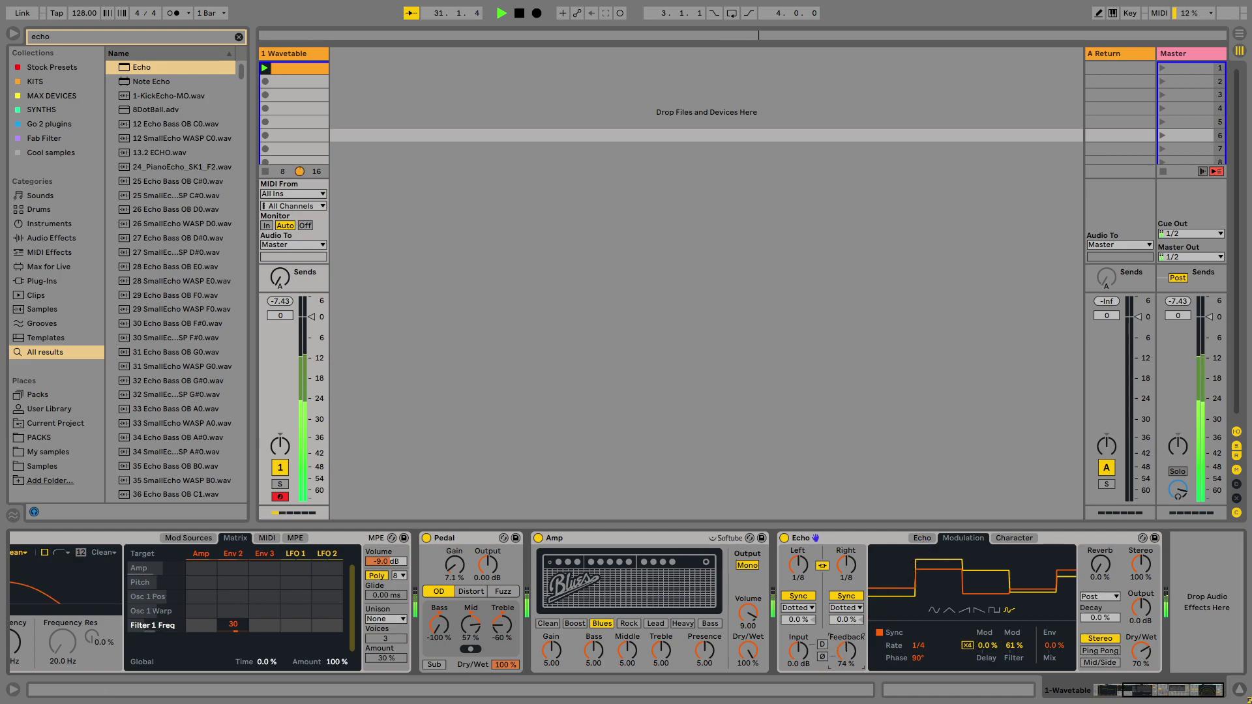
pyautogui.click(922, 538)
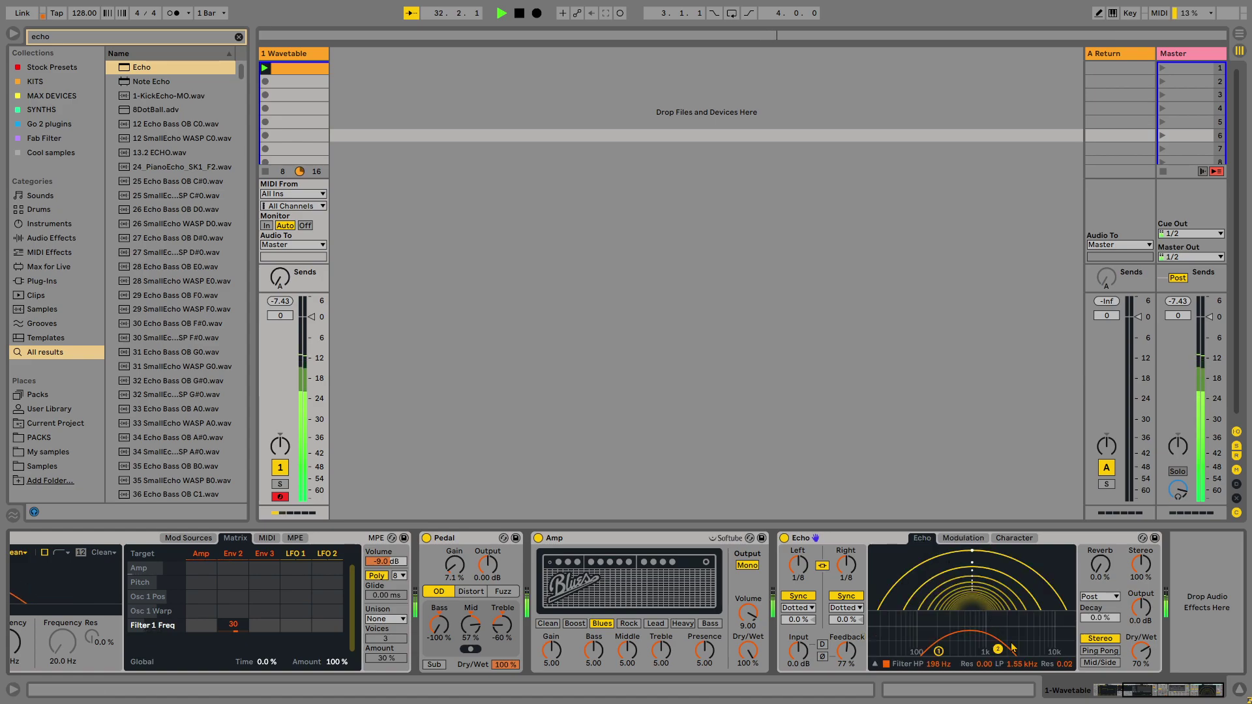
pyautogui.moveTo(1140, 650); pyautogui.dragTo(1140, 658)
# Find Hybrid Reverb in the browser and add it after Echo on the Wavetable track.
pyautogui.click(1107, 61)
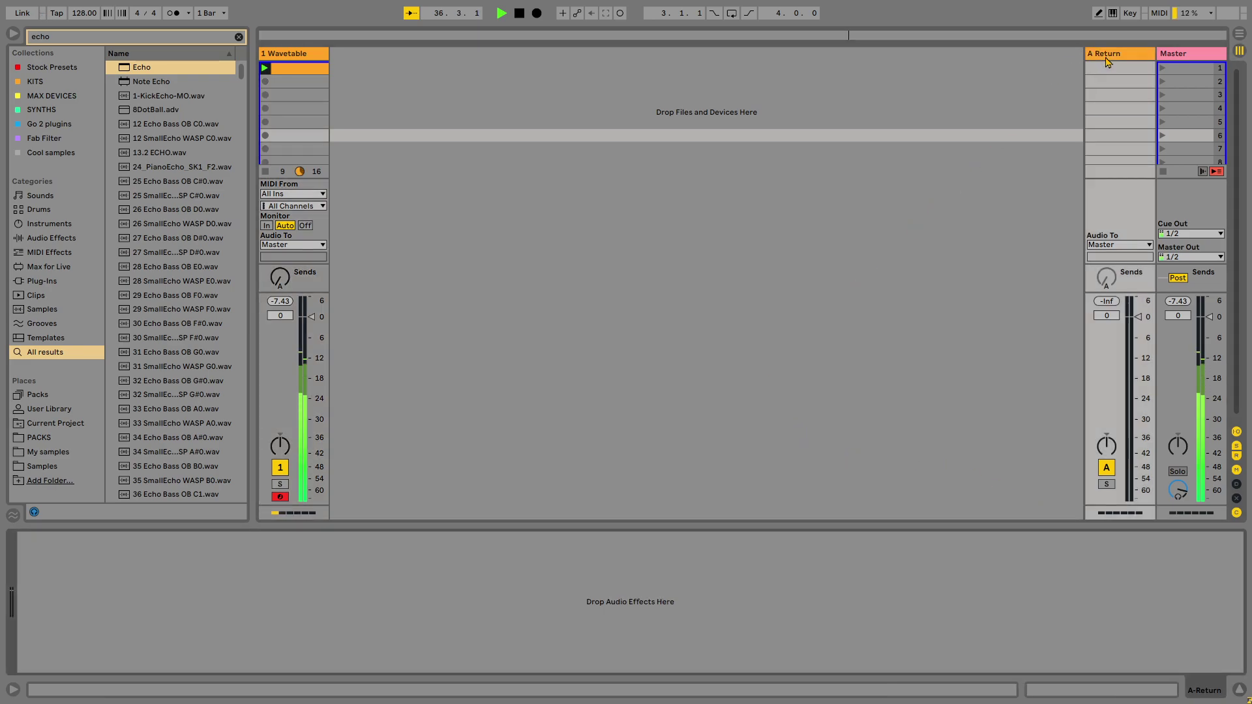
pyautogui.click(303, 61)
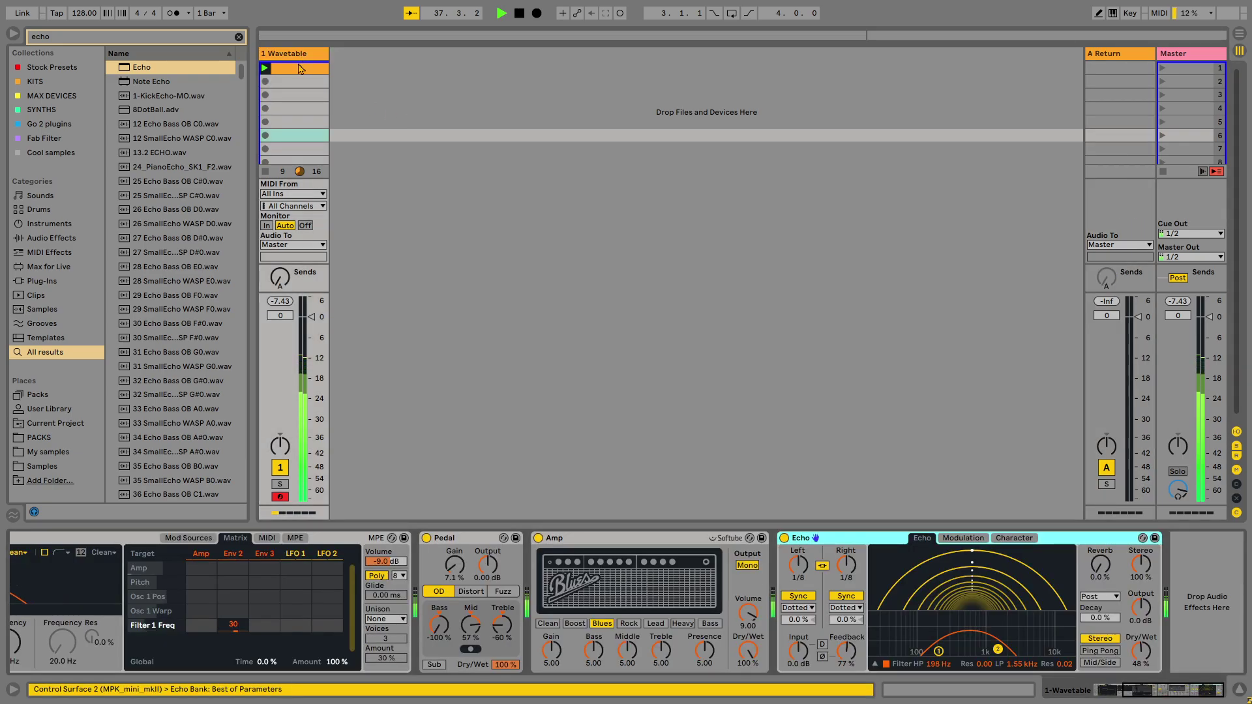
pyautogui.write('hy')
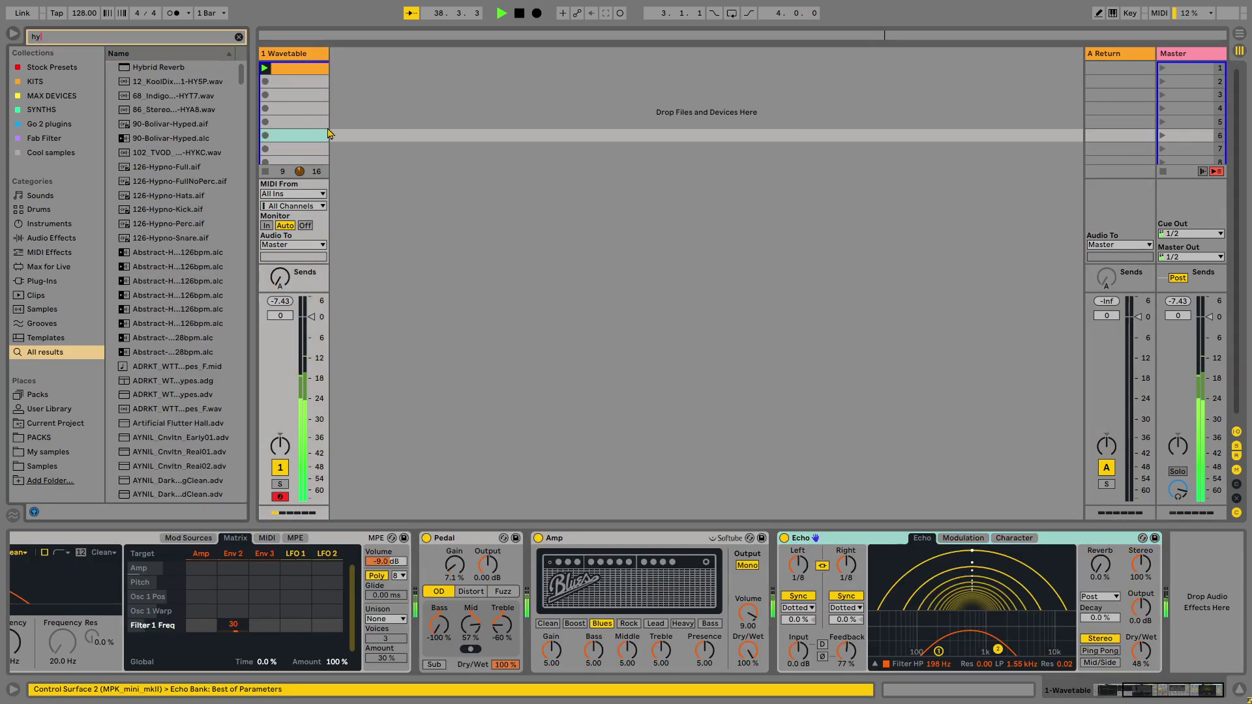
pyautogui.moveTo(158, 67); pyautogui.dragTo(1171, 654)
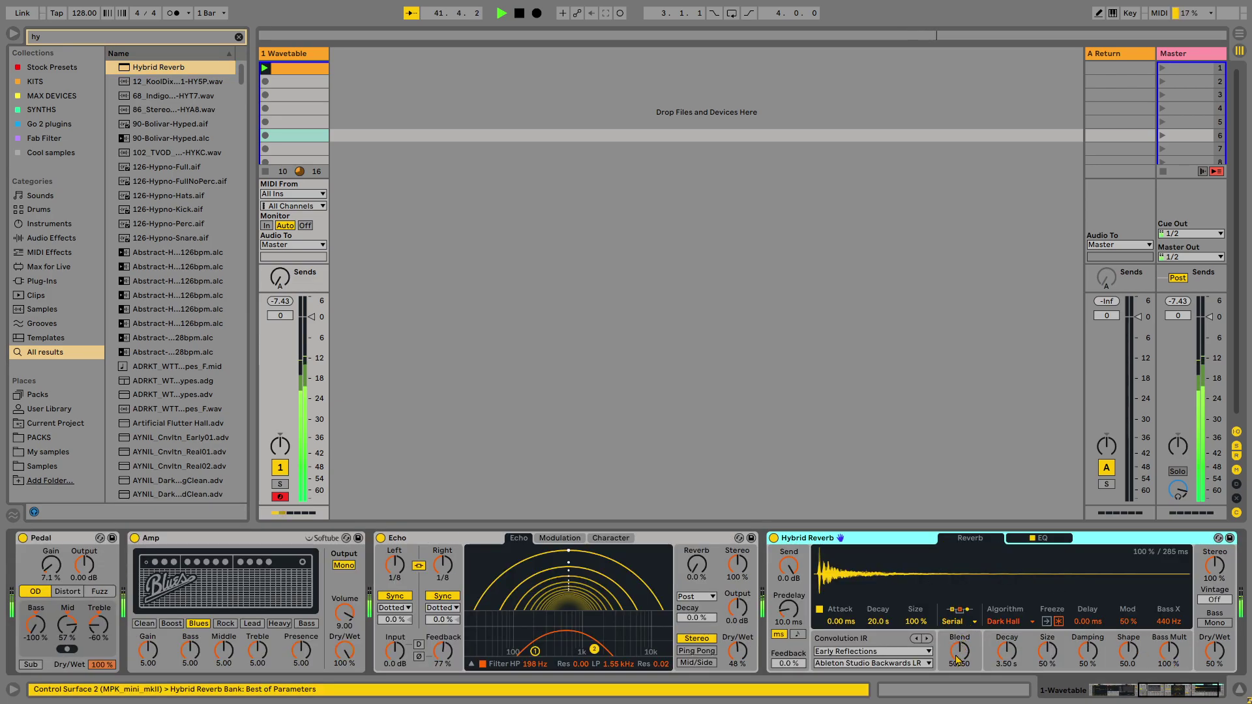
# Compare Hybrid Reverb's Parallel routing and set the routing to Algorithm.
pyautogui.click(958, 622)
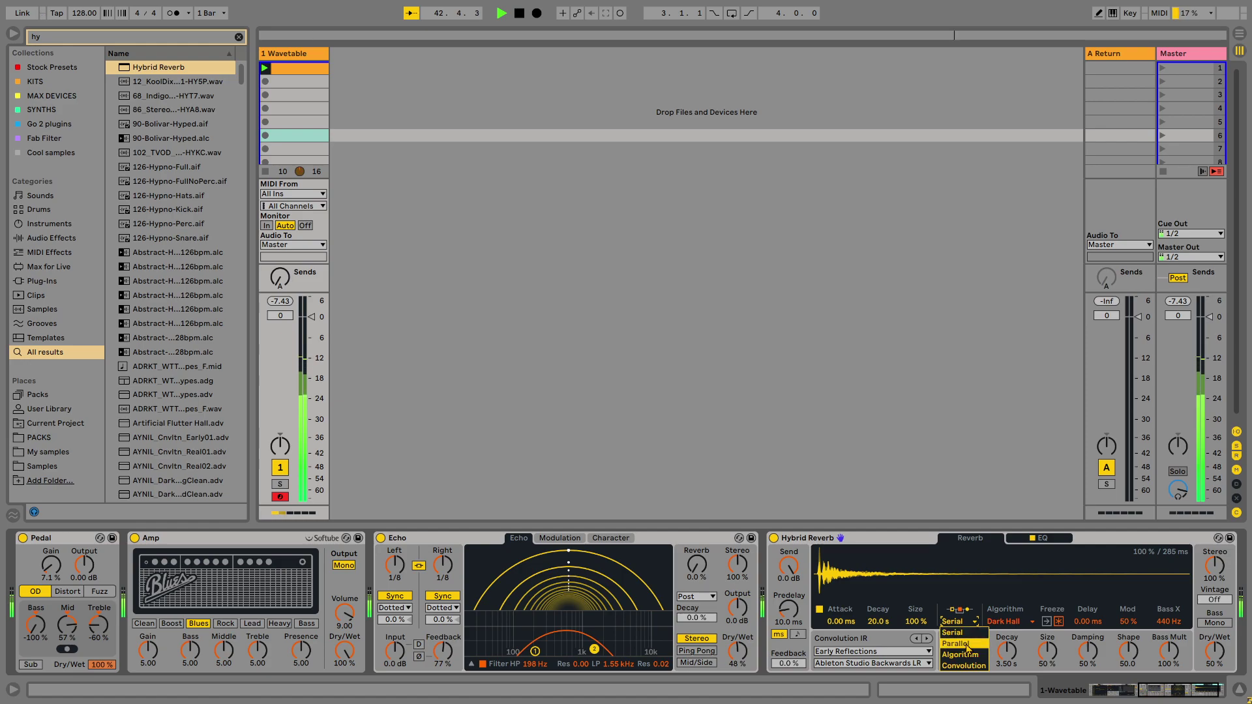
pyautogui.click(973, 624)
pyautogui.click(975, 625)
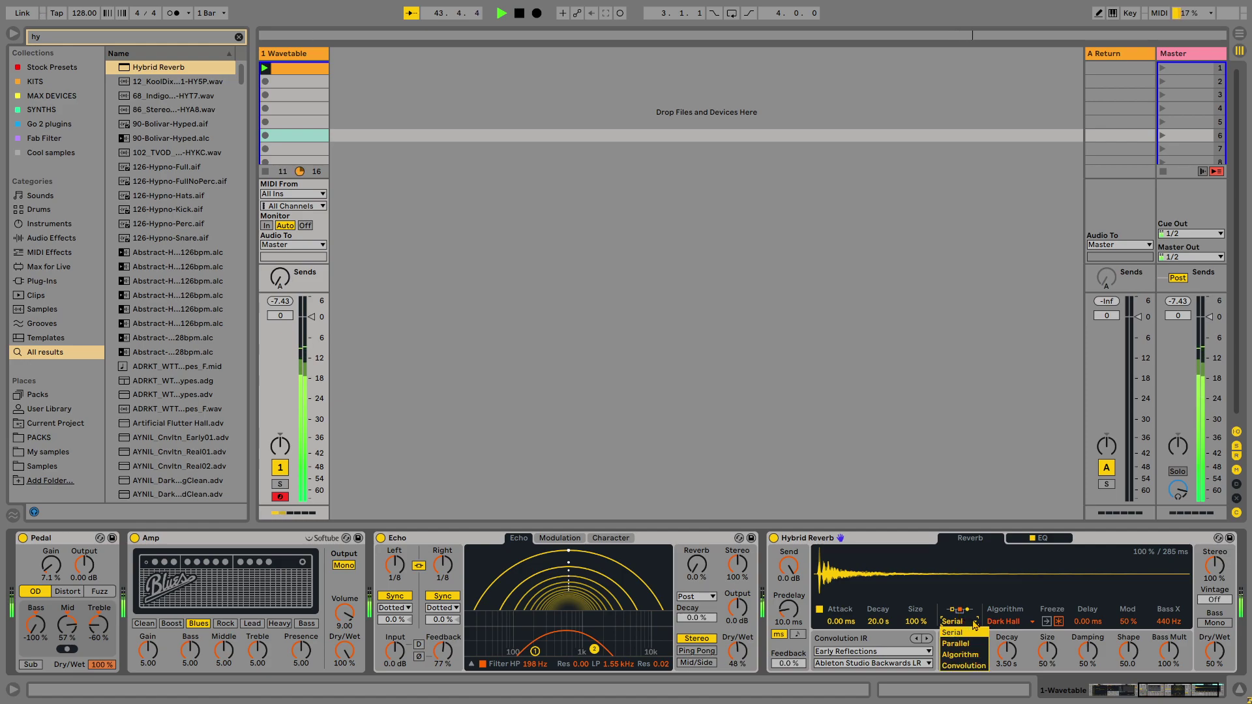
pyautogui.click(975, 644)
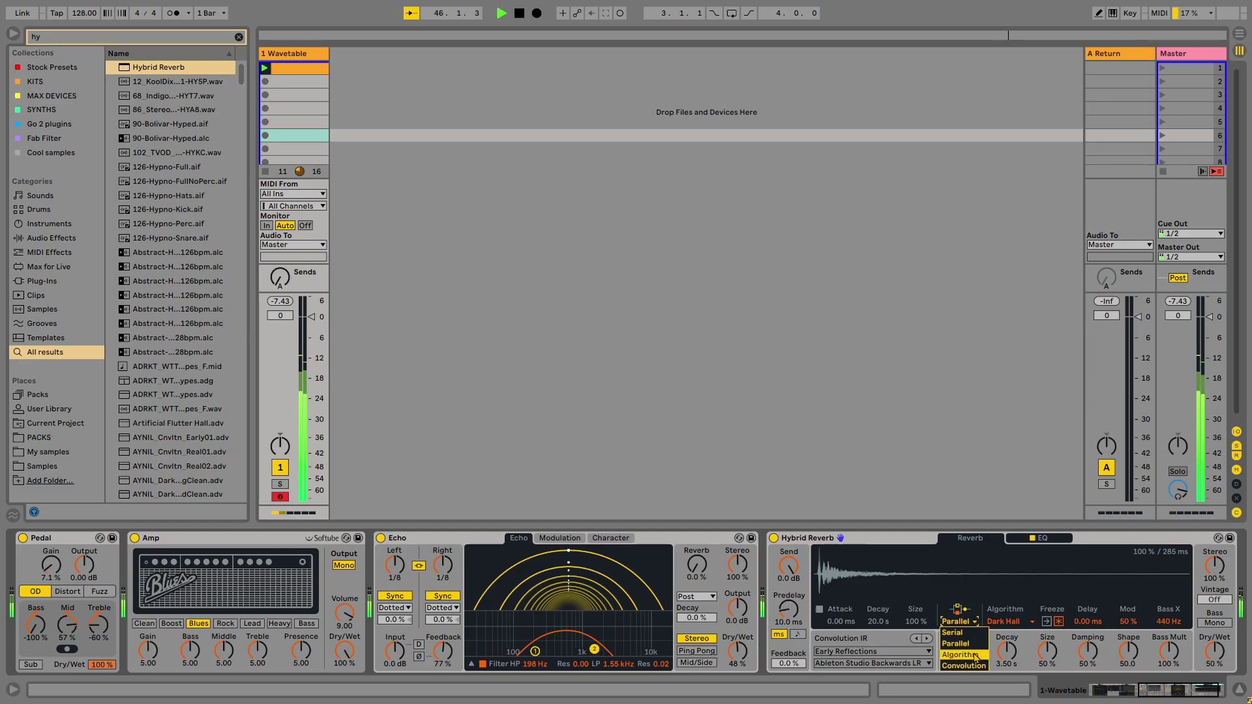
pyautogui.click(977, 657)
# Choose the Quartz algorithm in Hybrid Reverb, with a decay of 9.66 s and dry/wet at 29%.
pyautogui.click(998, 623)
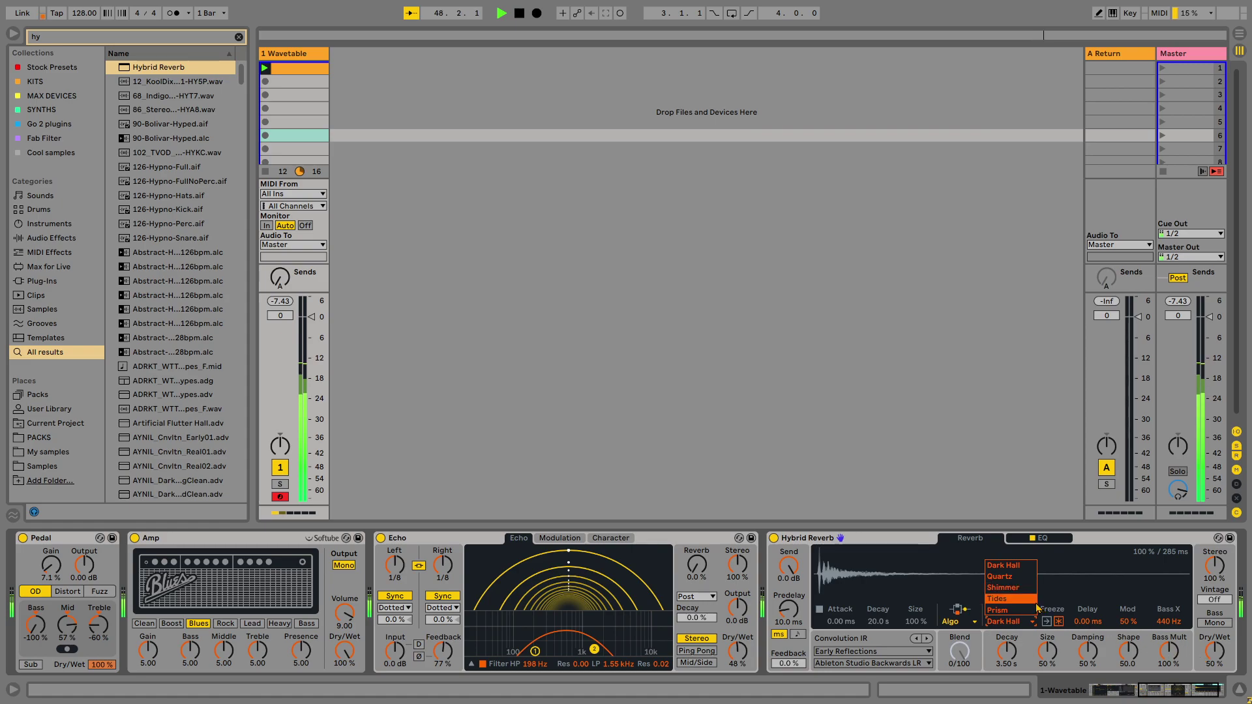
pyautogui.click(1019, 652)
pyautogui.moveTo(1015, 647); pyautogui.dragTo(1012, 636)
pyautogui.click(1004, 621)
pyautogui.click(1008, 577)
pyautogui.click(1009, 623)
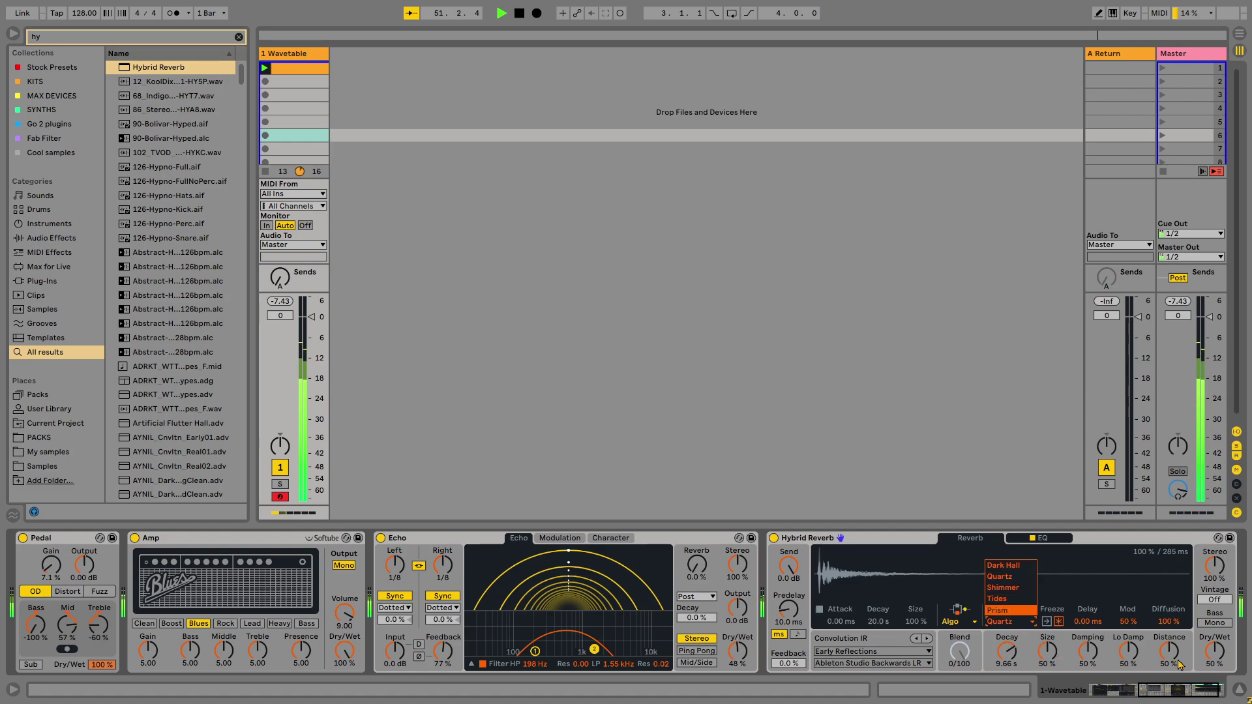
pyautogui.click(1214, 665)
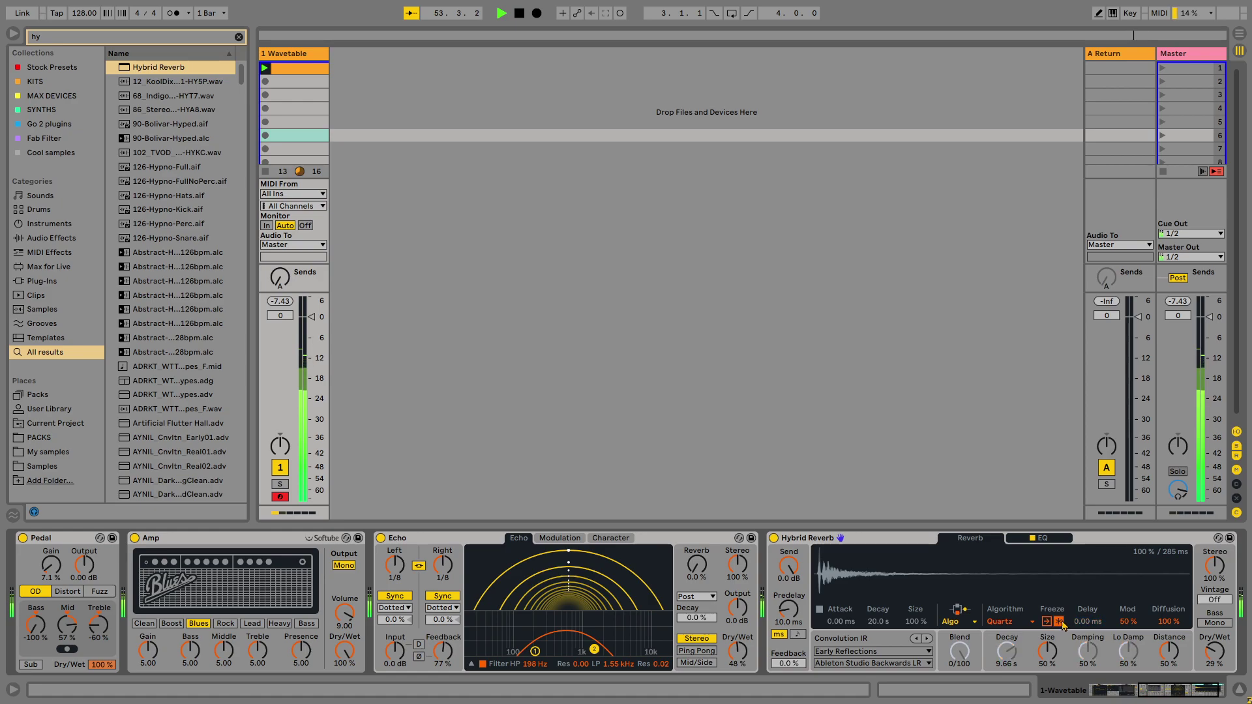
# Shape Hybrid Reverb's EQ with a 12 dB low cut at 357 Hz and set its Vintage mode to Old.
pyautogui.click(1036, 539)
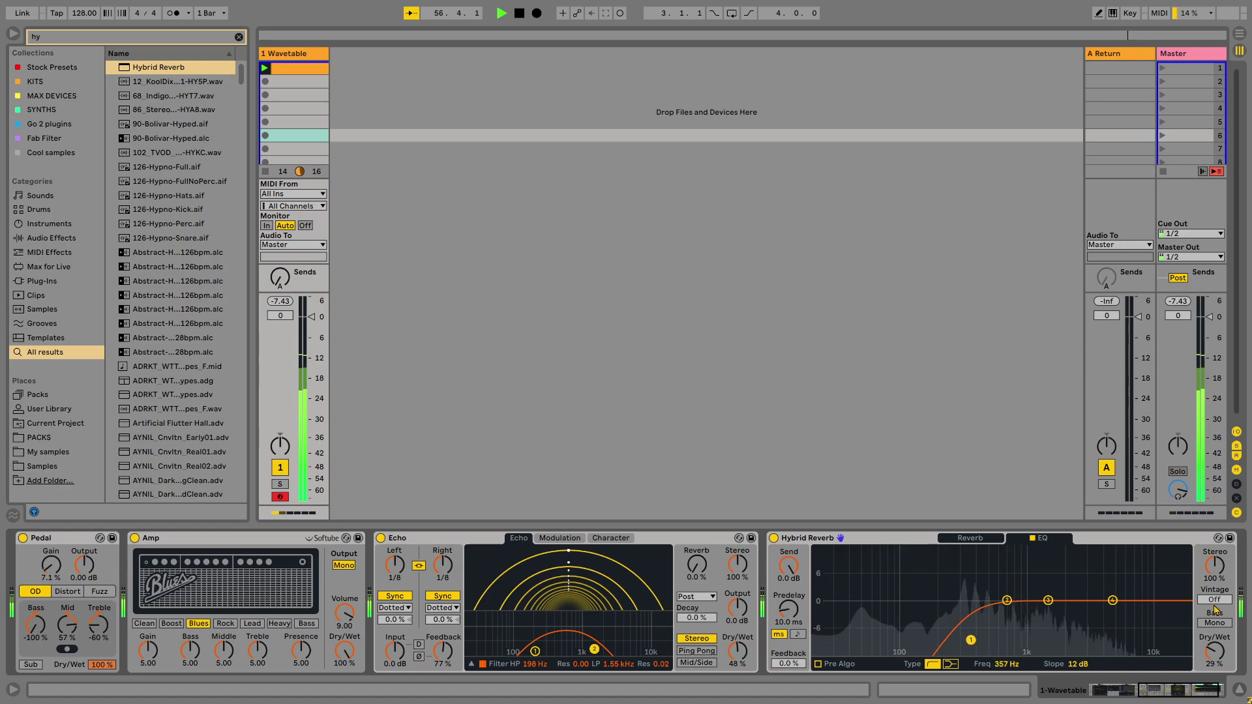
# Soften Wavetable's amp envelope by setting its attack to 20.8 ms.
pyautogui.moveTo(1188, 687); pyautogui.dragTo(1042, 698)
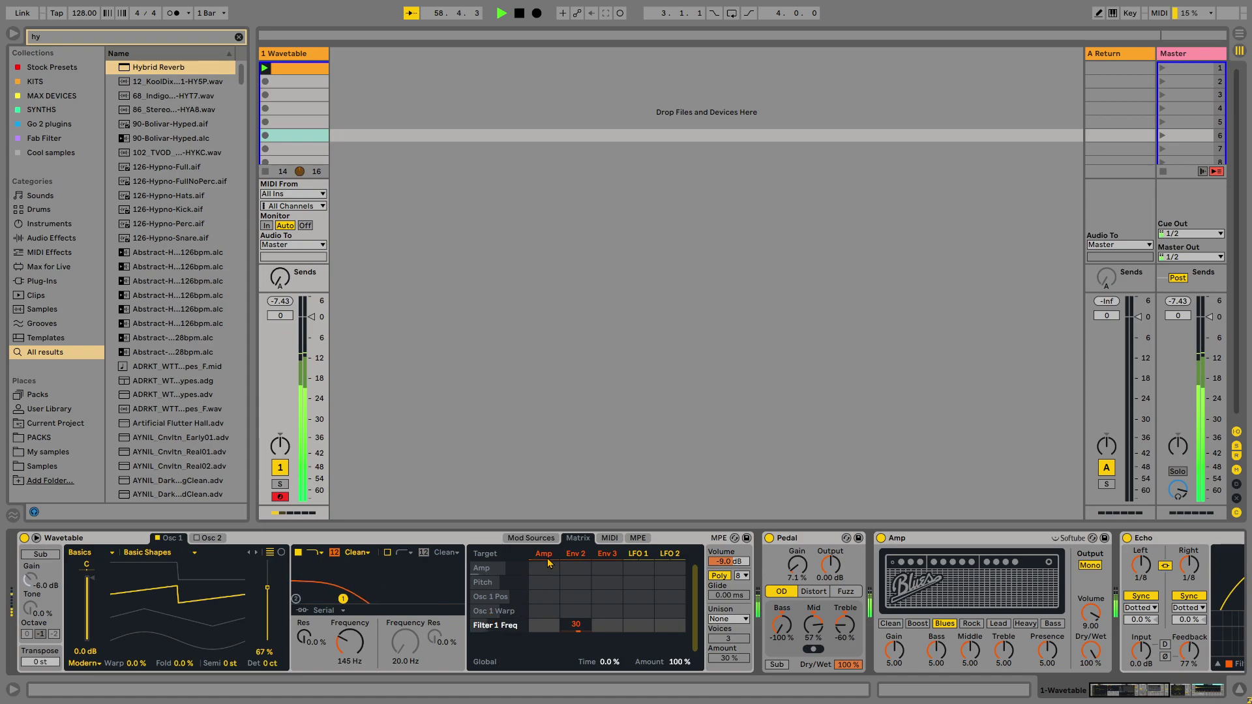
pyautogui.click(540, 540)
pyautogui.moveTo(530, 666); pyautogui.dragTo(531, 649)
pyautogui.click(490, 553)
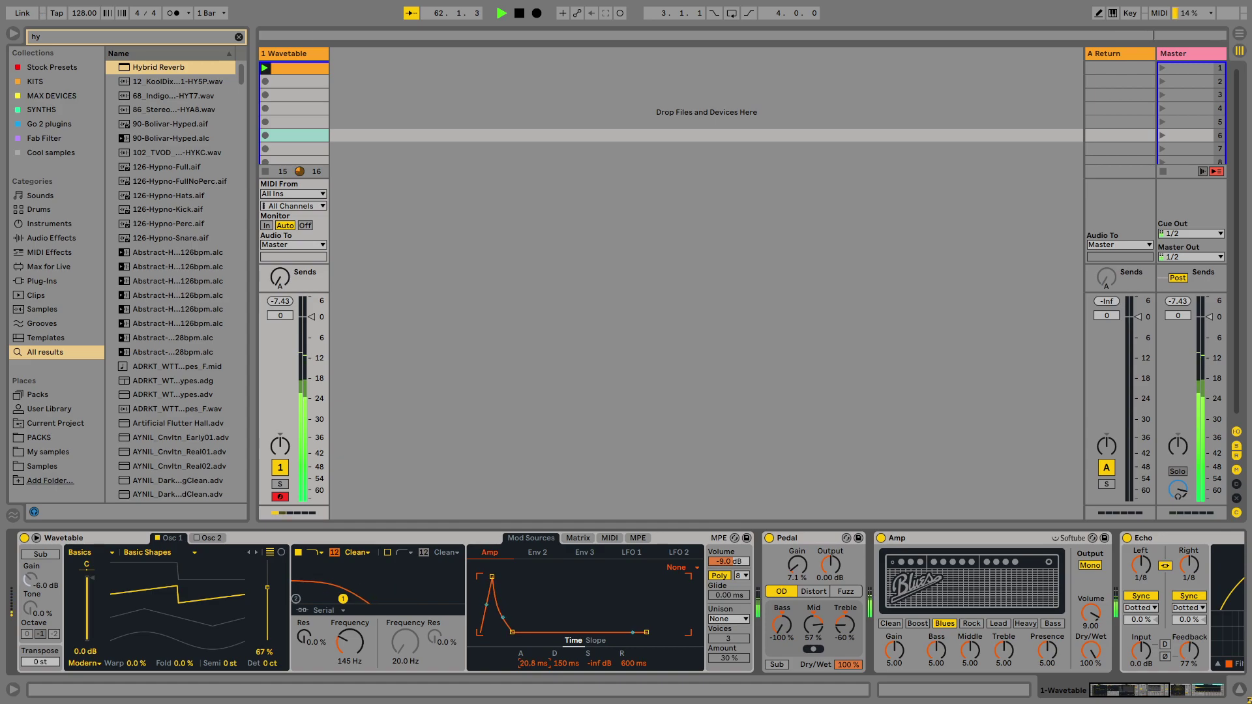
# Find EQ Eight in the browser and insert it between Wavetable and Pedal with a low cut at 115 Hz.
pyautogui.click(1128, 701)
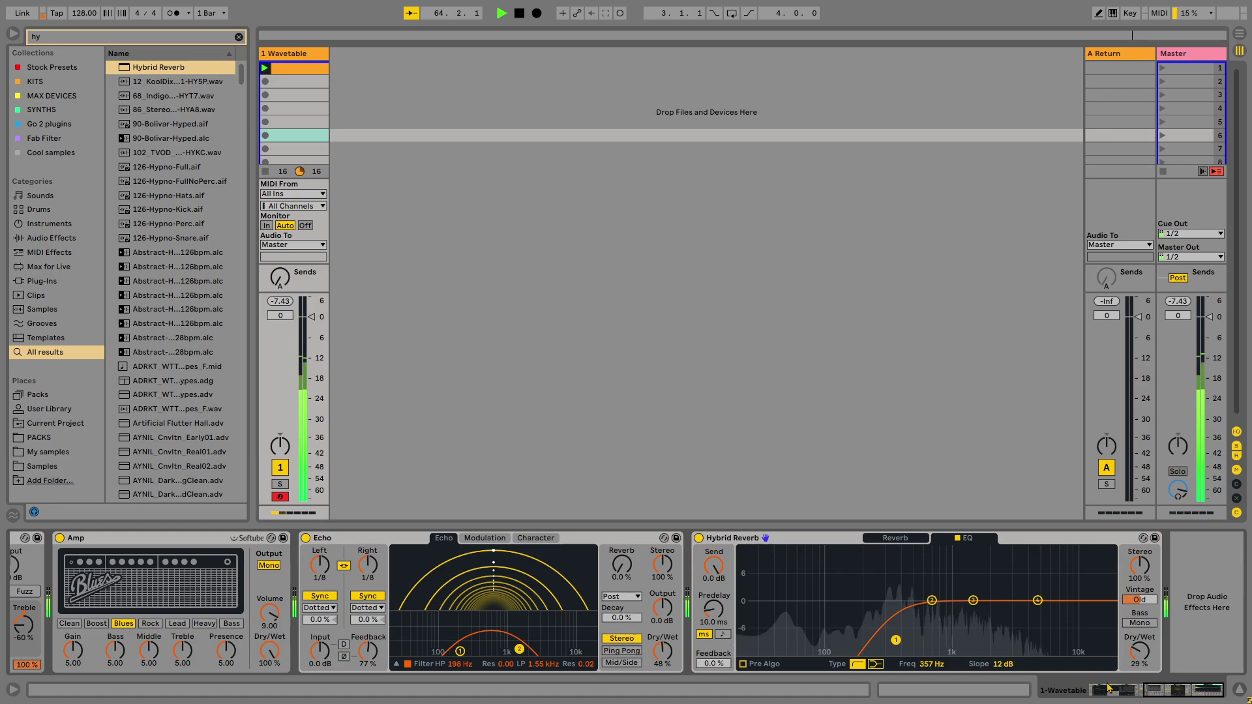
pyautogui.hscroll(-10, 835, 653)
pyautogui.hotkey('ctrl', 'f')
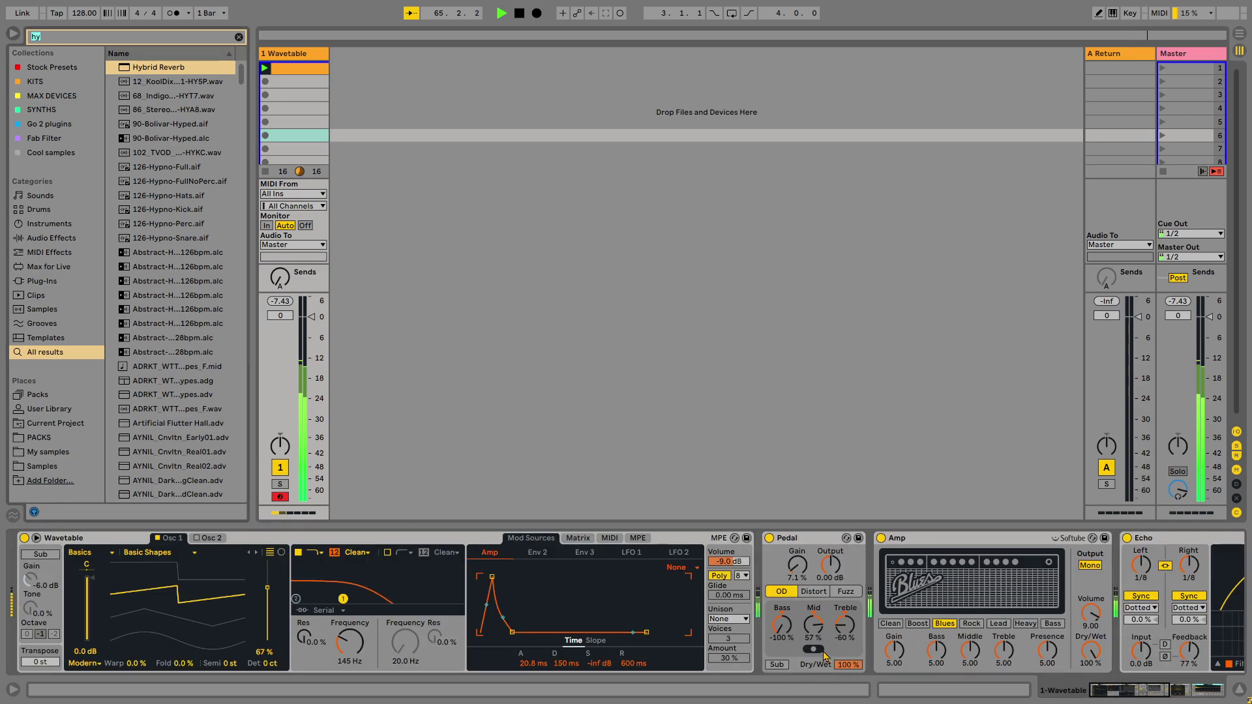
pyautogui.write('eq')
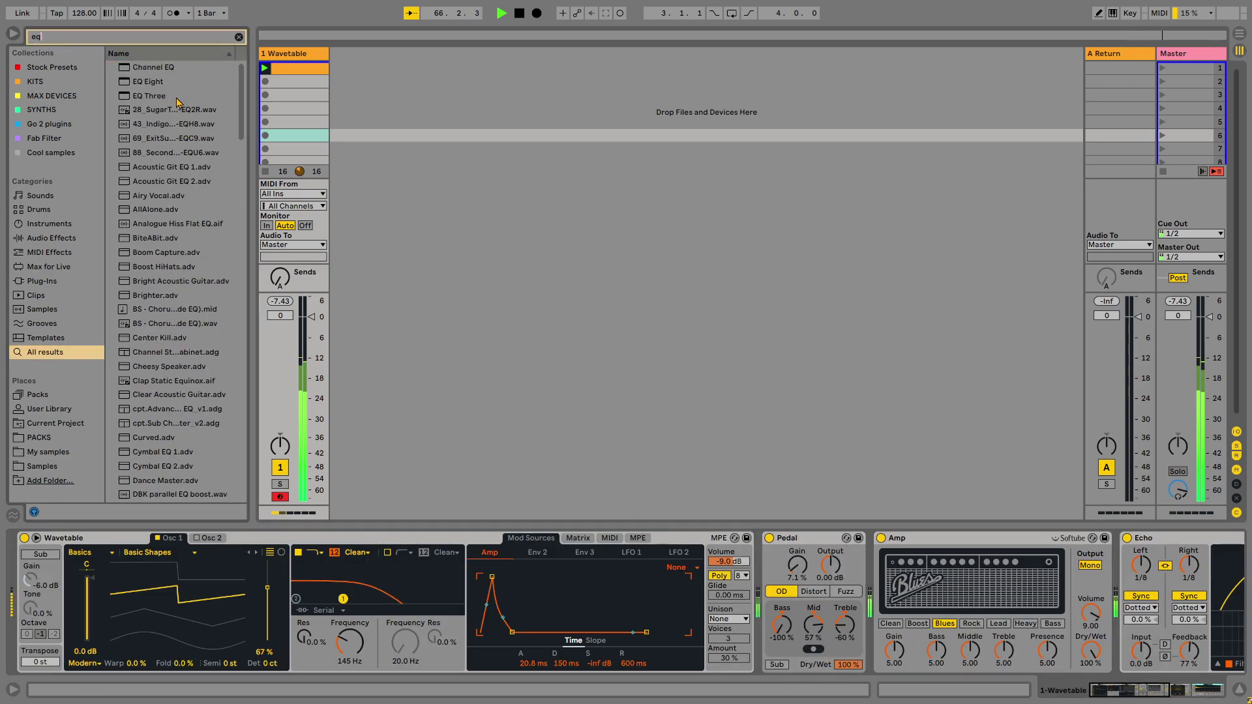
pyautogui.moveTo(246, 135); pyautogui.dragTo(892, 605)
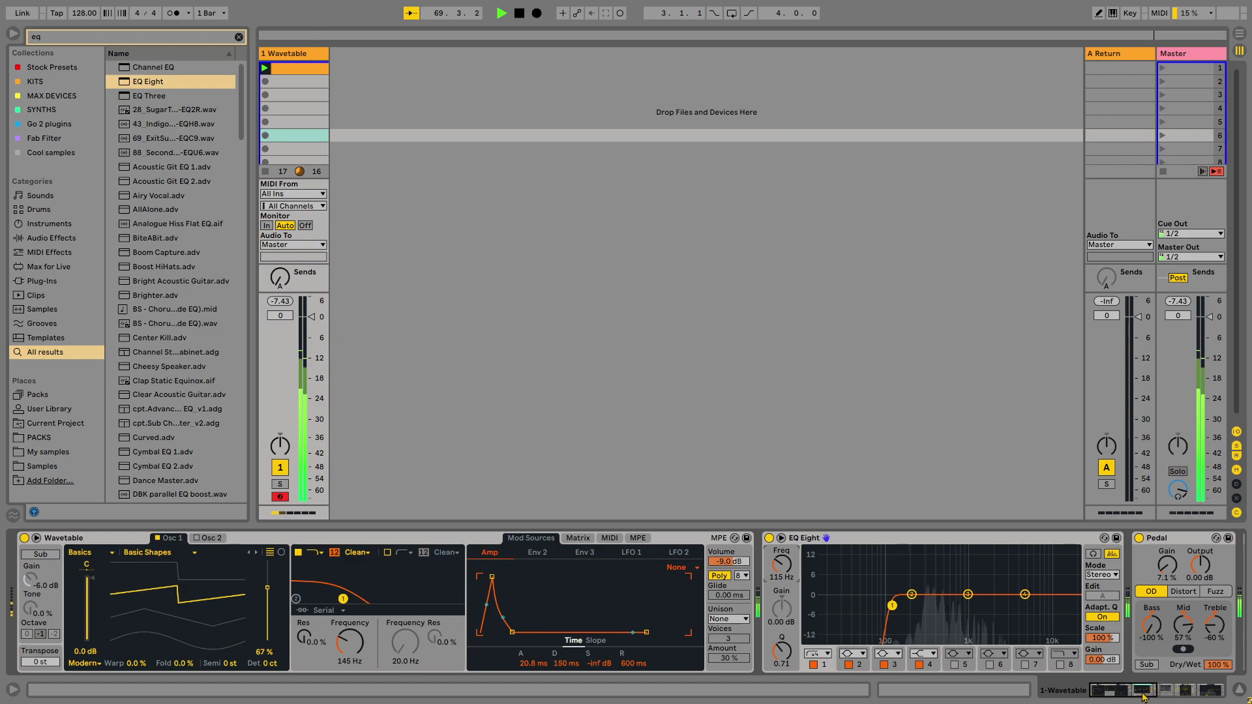
# Duplicate the EQ Eight and move the copy between Amp and Echo.
pyautogui.hscroll(5, 906, 680)
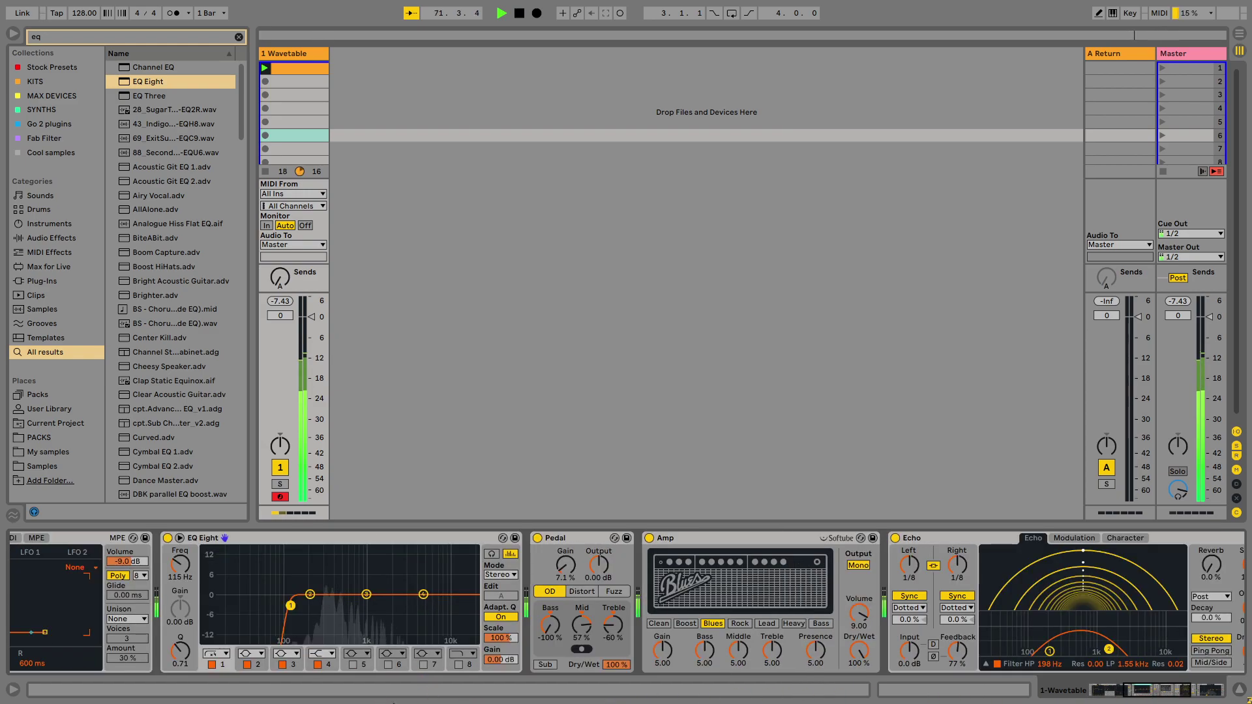
pyautogui.hscroll(5, 1230, 688)
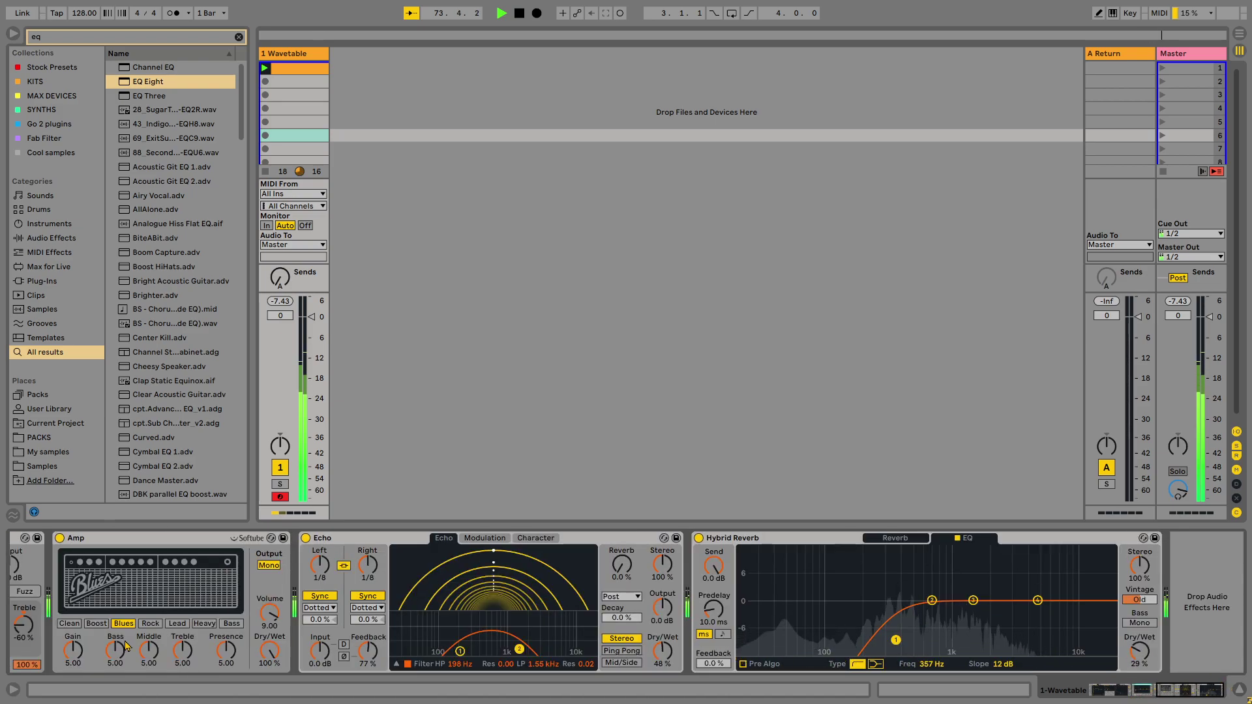
pyautogui.hscroll(-5, 936, 683)
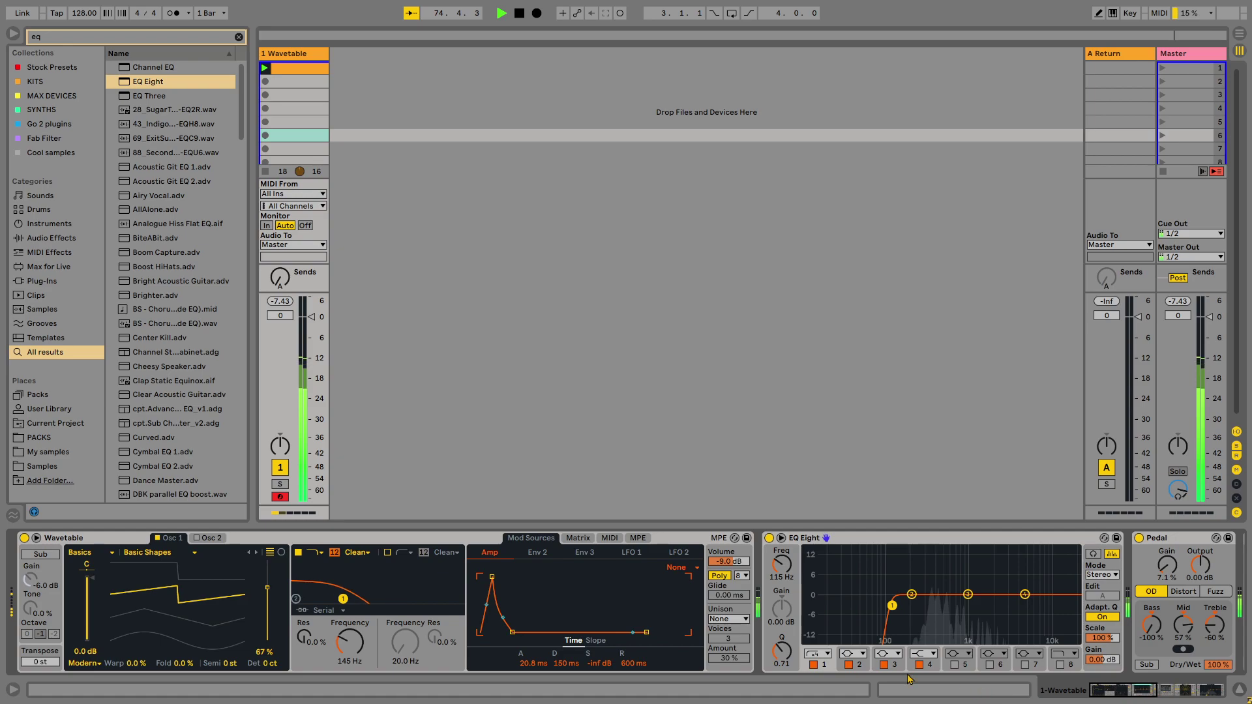
pyautogui.hscroll(2, 962, 623)
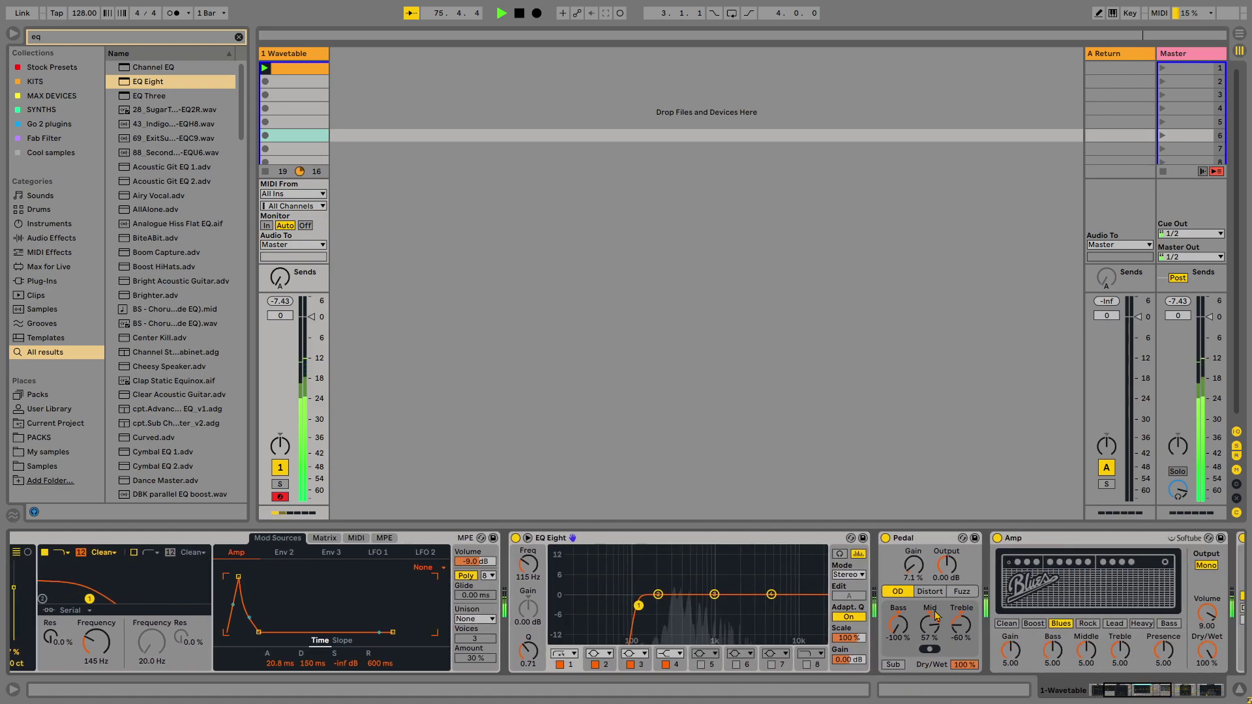
pyautogui.click(701, 551)
pyautogui.rightClick(702, 551)
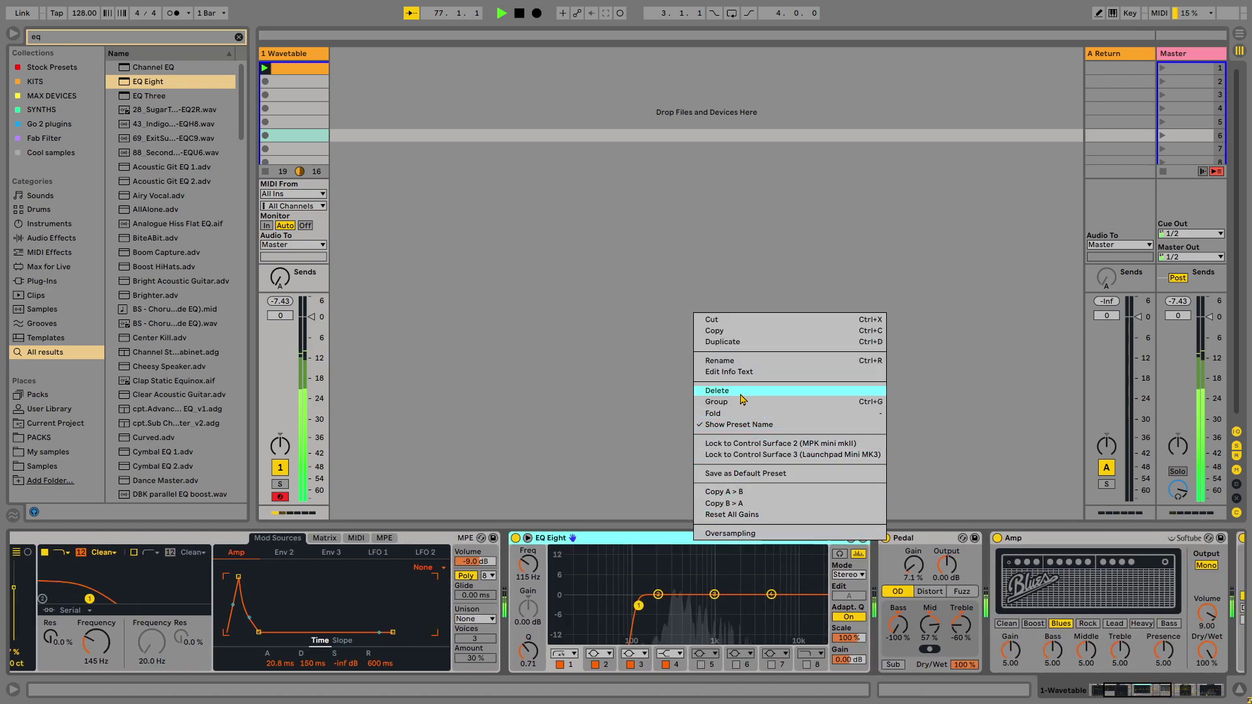
pyautogui.click(727, 342)
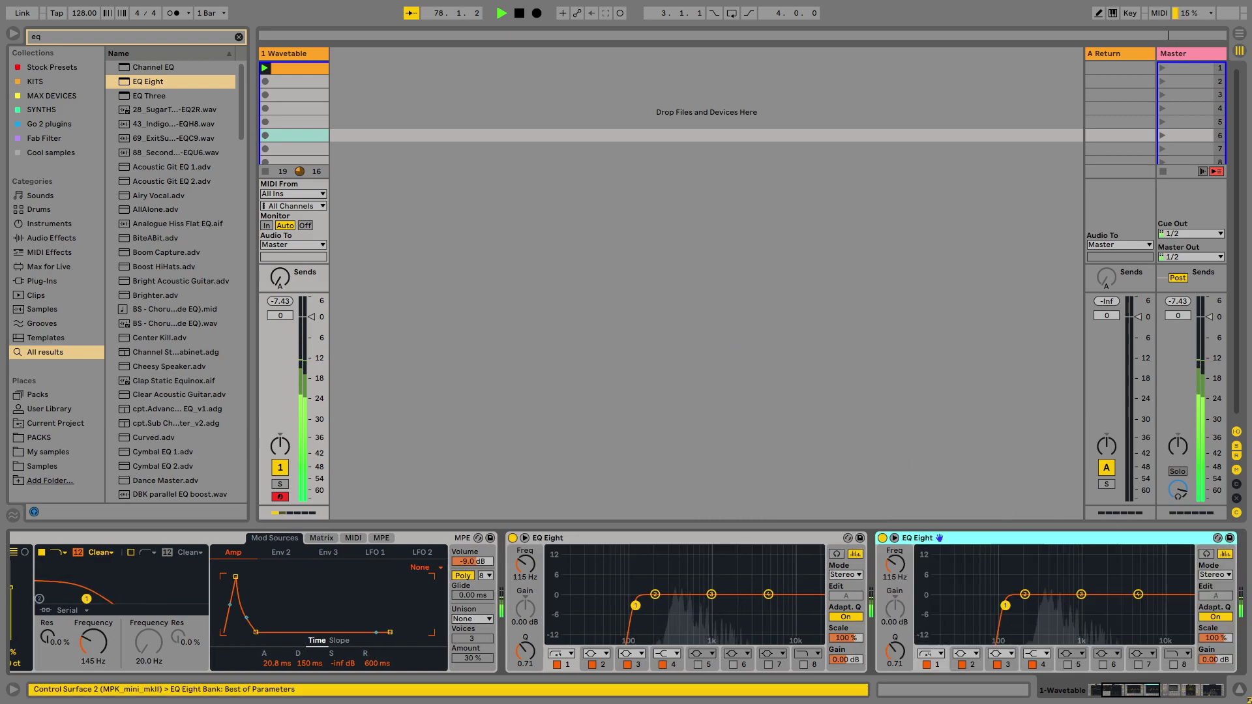
pyautogui.hscroll(6, 1159, 674)
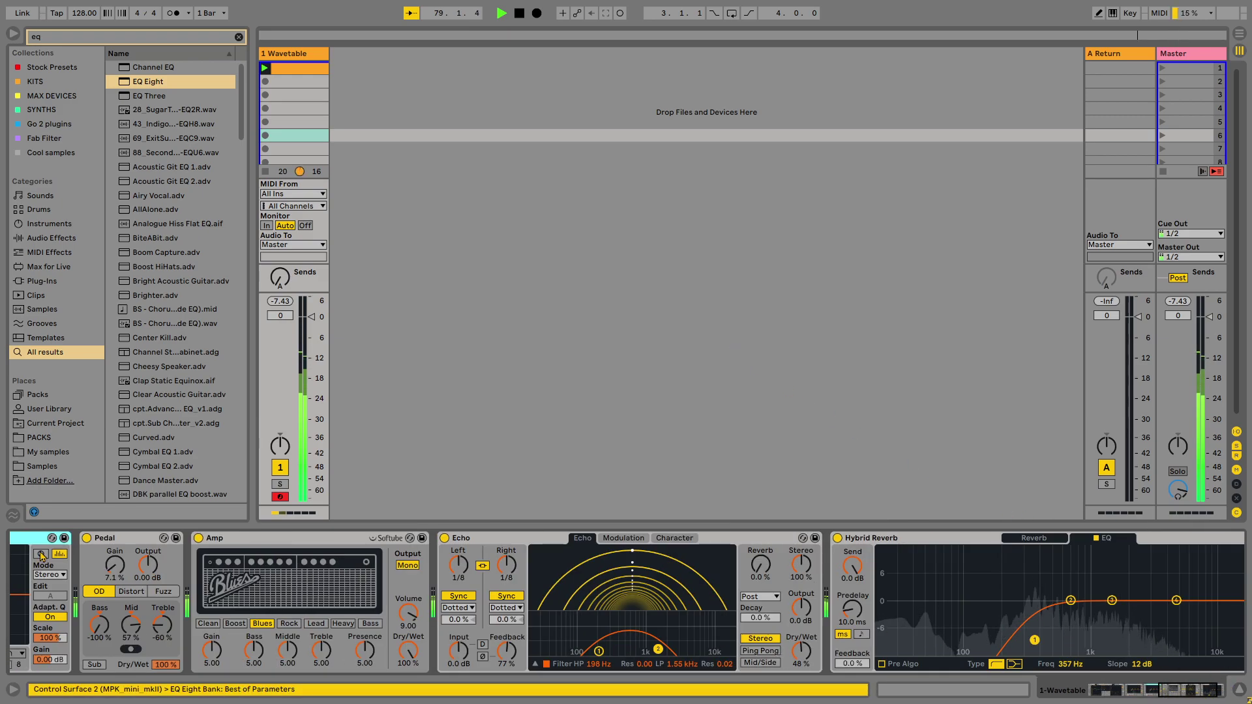
pyautogui.hscroll(-3, 10, 545)
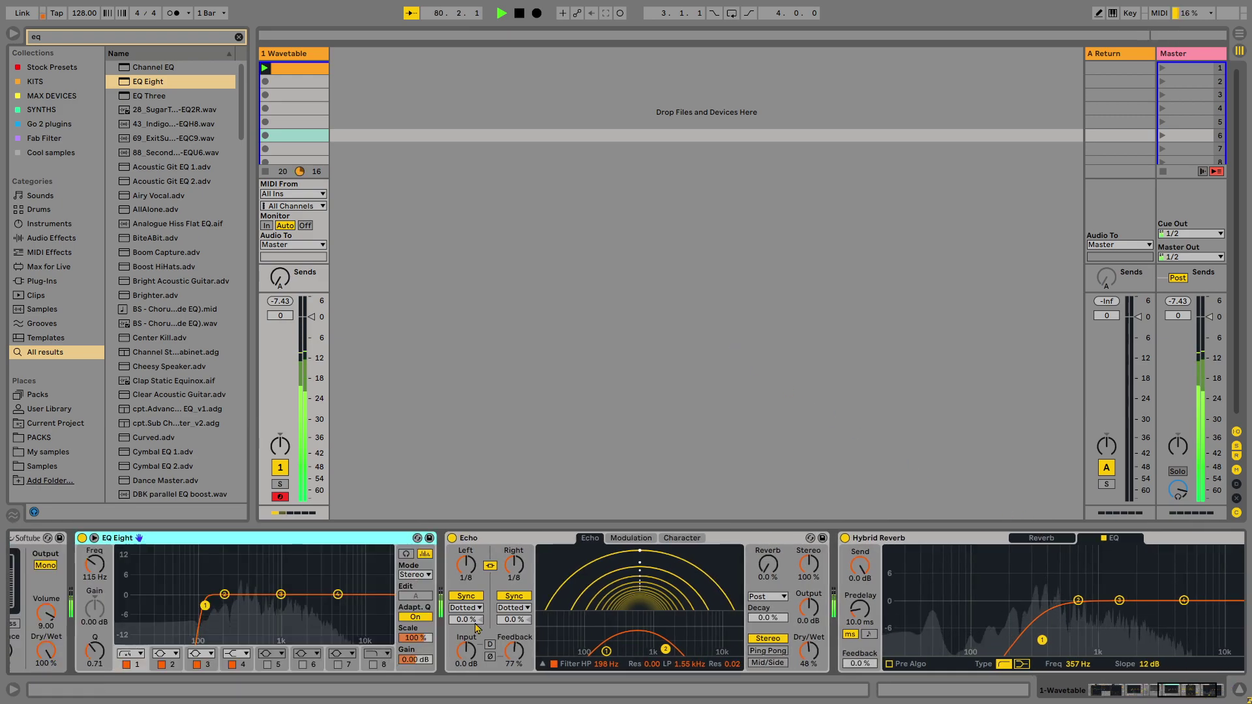
pyautogui.hscroll(-5, 841, 636)
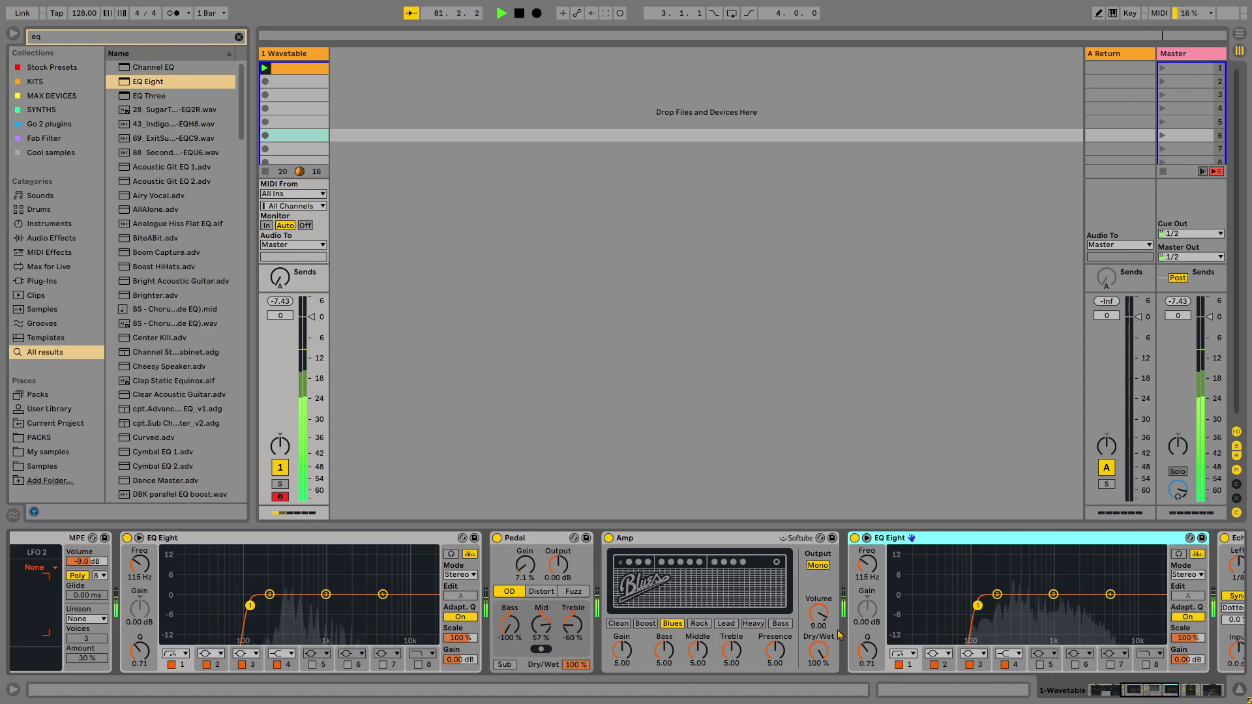
# Change band 1 of the EQ Eight after Amp to the gentler low cut at 178 Hz with Q 0.61.
pyautogui.click(898, 656)
pyautogui.click(905, 583)
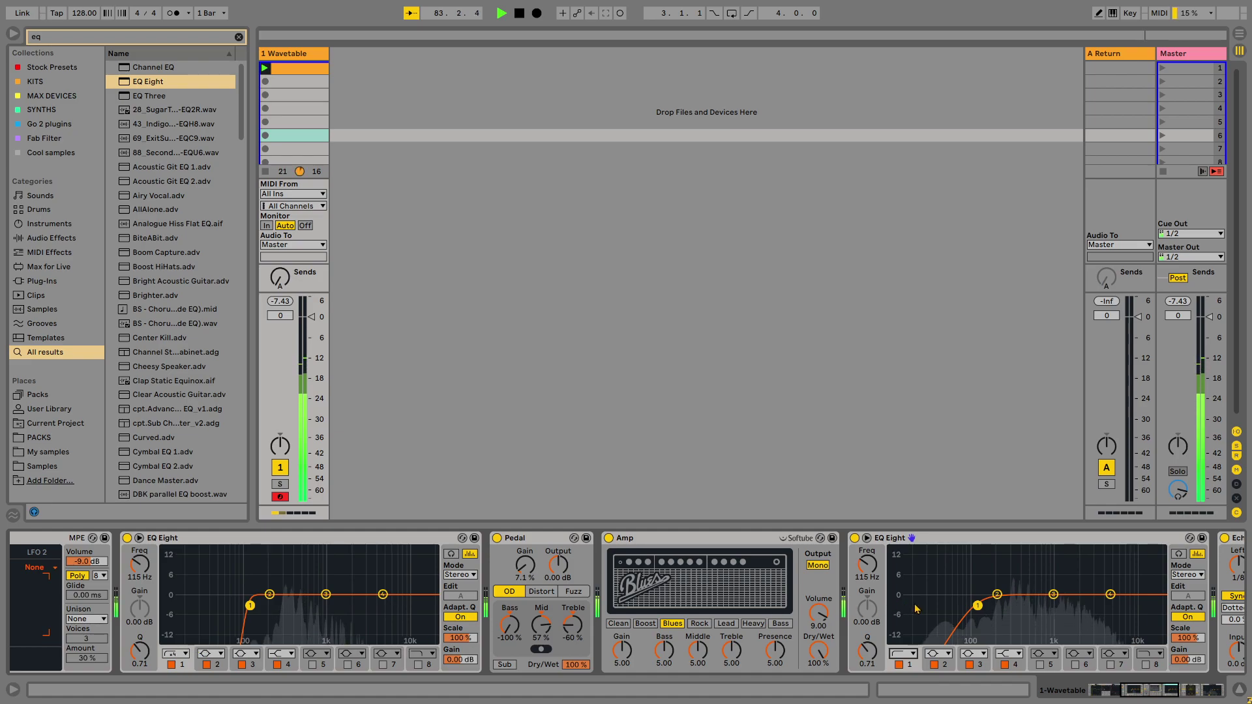
pyautogui.moveTo(977, 607); pyautogui.dragTo(982, 607)
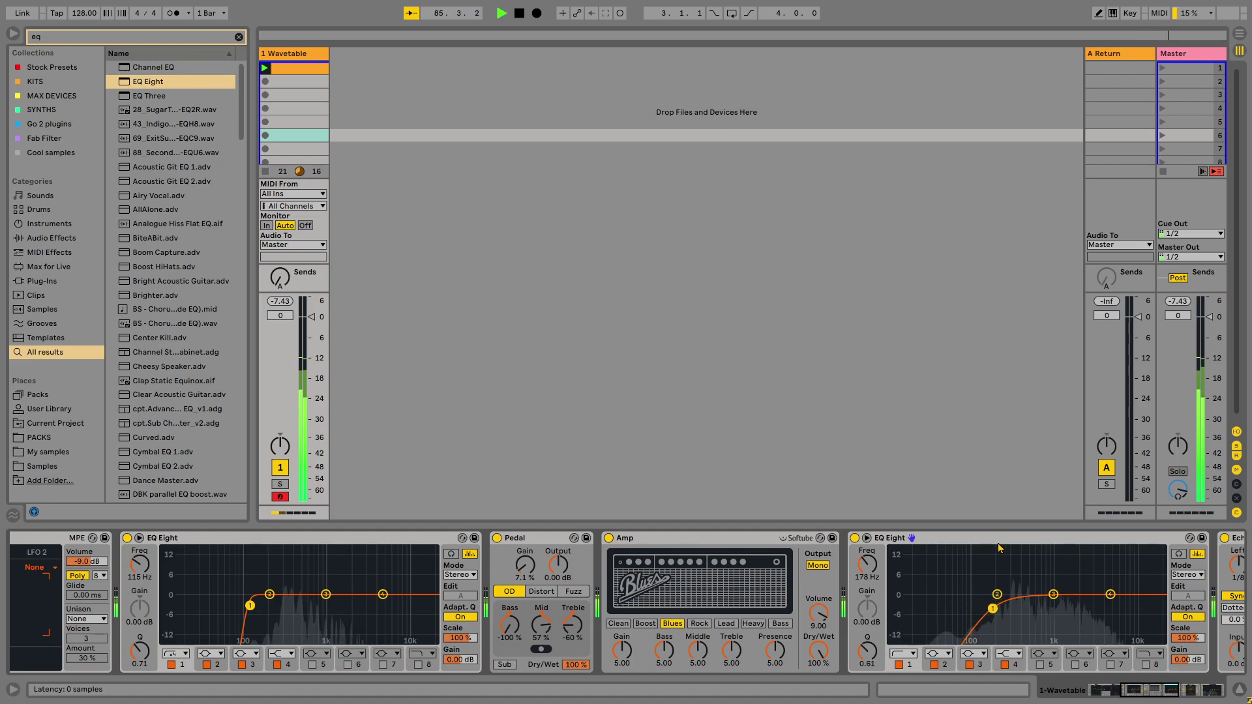
# Enable Hi-Quality mode on Pedal and Oversampling on the EQ Eight after Amp.
pyautogui.rightClick(717, 541)
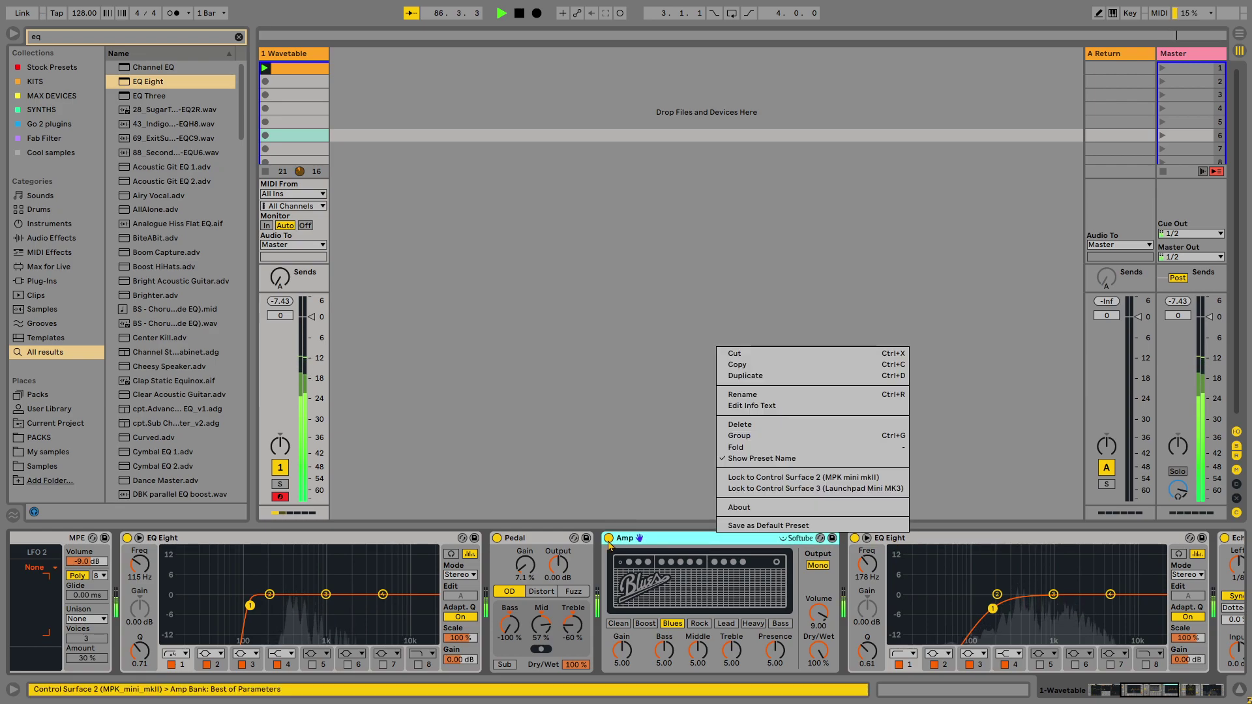
pyautogui.rightClick(550, 540)
pyautogui.click(577, 525)
pyautogui.rightClick(556, 541)
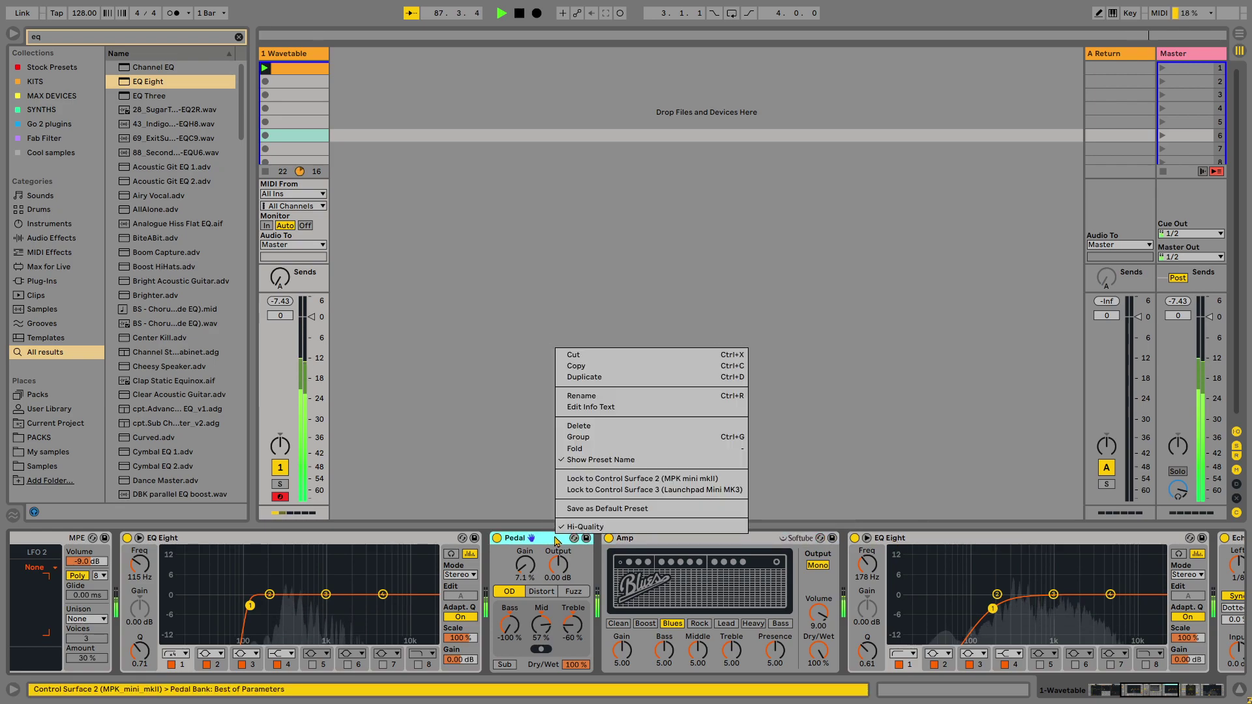
pyautogui.rightClick(952, 541)
pyautogui.click(972, 531)
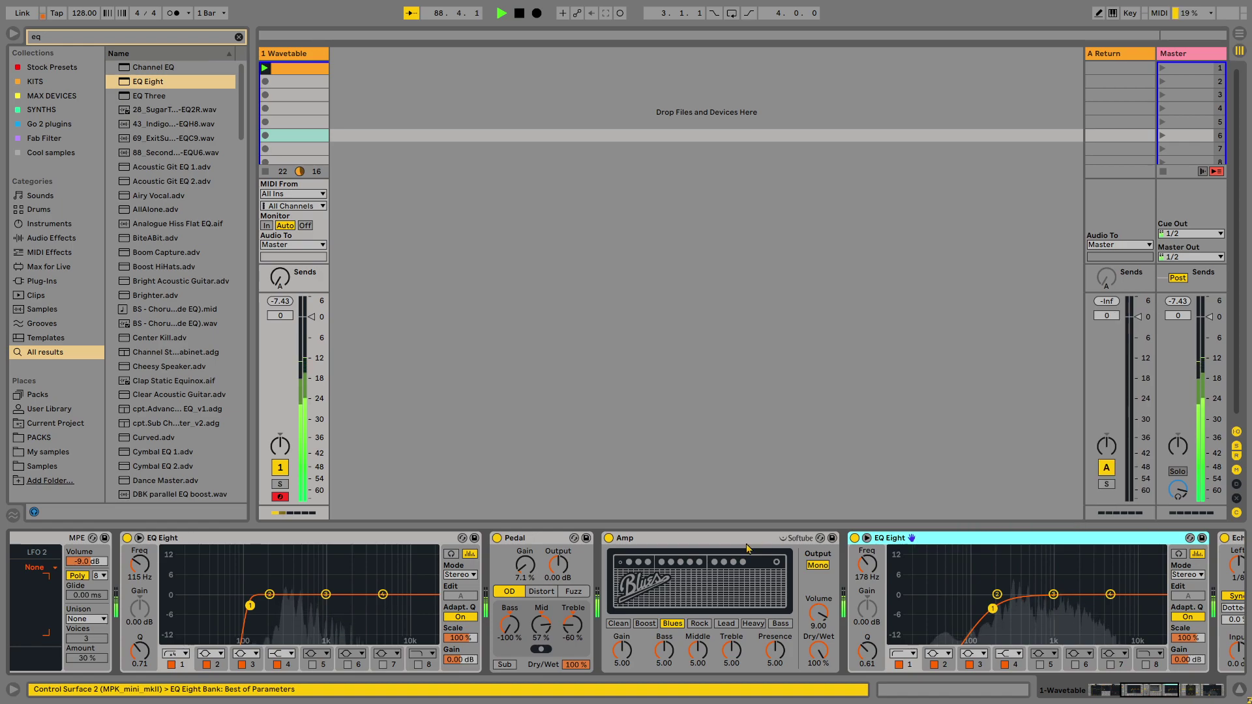
# Insert a second return track and a new MIDI track beside the Wavetable track.
pyautogui.click(1117, 695)
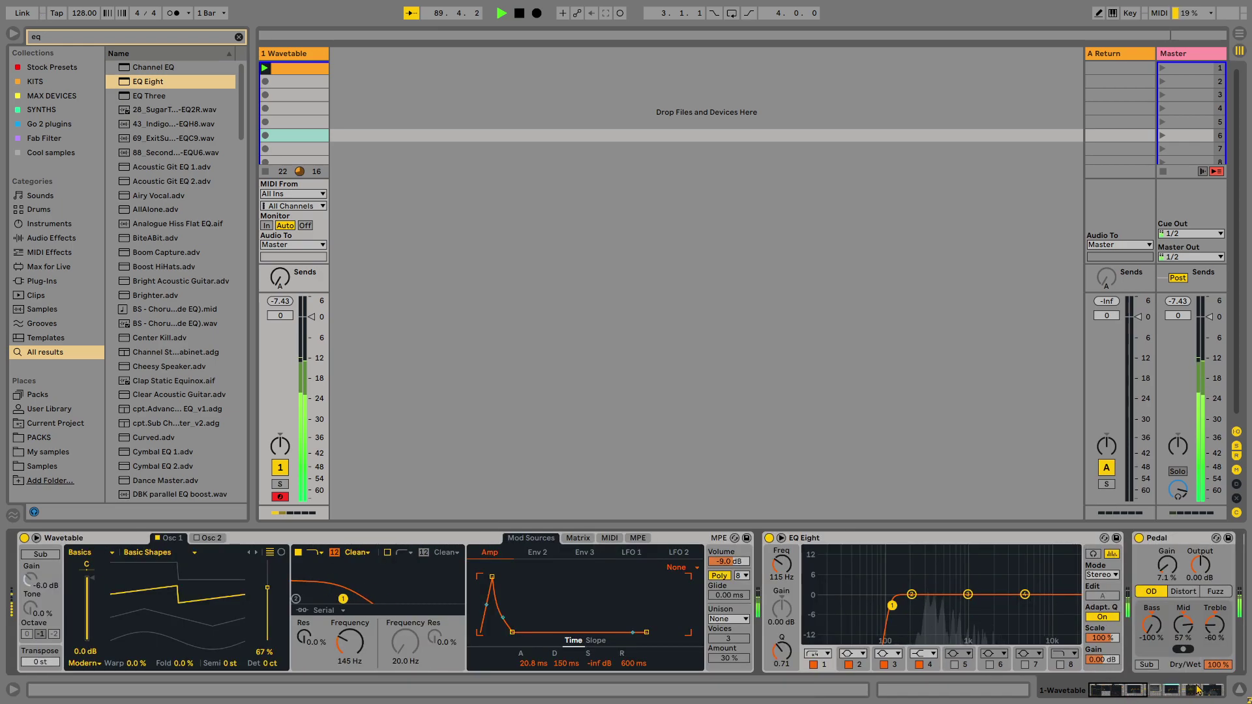
pyautogui.click(1161, 693)
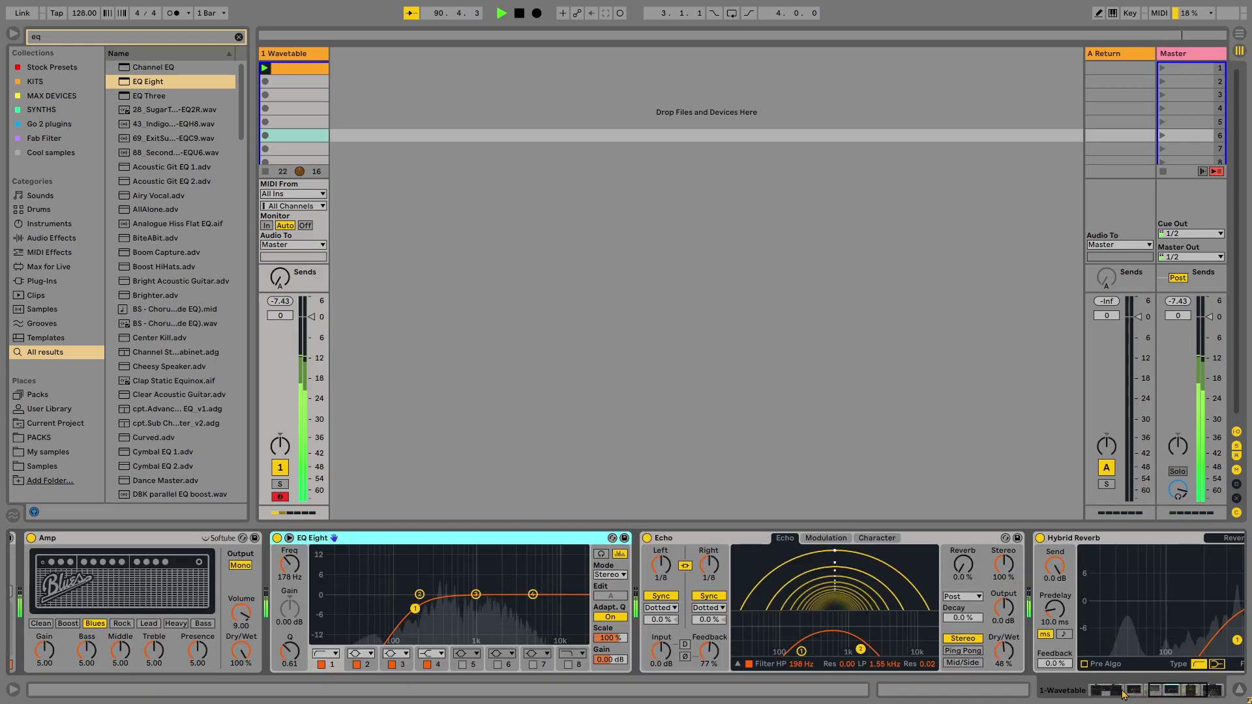
pyautogui.click(1205, 693)
pyautogui.rightClick(357, 84)
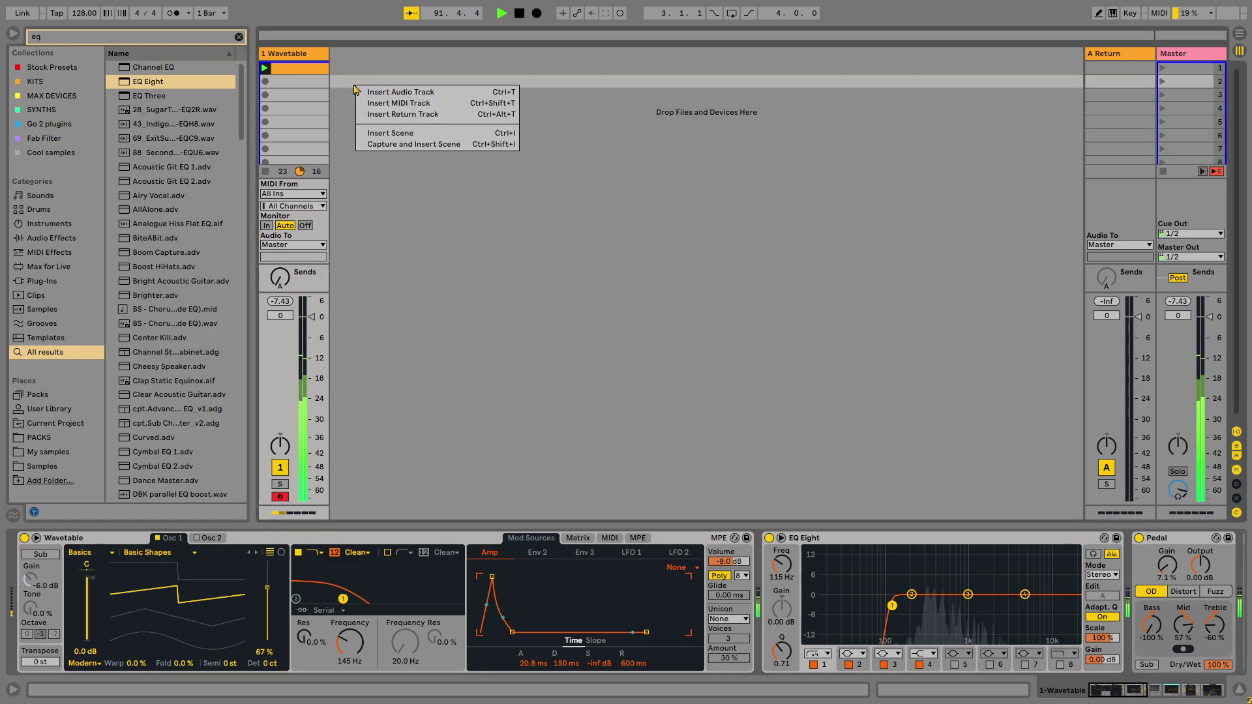
pyautogui.click(379, 114)
pyautogui.rightClick(363, 87)
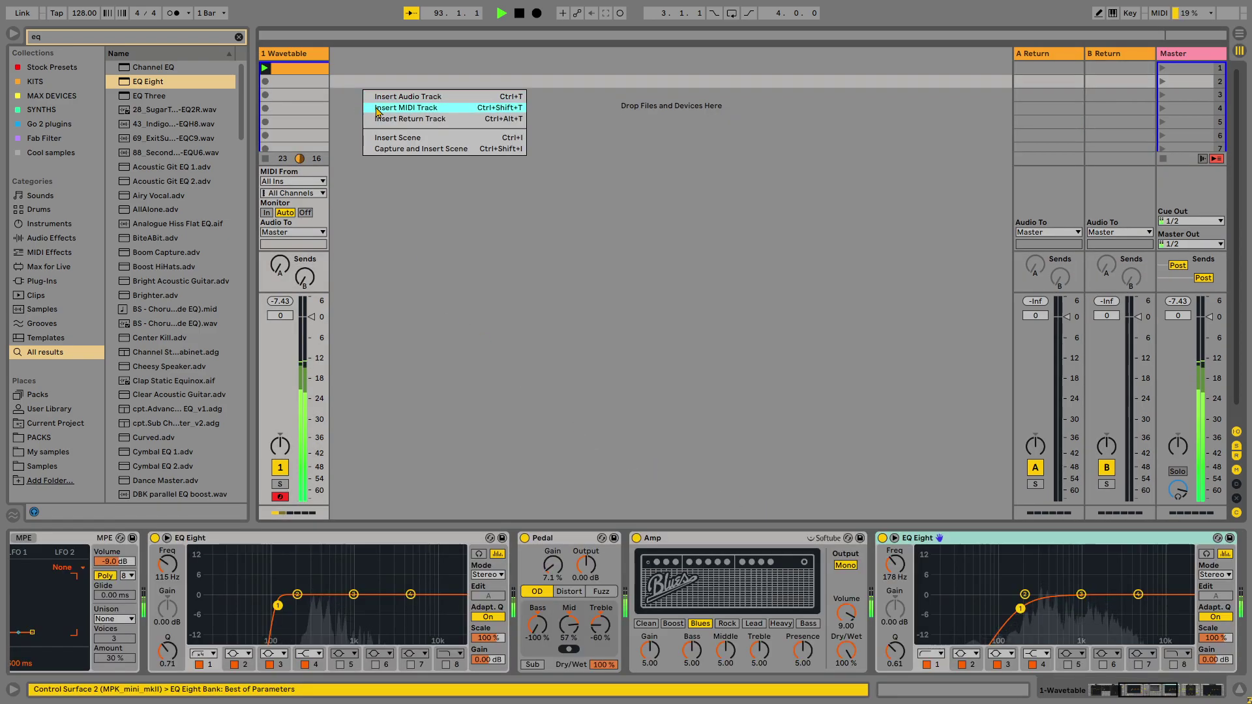
pyautogui.click(369, 105)
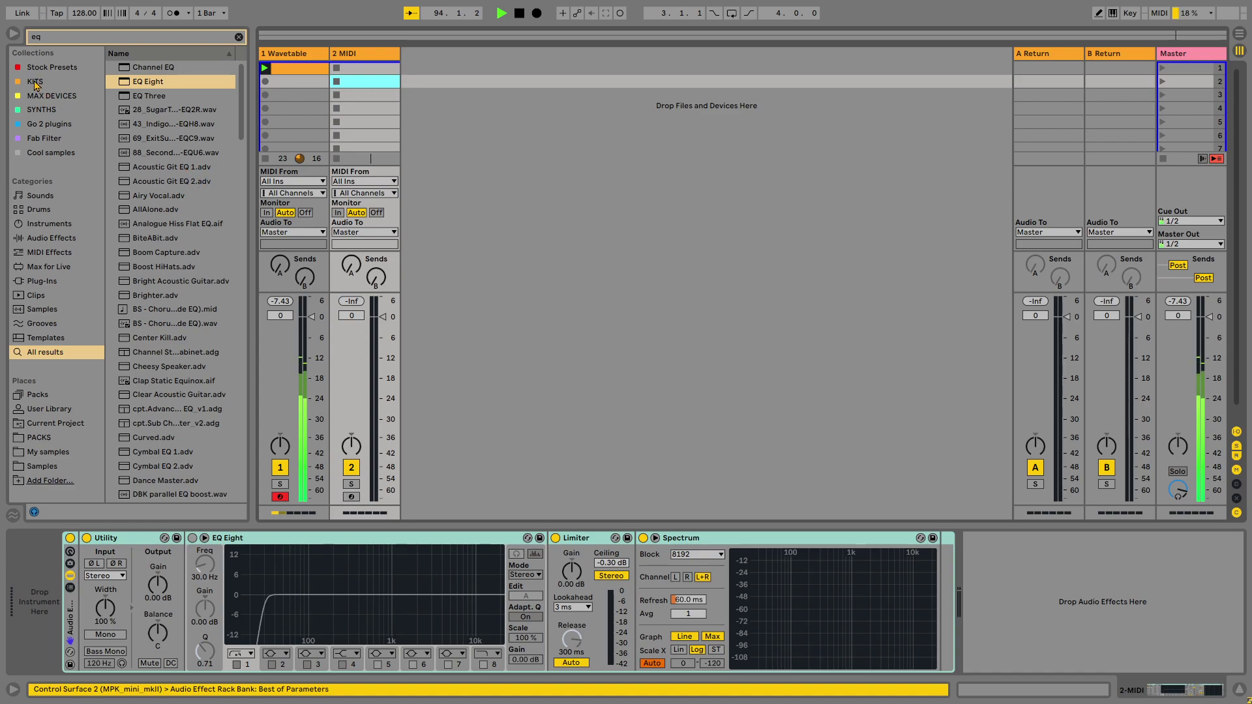
# Load 808 Core Kit from the KITS collection onto the MIDI track and delete the audio effect rack after it.
pyautogui.click(36, 85)
pyautogui.click(237, 37)
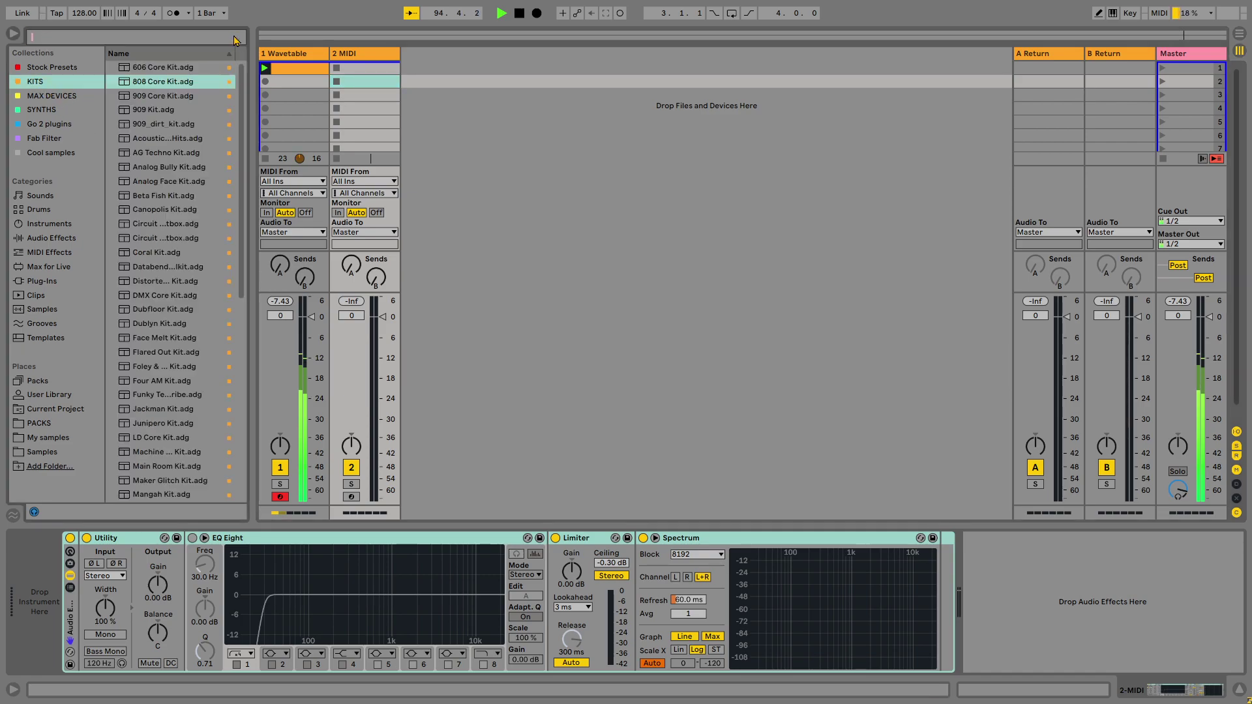
pyautogui.click(142, 84)
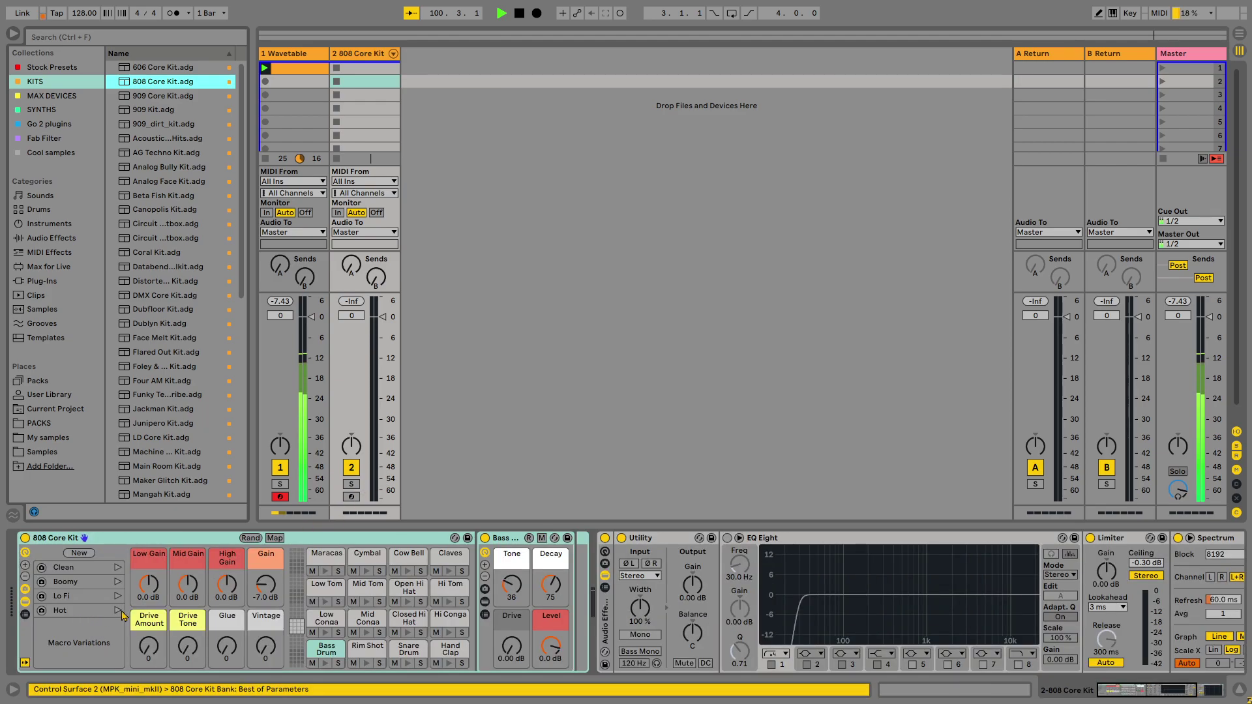
pyautogui.click(610, 623)
pyautogui.press('Delete')
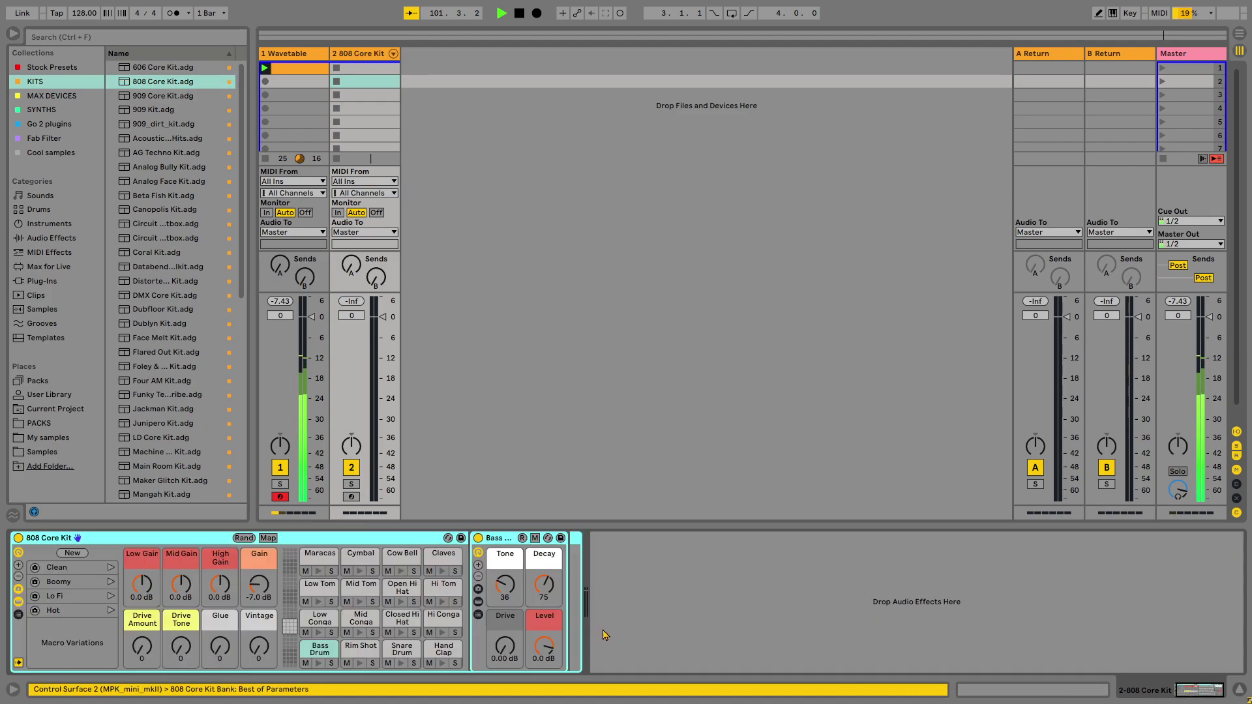
# Create a one-bar clip in the drum track's first slot with scale off and sixteenth-note Bass Drum hits on all four beats.
pyautogui.doubleClick(366, 68)
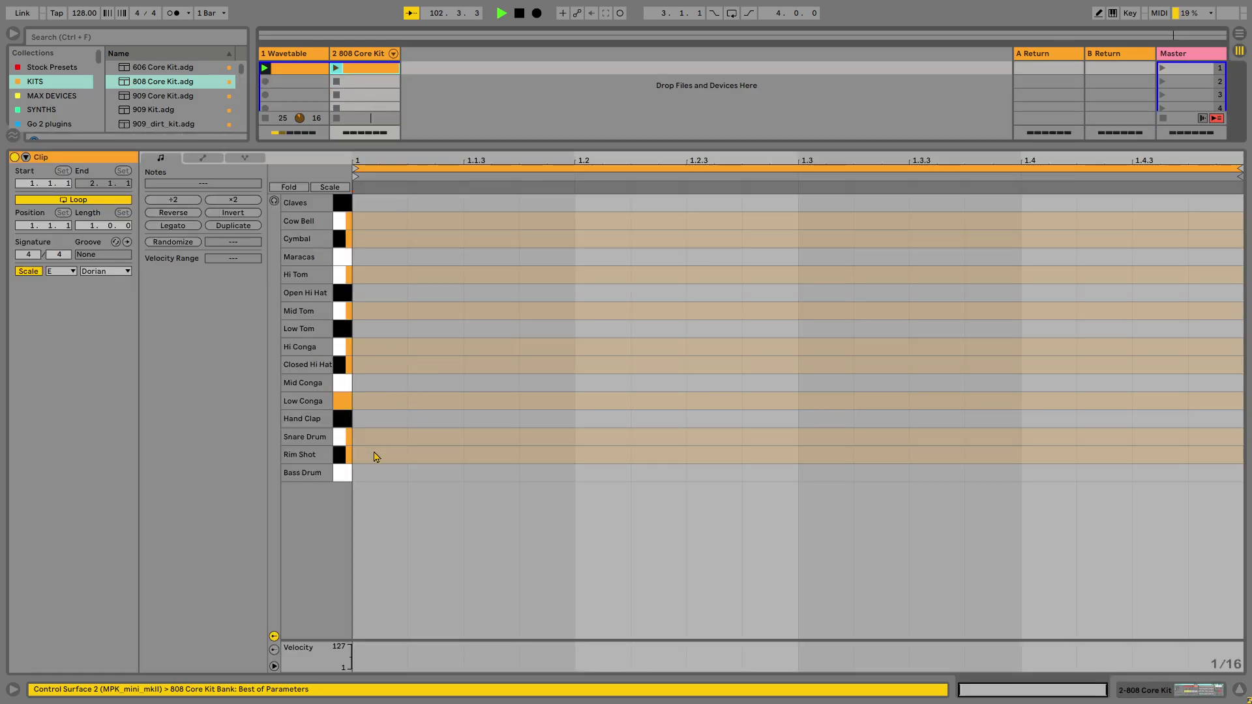
pyautogui.doubleClick(379, 473)
pyautogui.click(19, 273)
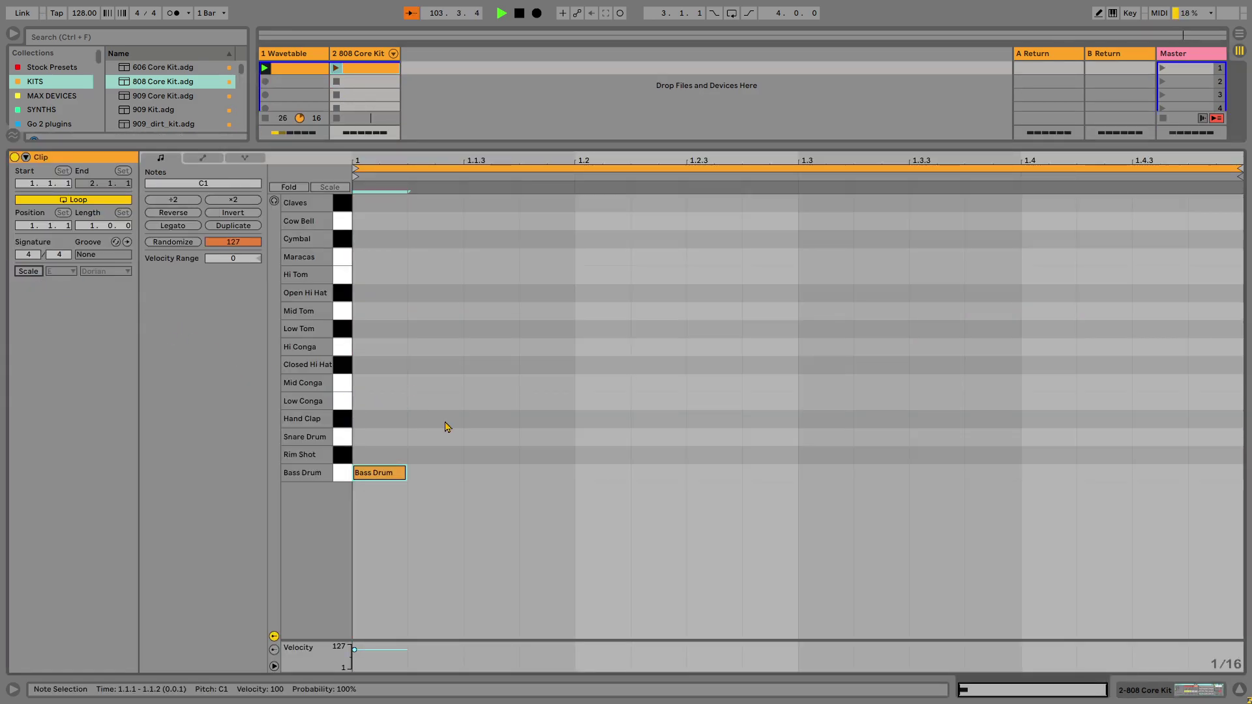
pyautogui.doubleClick(589, 474)
pyautogui.doubleClick(811, 475)
pyautogui.doubleClick(1042, 474)
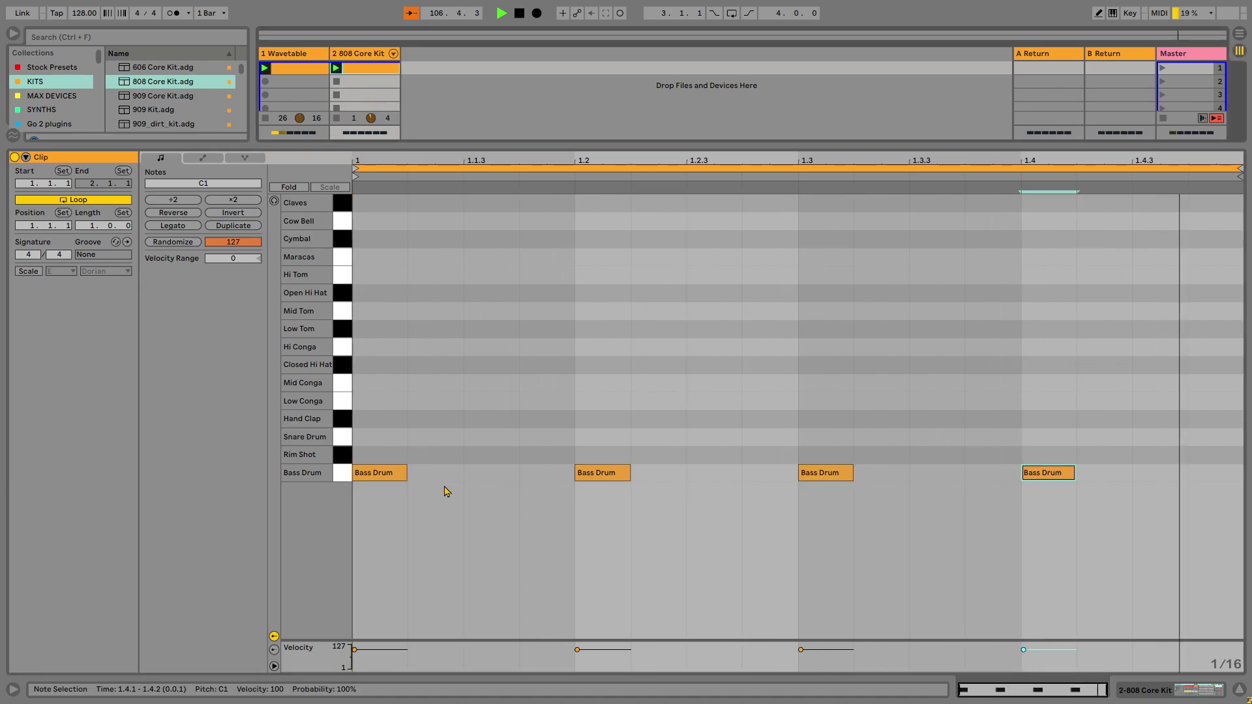
# Audition the kit's Closed Hi Hat, Low Tom and Maracas sounds for the drum pattern.
pyautogui.click(347, 369)
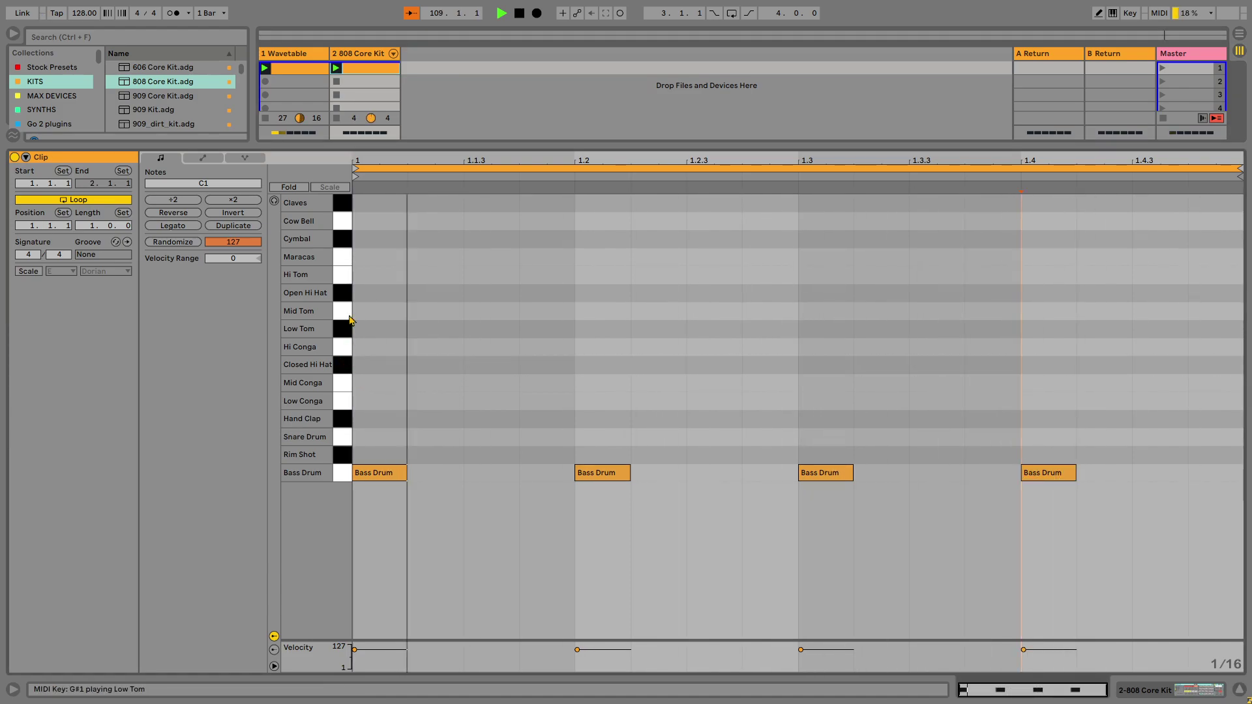
pyautogui.click(341, 264)
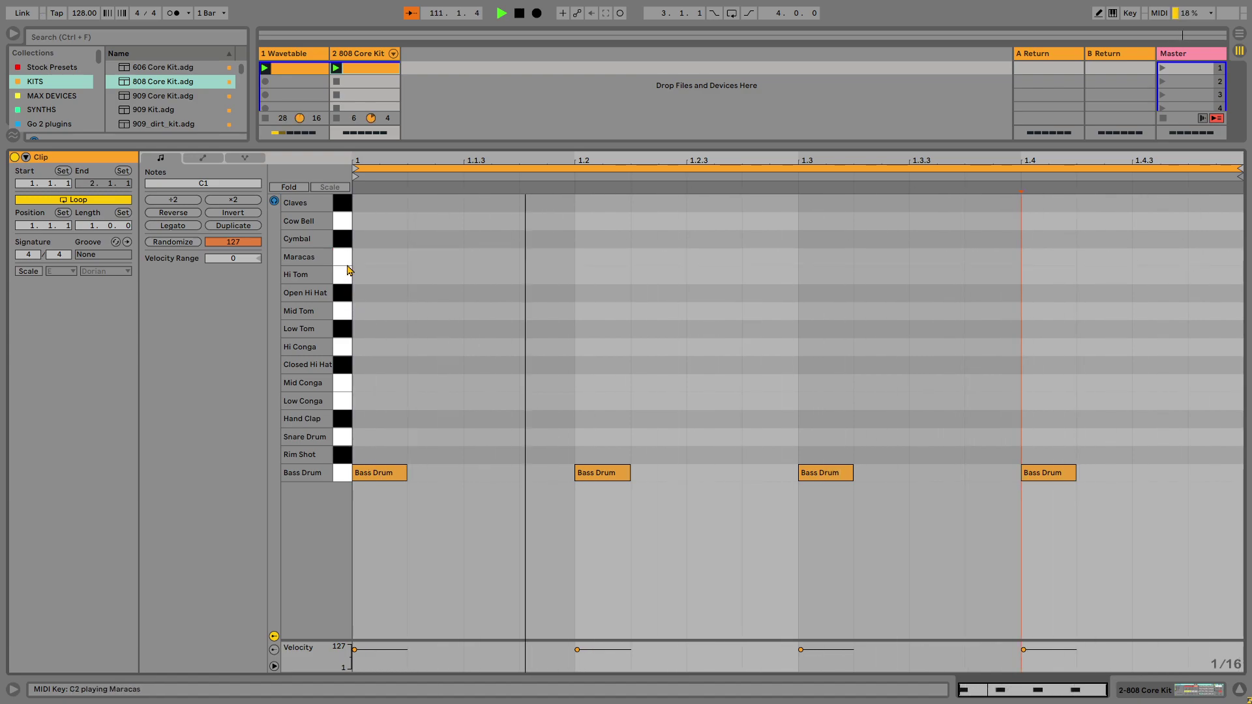
pyautogui.click(348, 264)
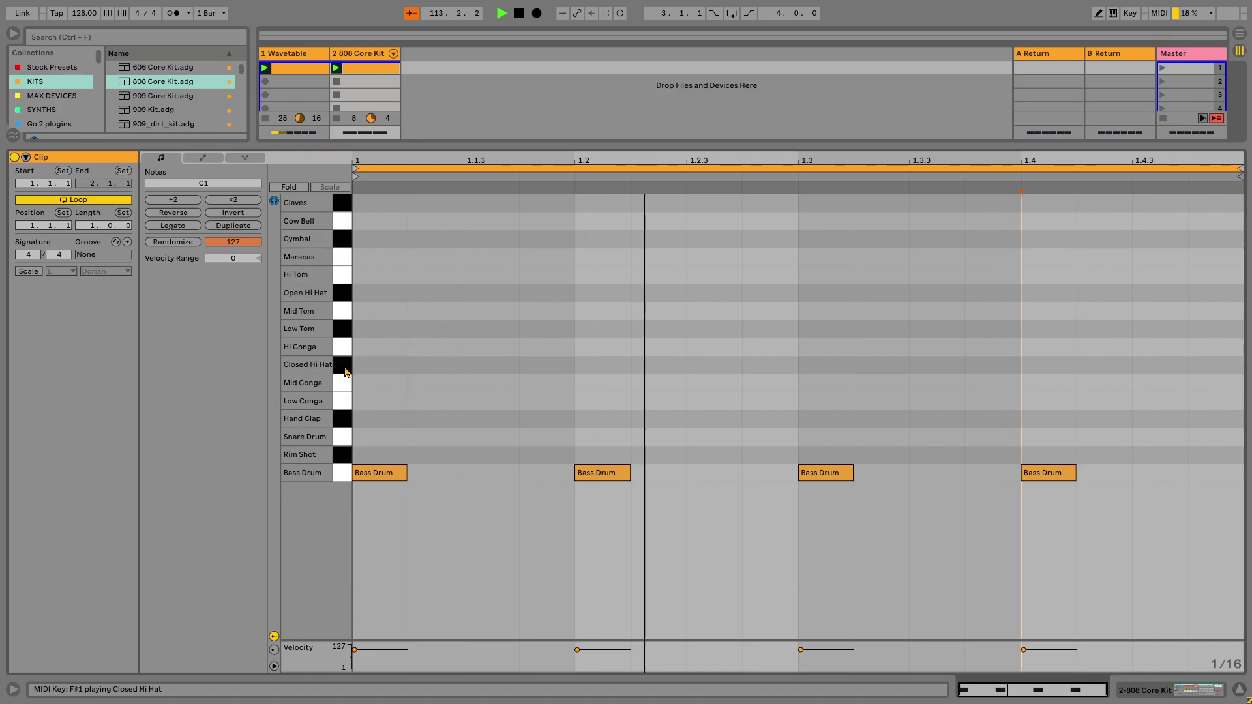
# Audition the kit's Snare Drum, Hand Clap and Rim Shot sounds against the playing bass drum pattern.
pyautogui.moveTo(391, 366); pyautogui.dragTo(1060, 572)
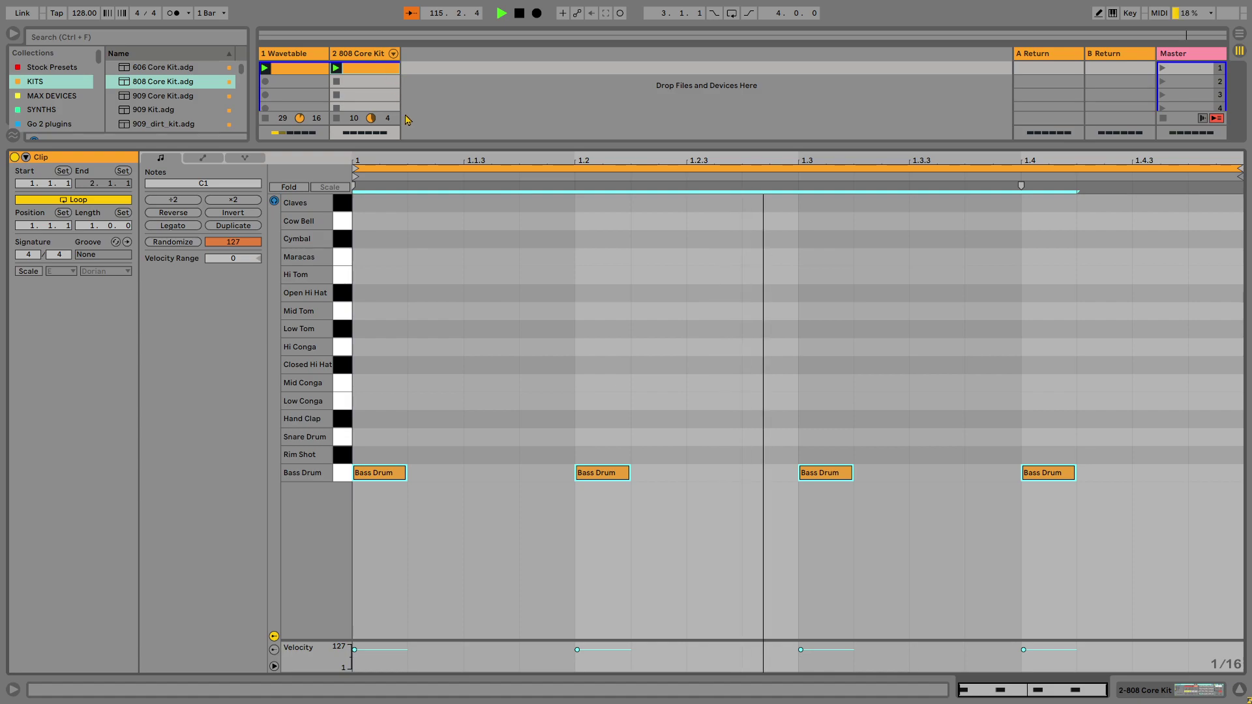
pyautogui.click(345, 441)
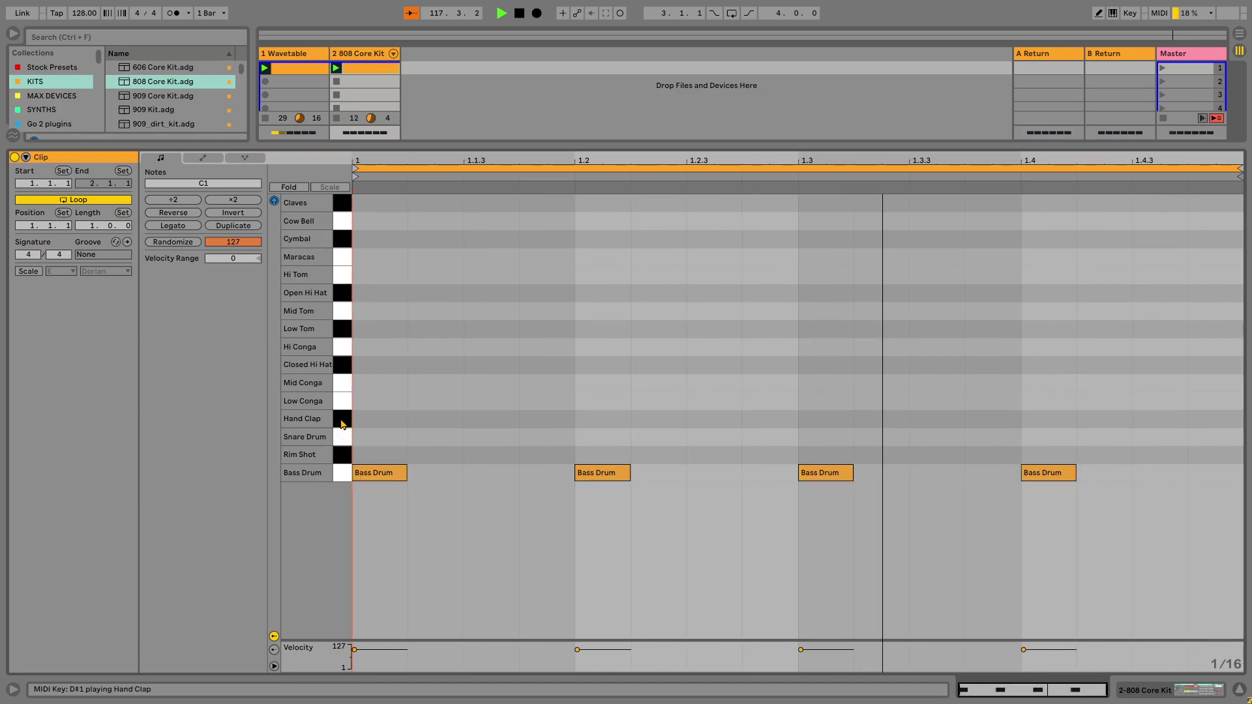
pyautogui.click(345, 456)
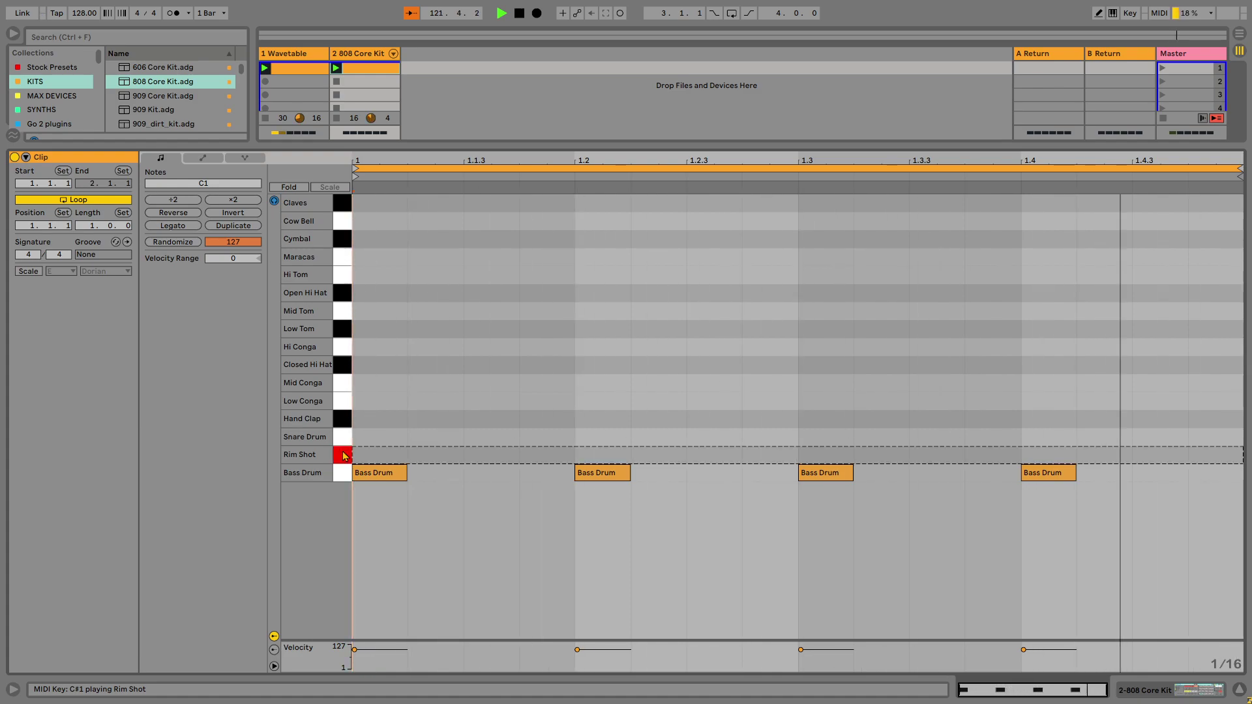
pyautogui.click(345, 457)
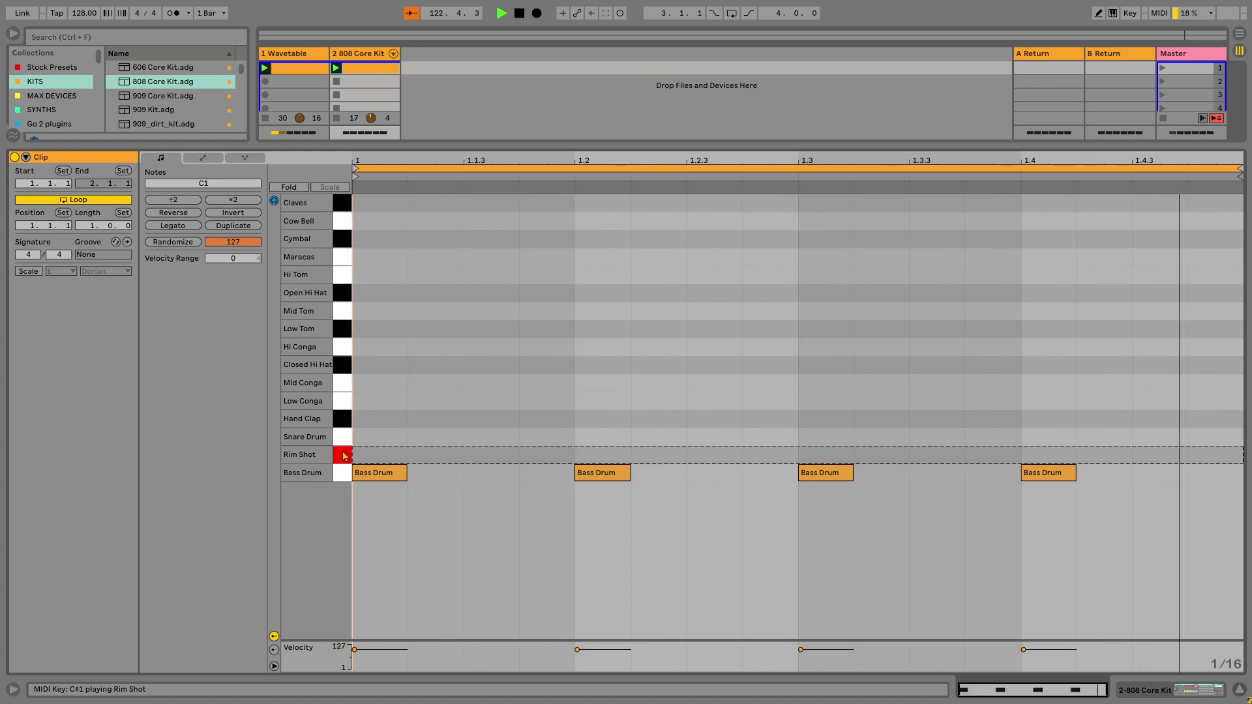
# Add a Rim Shot hit at 1.4.3 and duplicate the drum pattern until the clip is four bars long.
pyautogui.doubleClick(1165, 461)
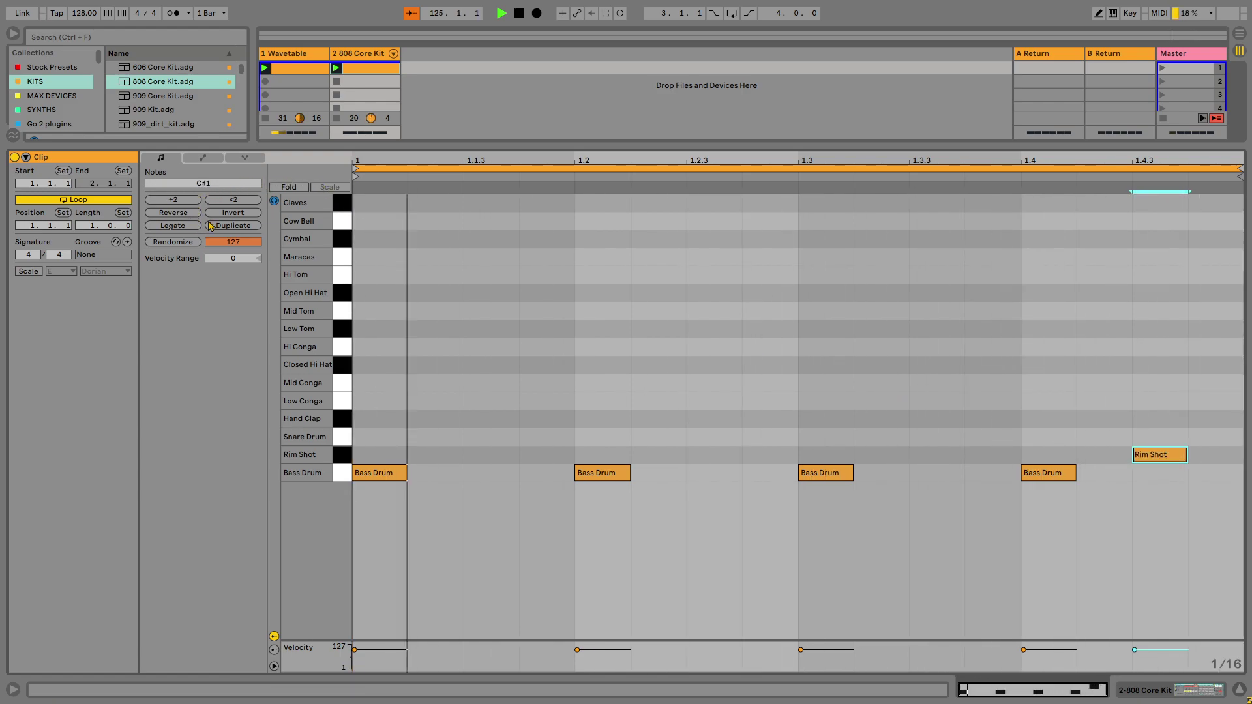
pyautogui.click(233, 225)
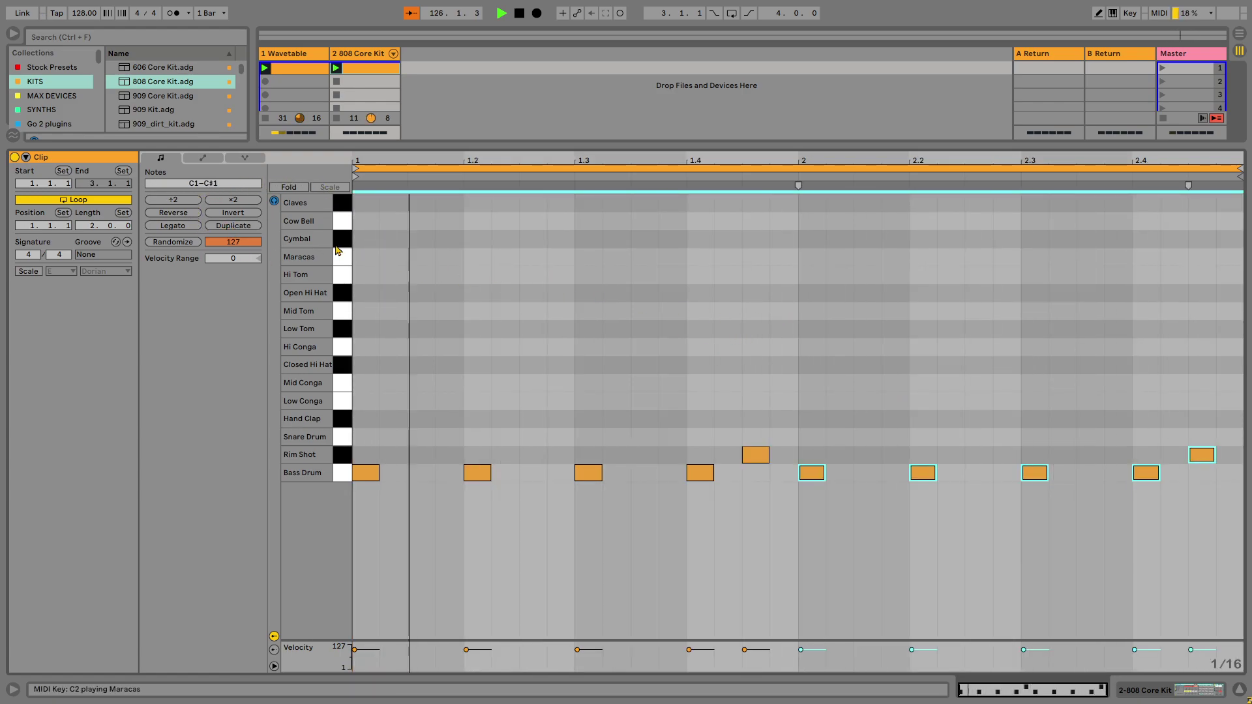
pyautogui.click(232, 226)
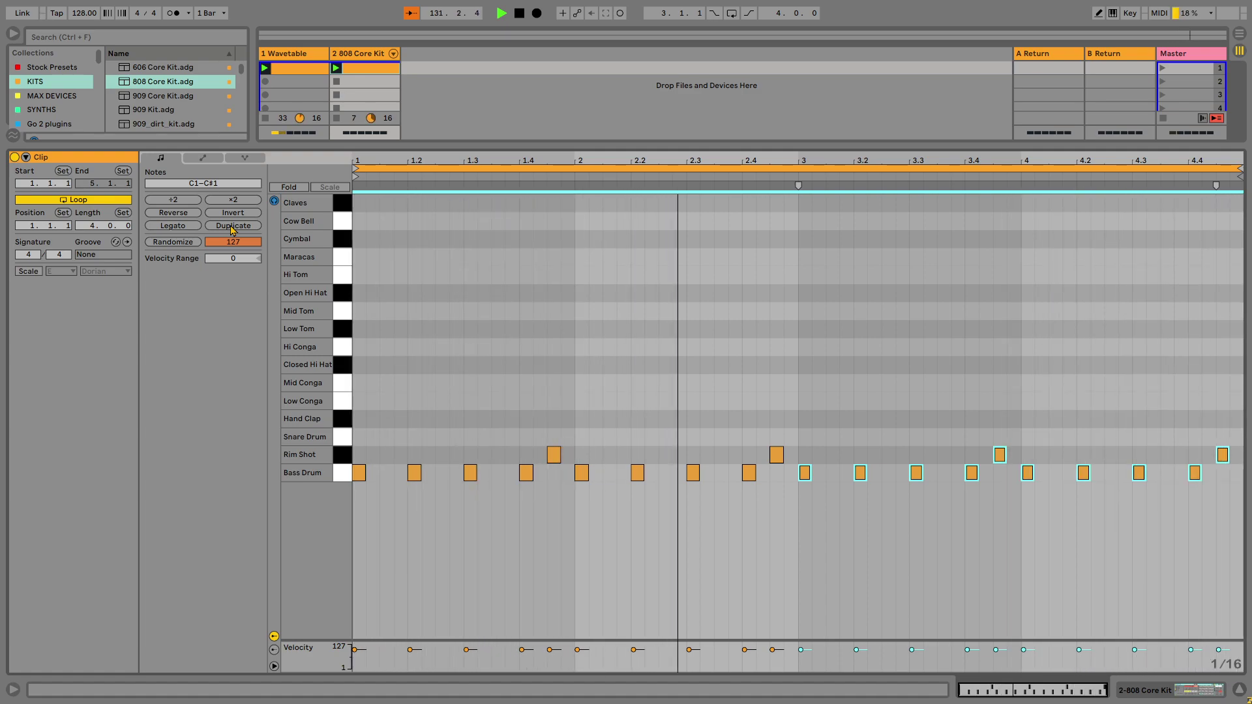
pyautogui.click(534, 293)
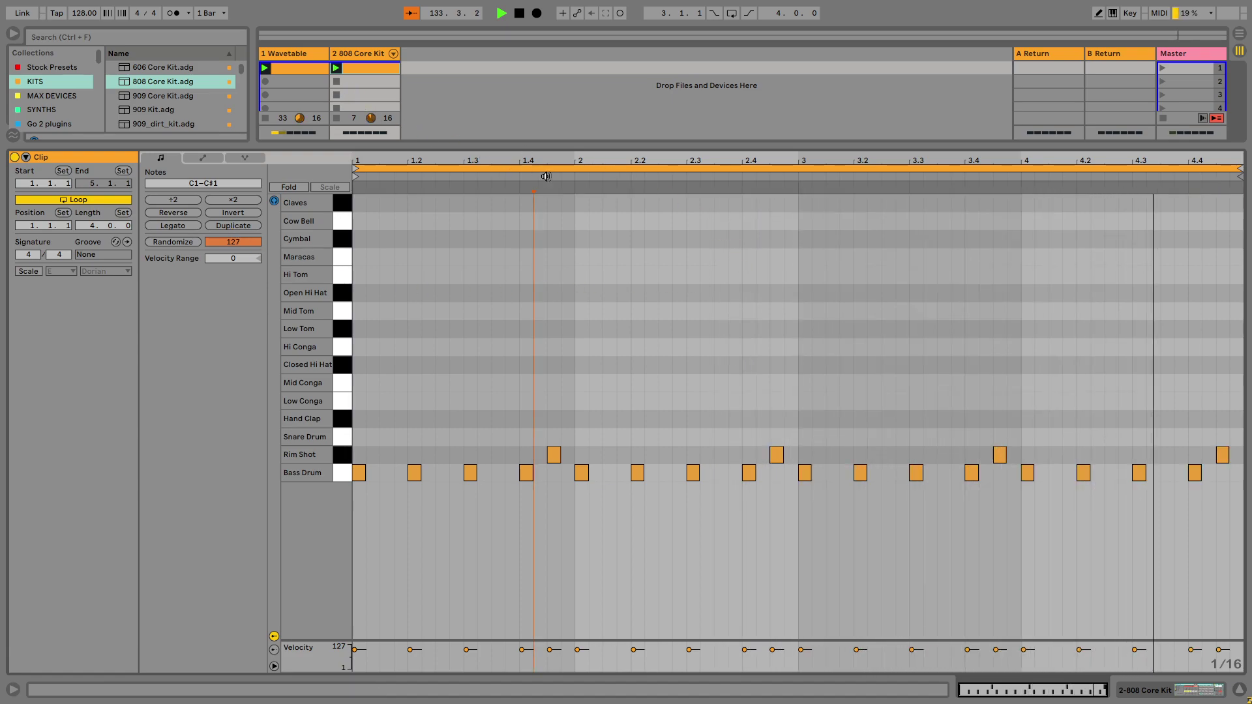
# Stop playback, find the Delay effect in the browser and add it to the 808 kit's Rim Shot pad.
pyautogui.click(364, 56)
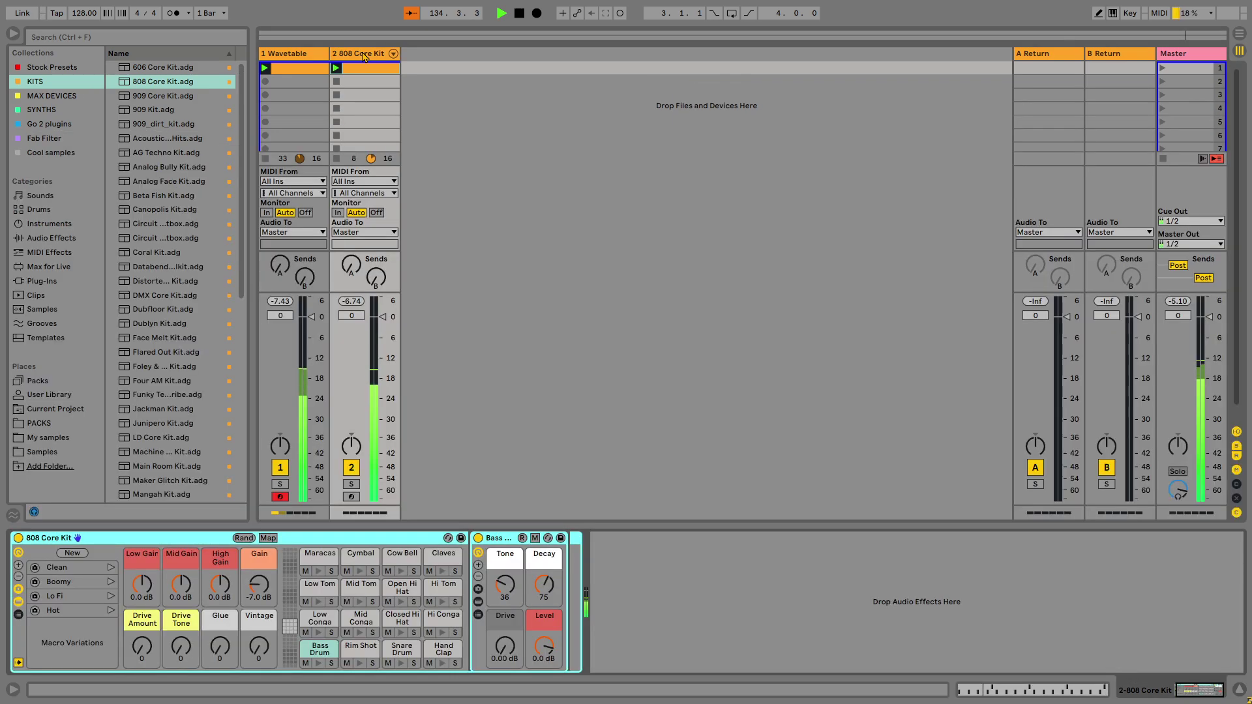
pyautogui.press('space')
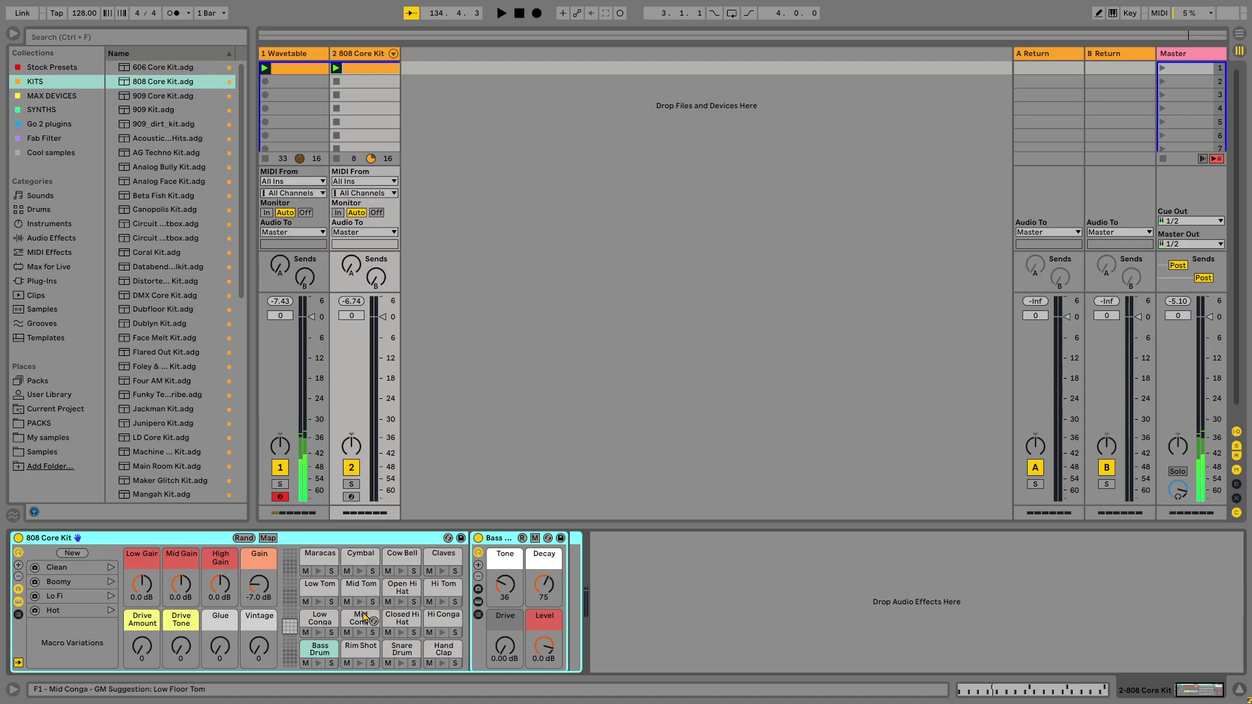
pyautogui.click(356, 653)
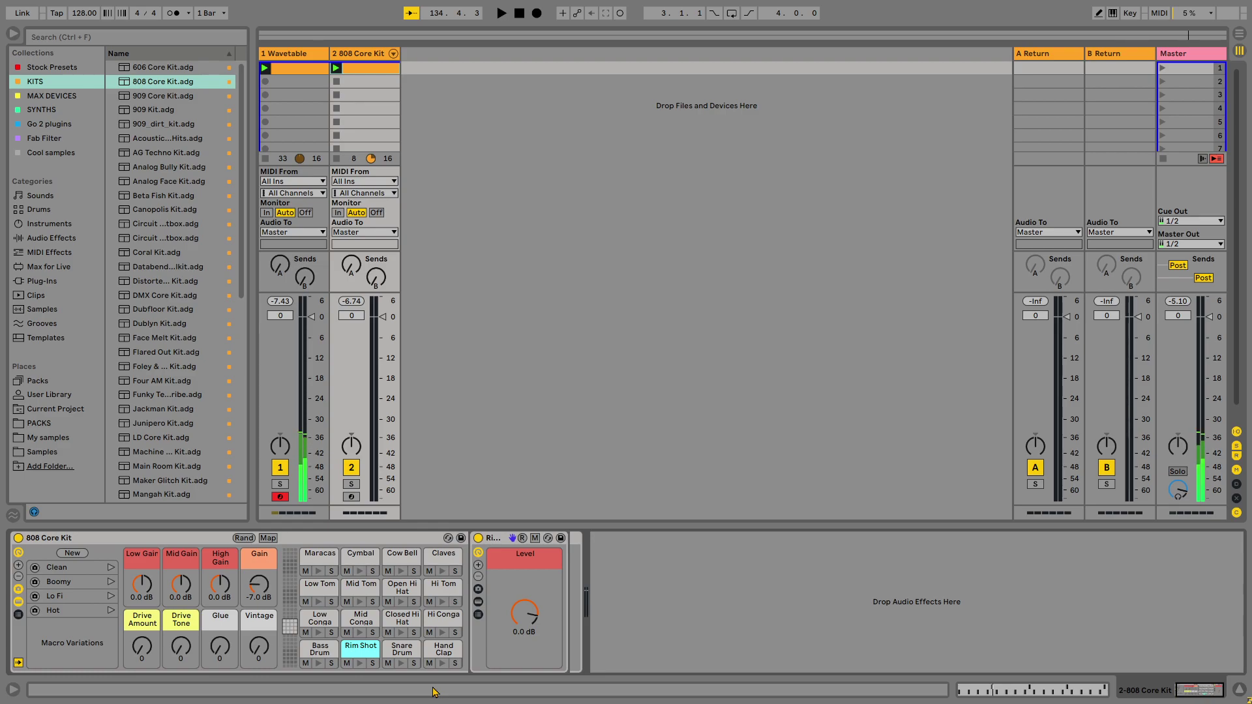
pyautogui.hotkey('ctrl', 'f')
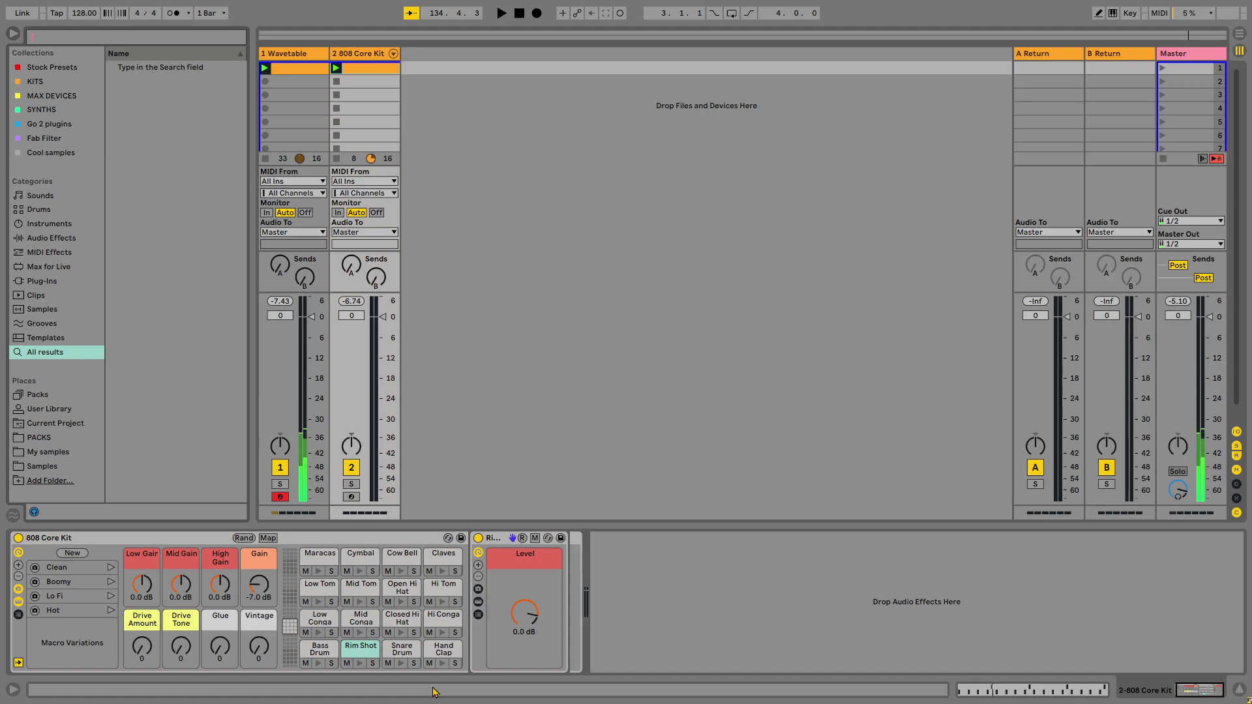
pyautogui.write('delay')
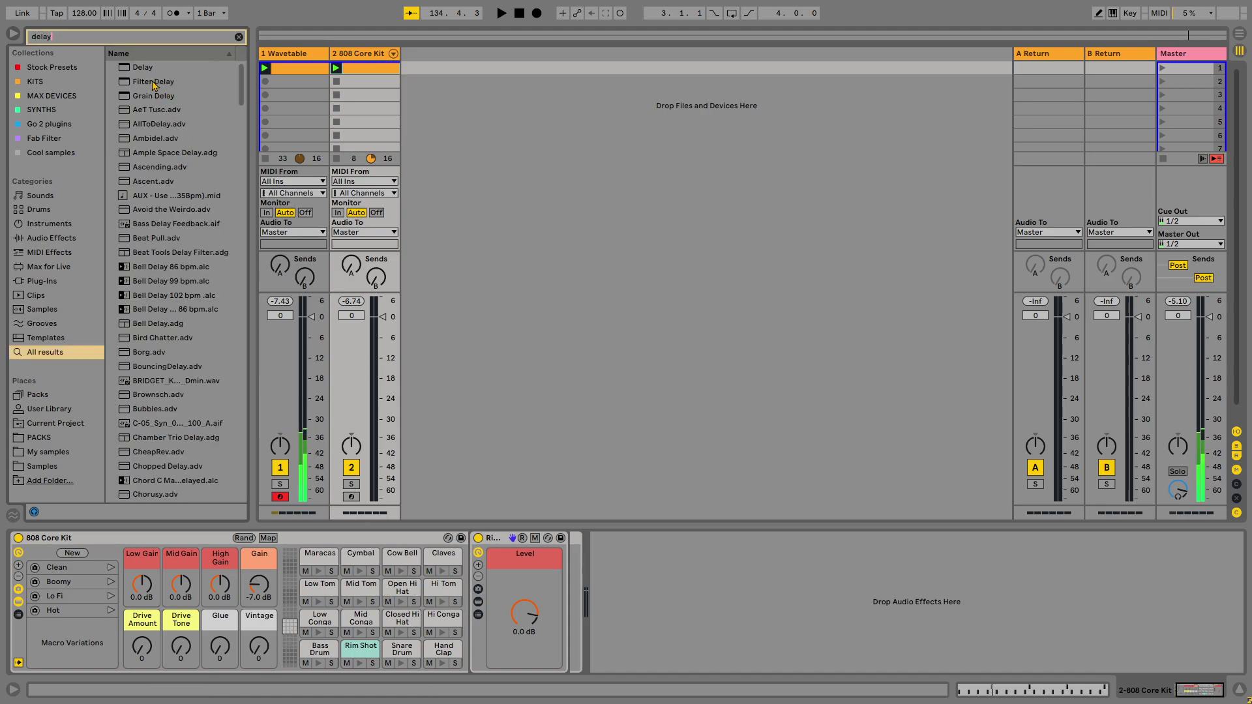
pyautogui.moveTo(144, 68); pyautogui.dragTo(357, 636)
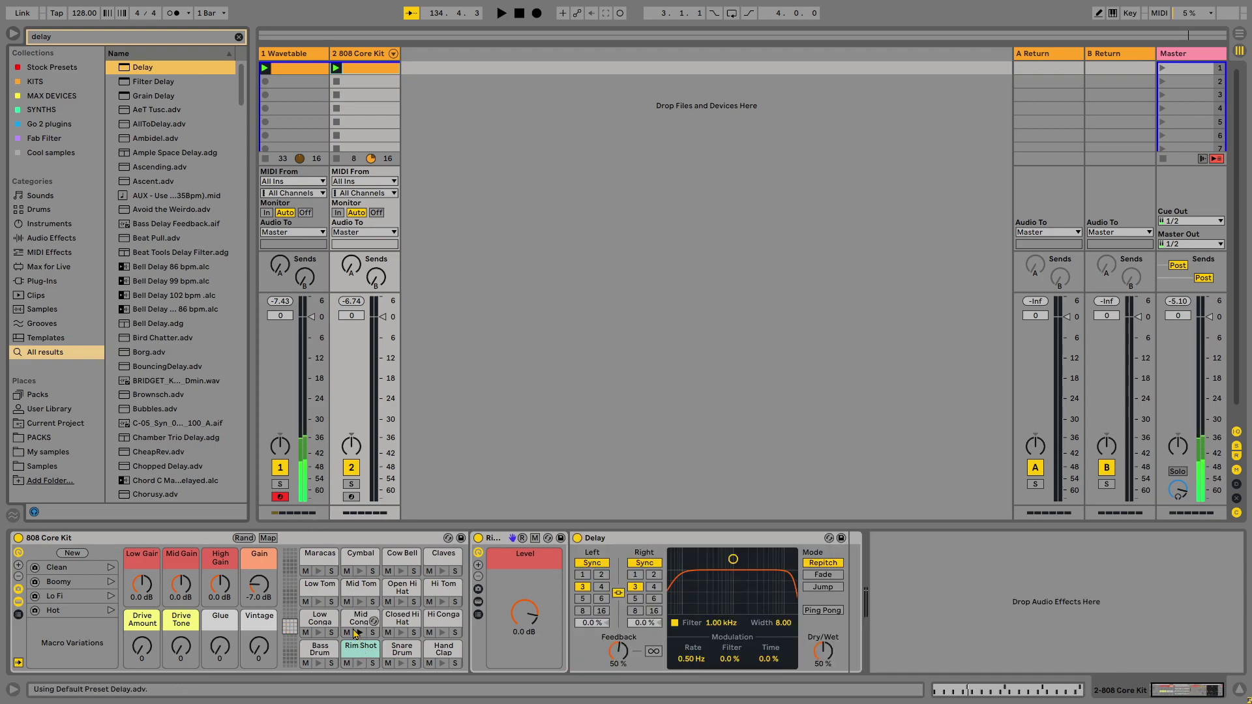
# Mute the Wavetable track and set the Rim Shot Delay's Feedback to 72 %.
pyautogui.click(282, 469)
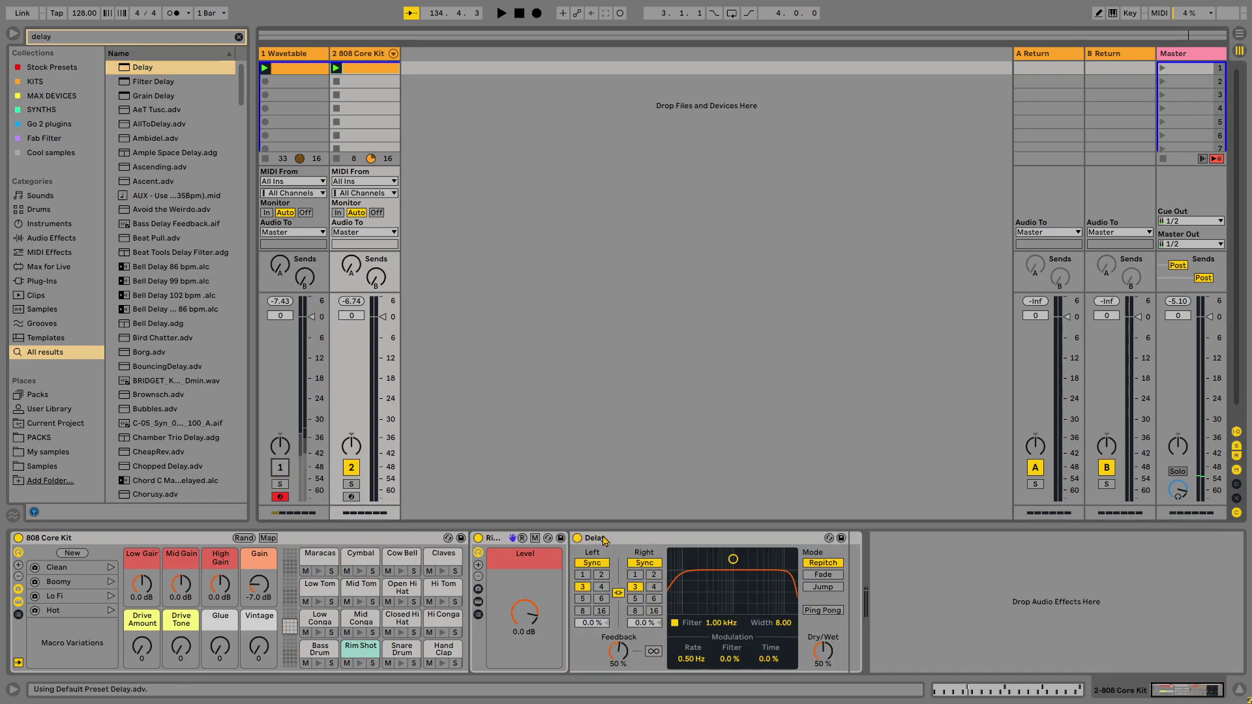
pyautogui.moveTo(621, 647); pyautogui.dragTo(620, 646)
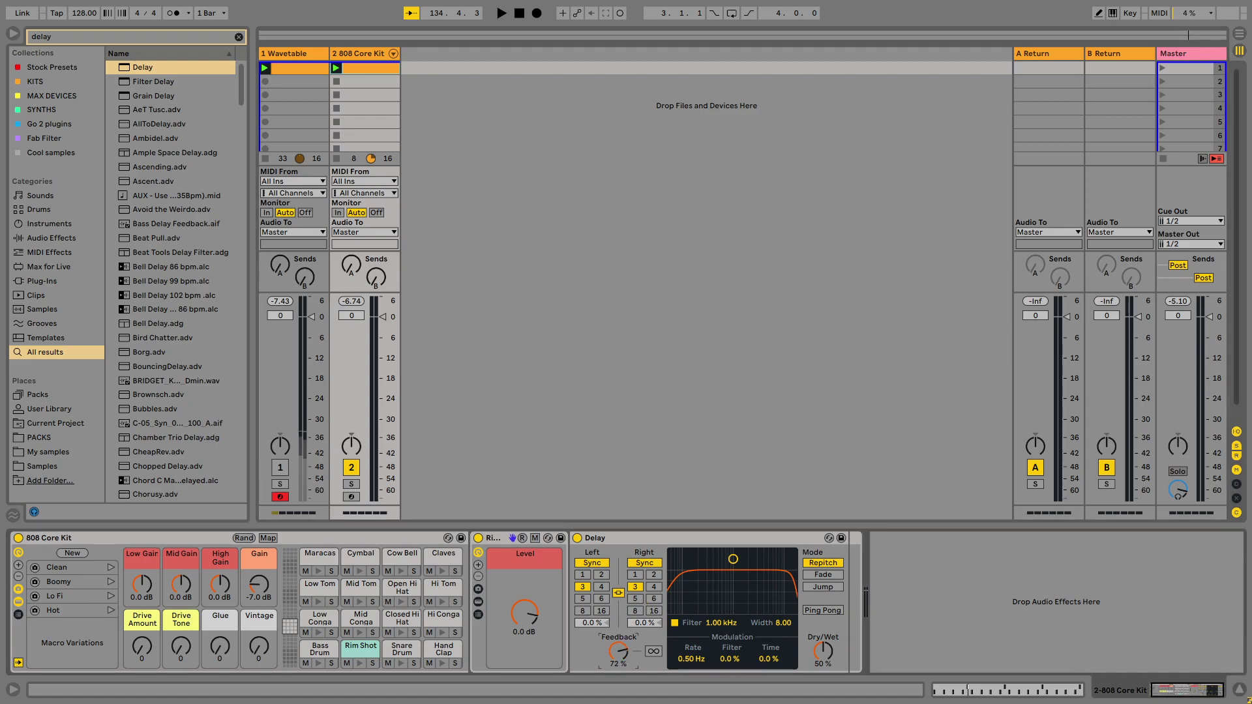
# Automate the Delay's Dry/Wet in the clip: high at the start, falling to zero at 1.4.2, then rising steeply from 4.4 to 4.4.3.
pyautogui.rightClick(823, 664)
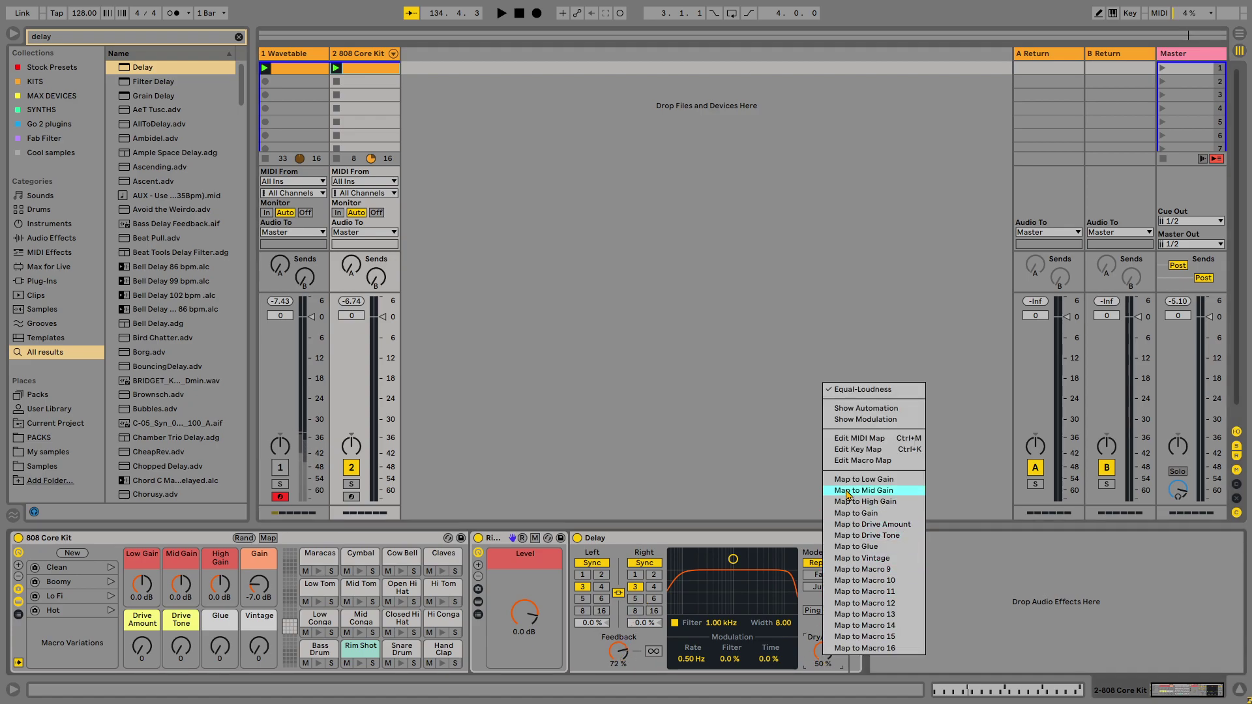
pyautogui.click(870, 414)
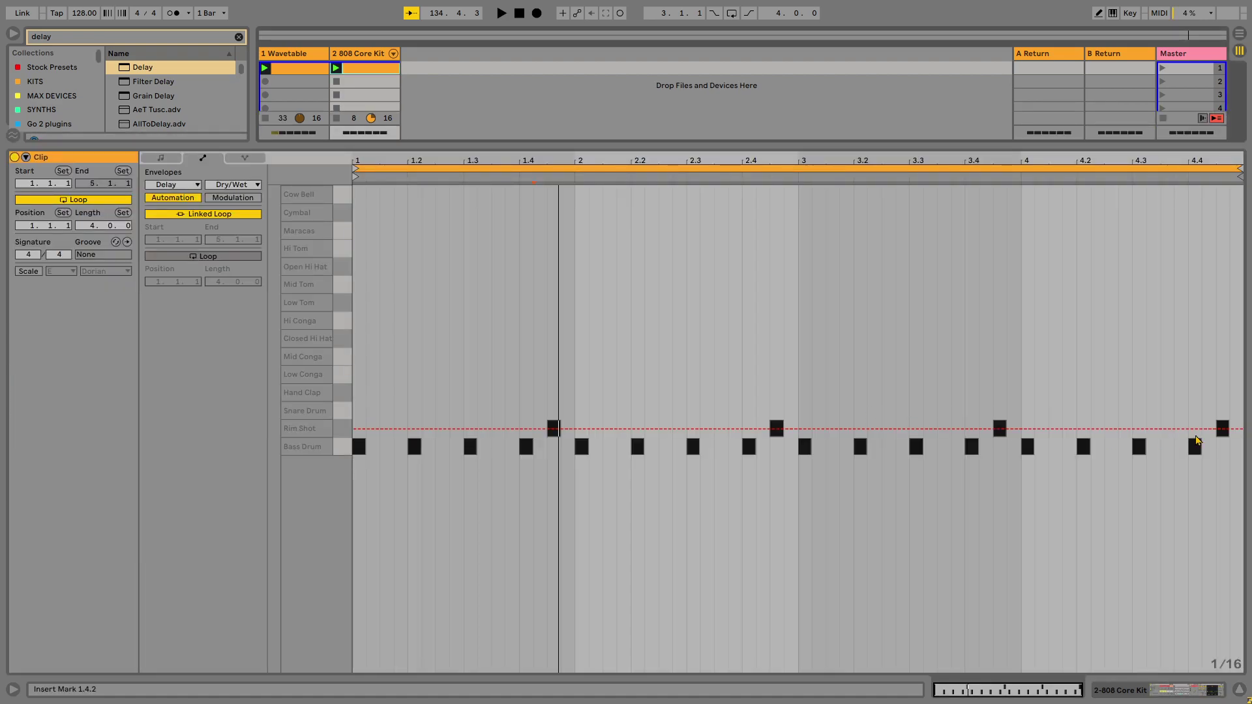
pyautogui.moveTo(1185, 433); pyautogui.dragTo(1216, 250)
pyautogui.moveTo(1188, 429); pyautogui.dragTo(1196, 664)
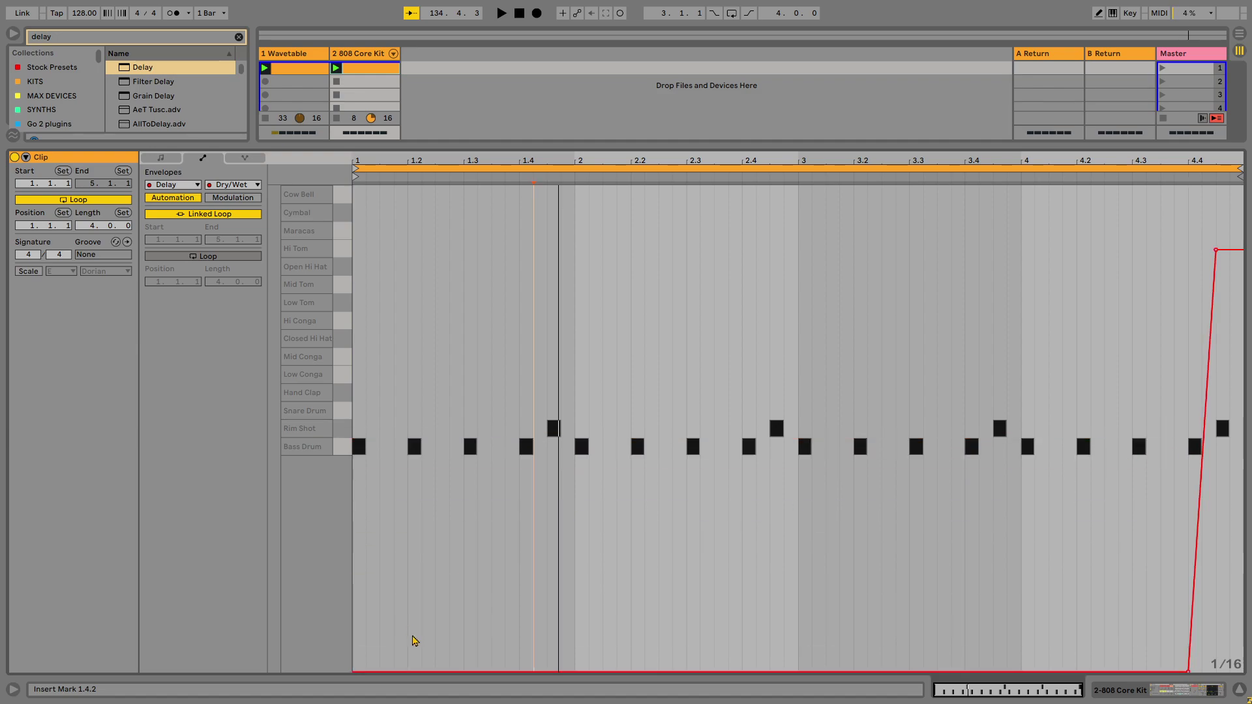
pyautogui.click(535, 671)
pyautogui.moveTo(358, 671); pyautogui.dragTo(352, 246)
# Play the pattern with the mixer in view and unmute the Wavetable track.
pyautogui.press('space')
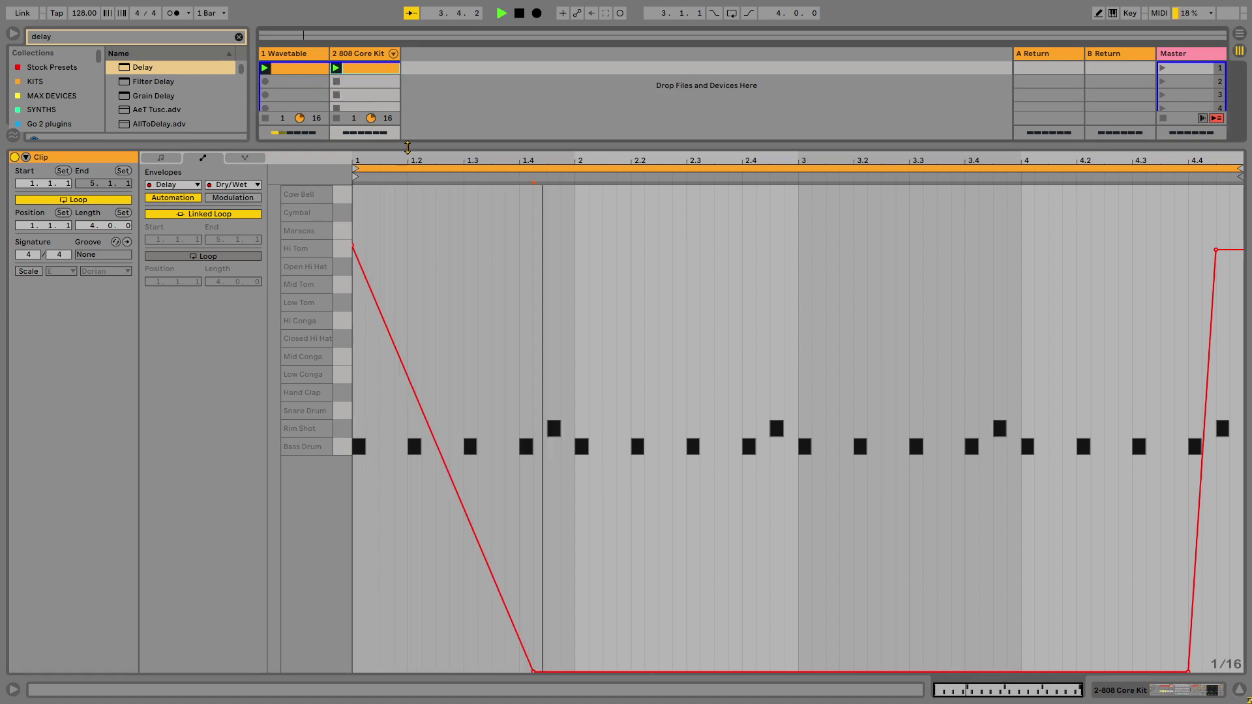
pyautogui.hotkey('ctrl', 'alt', 'm')
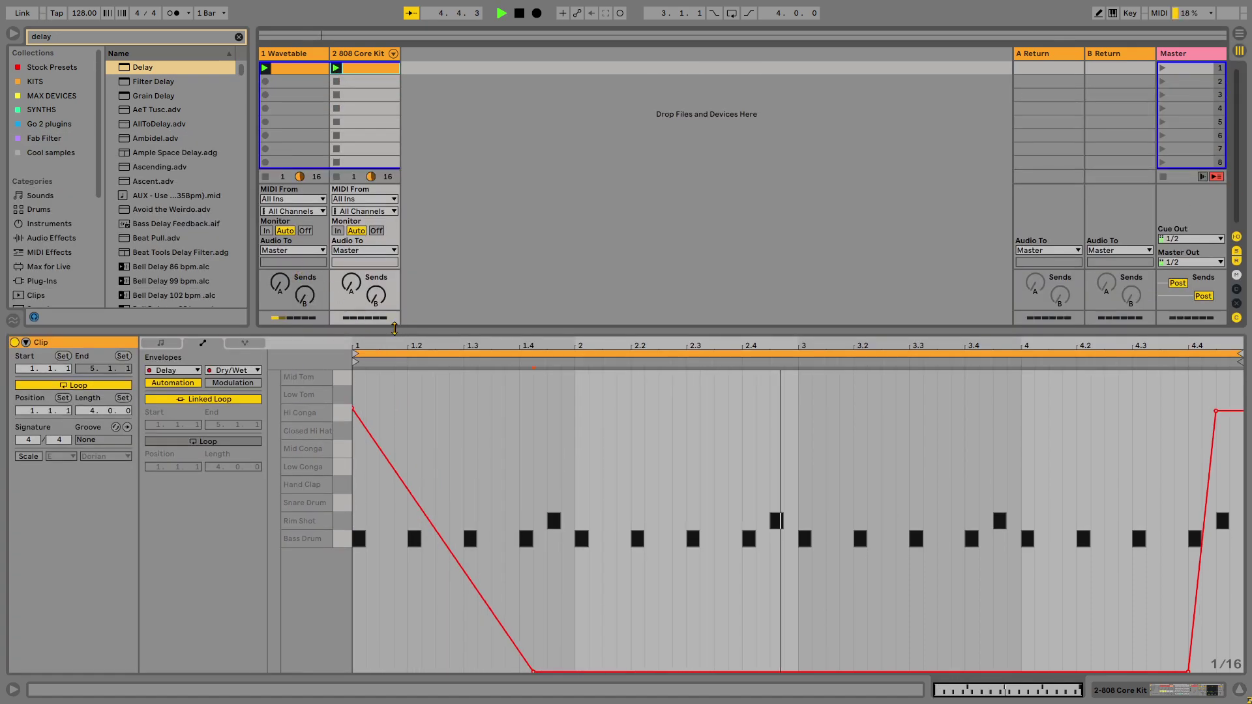
pyautogui.hotkey('ctrl', 'alt', 'm')
pyautogui.click(276, 470)
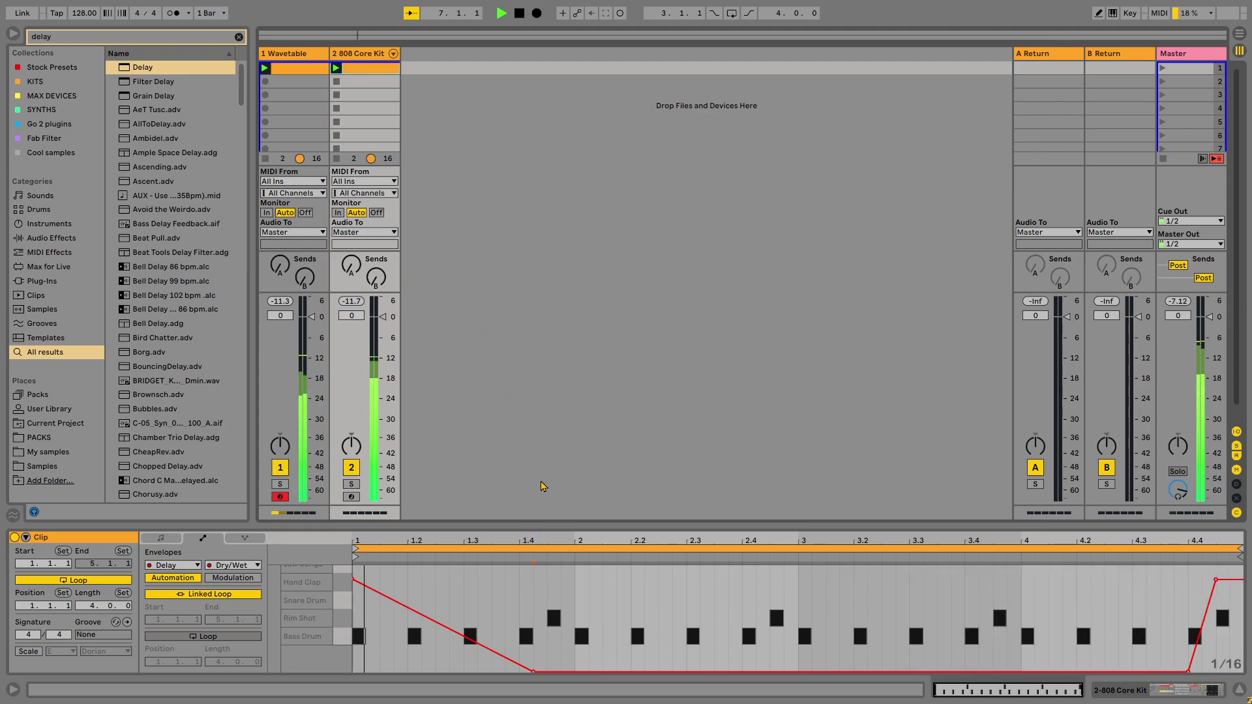
# Raise the two lowest Dry/Wet breakpoints, at 1.4.2 and 4.4, slightly above zero and replay the pattern.
pyautogui.moveTo(548, 527); pyautogui.dragTo(526, 266)
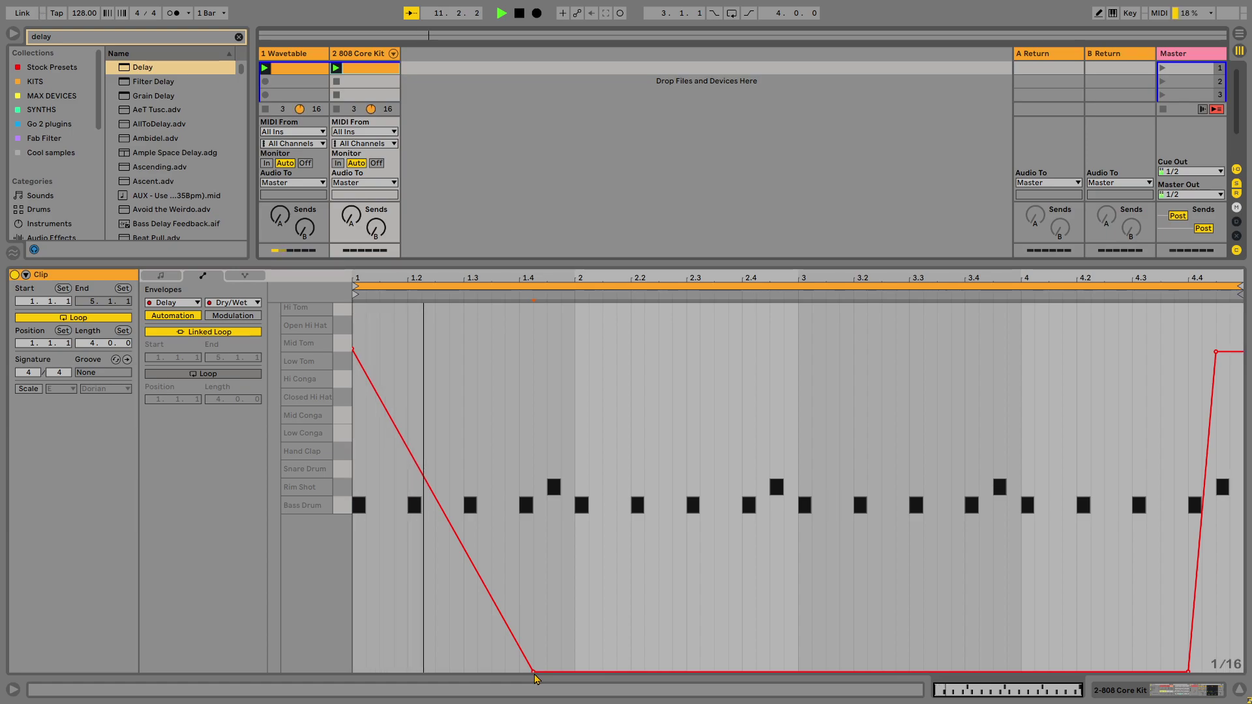
pyautogui.press('space')
pyautogui.moveTo(535, 673); pyautogui.dragTo(533, 625)
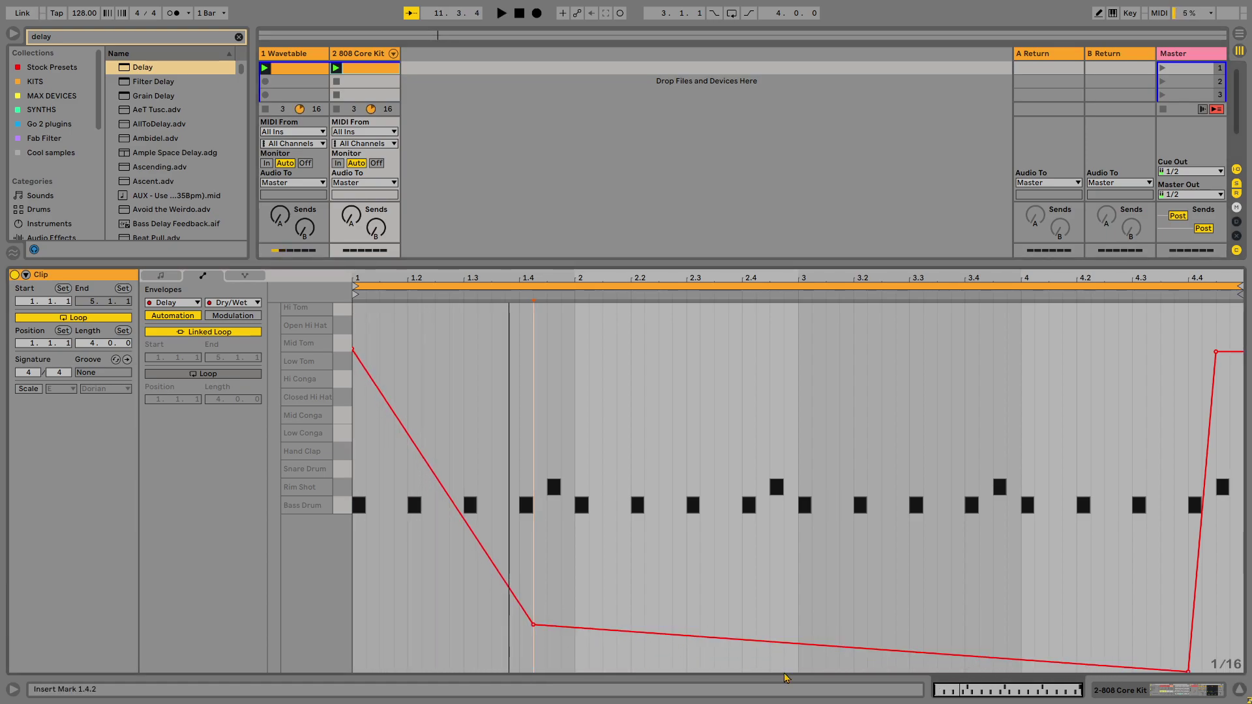
pyautogui.moveTo(1188, 672); pyautogui.dragTo(1188, 626)
pyautogui.press('space')
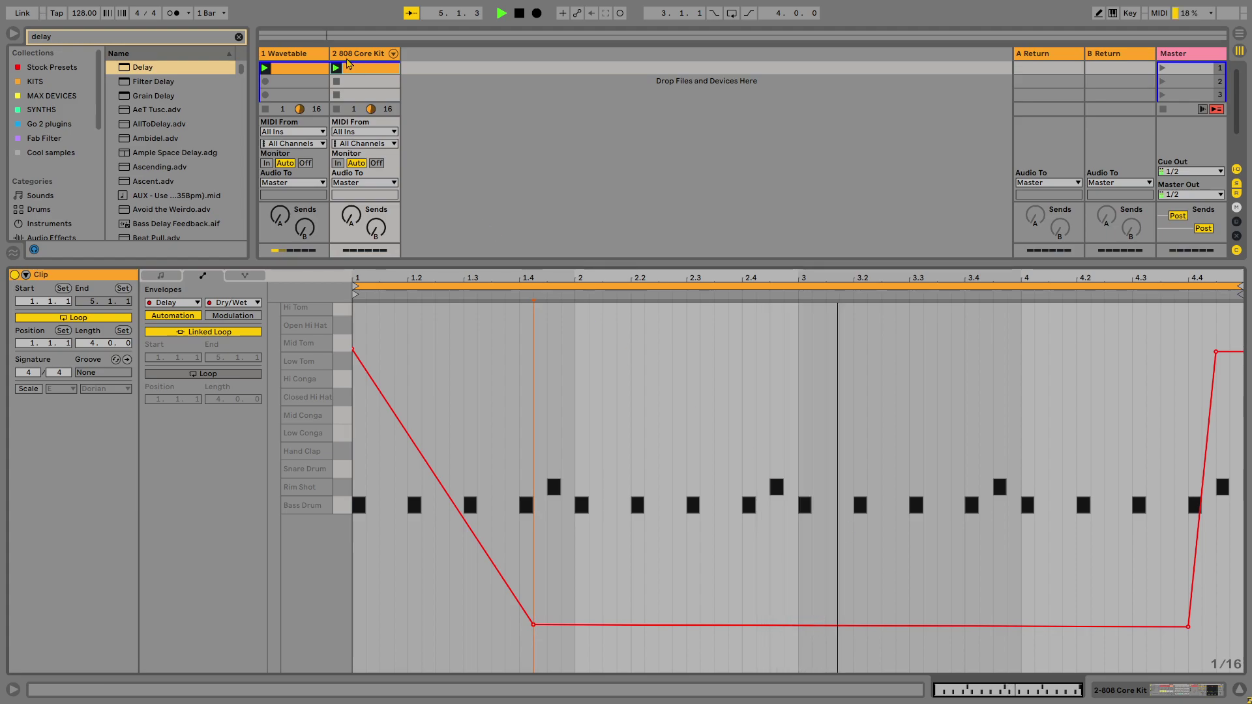
# Show the Rim Shot pad's sampler device, turn on its filter and set its volume to -12 dB.
pyautogui.click(361, 55)
pyautogui.click(361, 649)
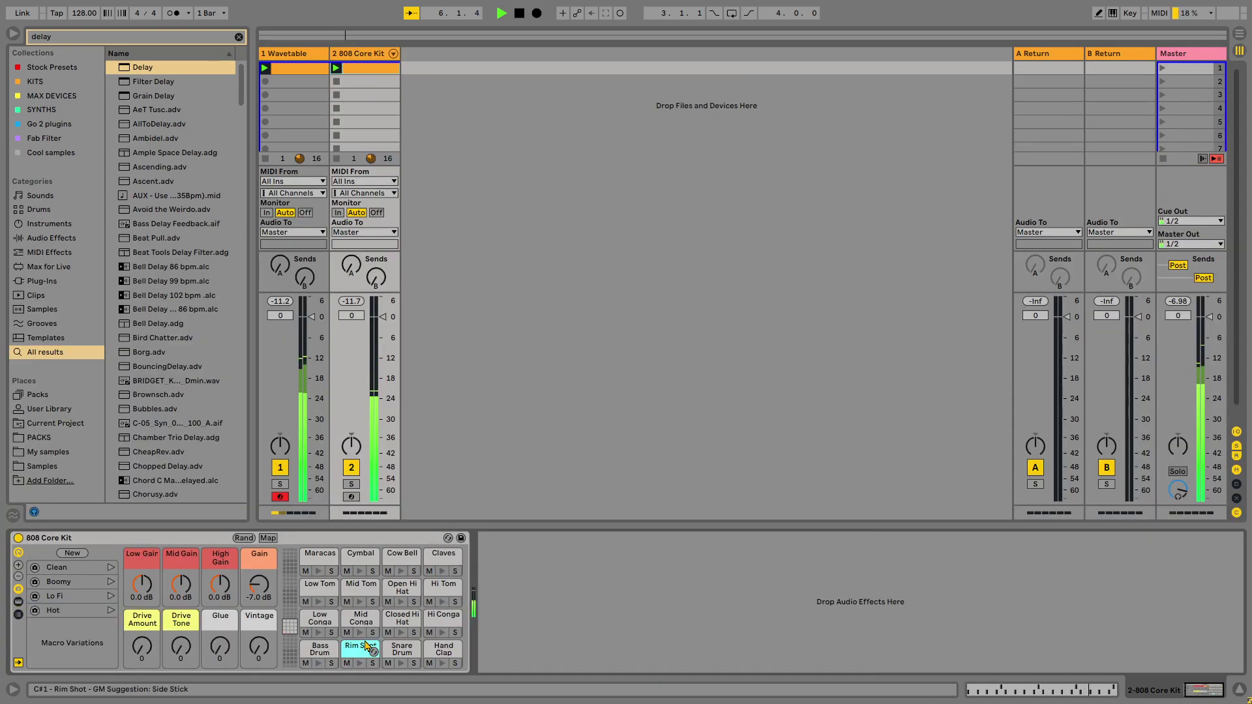
pyautogui.moveTo(365, 645); pyautogui.dragTo(365, 647)
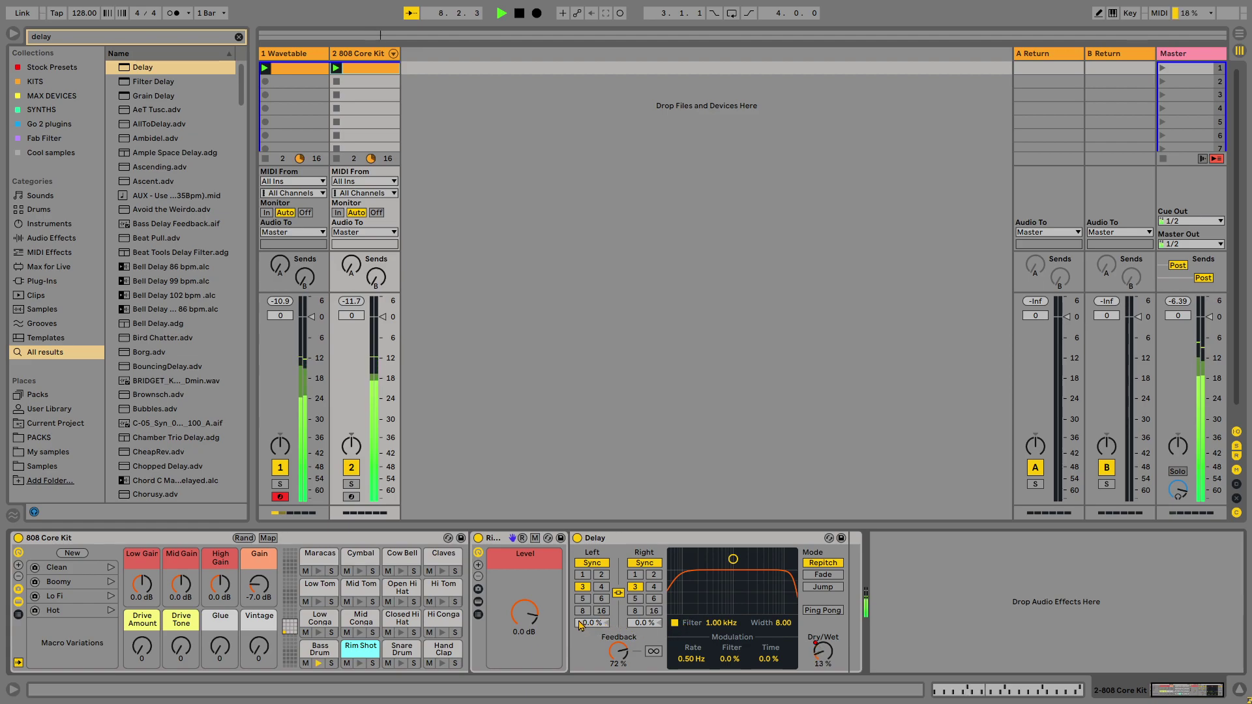
pyautogui.hotkey('ctrl', 'f')
pyautogui.press('BackSpace')
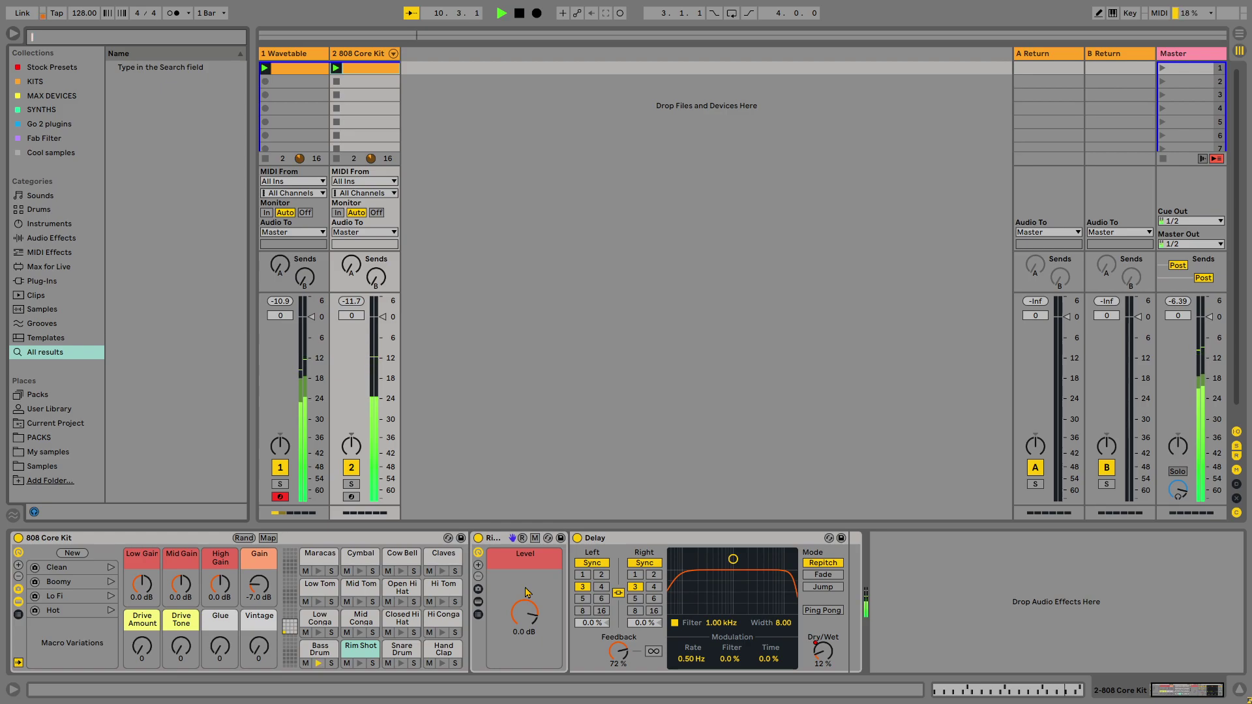
pyautogui.click(477, 611)
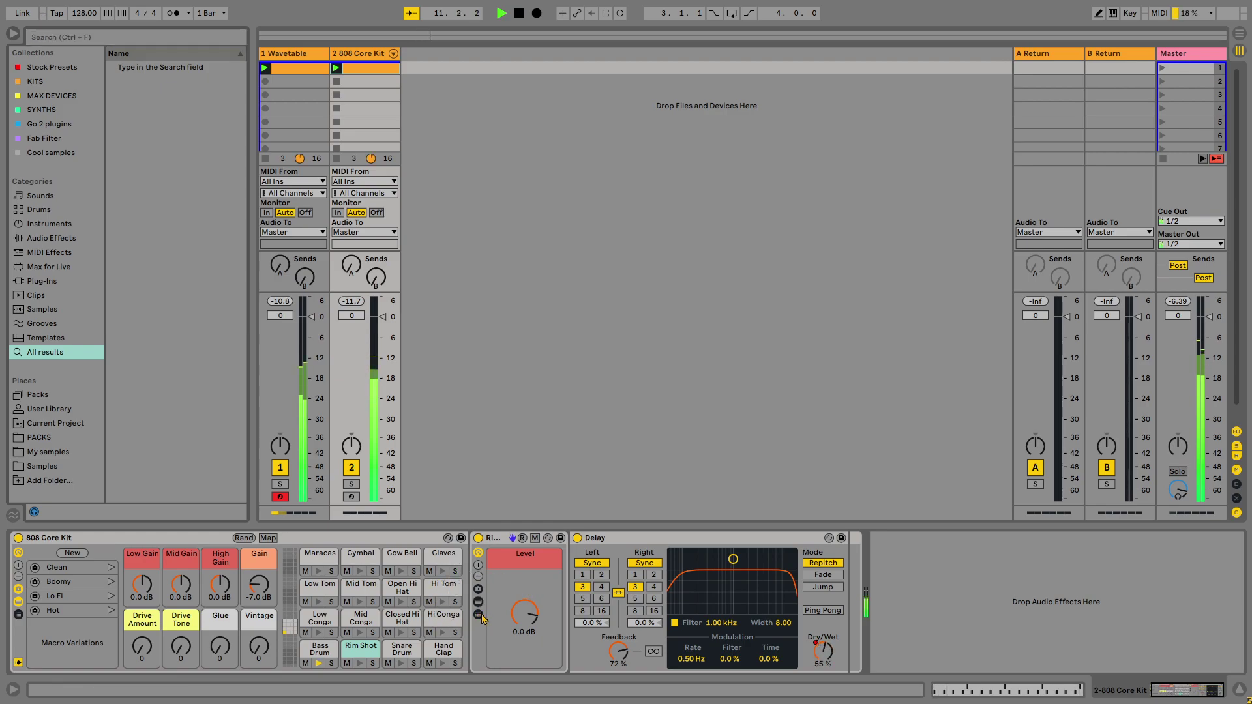
pyautogui.hotkey('ctrl', 'z')
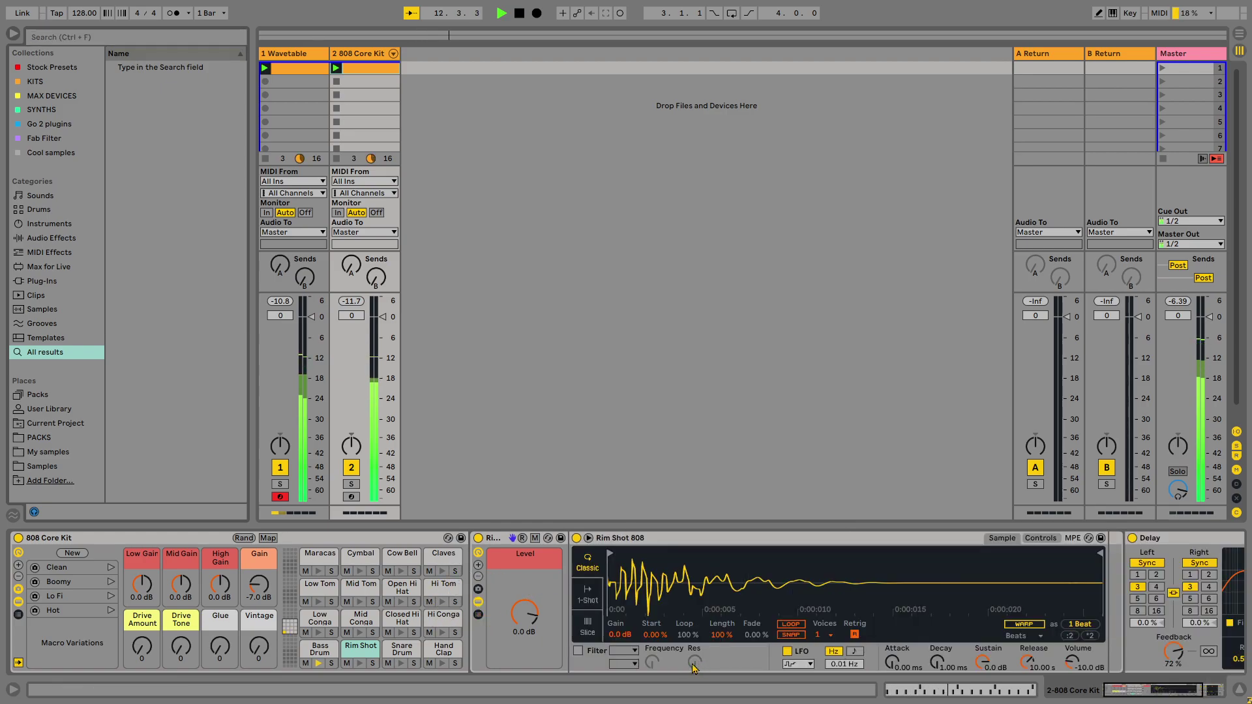
pyautogui.click(579, 651)
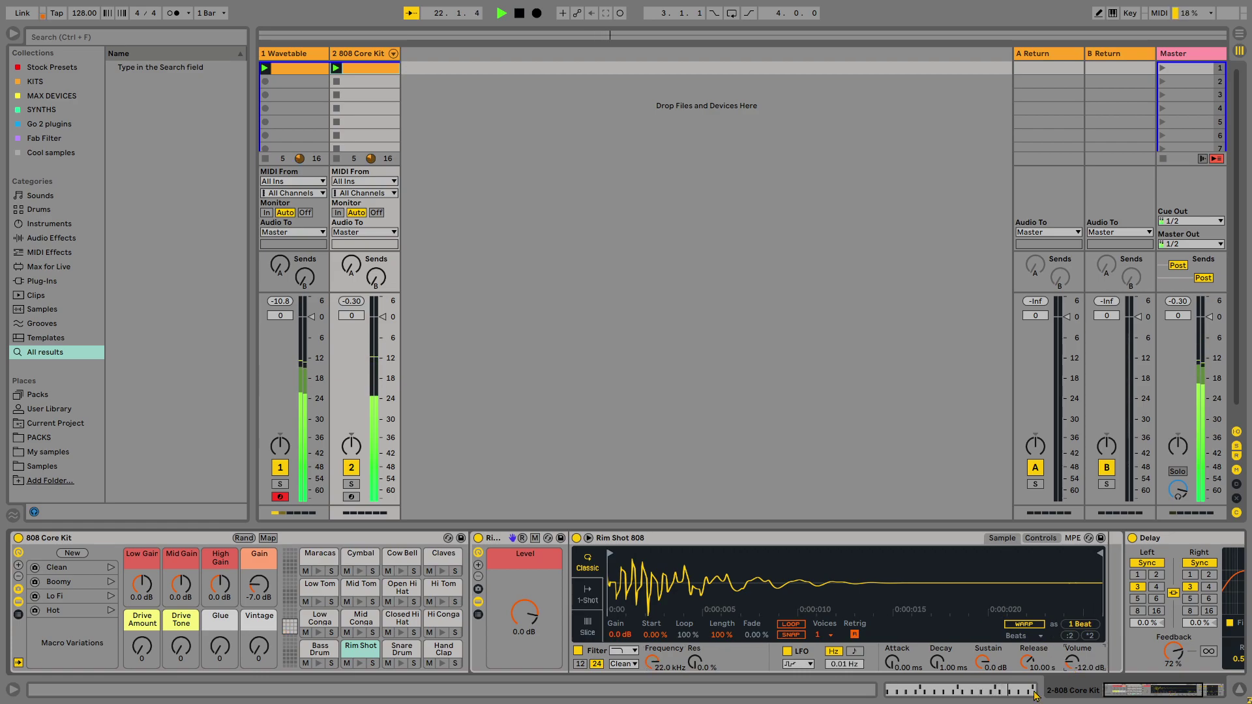
# Set the Bass Drum pad's Decay to 43 and reopen the drum clip.
pyautogui.click(1173, 699)
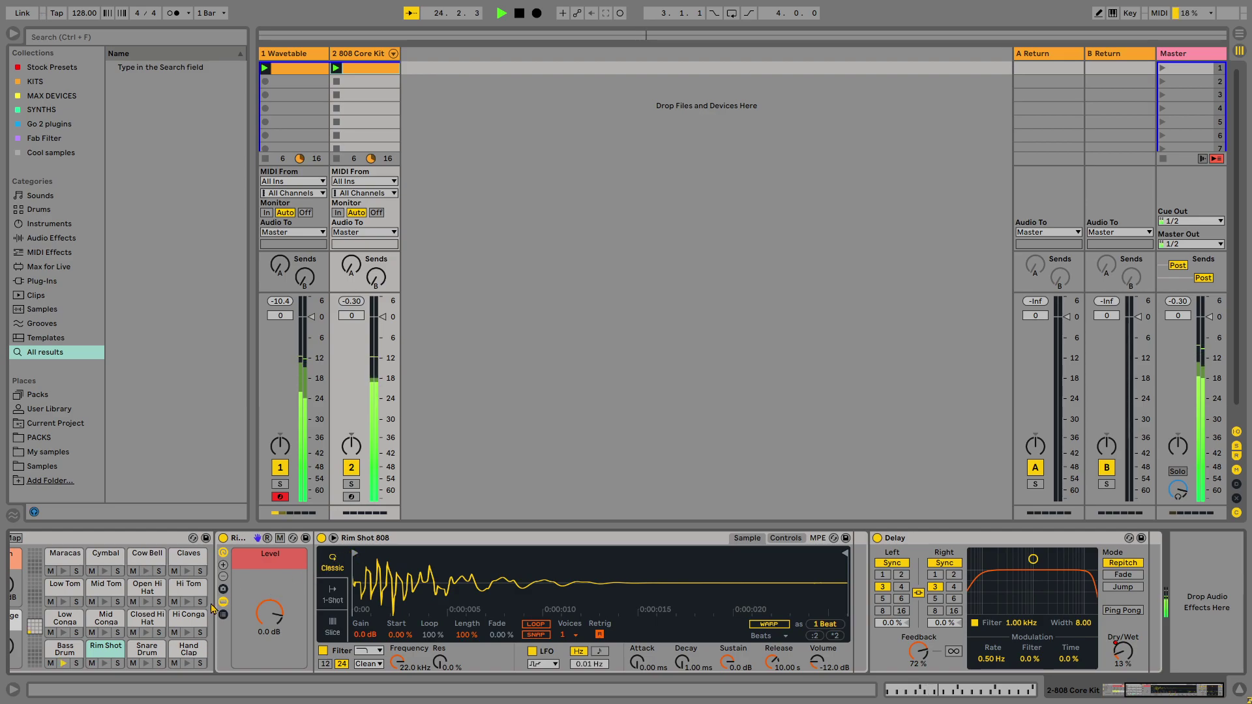
pyautogui.click(68, 651)
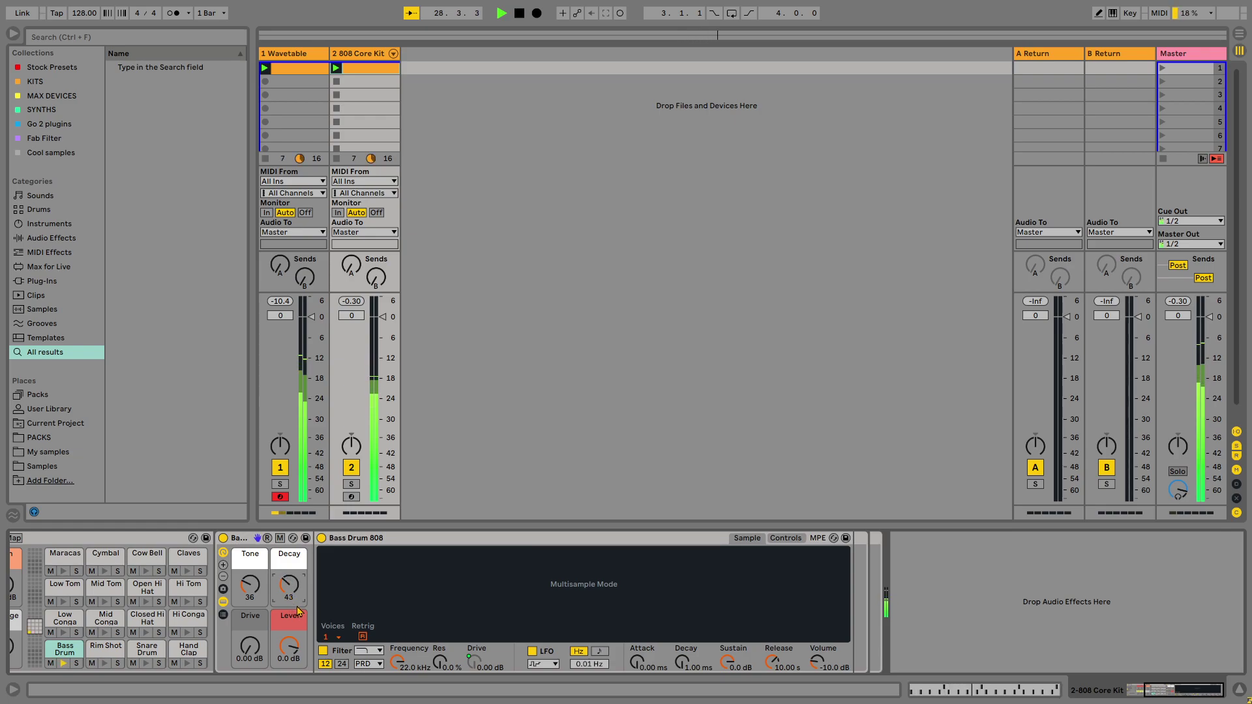
pyautogui.click(1177, 688)
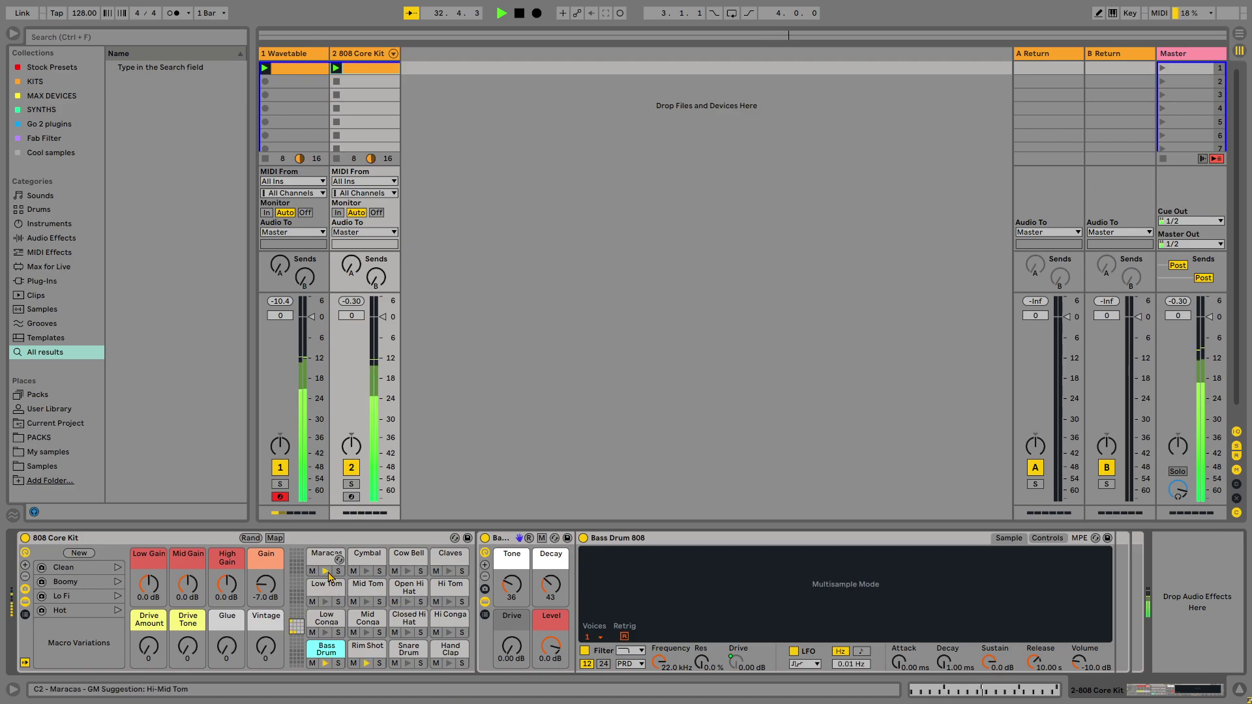
pyautogui.doubleClick(351, 73)
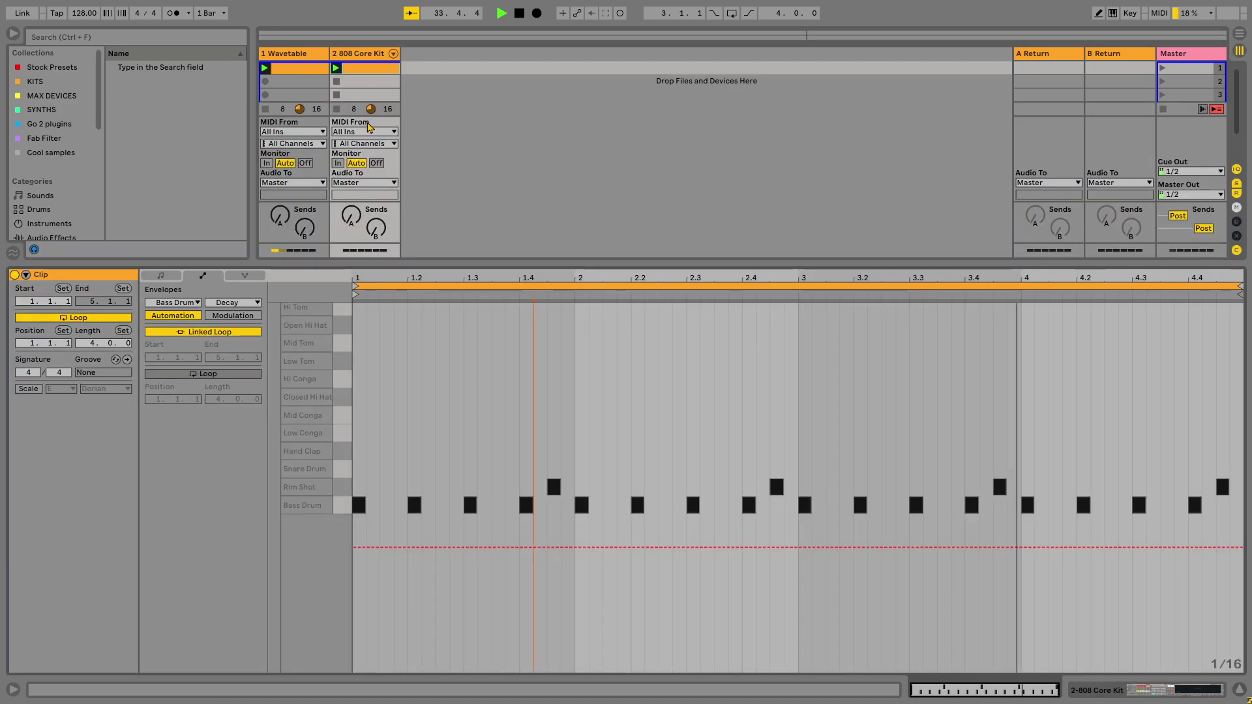
# Duplicate the 808 Core Kit drum clip into the second slot and open the copy's notes for editing.
pyautogui.click(368, 55)
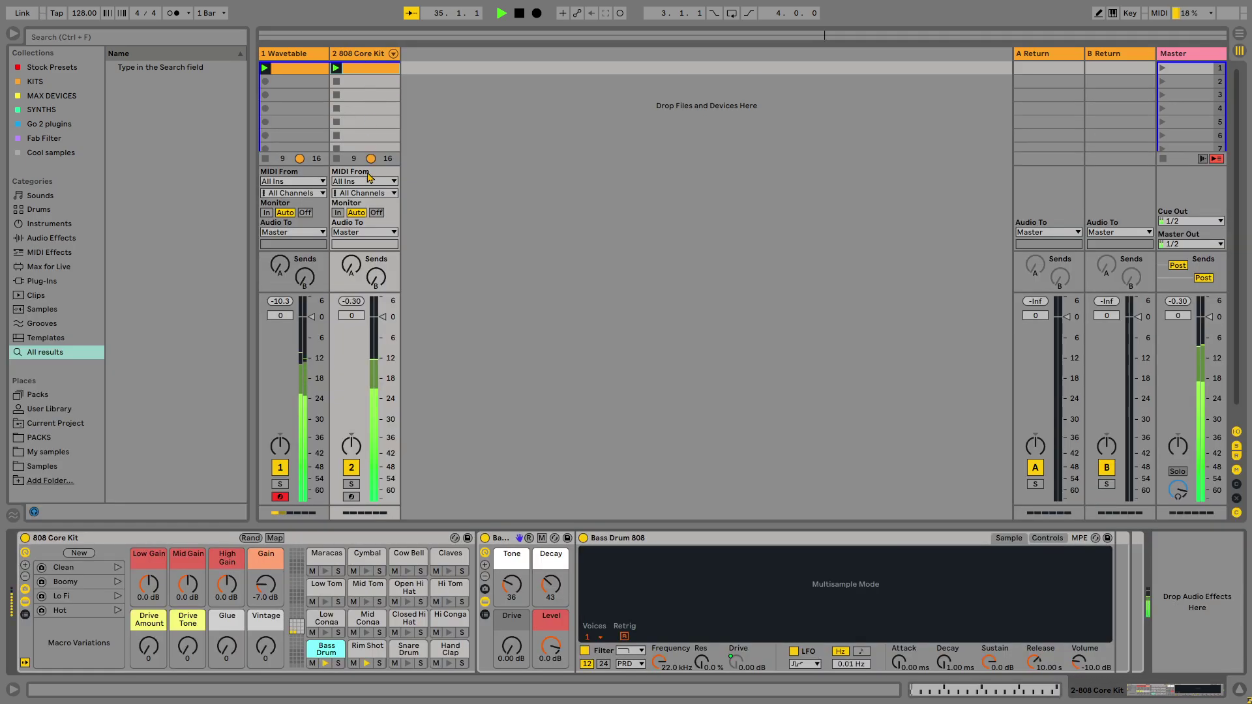
pyautogui.rightClick(369, 79)
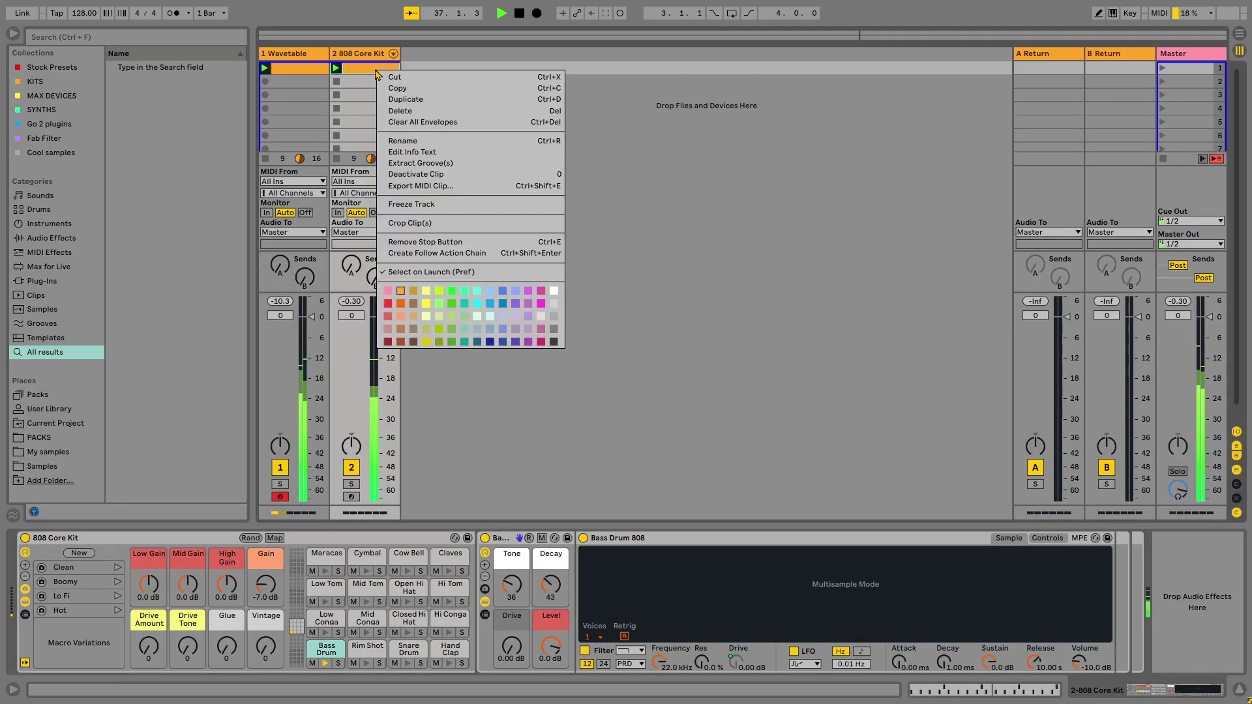
pyautogui.click(405, 95)
pyautogui.doubleClick(370, 82)
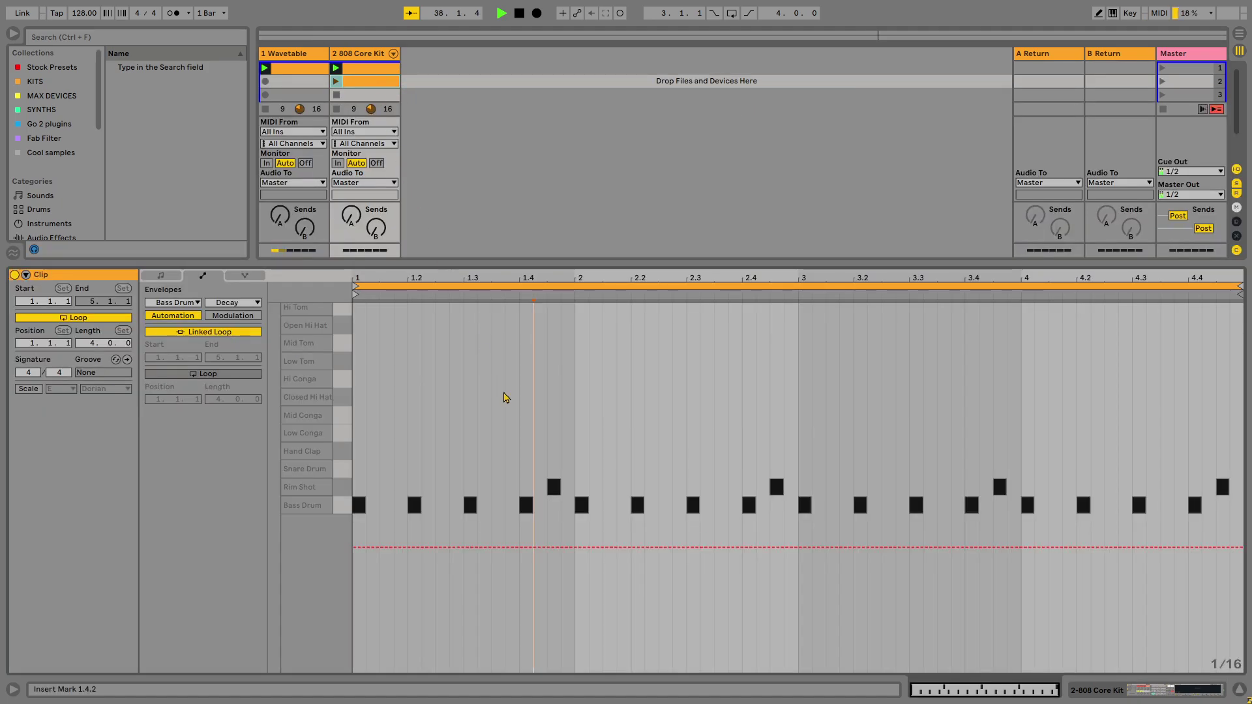
pyautogui.hotkey('alt', 'e')
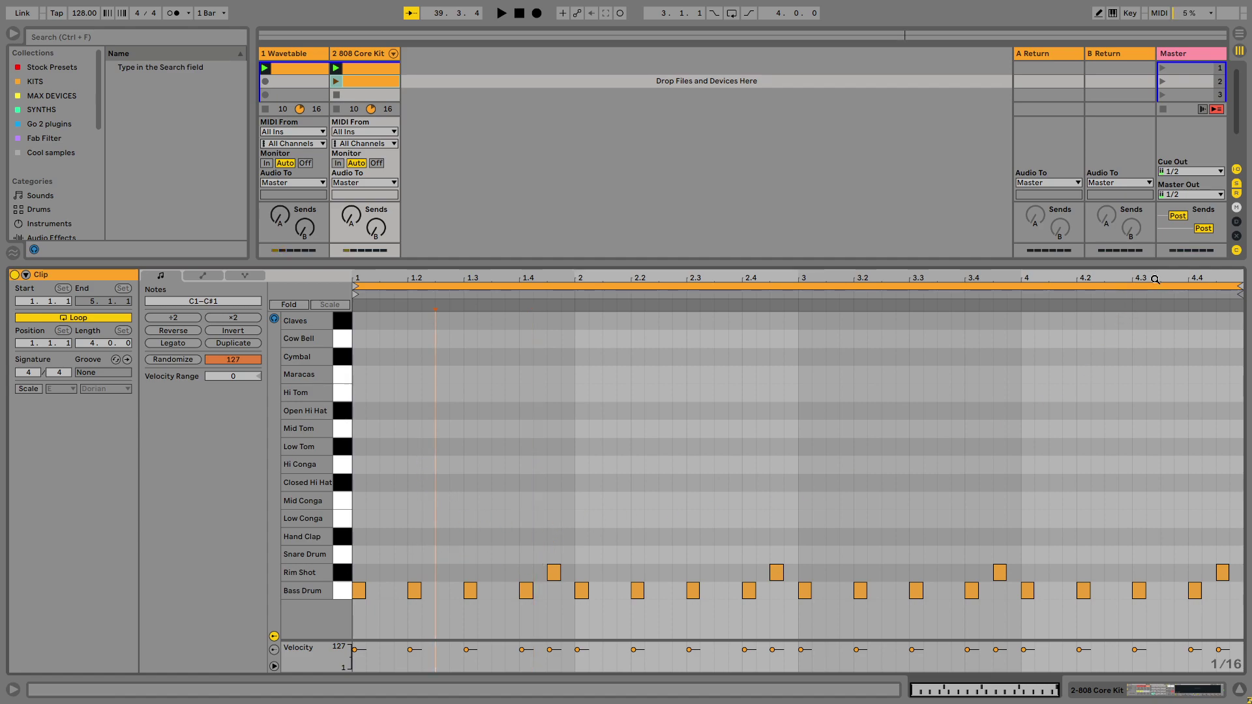
# Add a sixteenth-note closed hi-hat at 1.1.3 in the copied clip and launch that clip.
pyautogui.doubleClick(376, 483)
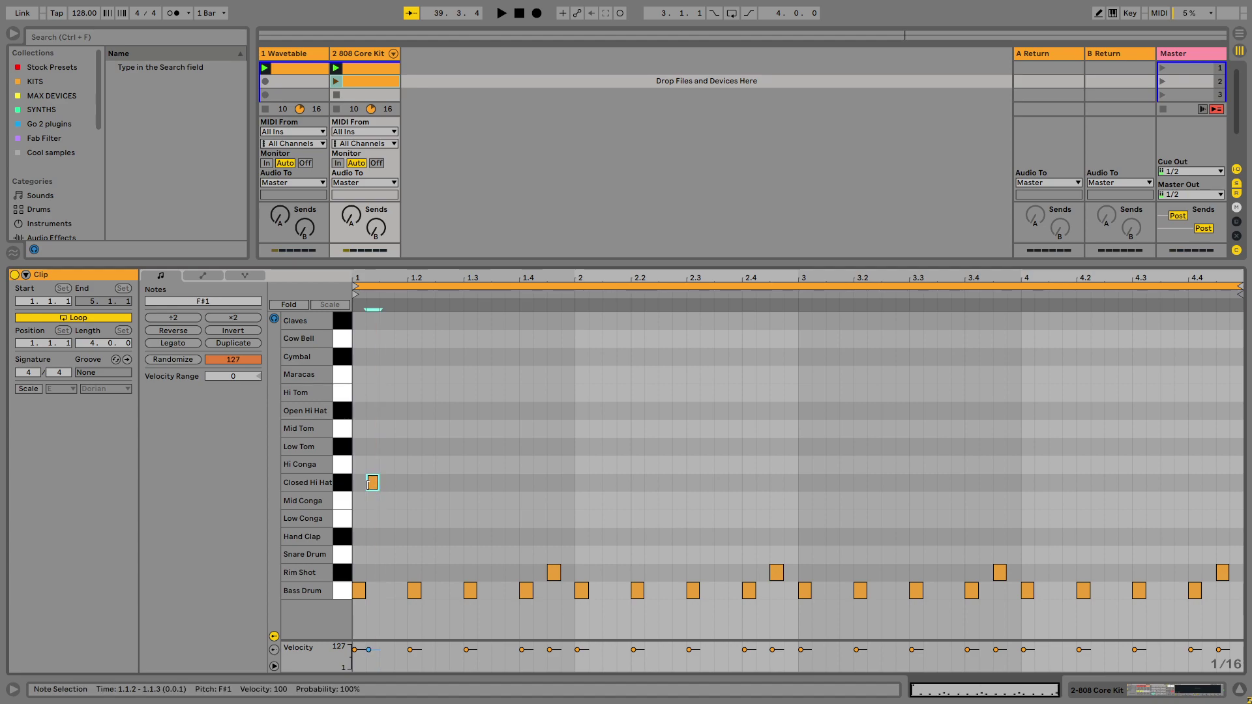
pyautogui.moveTo(373, 488); pyautogui.dragTo(388, 488)
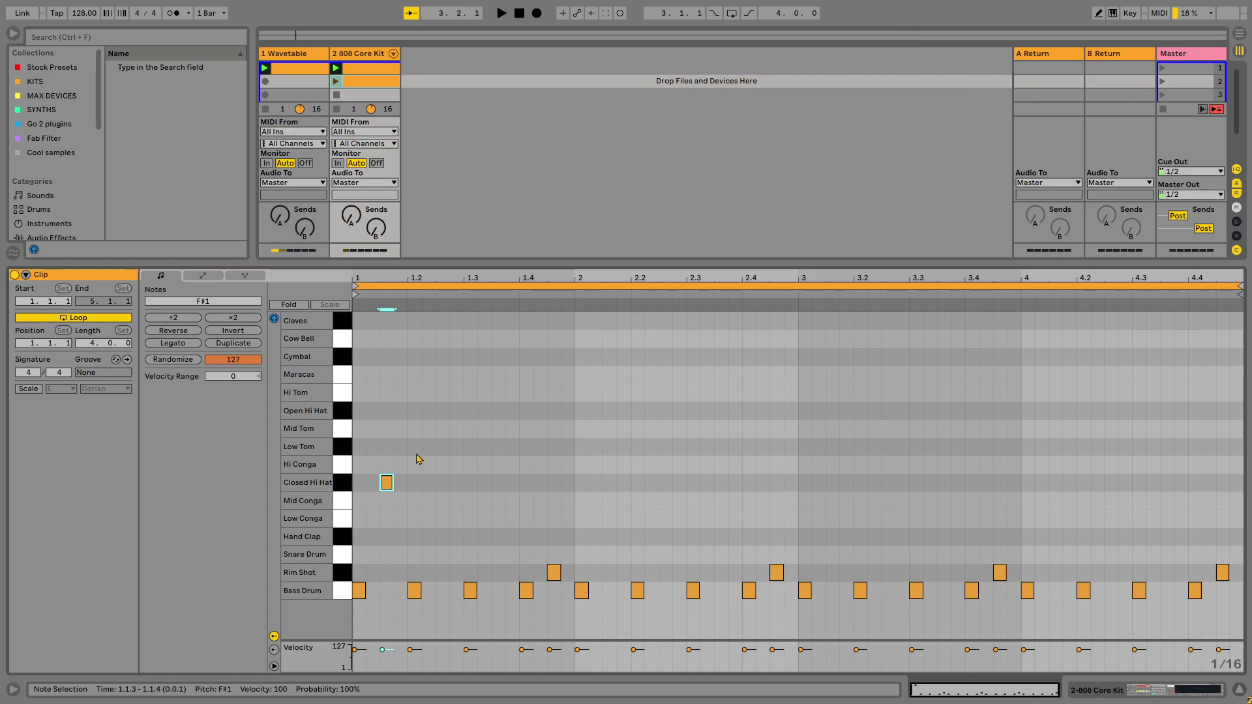
pyautogui.click(336, 81)
pyautogui.press('space')
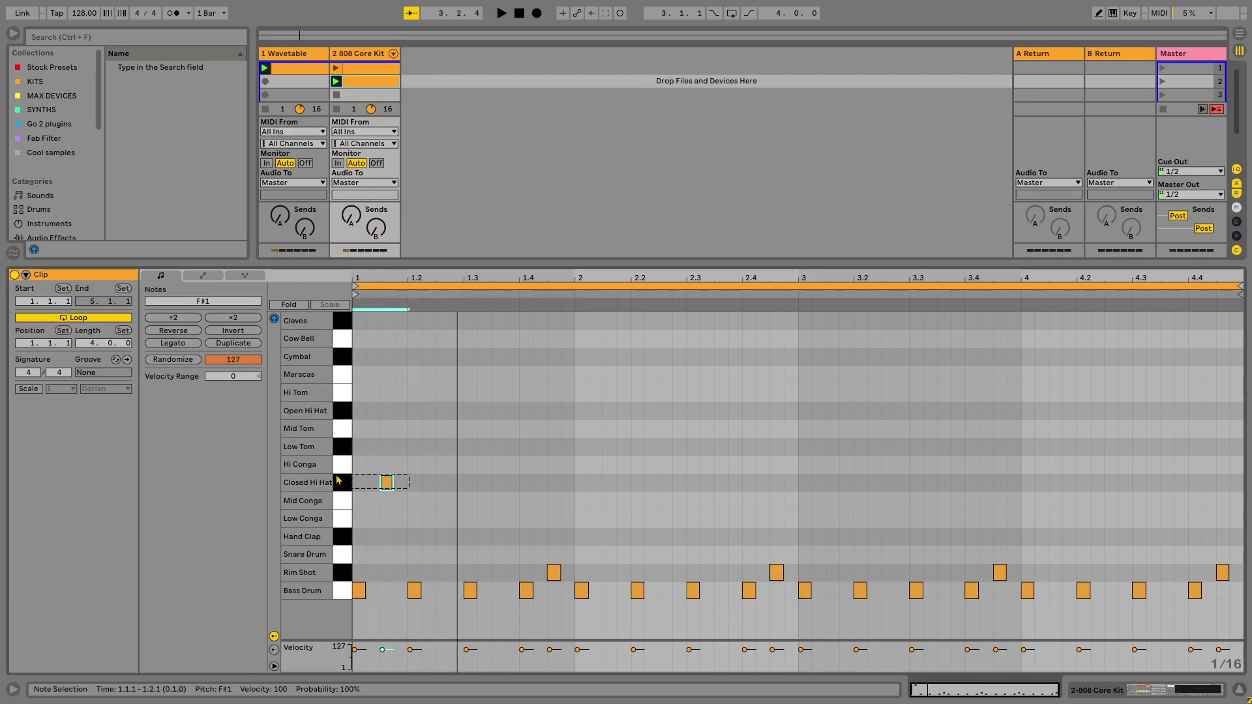
# Repeat the one-beat closed hi-hat segment until every offbeat in the four bars is filled, and launch the clip.
pyautogui.hotkey('ctrl', 'd')
pyautogui.hotkey('ctrl', 'd')
pyautogui.hotkey('ctrl', 'd')
pyautogui.hotkey('ctrl', 'd')
pyautogui.hotkey('ctrl', 'd')
pyautogui.hotkey('ctrl', 'd')
pyautogui.hotkey('ctrl', 'd')
pyautogui.hotkey('ctrl', 'd')
pyautogui.hotkey('ctrl', 'd')
pyautogui.hotkey('ctrl', 'd')
pyautogui.hotkey('ctrl', 'd')
pyautogui.hotkey('ctrl', 'd')
pyautogui.hotkey('ctrl', 'd')
pyautogui.hotkey('ctrl', 'd')
pyautogui.hotkey('ctrl', 'd')
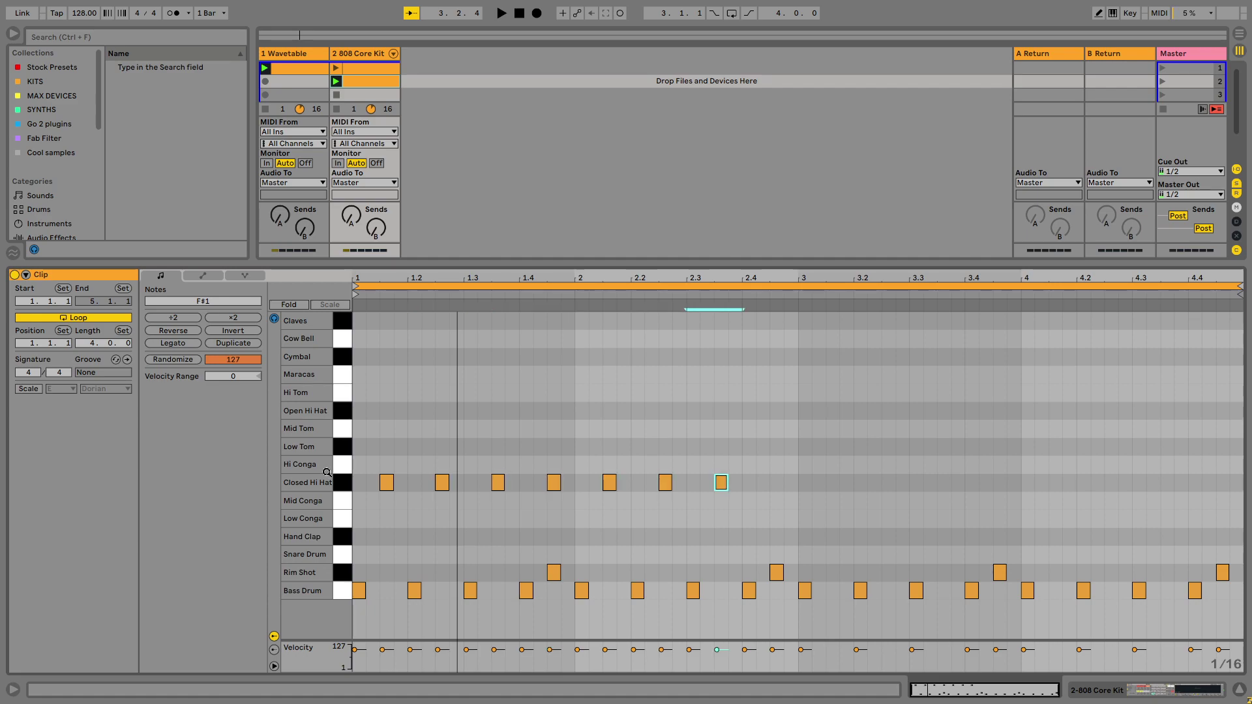
pyautogui.click(337, 82)
# Enlarge the note editor, select only the closed hi-hat notes and set their velocity range to -8.
pyautogui.moveTo(425, 273); pyautogui.dragTo(424, 169)
pyautogui.moveTo(381, 639); pyautogui.dragTo(456, 467)
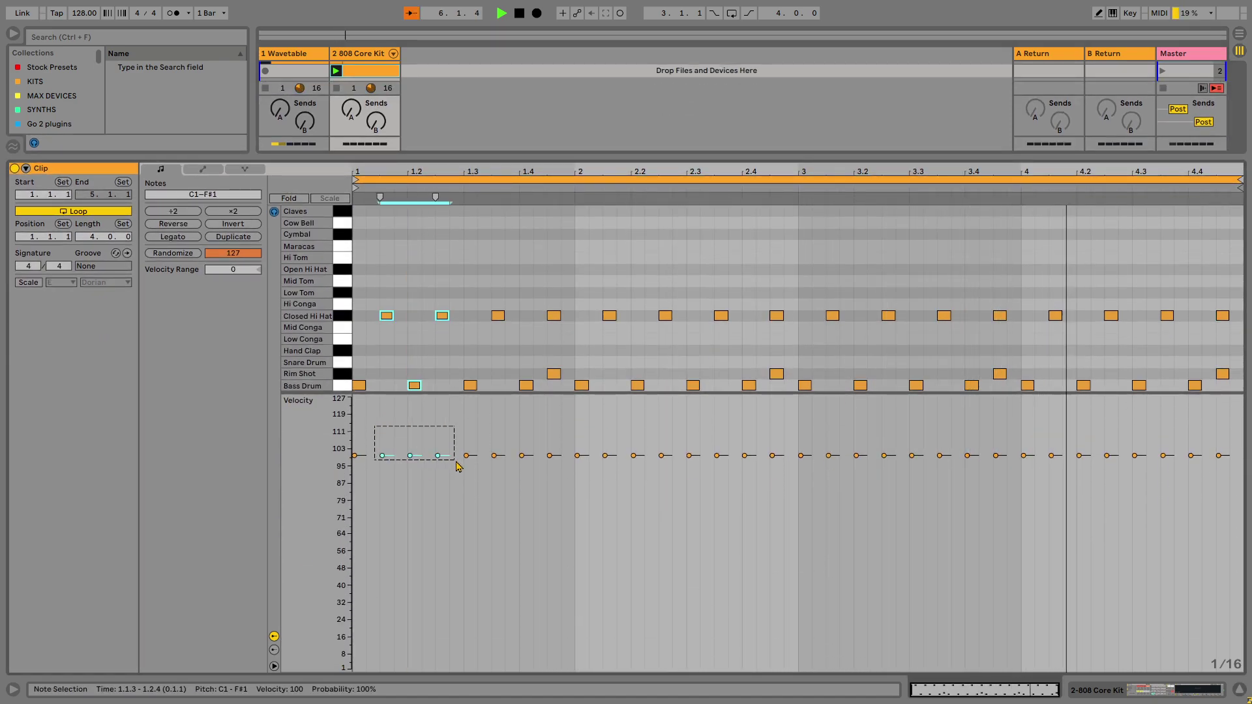
pyautogui.moveTo(379, 276); pyautogui.dragTo(1245, 335)
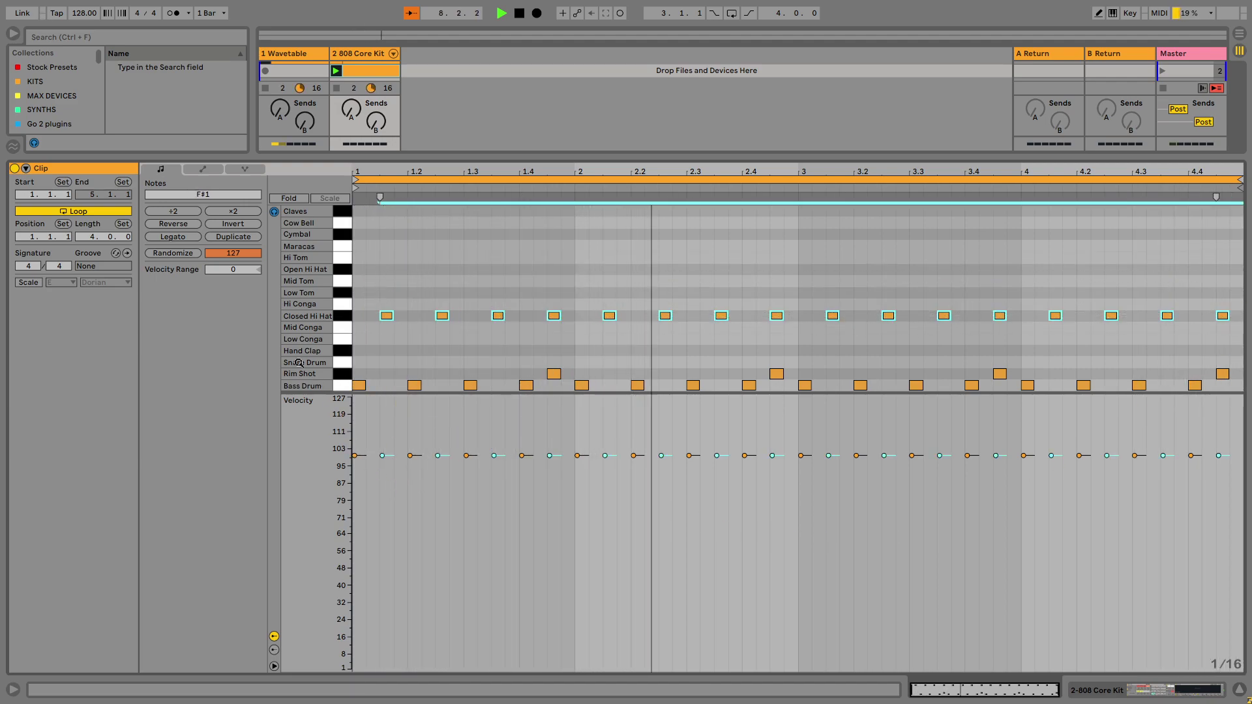
pyautogui.moveTo(233, 269); pyautogui.dragTo(233, 275)
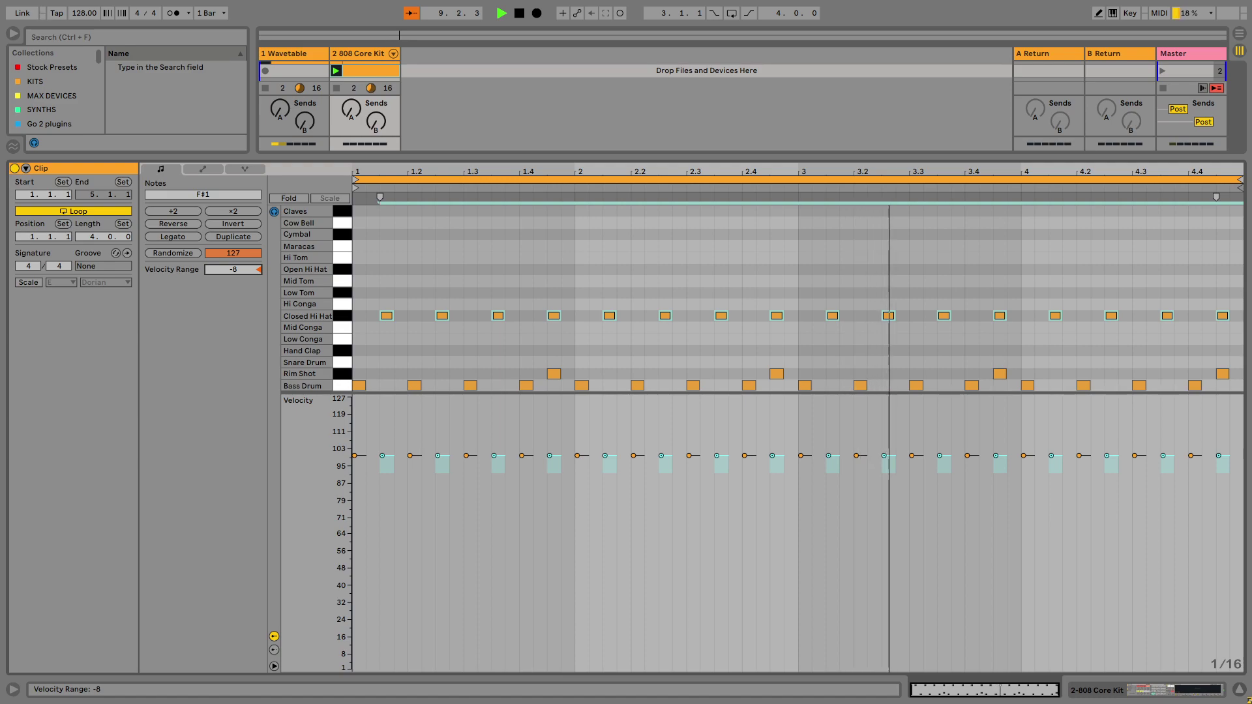
# Add a Phaser-Flanger to the Closed Hi Hat pad and set its Dry/Wet to 44%.
pyautogui.click(353, 57)
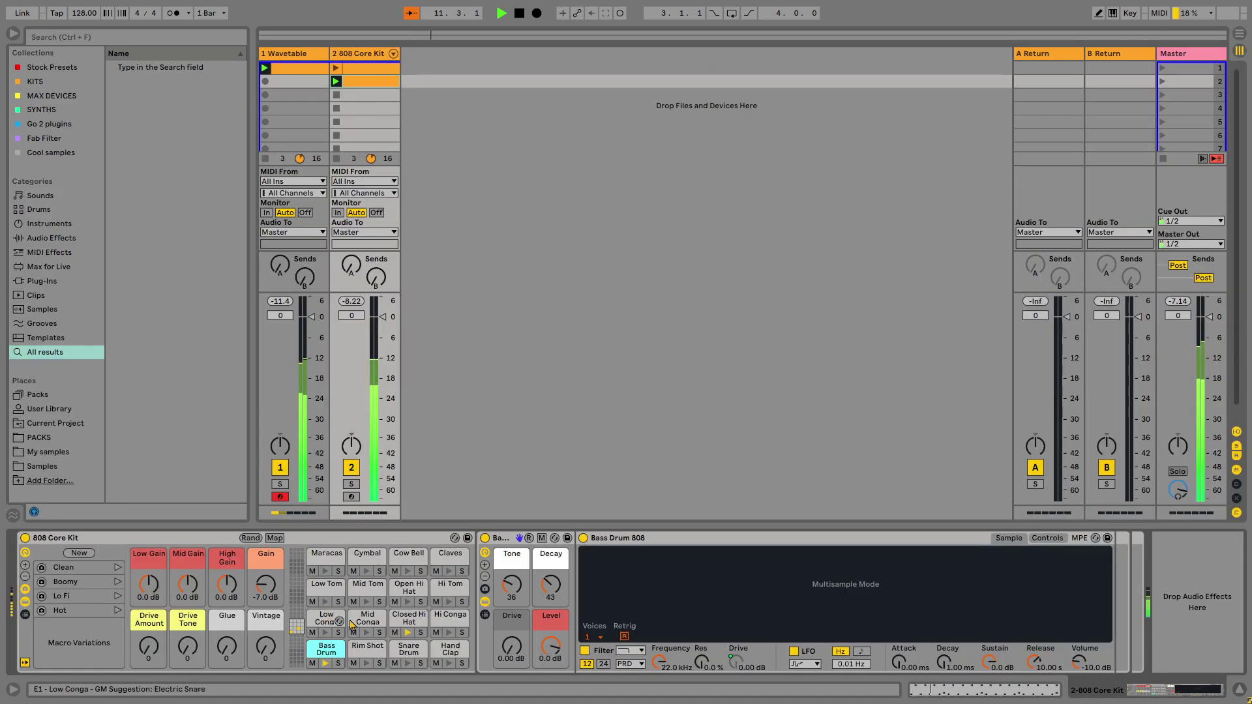
pyautogui.click(404, 626)
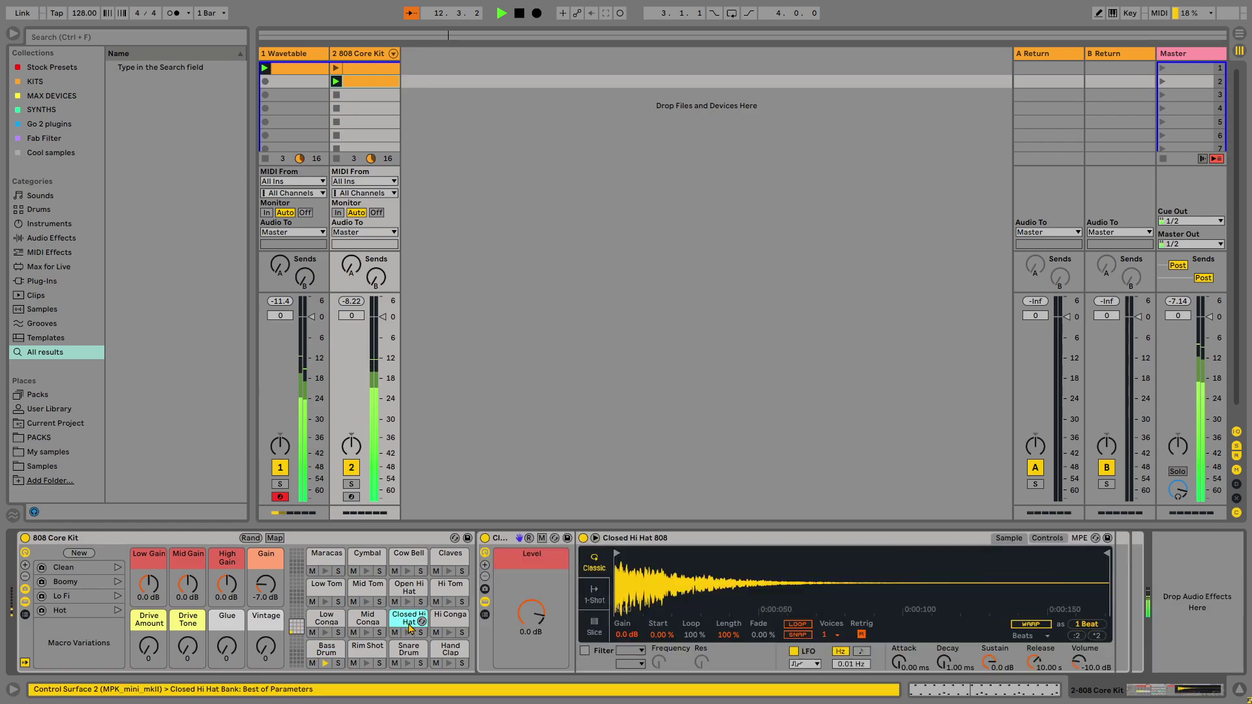
pyautogui.hotkey('ctrl', 'f')
pyautogui.write('flanger')
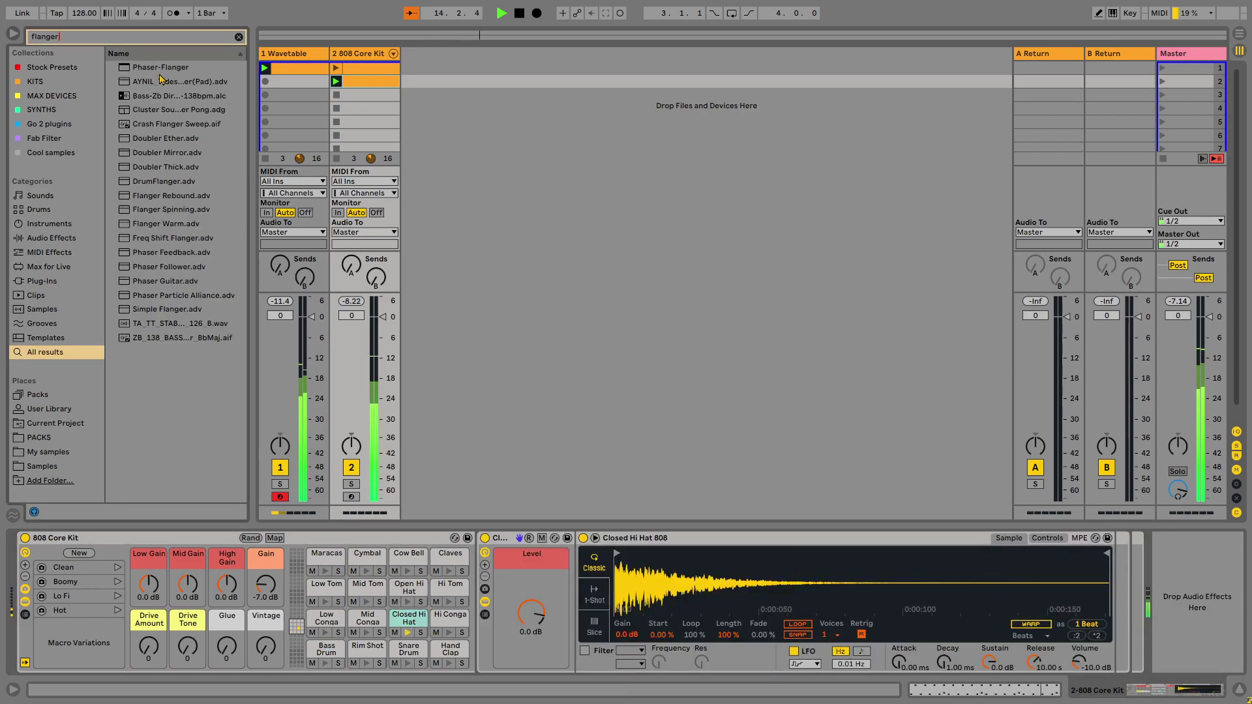
pyautogui.moveTo(160, 68); pyautogui.dragTo(1099, 636)
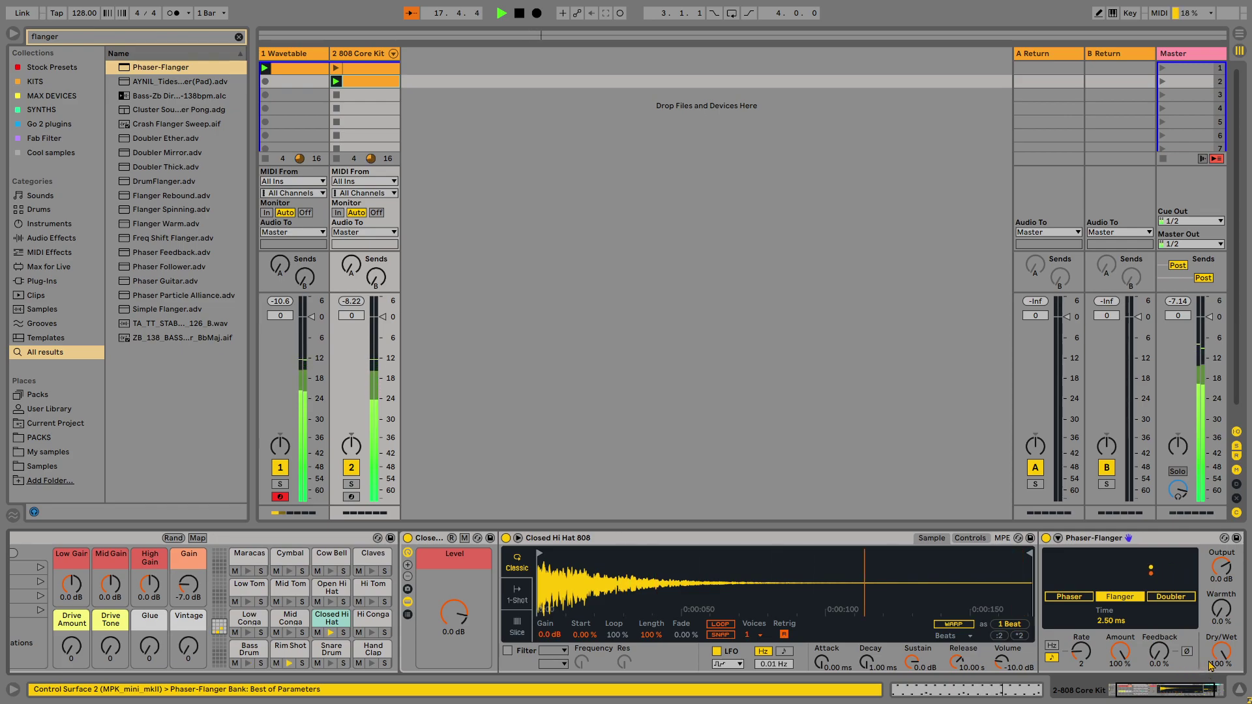
pyautogui.moveTo(1221, 651); pyautogui.dragTo(1222, 668)
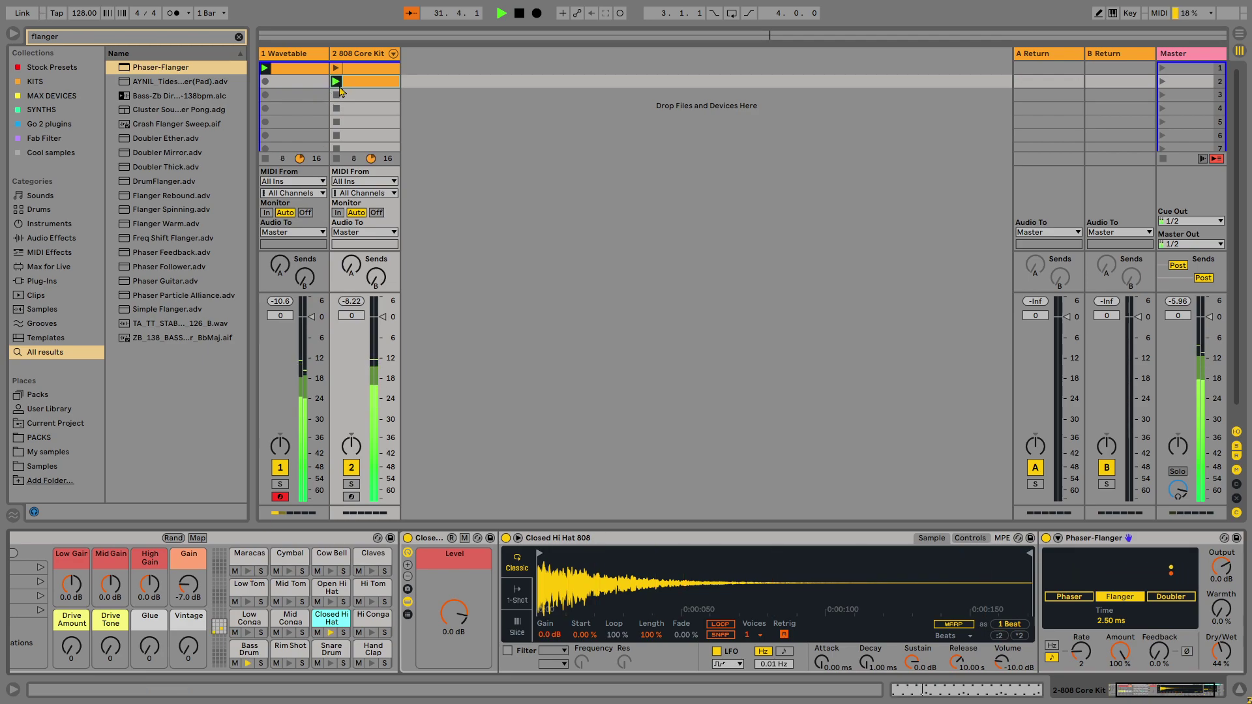
# Duplicate the hi-hat clip into the third slot and paint four sixteenth-note maracas in its first beat at low velocities, the last at 31.
pyautogui.press('Down')
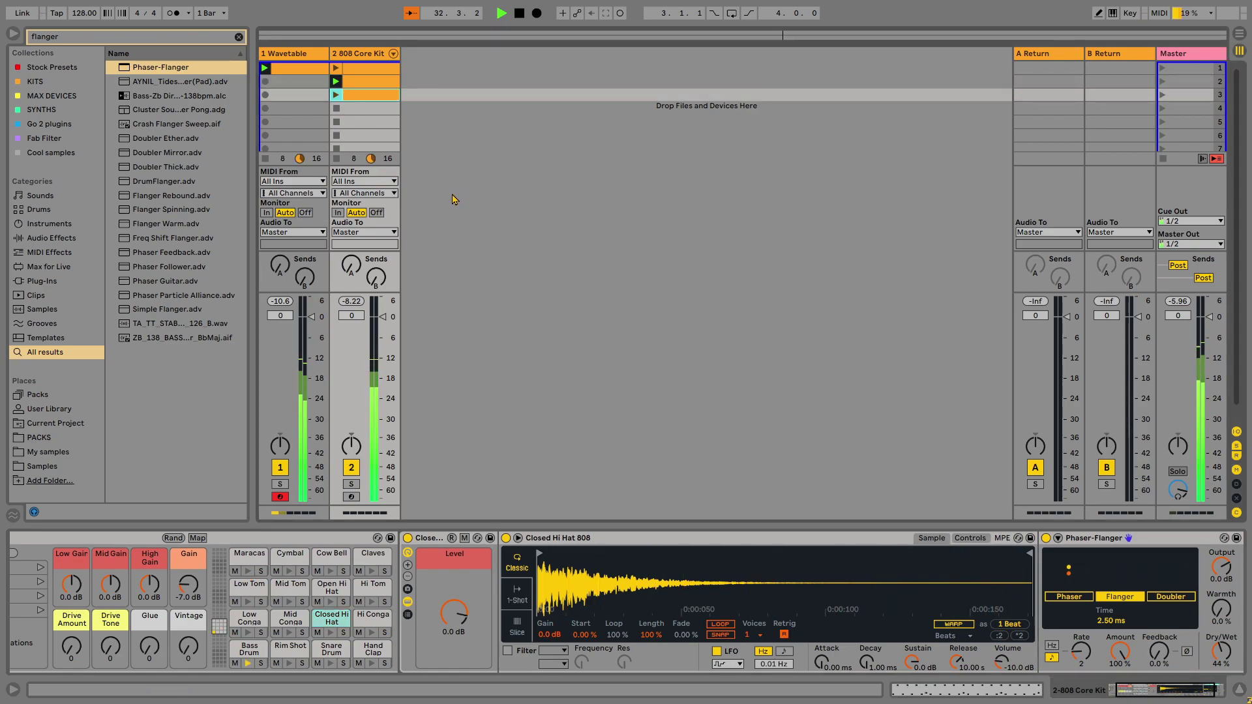
pyautogui.doubleClick(360, 96)
pyautogui.press('b')
pyautogui.moveTo(364, 265); pyautogui.dragTo(400, 268)
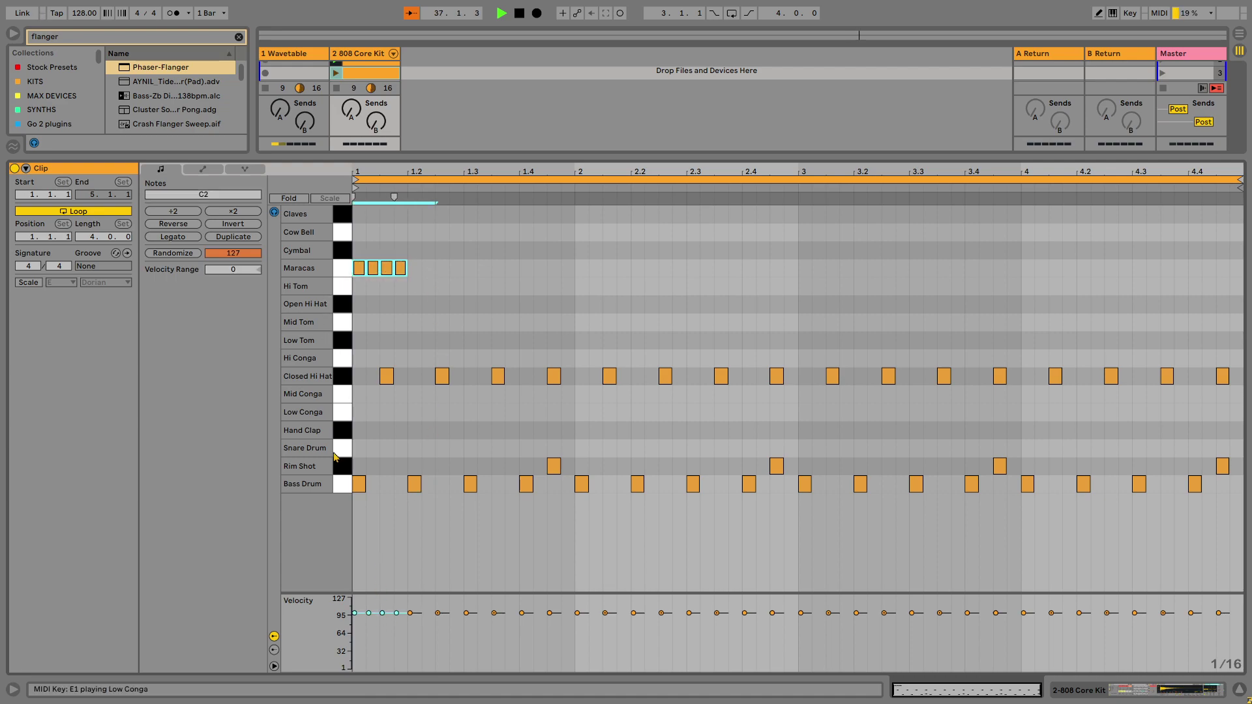
pyautogui.moveTo(397, 613)
pyautogui.mouseDown()
pyautogui.moveTo(397, 651)
pyautogui.moveTo(377, 648)
pyautogui.moveTo(397, 655)
pyautogui.moveTo(382, 639)
pyautogui.moveTo(397, 652)
pyautogui.mouseUp()
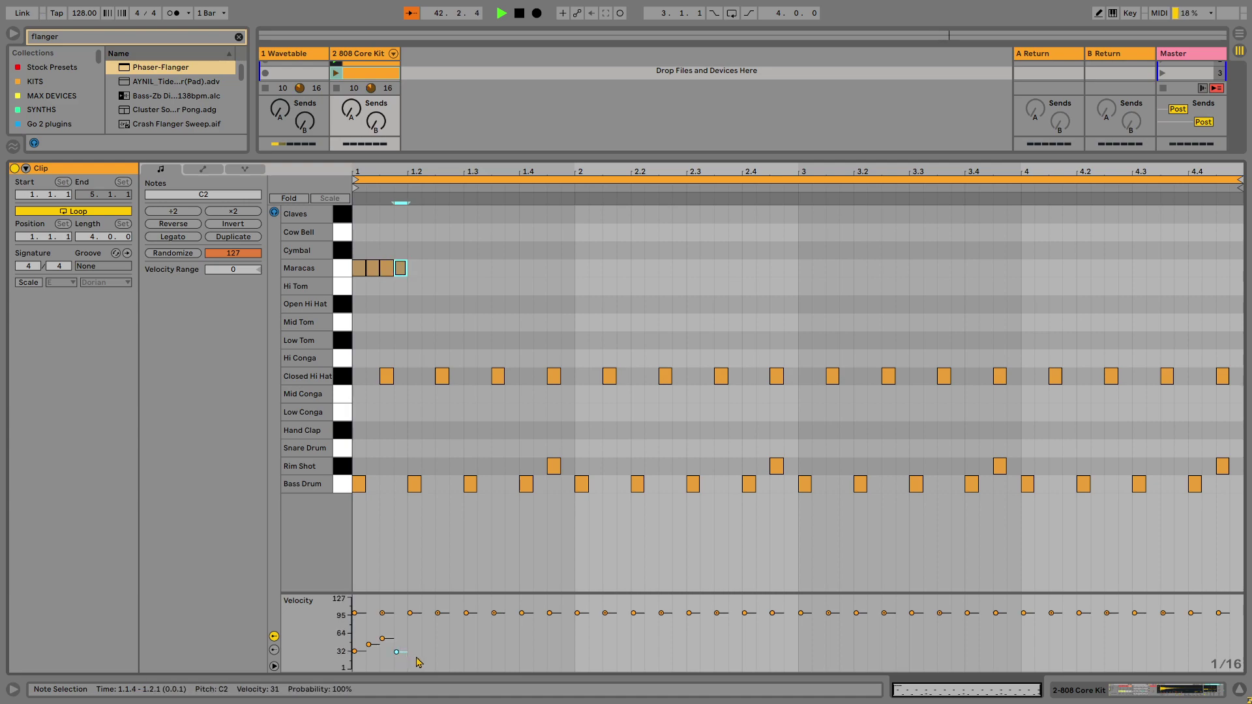
# Repeat the four-note maracas group through all four bars and launch the third drum clip.
pyautogui.moveTo(413, 299); pyautogui.dragTo(350, 261)
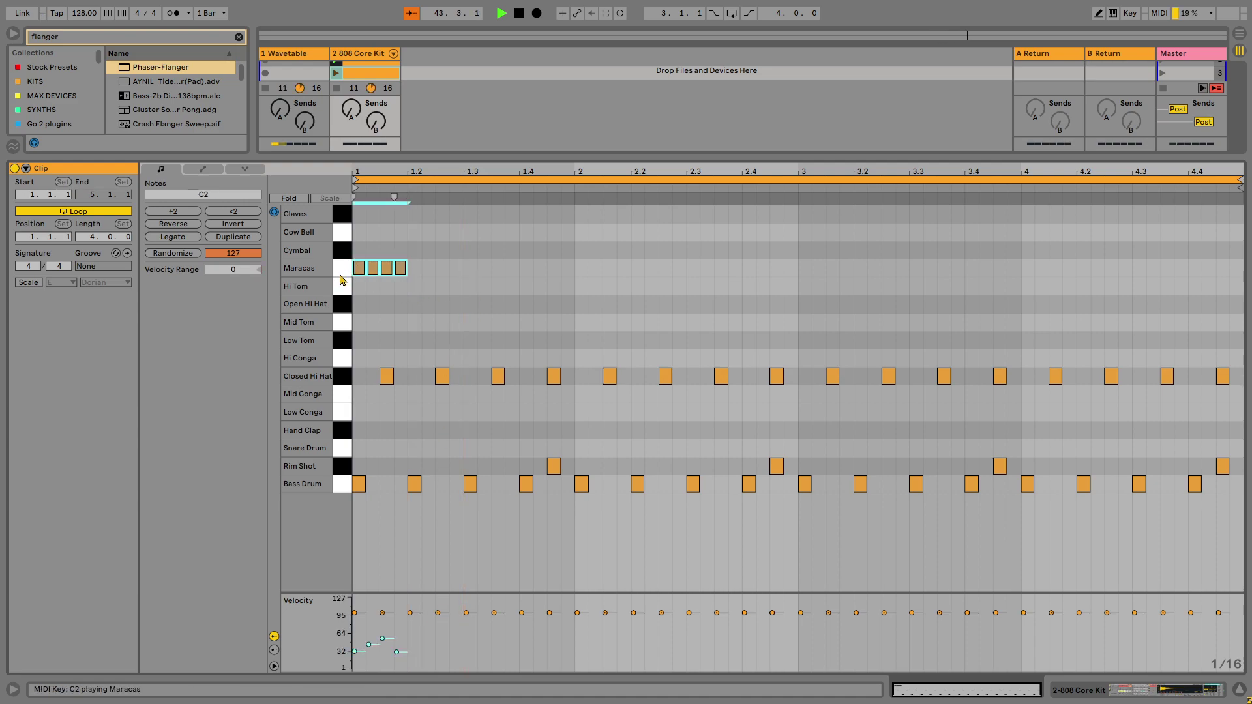
pyautogui.hotkey('ctrl', 'd')
pyautogui.hotkey('ctrl', 'd')
pyautogui.hotkey('ctrl', 'd')
pyautogui.hotkey('ctrl', 'd')
pyautogui.hotkey('ctrl', 'd')
pyautogui.hotkey('ctrl', 'd')
pyautogui.hotkey('ctrl', 'd')
pyautogui.hotkey('ctrl', 'd')
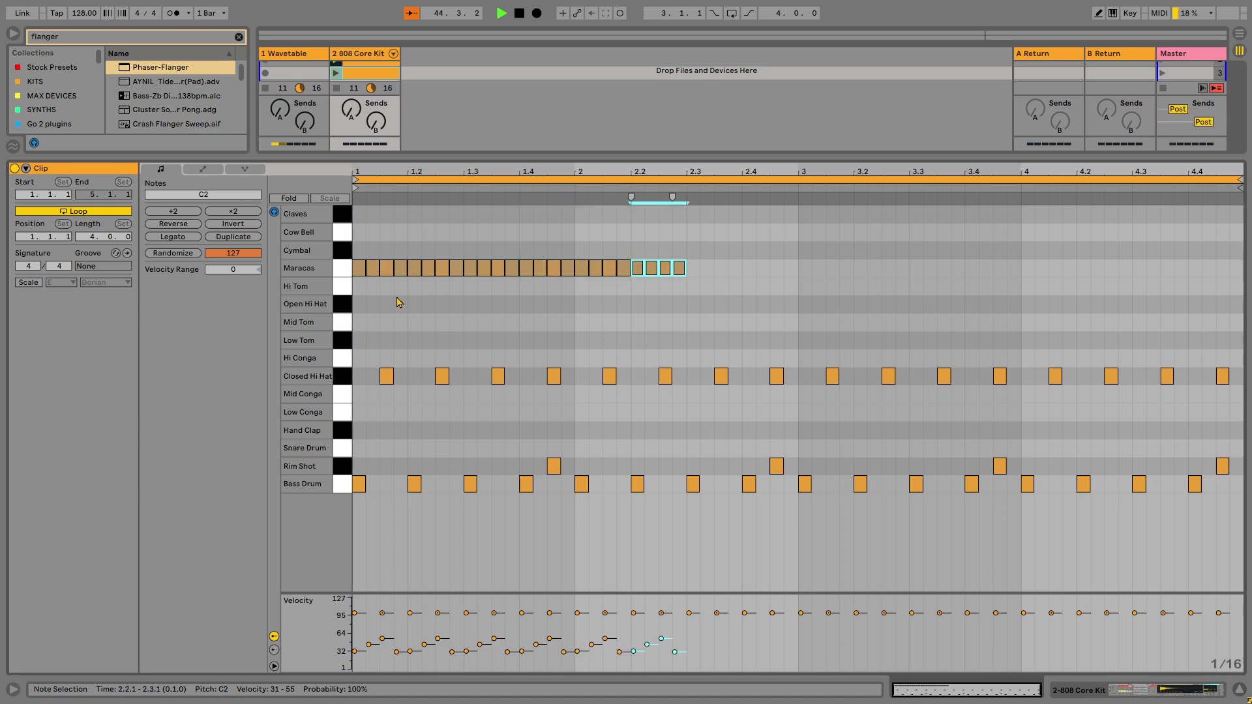
pyautogui.hotkey('ctrl', 'd')
pyautogui.hotkey('ctrl', 'd')
pyautogui.hotkey('ctrl', 'd')
pyautogui.hotkey('ctrl', 'd')
pyautogui.hotkey('ctrl', 'd')
pyautogui.hotkey('ctrl', 'd')
pyautogui.hotkey('ctrl', 'd')
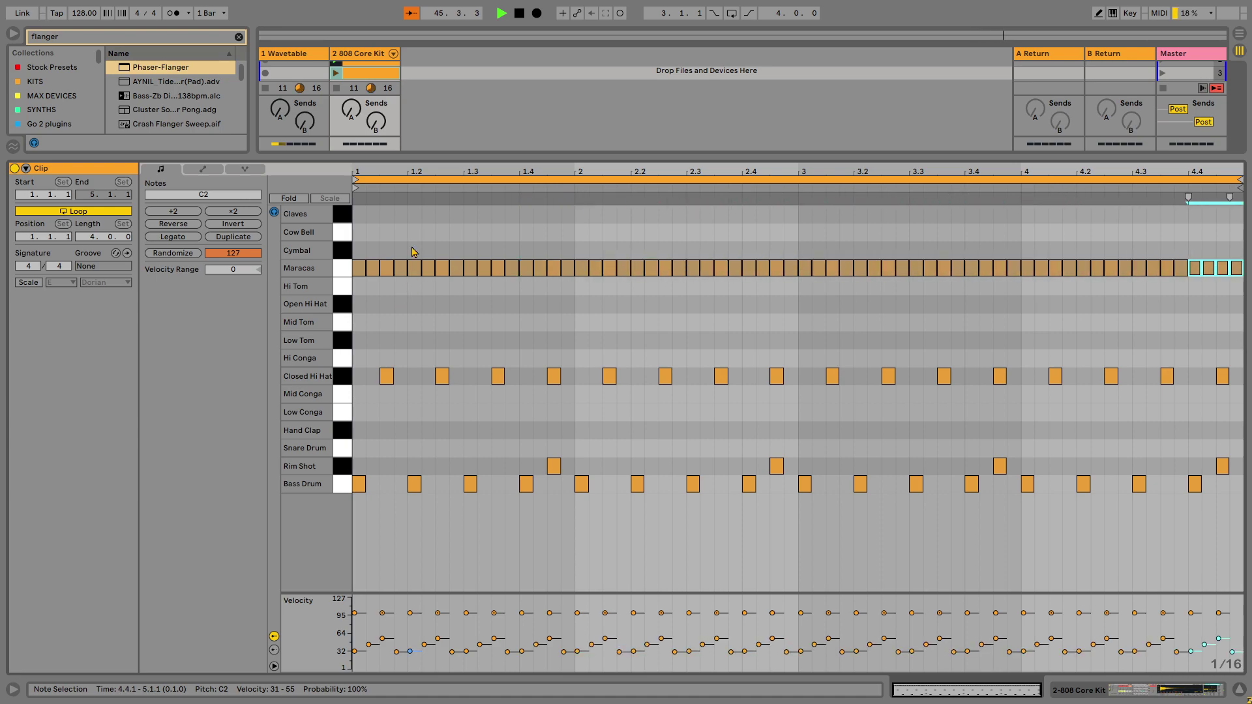
pyautogui.click(336, 72)
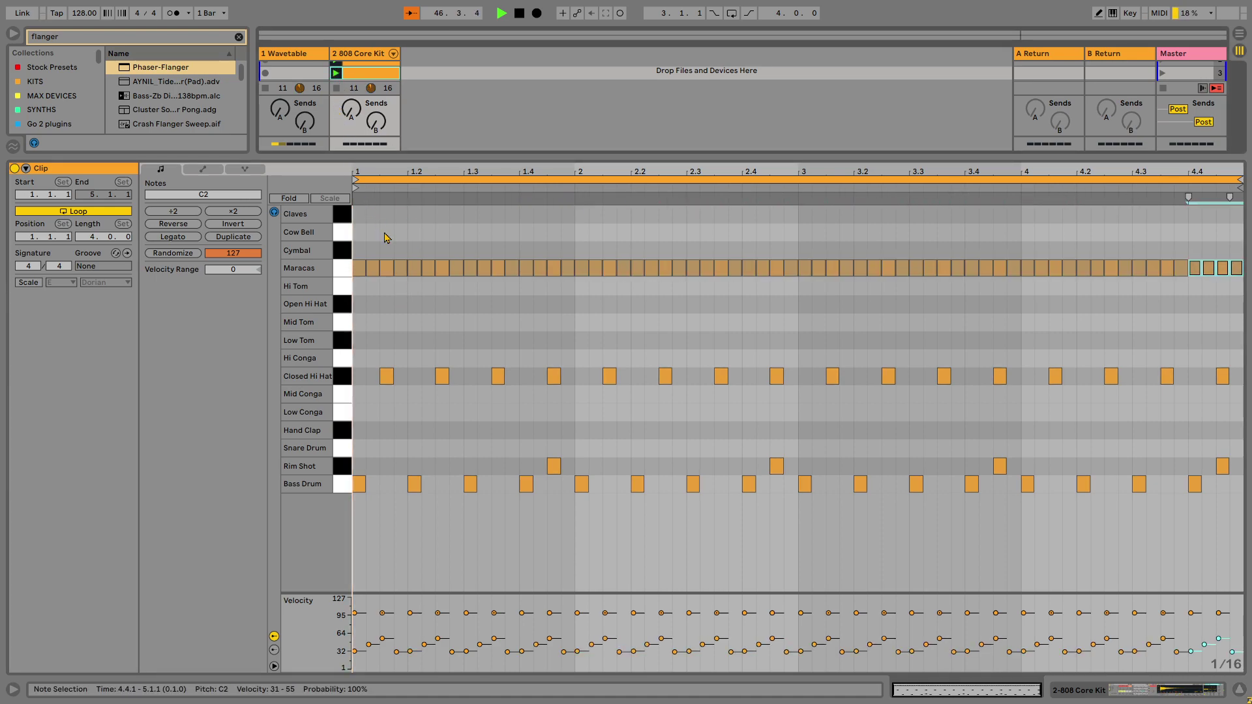
# Enlarge the mixer area and play the drum clips in turn to compare them, finishing on the second clip.
pyautogui.moveTo(390, 158); pyautogui.dragTo(389, 474)
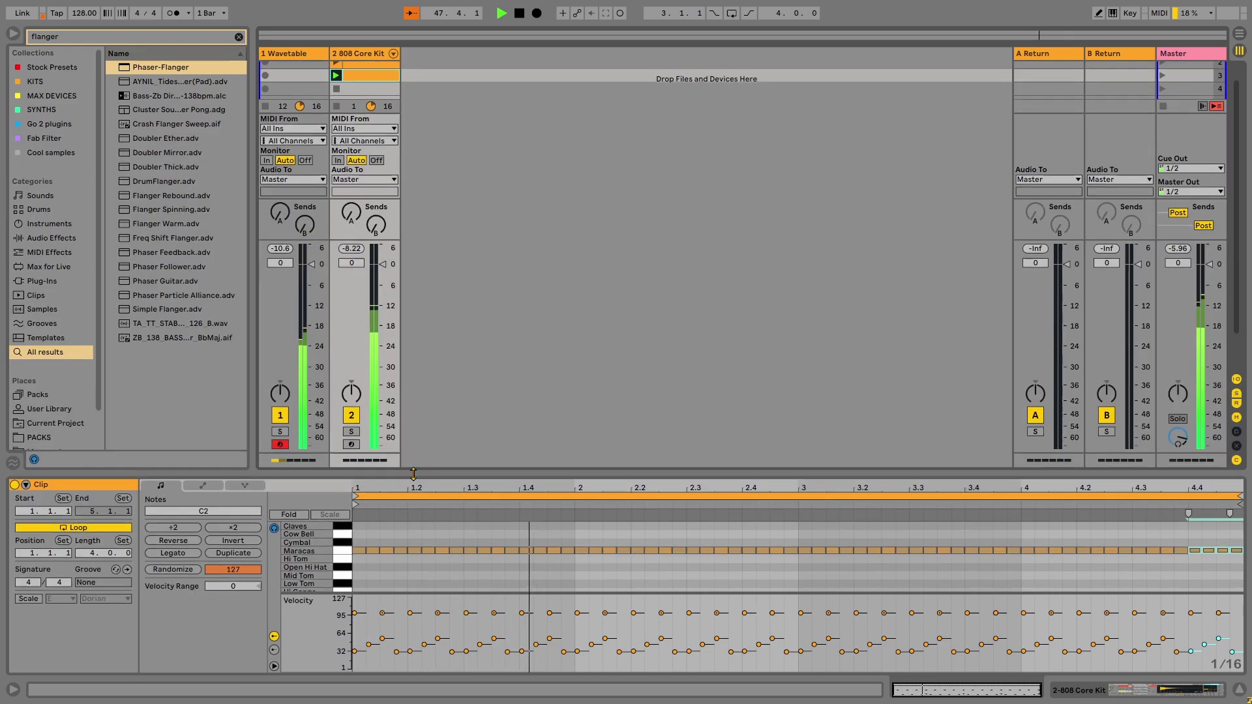
pyautogui.scroll(1, 375, 97)
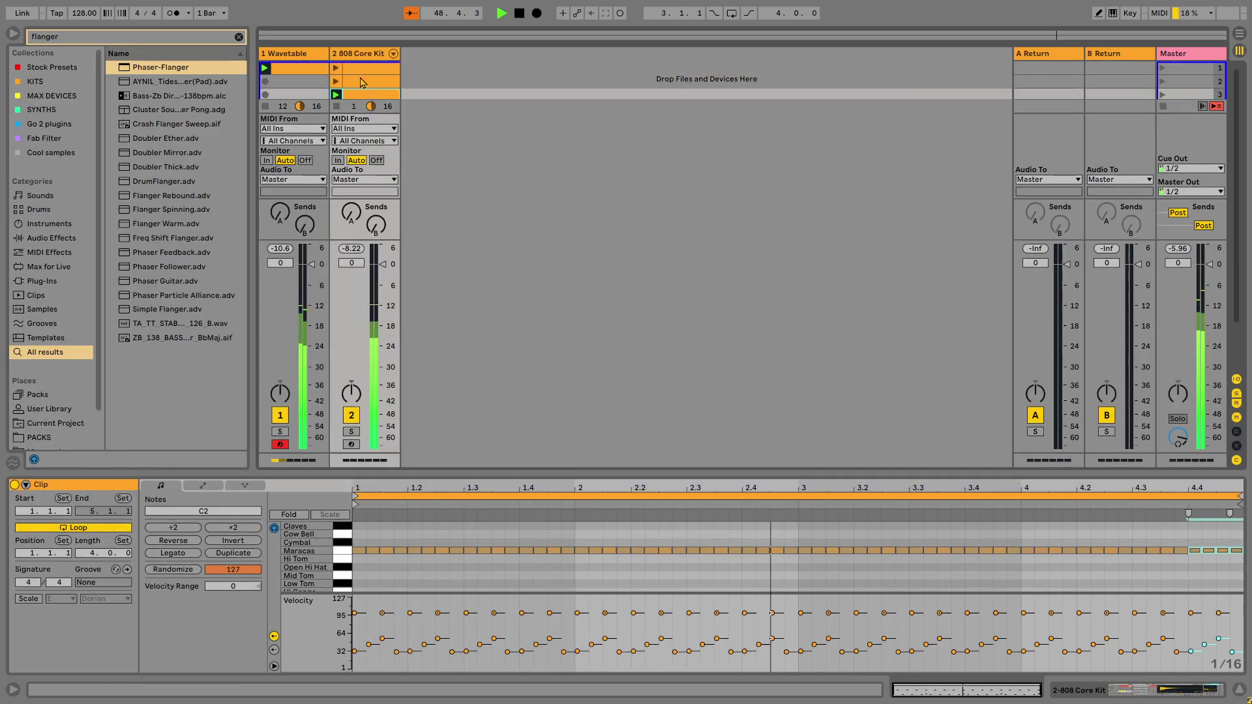
pyautogui.click(335, 92)
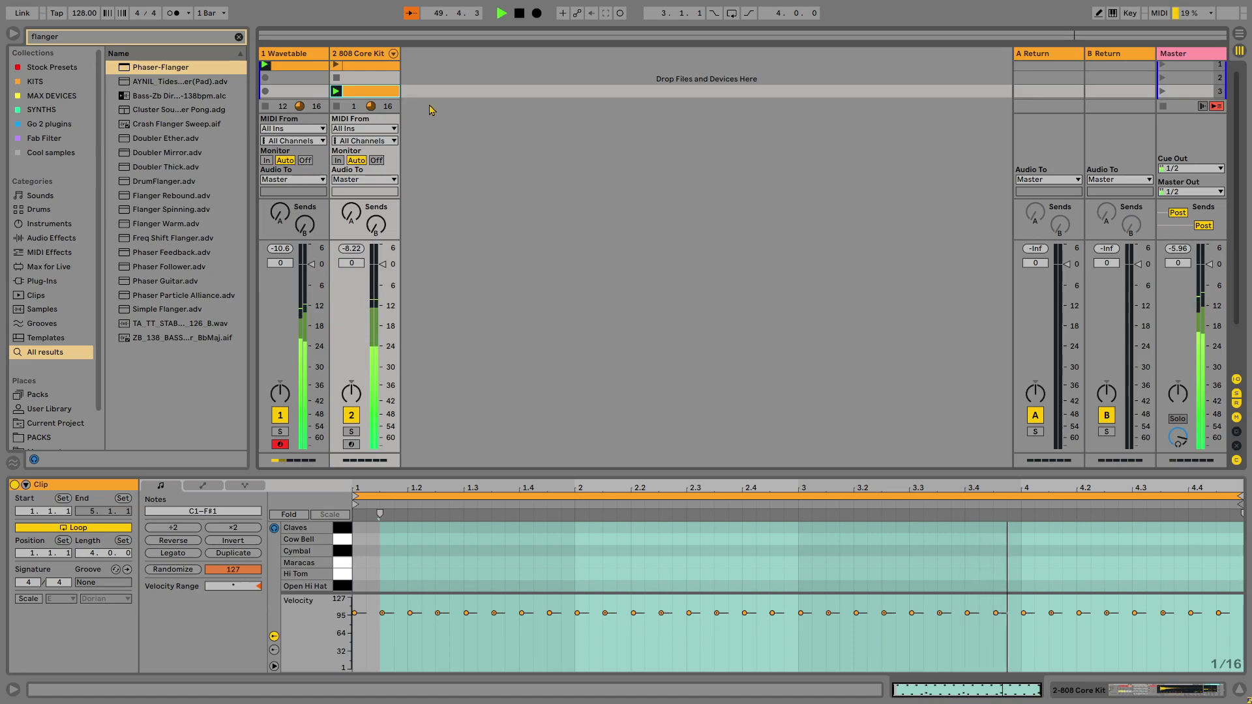
pyautogui.press('Up')
pyautogui.press('Up')
pyautogui.press('Return')
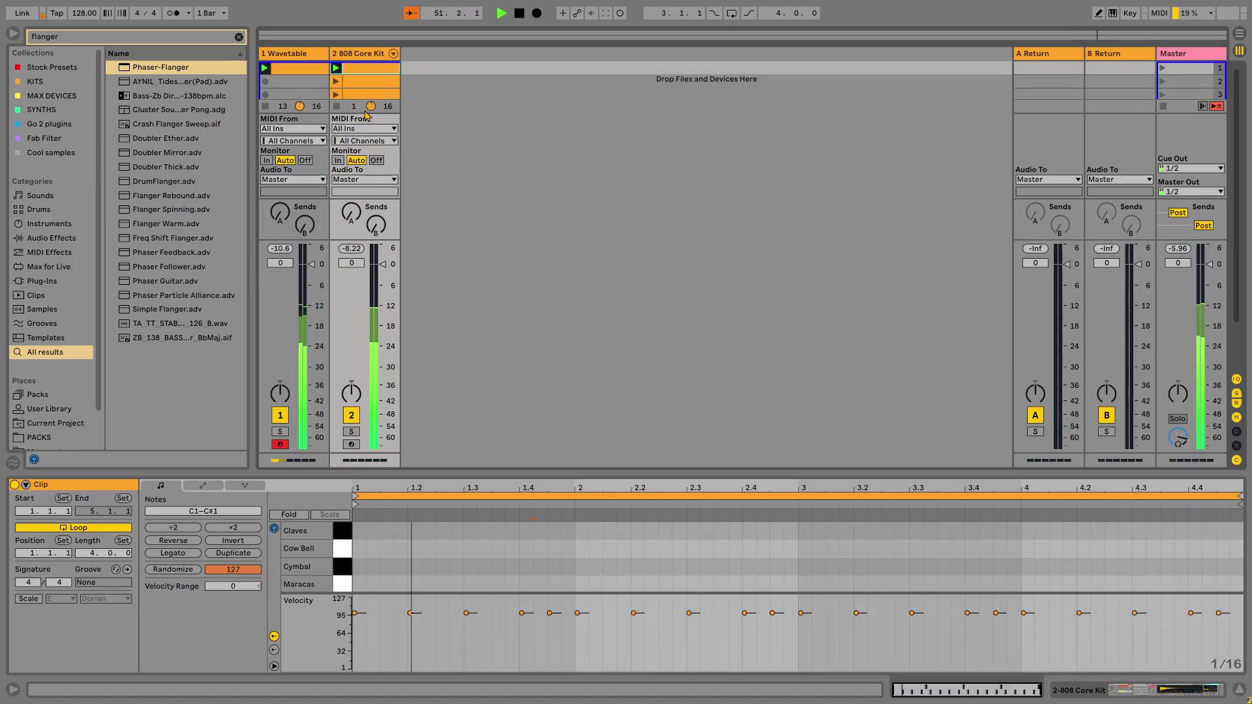
pyautogui.click(336, 84)
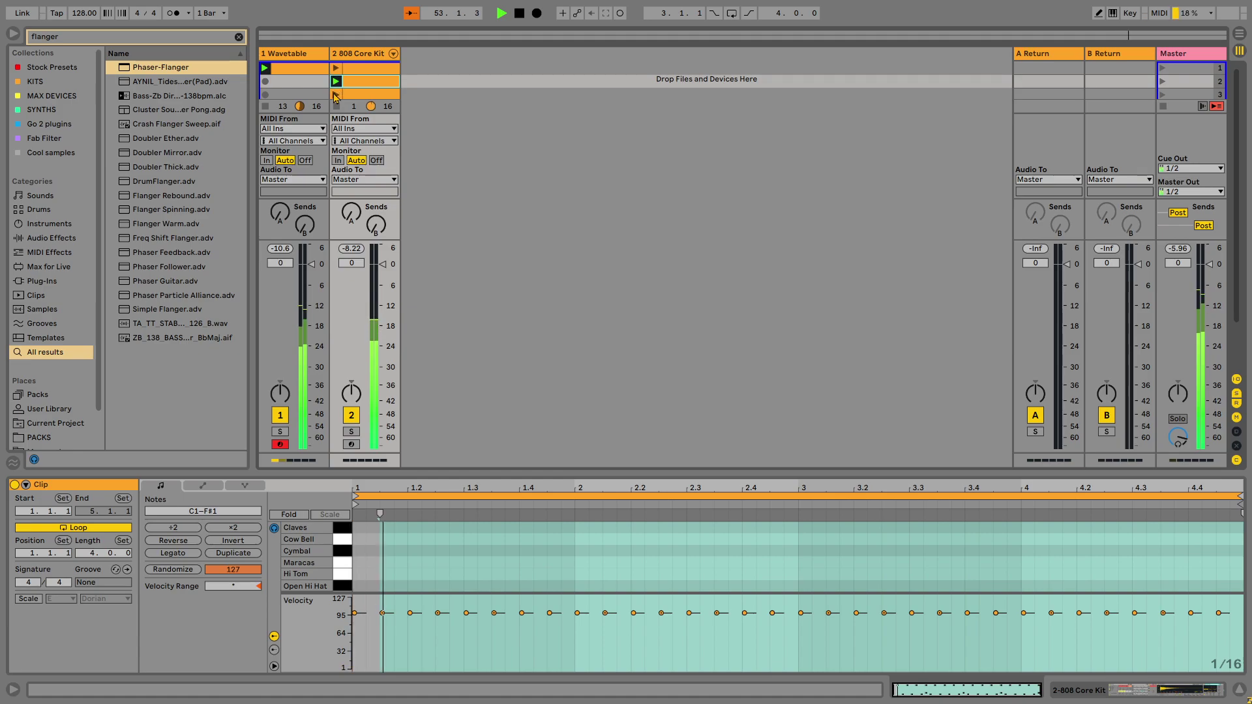
# Find FabFilter Pro-R in the Fab Filter collection, add it to return track A and move its window clear of the track sends.
pyautogui.click(1031, 58)
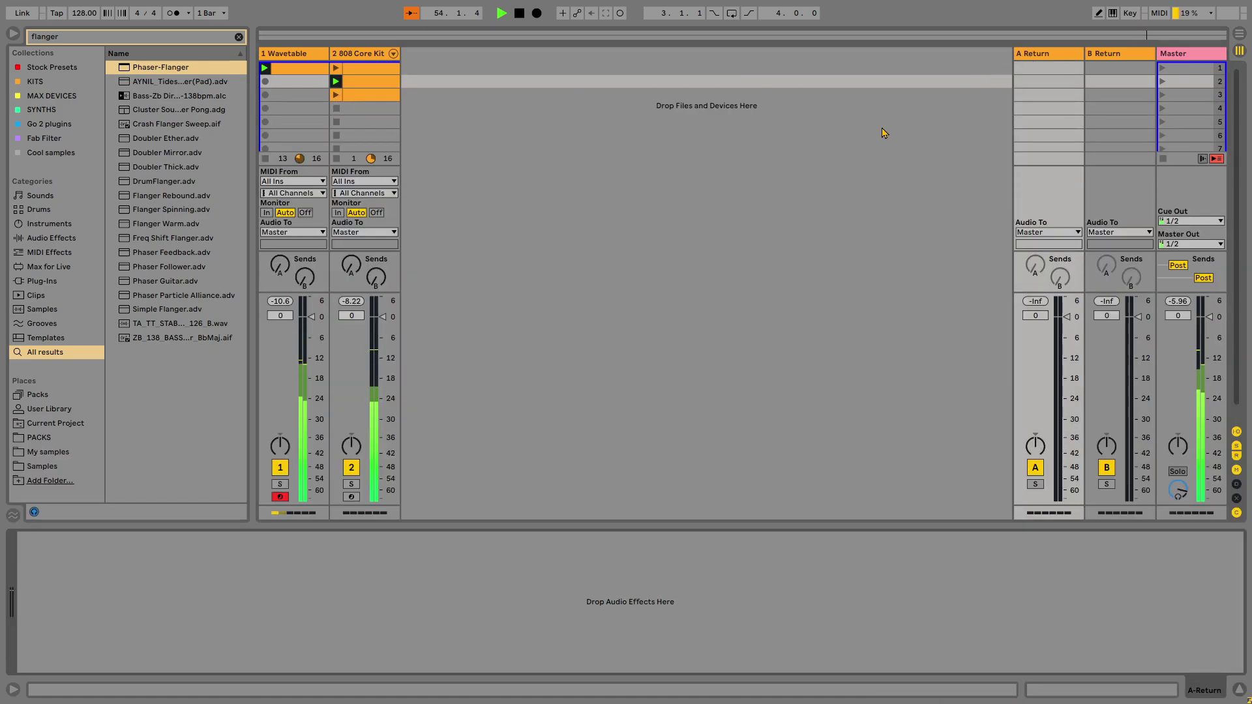
pyautogui.hotkey('ctrl', 'f')
pyautogui.write('pro r')
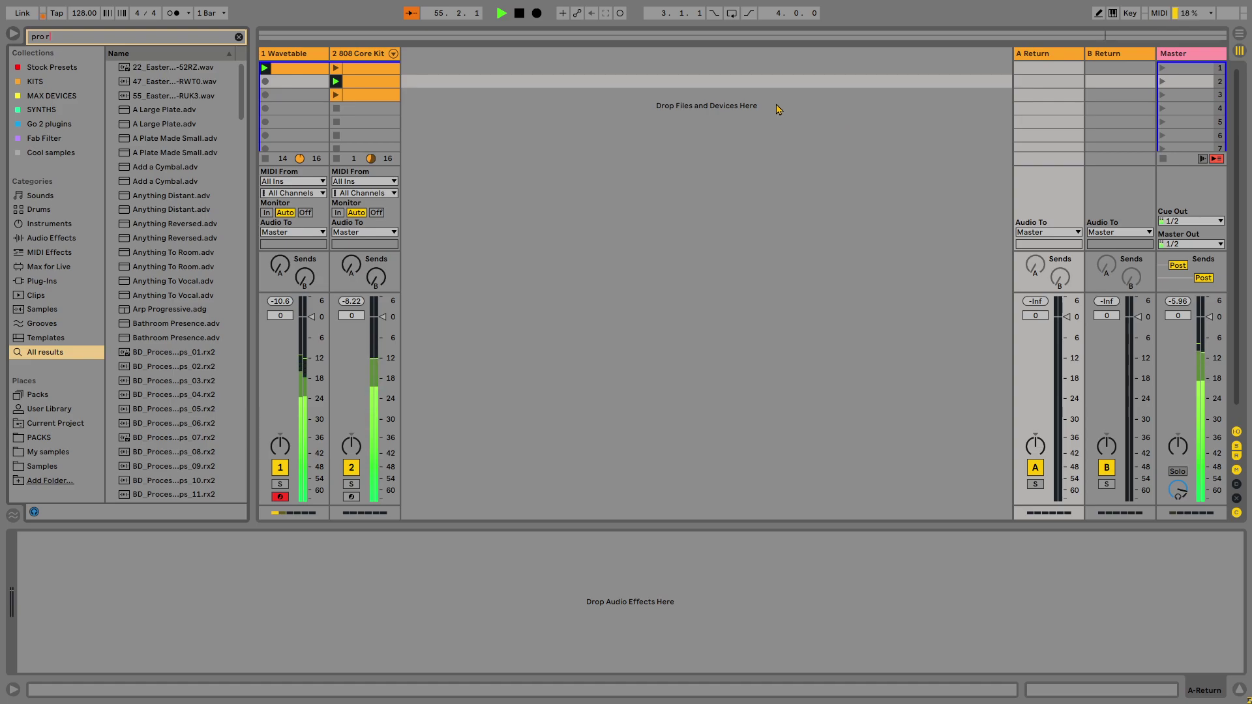
pyautogui.click(60, 137)
pyautogui.moveTo(160, 68); pyautogui.dragTo(1041, 55)
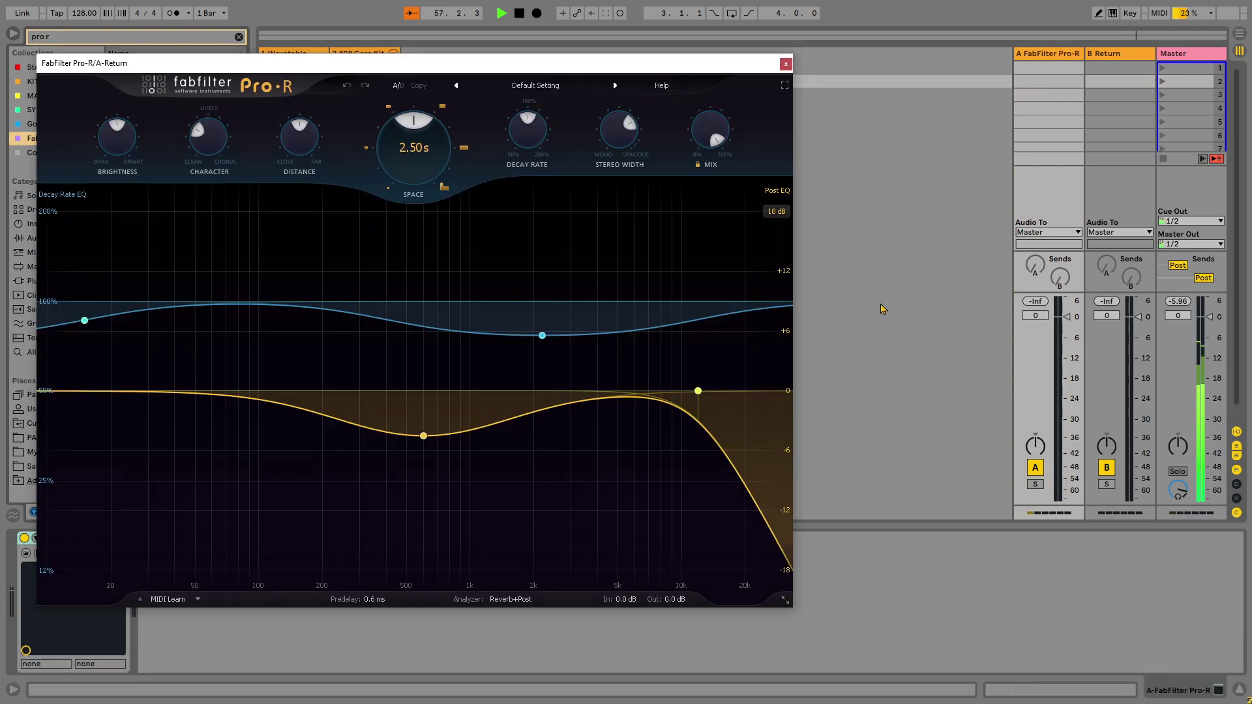
pyautogui.moveTo(477, 68); pyautogui.dragTo(841, 137)
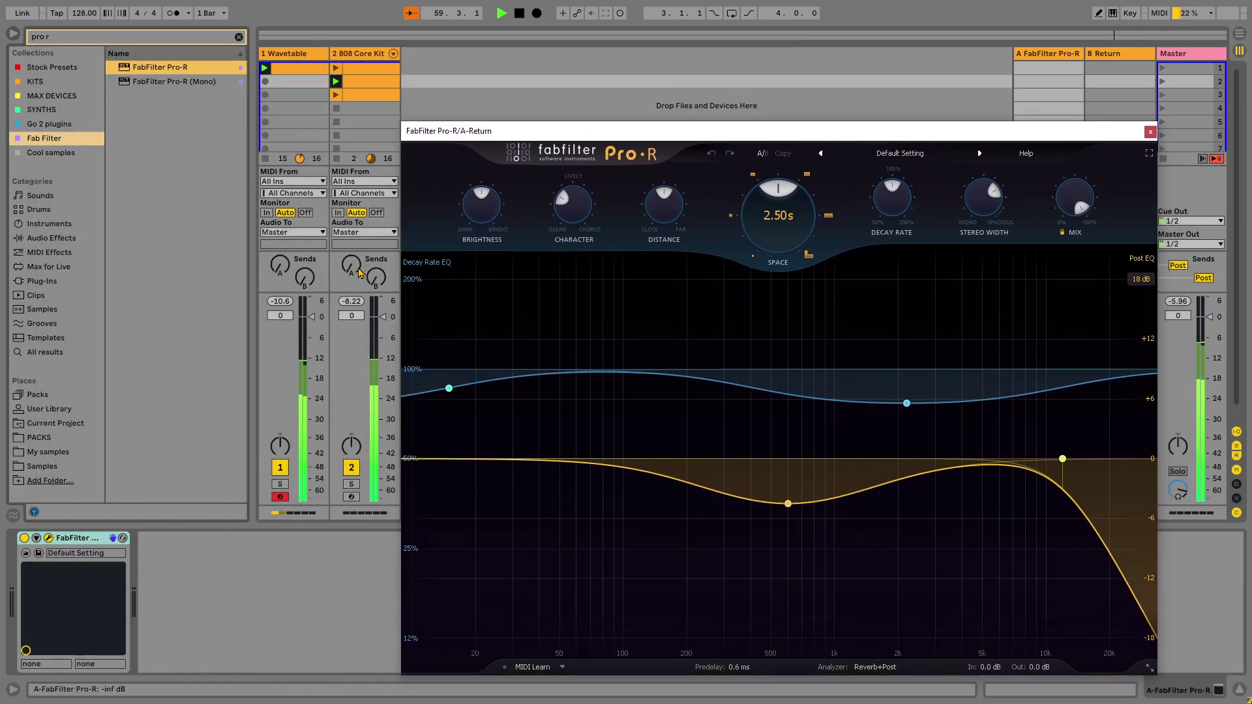
# Raise the 808 Core Kit's send A and add a low-cut band at about 20 Hz to Pro-R's Post EQ.
pyautogui.moveTo(354, 276); pyautogui.dragTo(355, 253)
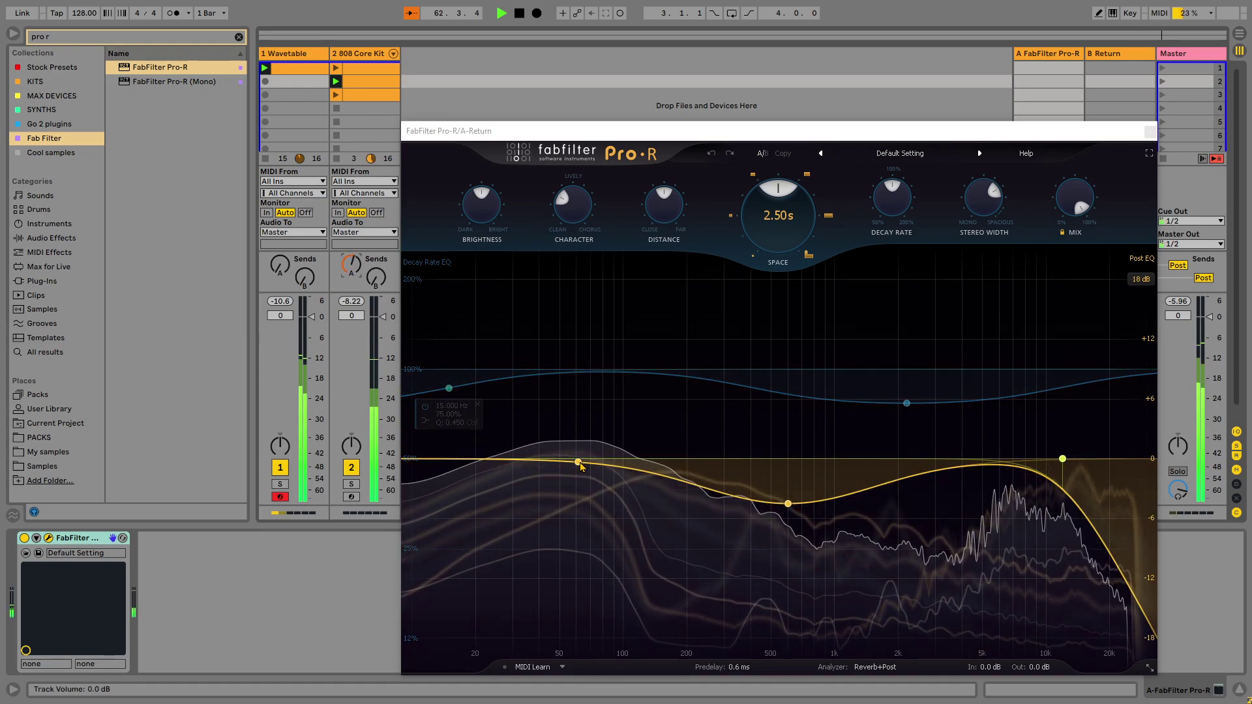
pyautogui.moveTo(622, 467); pyautogui.dragTo(422, 504)
pyautogui.moveTo(466, 634); pyautogui.dragTo(472, 640)
pyautogui.click(450, 585)
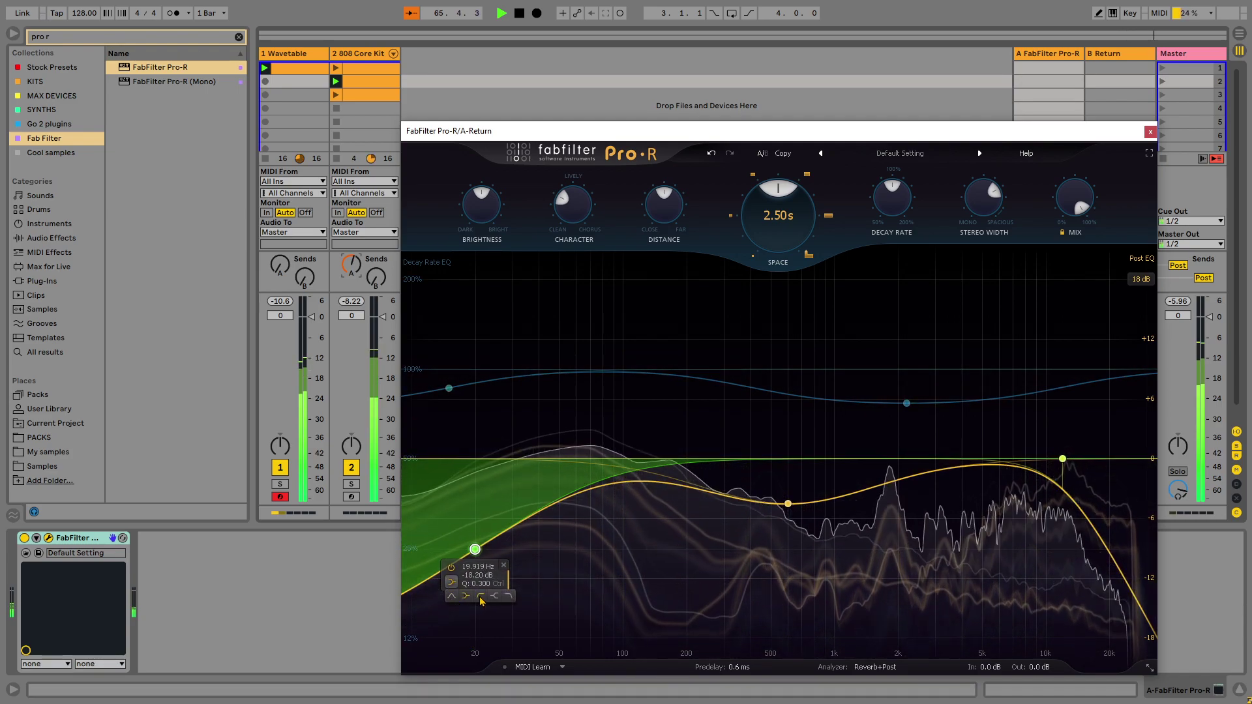
pyautogui.click(481, 597)
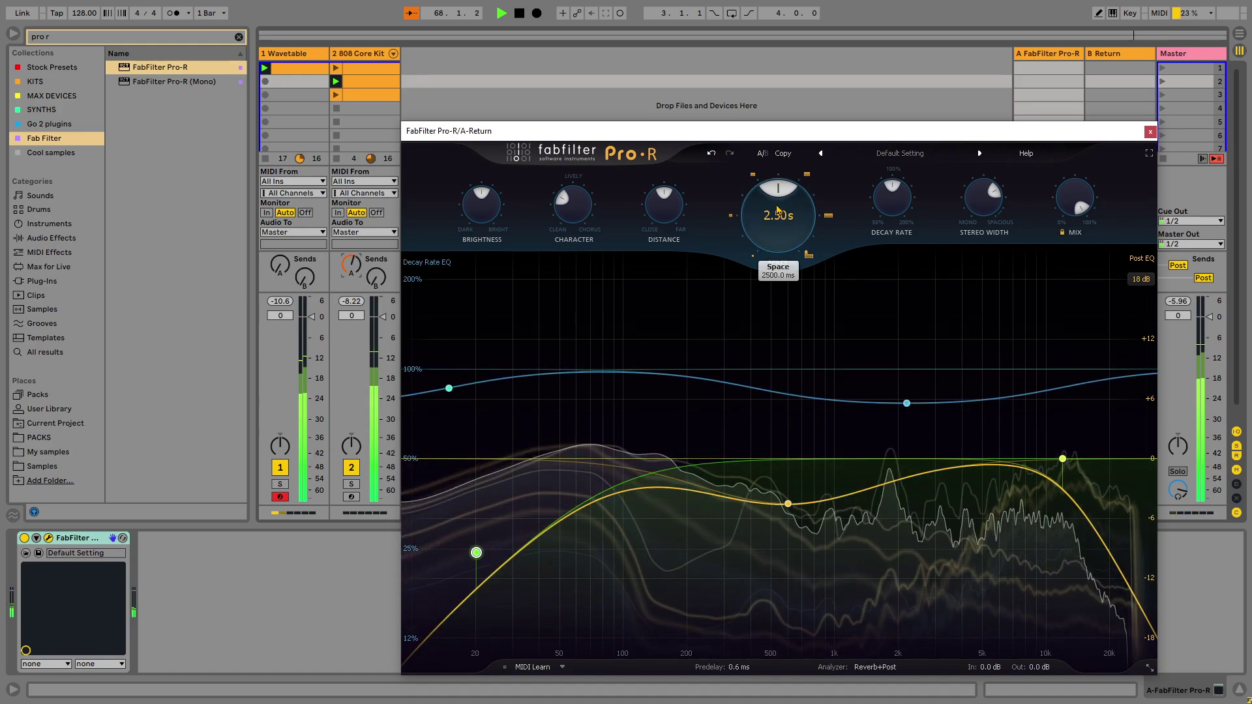
# Set Pro-R's Space to 2.00 s, narrow Stereo Width to about 2% and reduce Distance to 0%.
pyautogui.moveTo(789, 199); pyautogui.dragTo(794, 173)
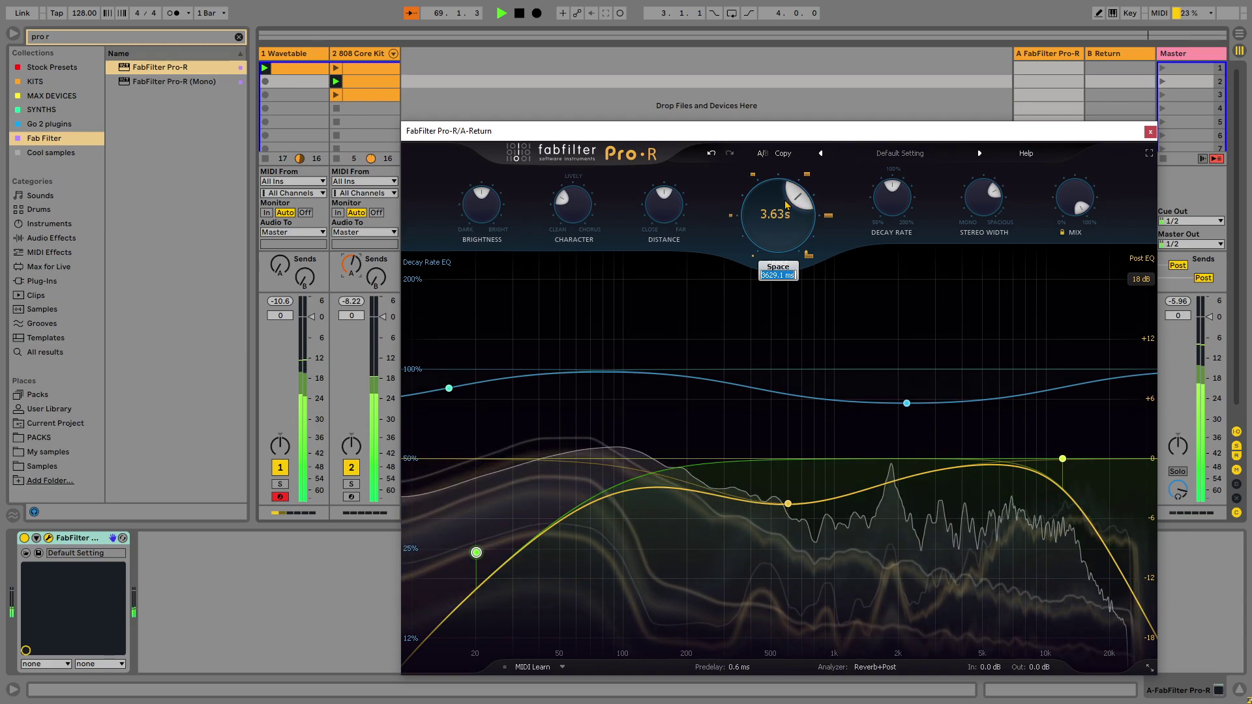
pyautogui.moveTo(781, 223); pyautogui.dragTo(763, 268)
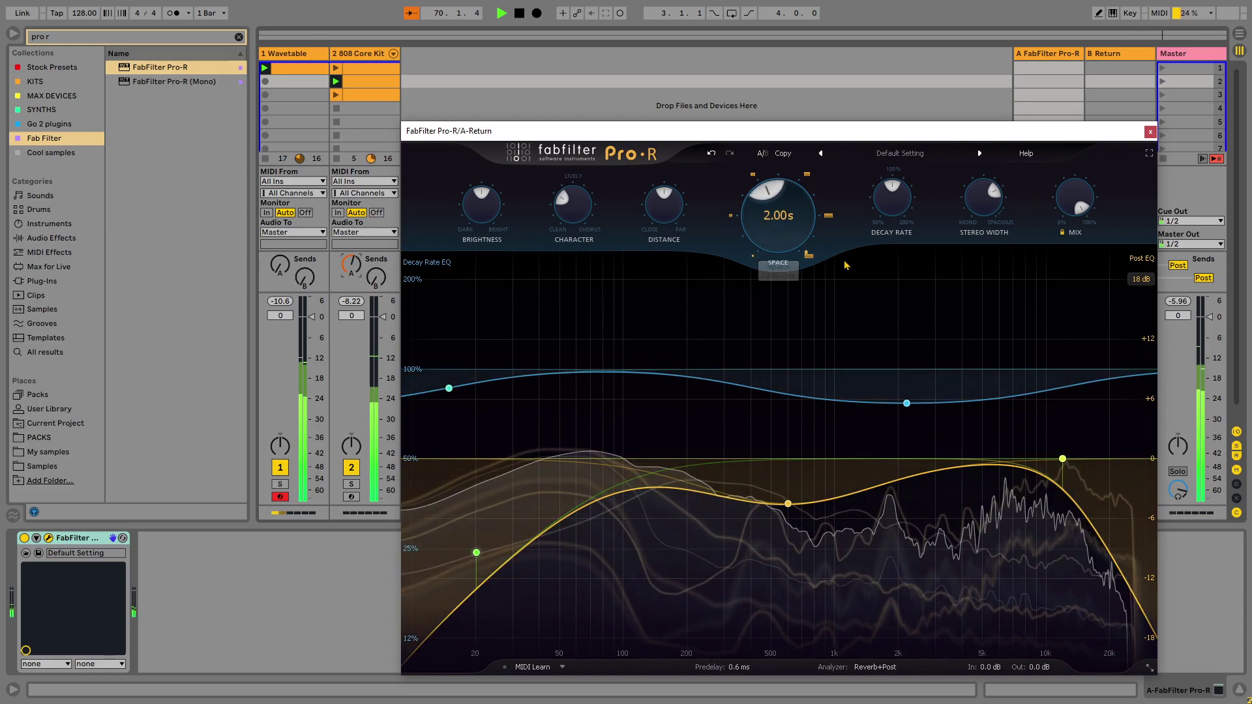
pyautogui.moveTo(982, 242); pyautogui.dragTo(978, 318)
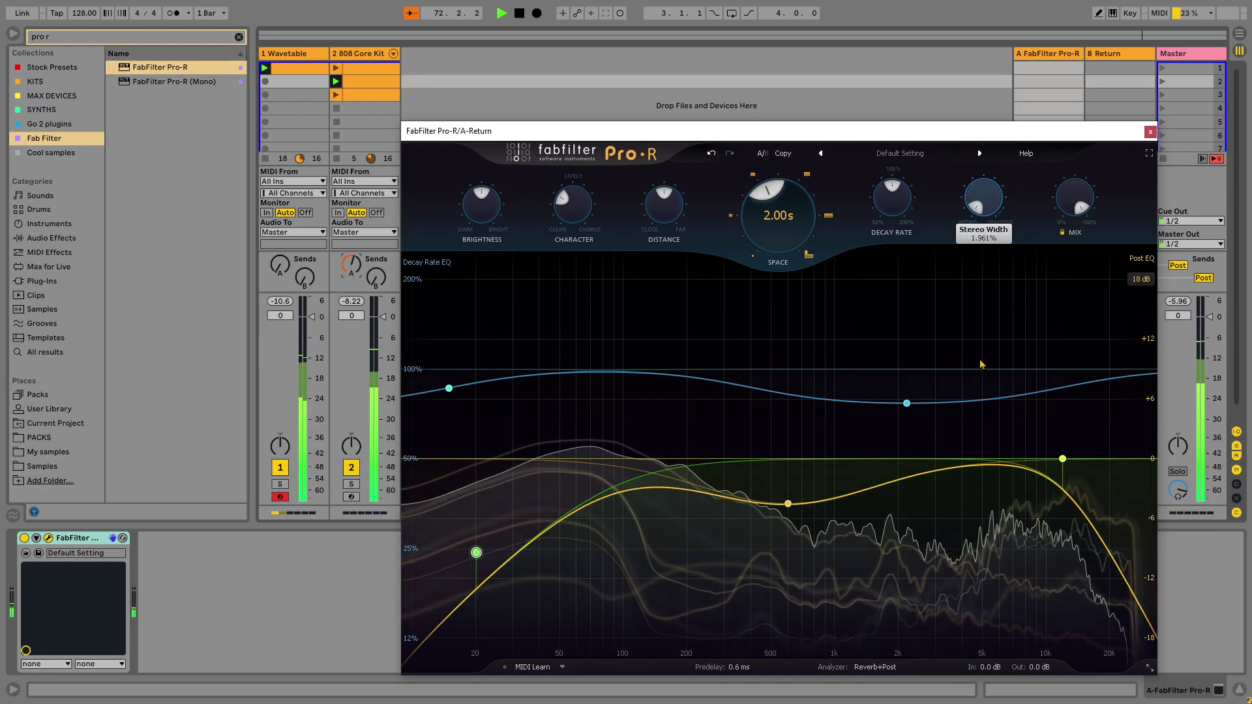
pyautogui.moveTo(668, 219); pyautogui.dragTo(658, 315)
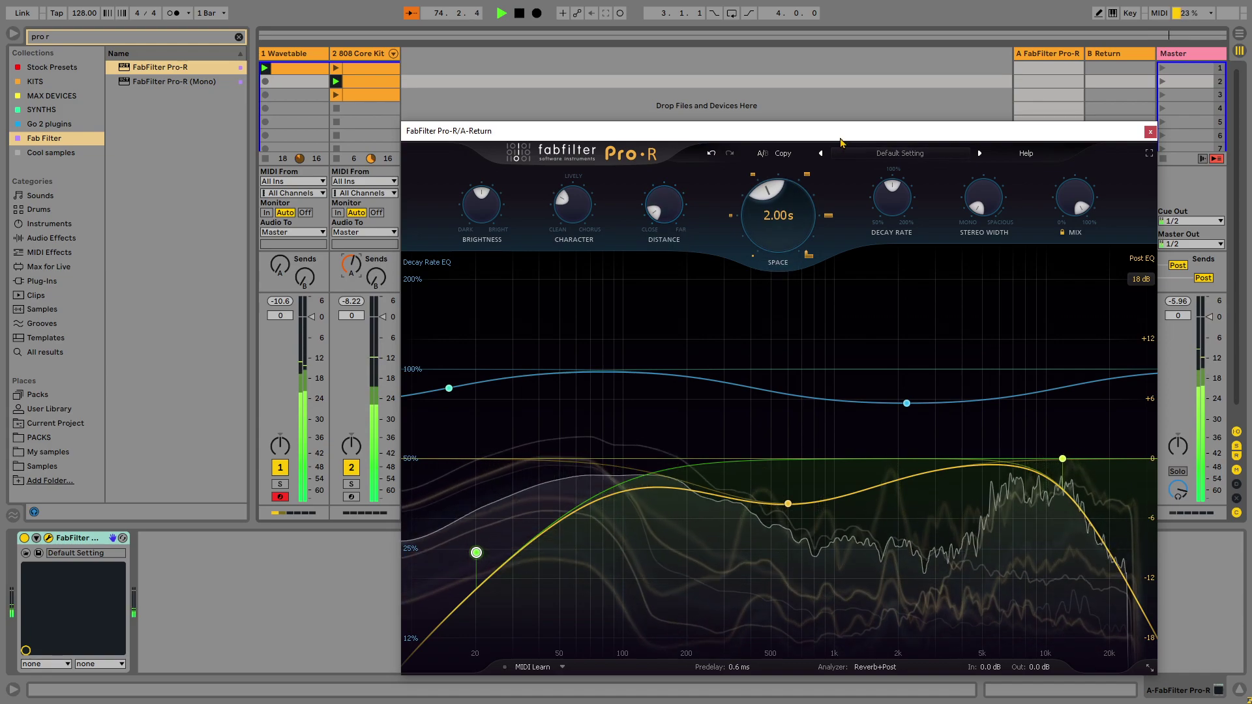
pyautogui.moveTo(841, 140); pyautogui.dragTo(617, 47)
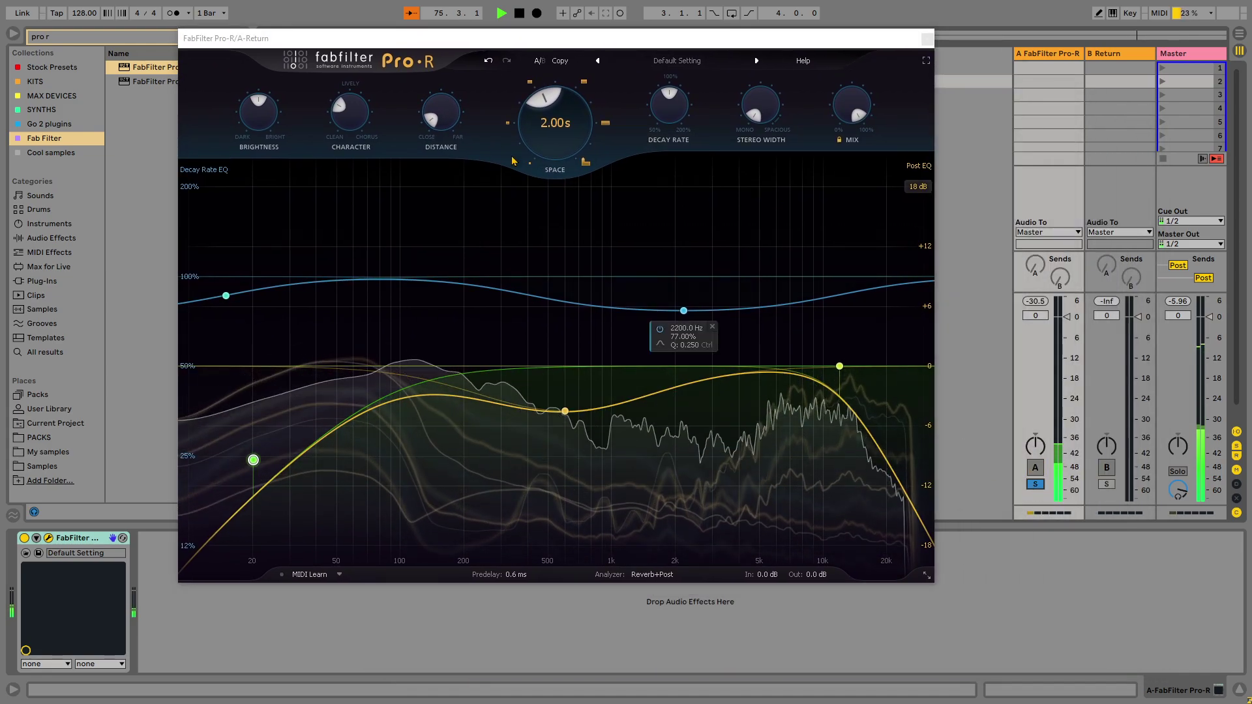
pyautogui.moveTo(441, 112); pyautogui.dragTo(483, 146)
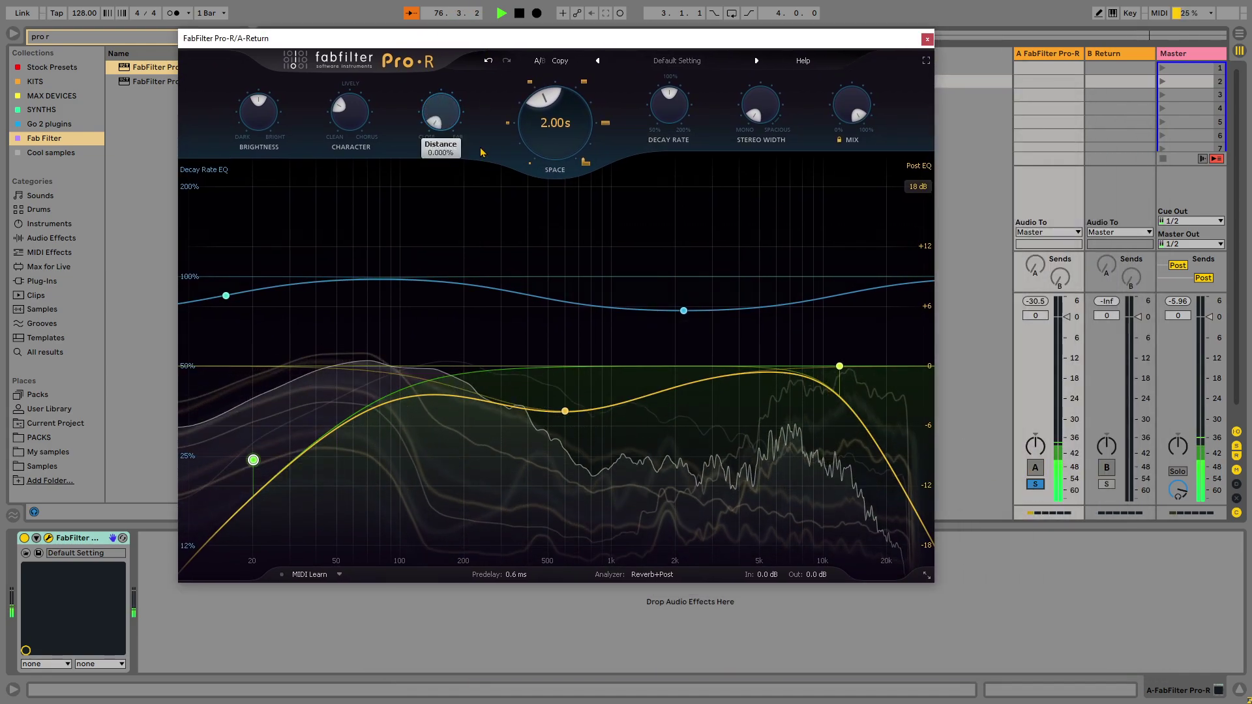
# Set Pro-R's Character to 0%, raise Brightness and shorten Space to 1.56 s, closing the plug-in and unsoloing return A.
pyautogui.moveTo(350, 111); pyautogui.dragTo(348, 217)
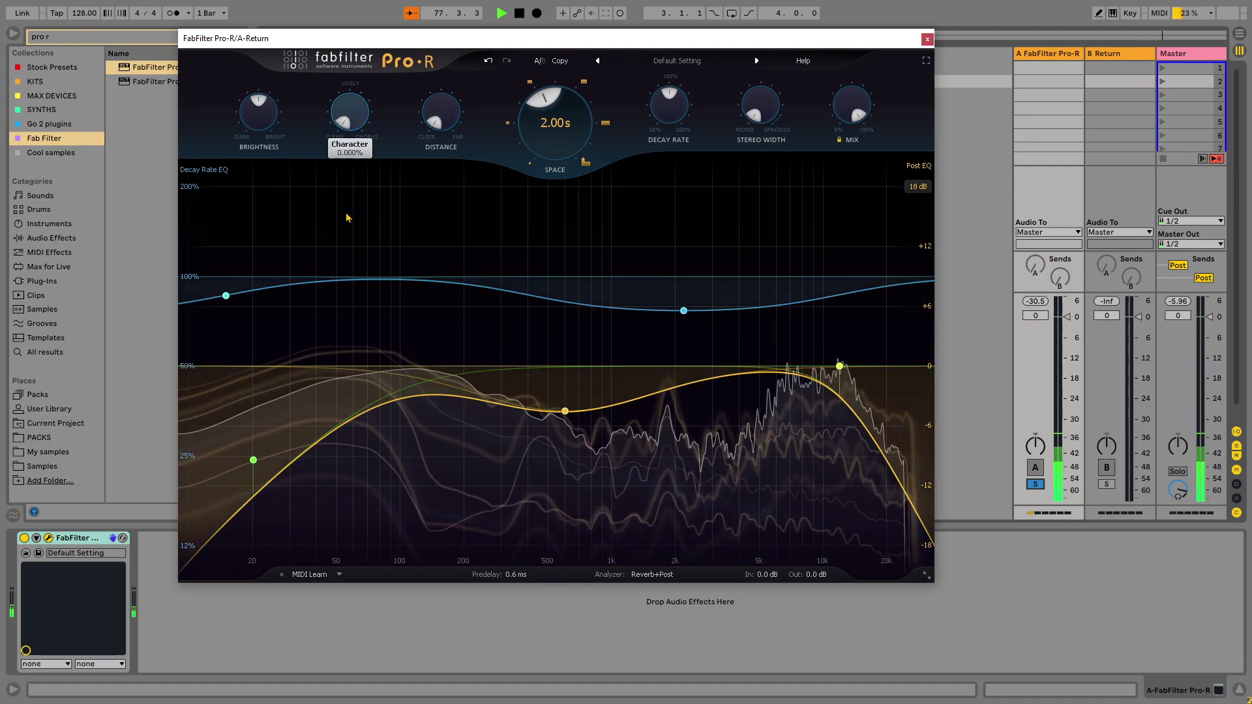
pyautogui.moveTo(261, 133); pyautogui.dragTo(285, 19)
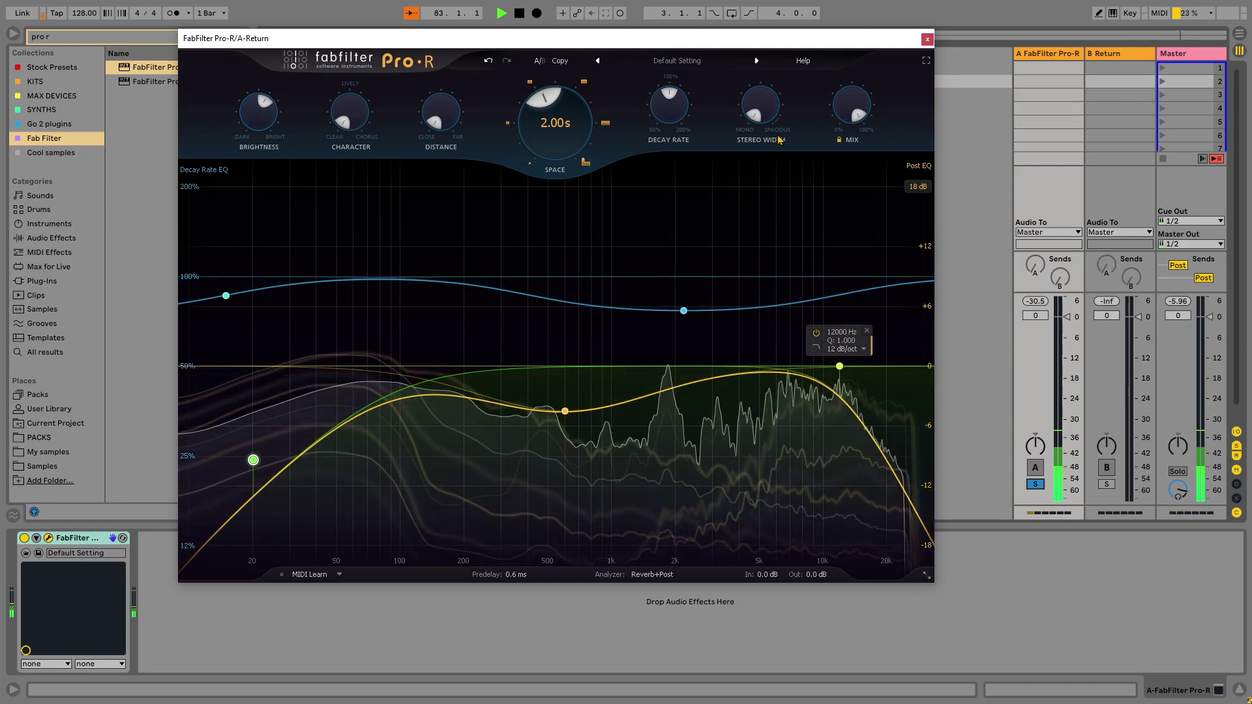
pyautogui.moveTo(555, 121); pyautogui.dragTo(536, 168)
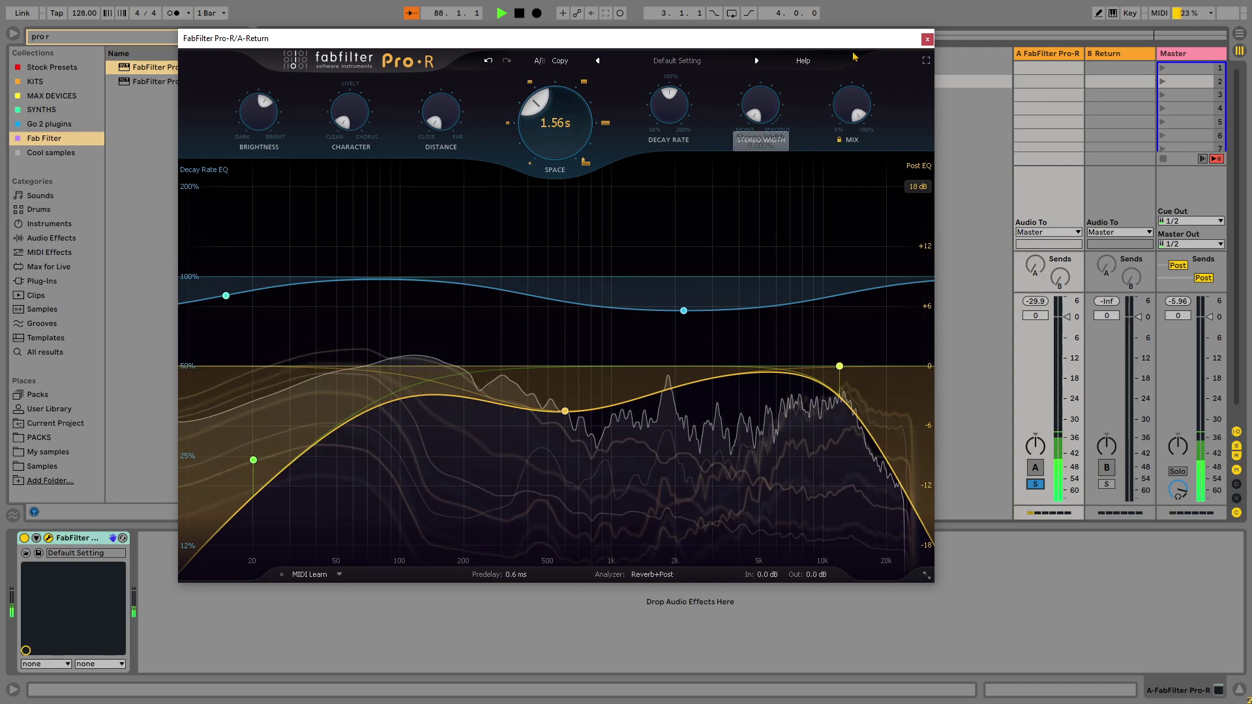
pyautogui.click(927, 39)
pyautogui.click(1037, 485)
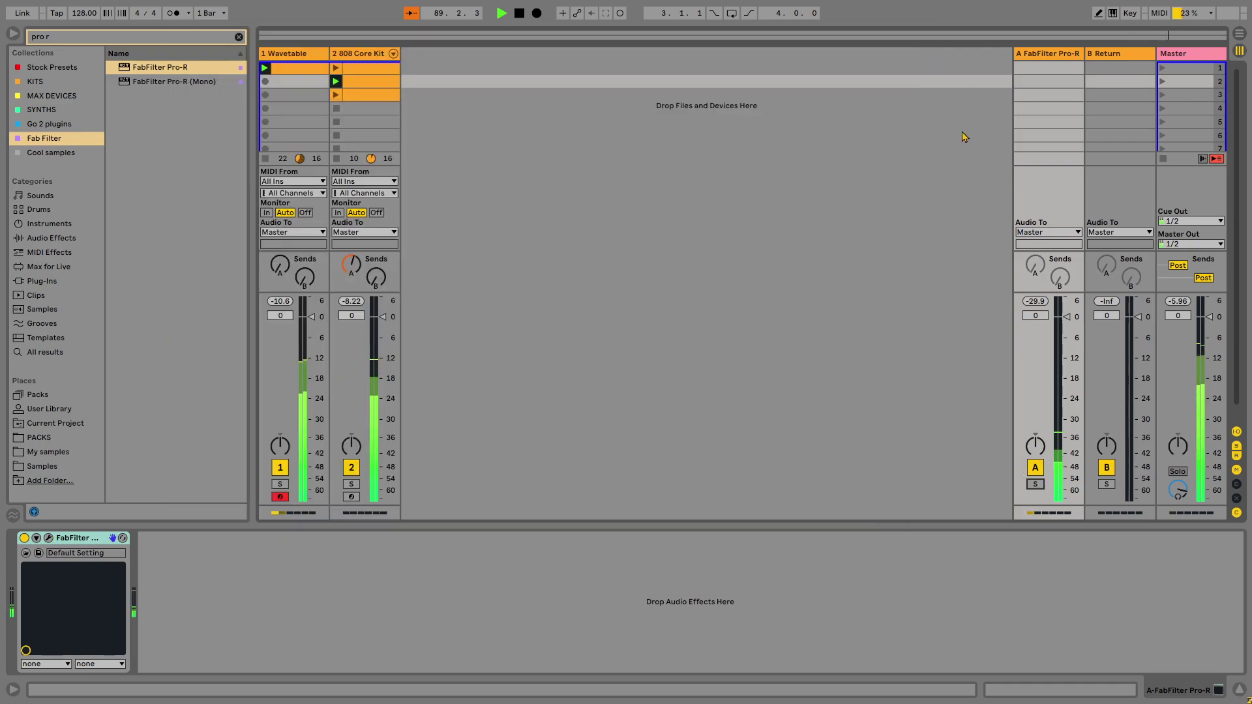
# Add a Saturator after Pro-R on return track A with Drive at 5.71 dB and Output at -1.00 dB.
pyautogui.hotkey('ctrl', 'f')
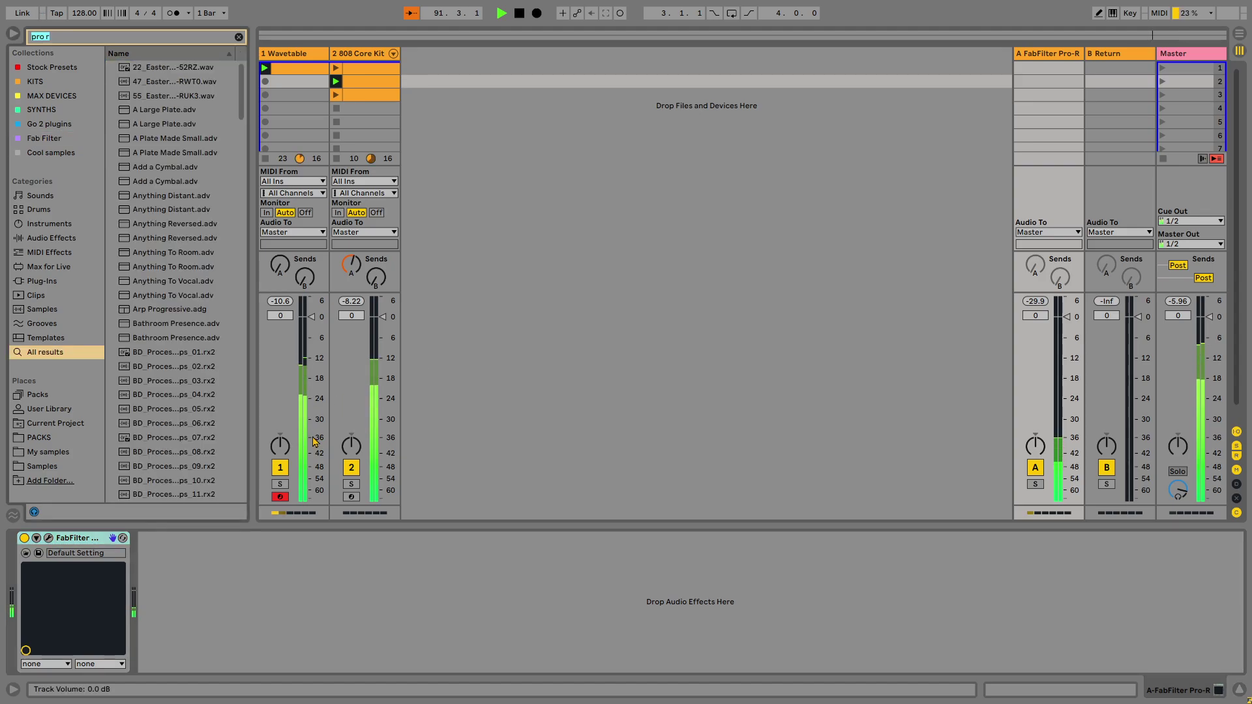
pyautogui.write('satu')
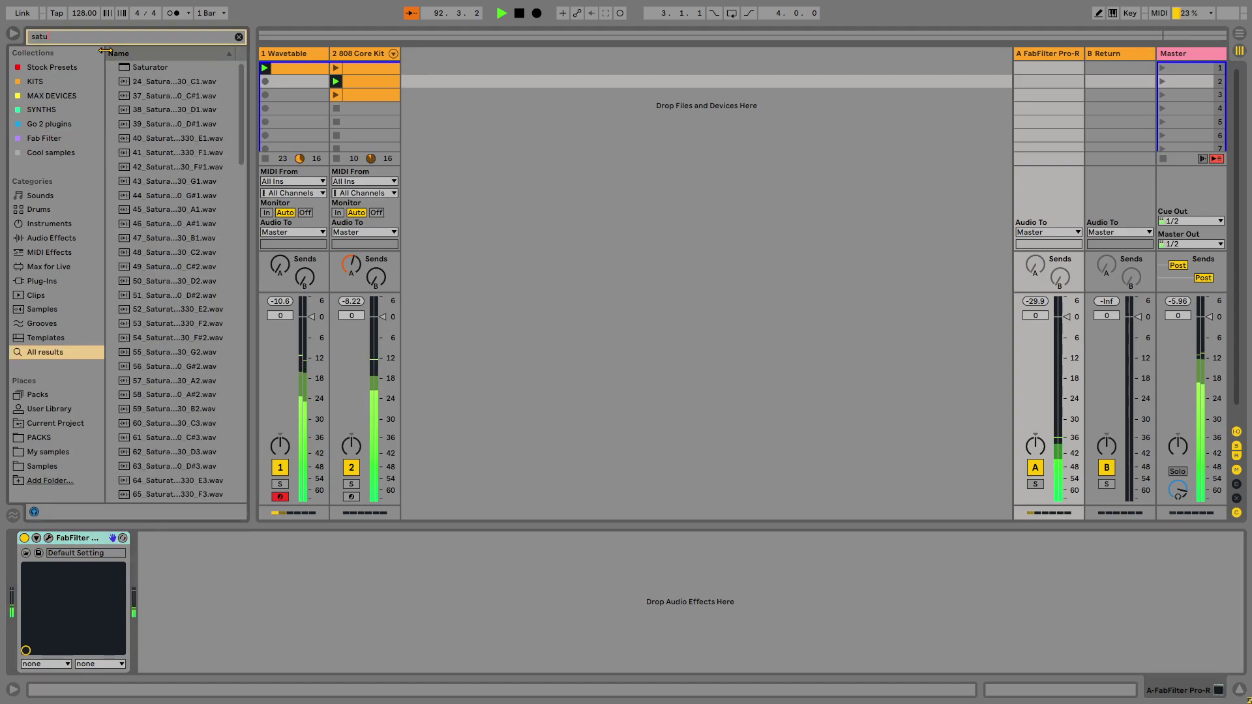
pyautogui.doubleClick(147, 68)
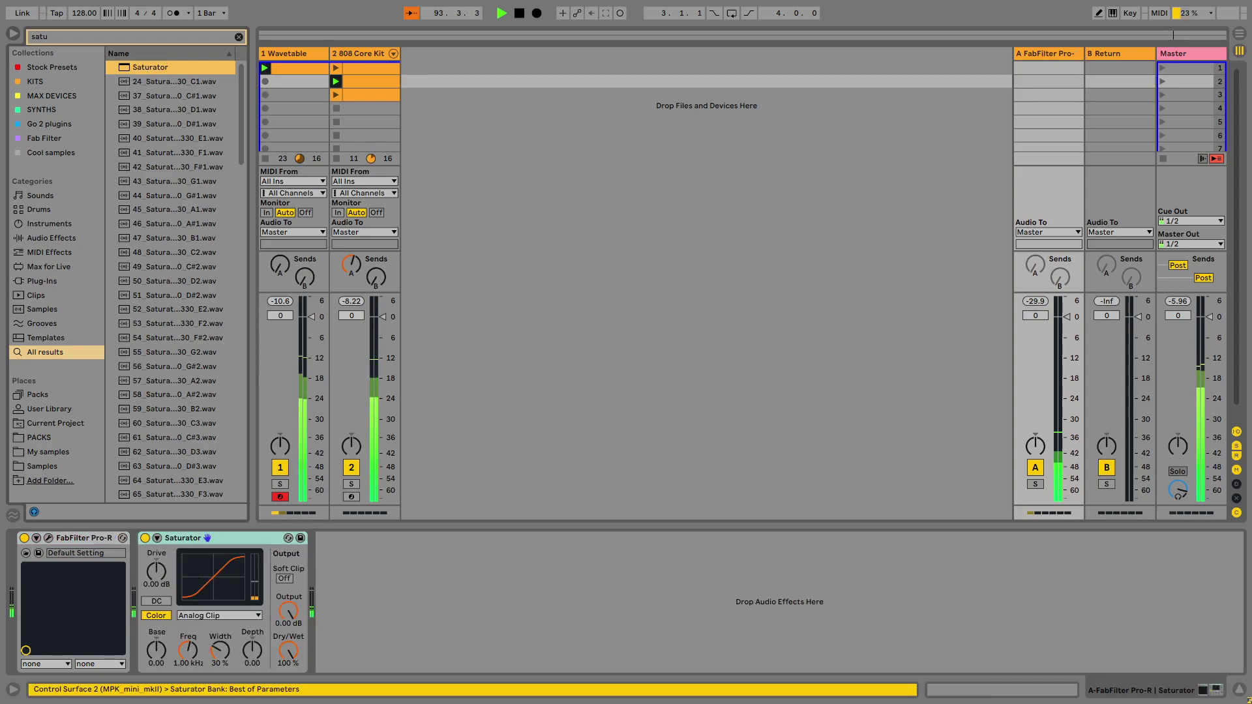
pyautogui.moveTo(163, 579); pyautogui.dragTo(163, 569)
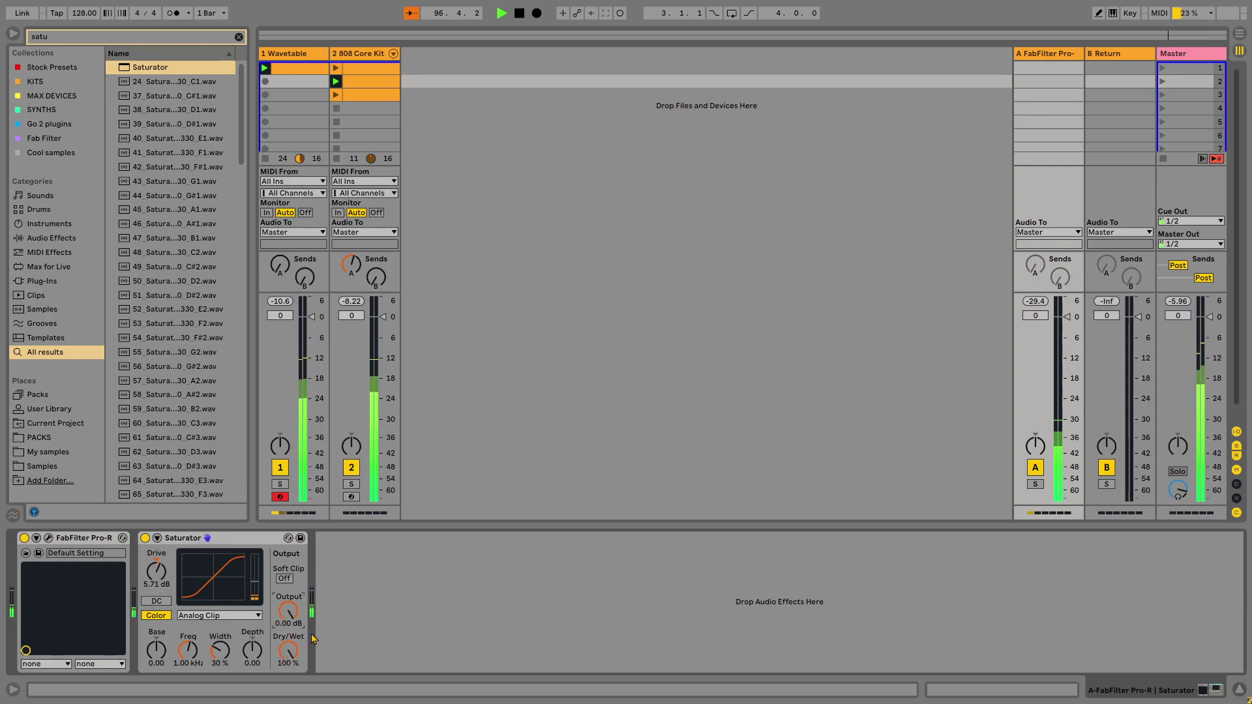
pyautogui.press('Down')
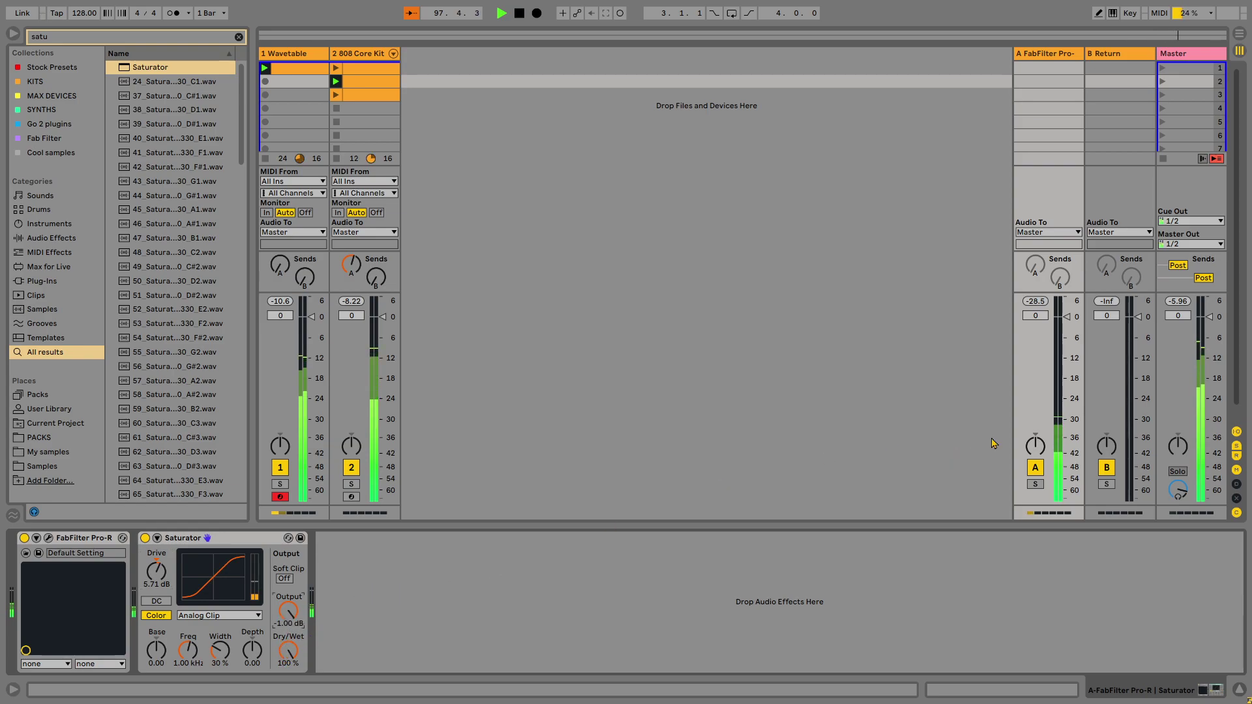
# Solo return track A and compare its sound with the Saturator bypassed and enabled.
pyautogui.click(1038, 484)
pyautogui.click(146, 539)
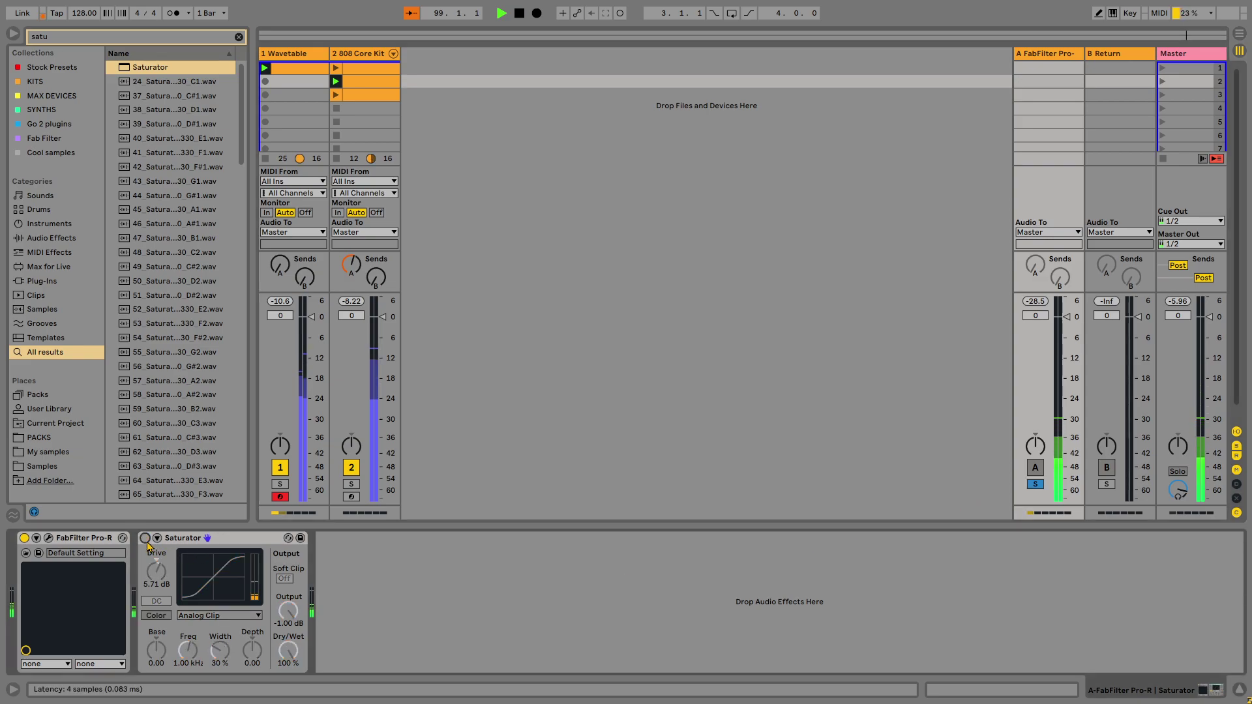
pyautogui.click(146, 539)
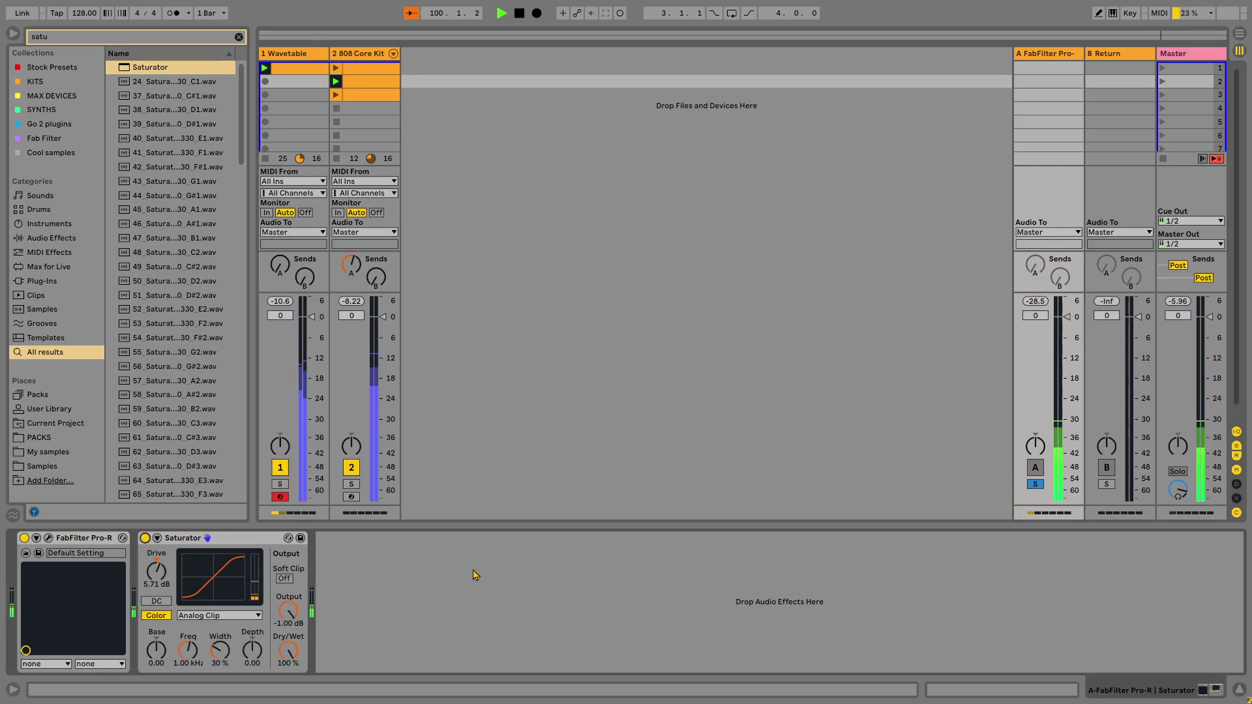
pyautogui.click(1035, 485)
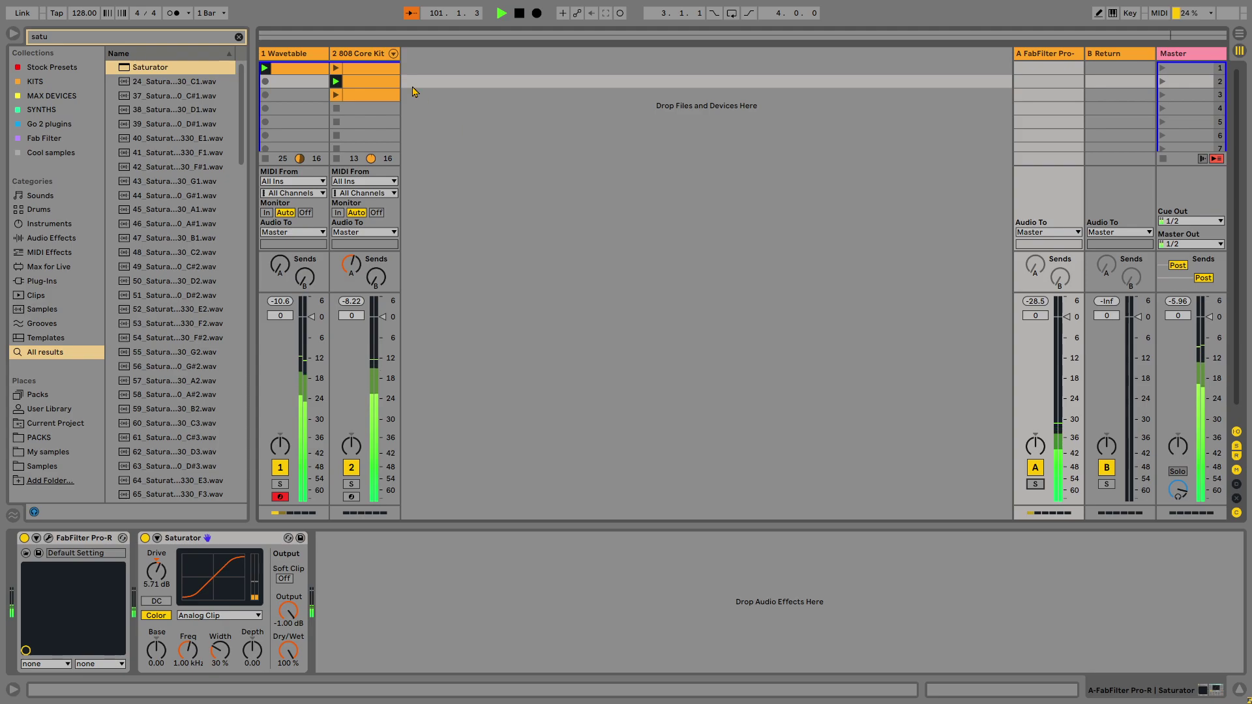
pyautogui.click(385, 55)
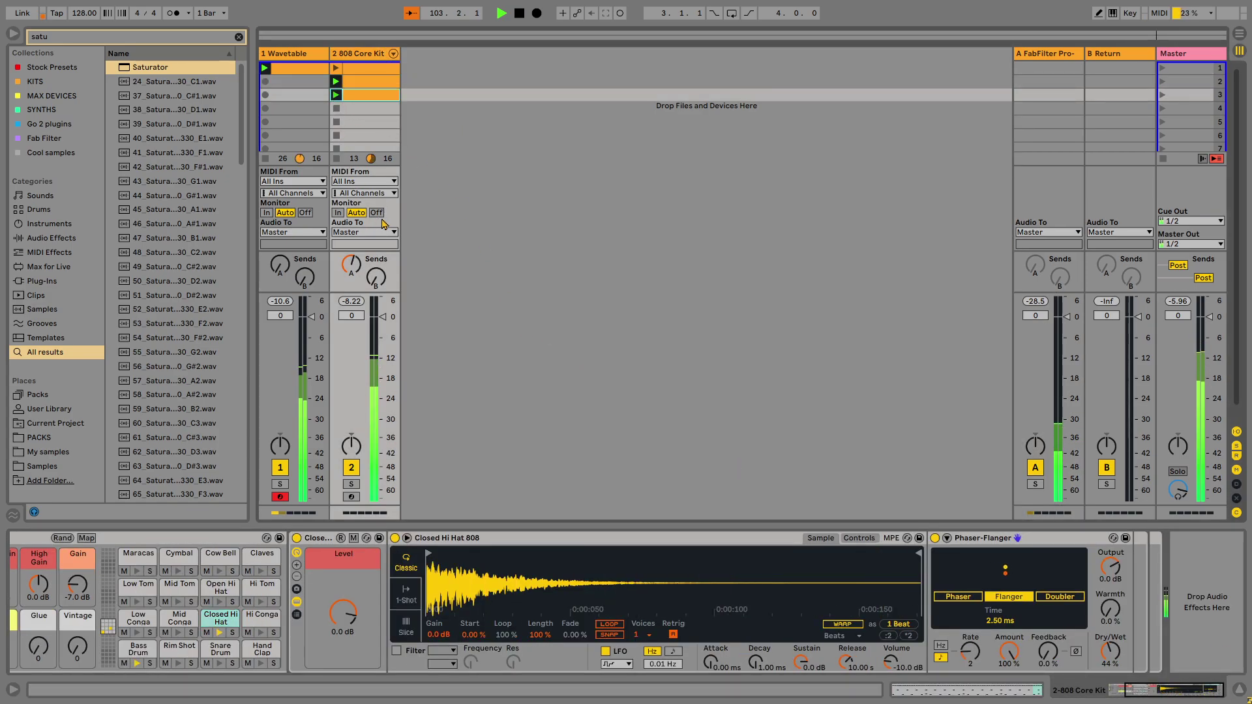
pyautogui.hotkey('ctrl', 'f')
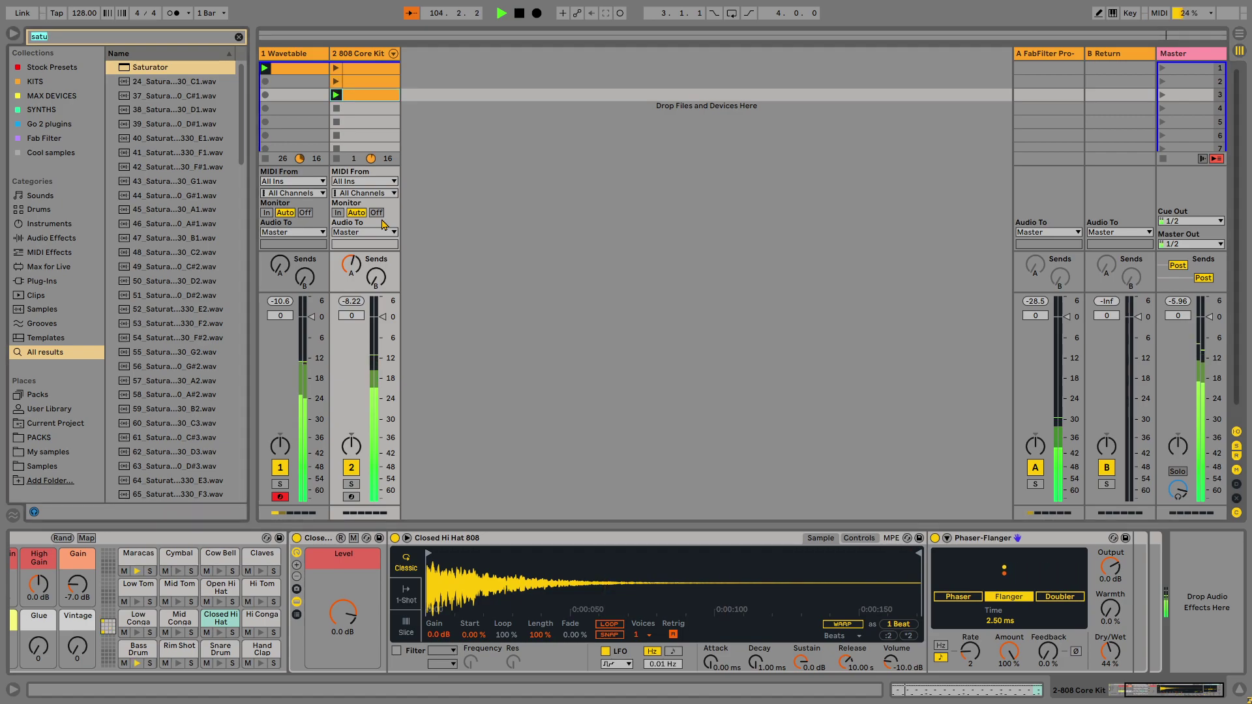
pyautogui.write('pro q')
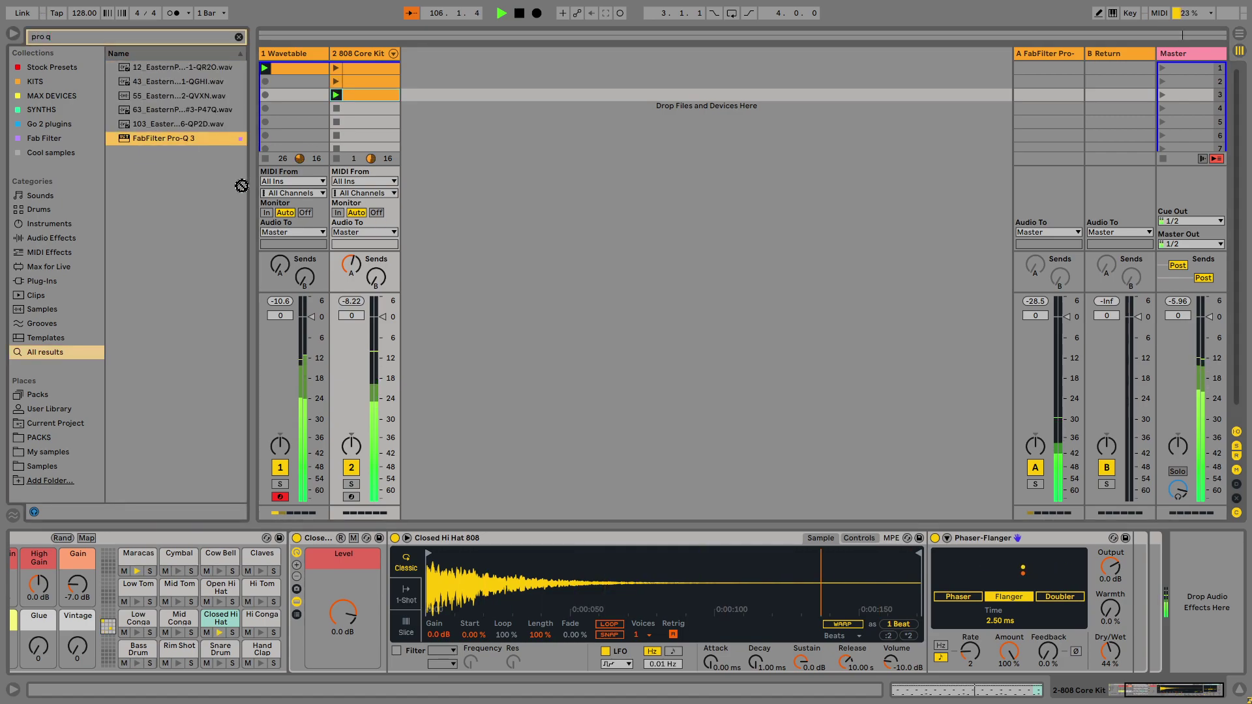
pyautogui.moveTo(242, 186); pyautogui.dragTo(1178, 579)
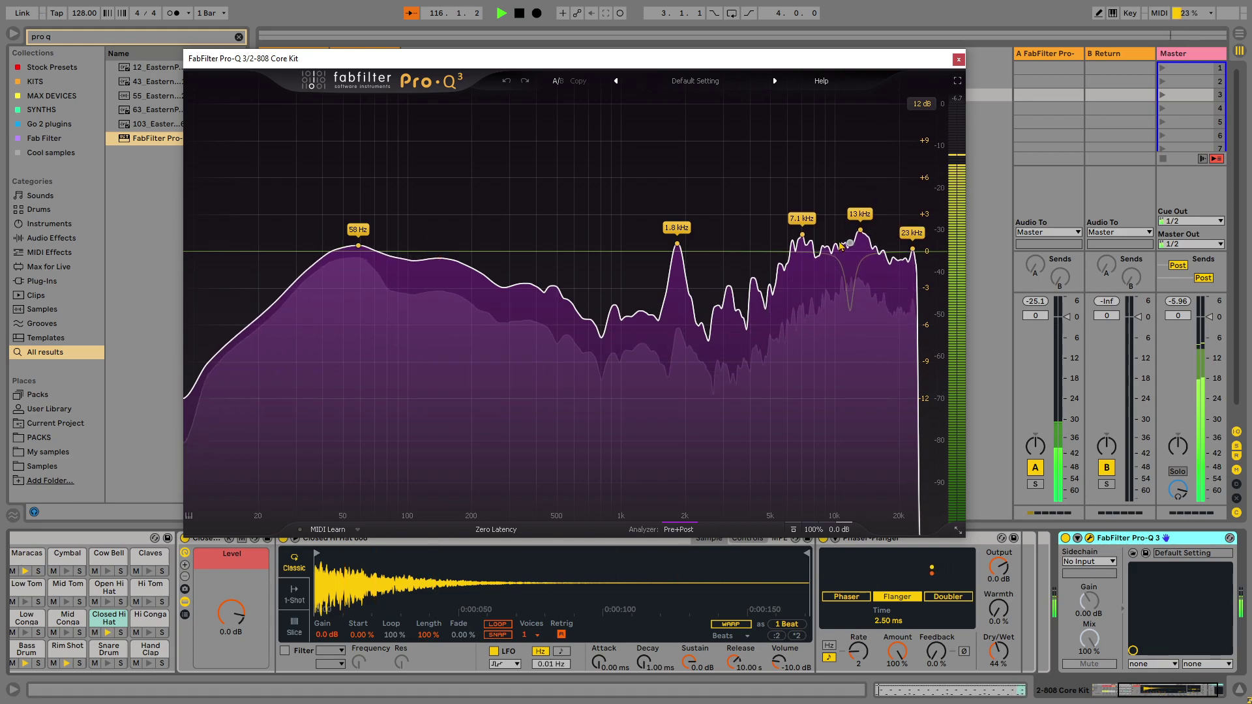
# Cut a narrow bell band by about 4.5 dB near 12 kHz in the drum track's Pro-Q 3 and close its window.
pyautogui.moveTo(841, 243); pyautogui.dragTo(850, 308)
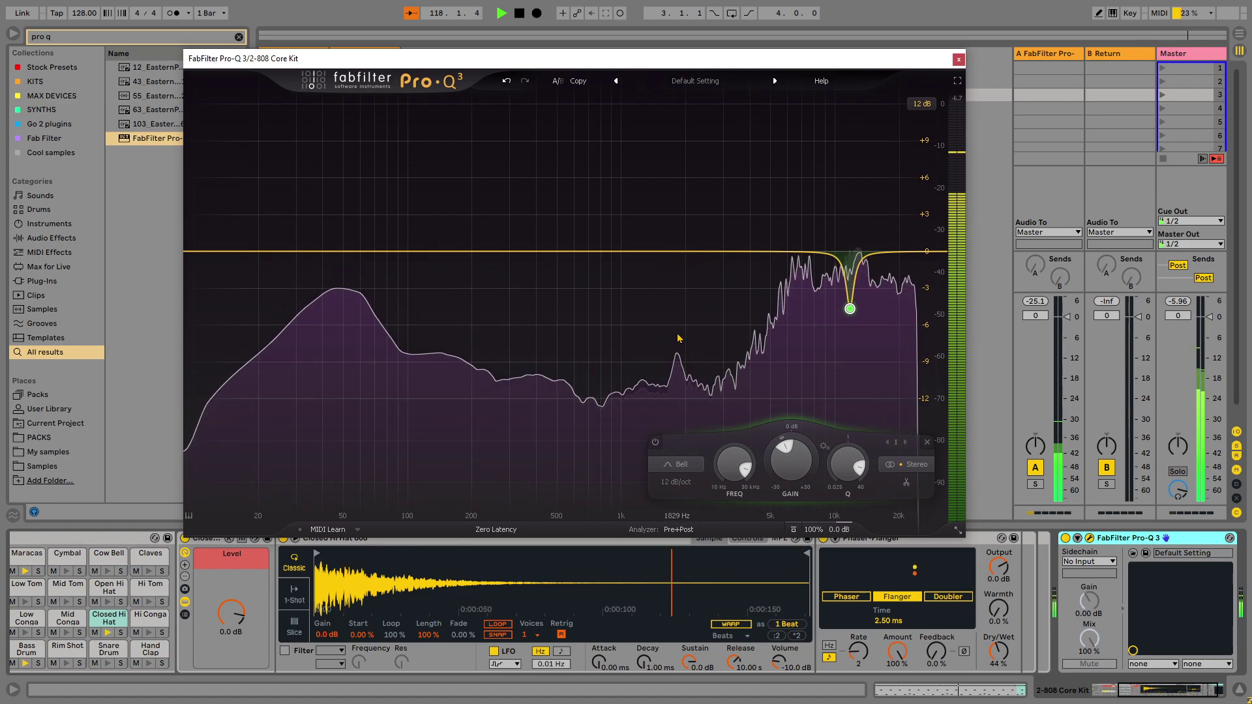
pyautogui.moveTo(680, 377); pyautogui.dragTo(678, 285)
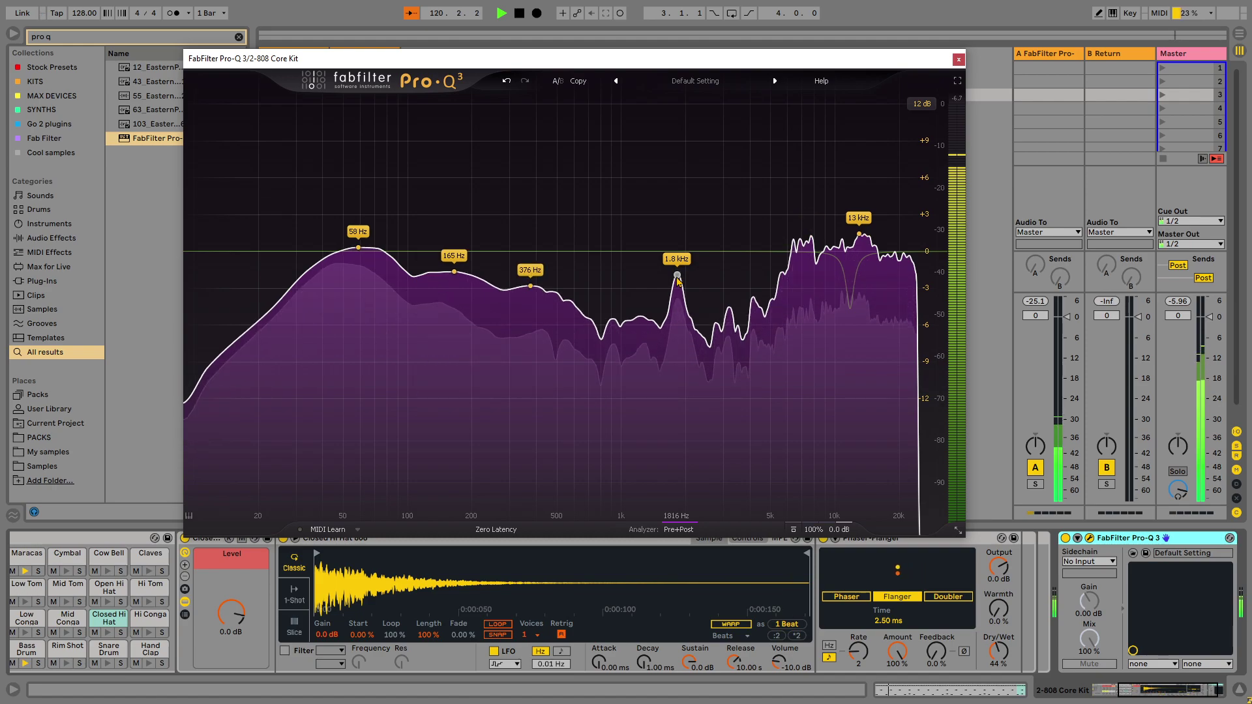
pyautogui.moveTo(678, 280); pyautogui.dragTo(678, 282)
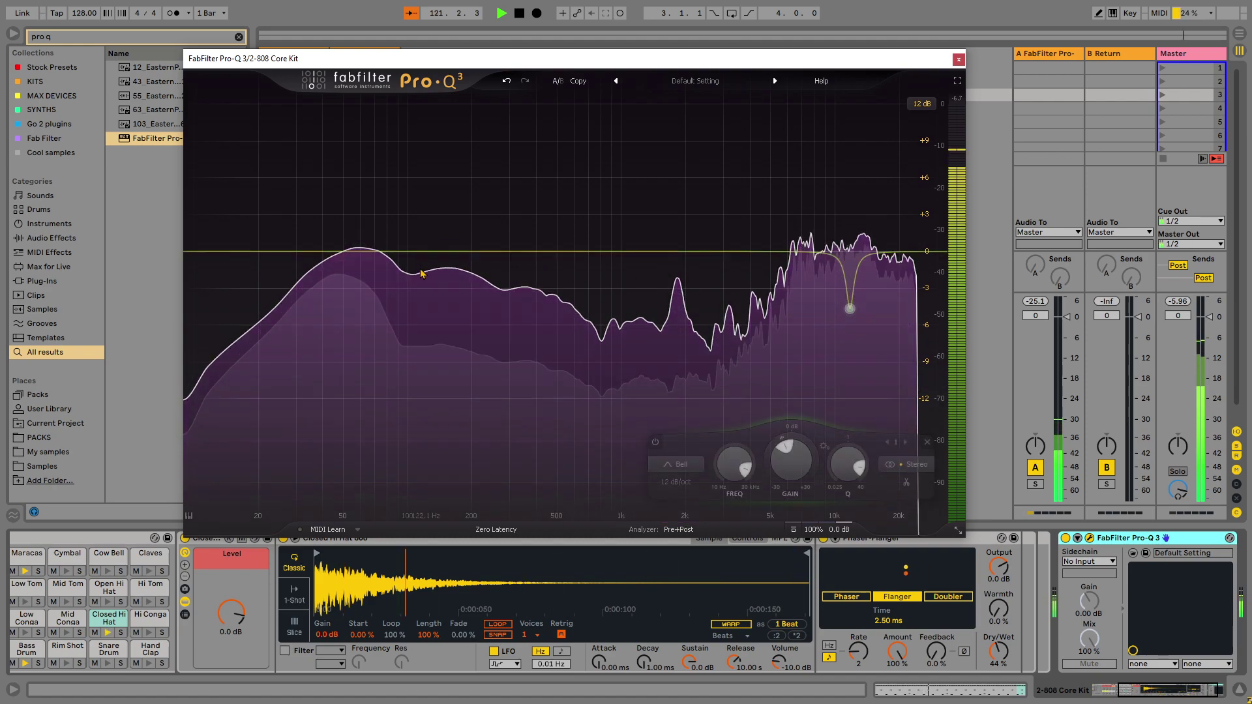
pyautogui.click(958, 60)
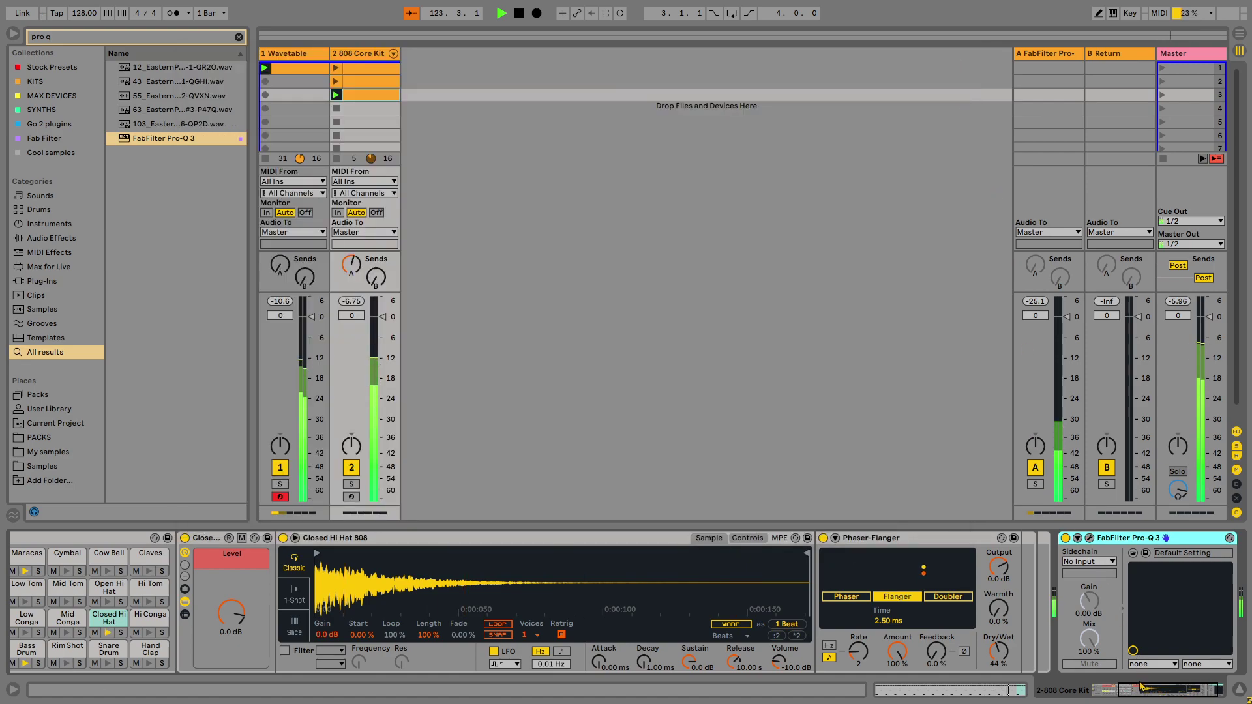
# Reopen the 808 Core Kit's Pro-Q 3, pull the low mids down slightly and close its window.
pyautogui.moveTo(1140, 686); pyautogui.dragTo(1191, 690)
pyautogui.doubleClick(1101, 544)
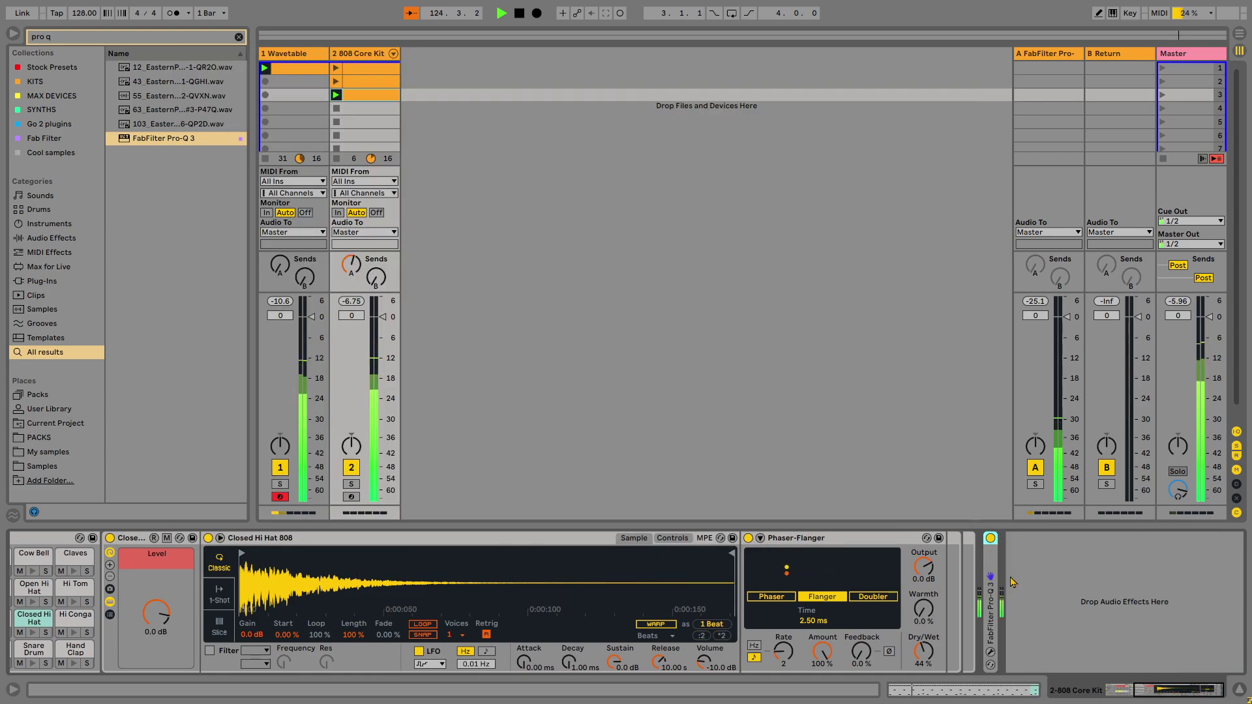
pyautogui.doubleClick(991, 592)
pyautogui.click(1015, 539)
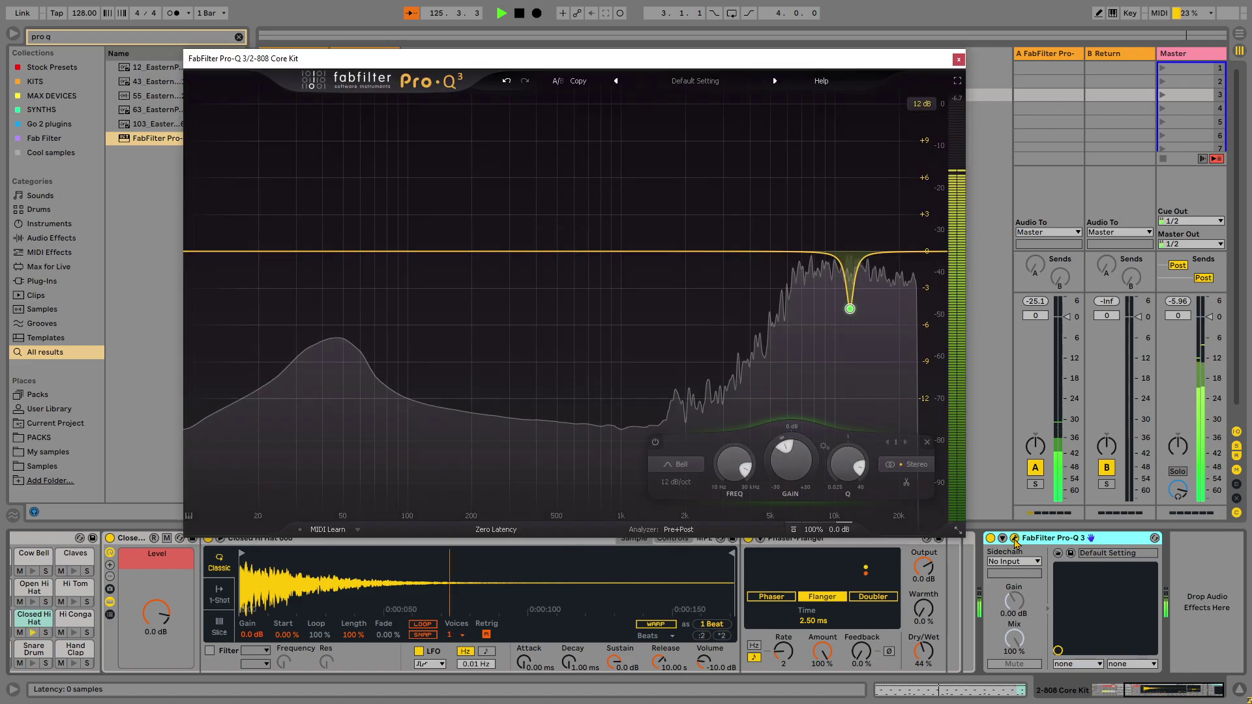
pyautogui.moveTo(559, 252); pyautogui.dragTo(592, 265)
pyautogui.click(958, 60)
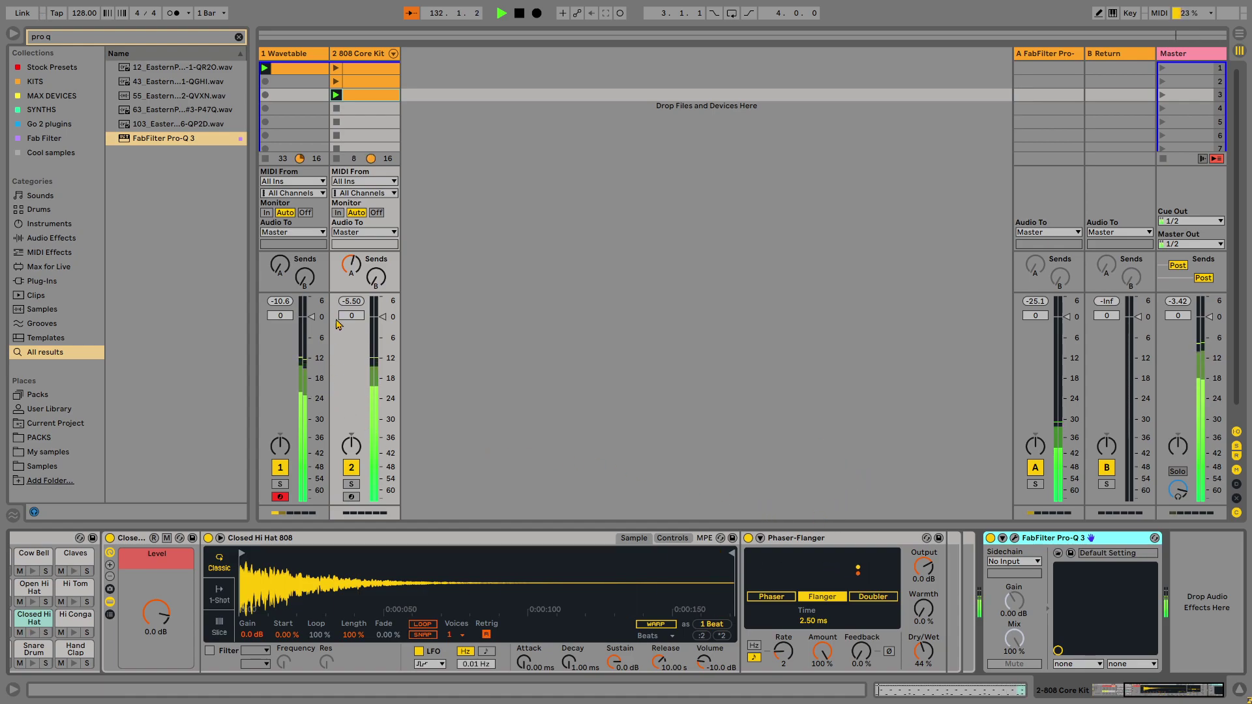
# Insert a new MIDI track after the 808 Core Kit track.
pyautogui.rightClick(468, 99)
pyautogui.click(492, 115)
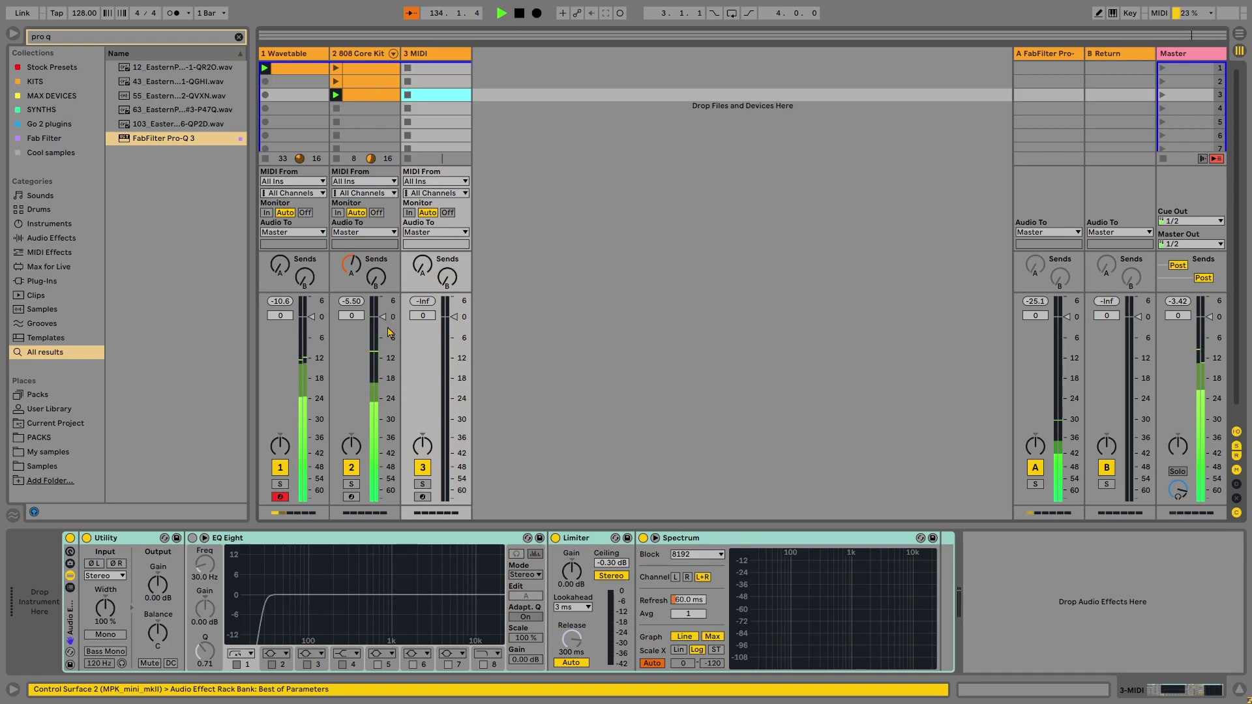
# Add Drum Buss before Pro-Q 3 on the 808 Core Kit track with 17% Drive, 9.20 kHz Damp and -2.00 dB output.
pyautogui.click(360, 57)
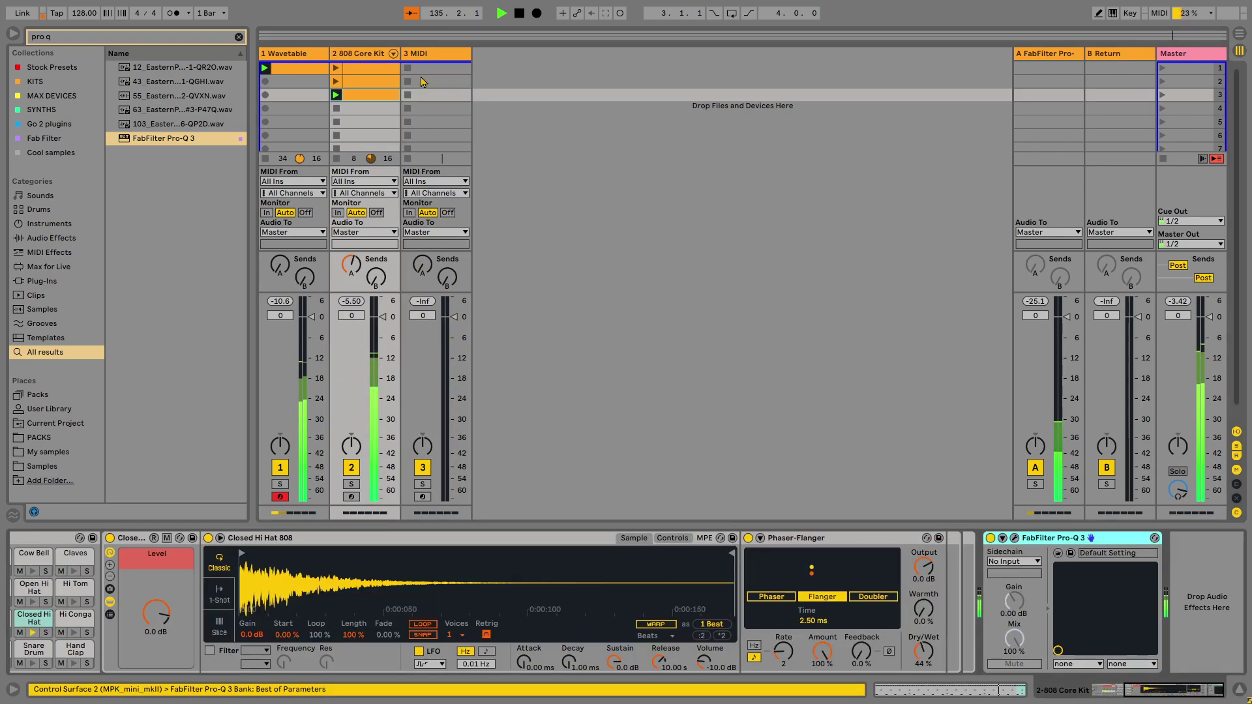
pyautogui.hotkey('ctrl', 'f')
pyautogui.write('druim')
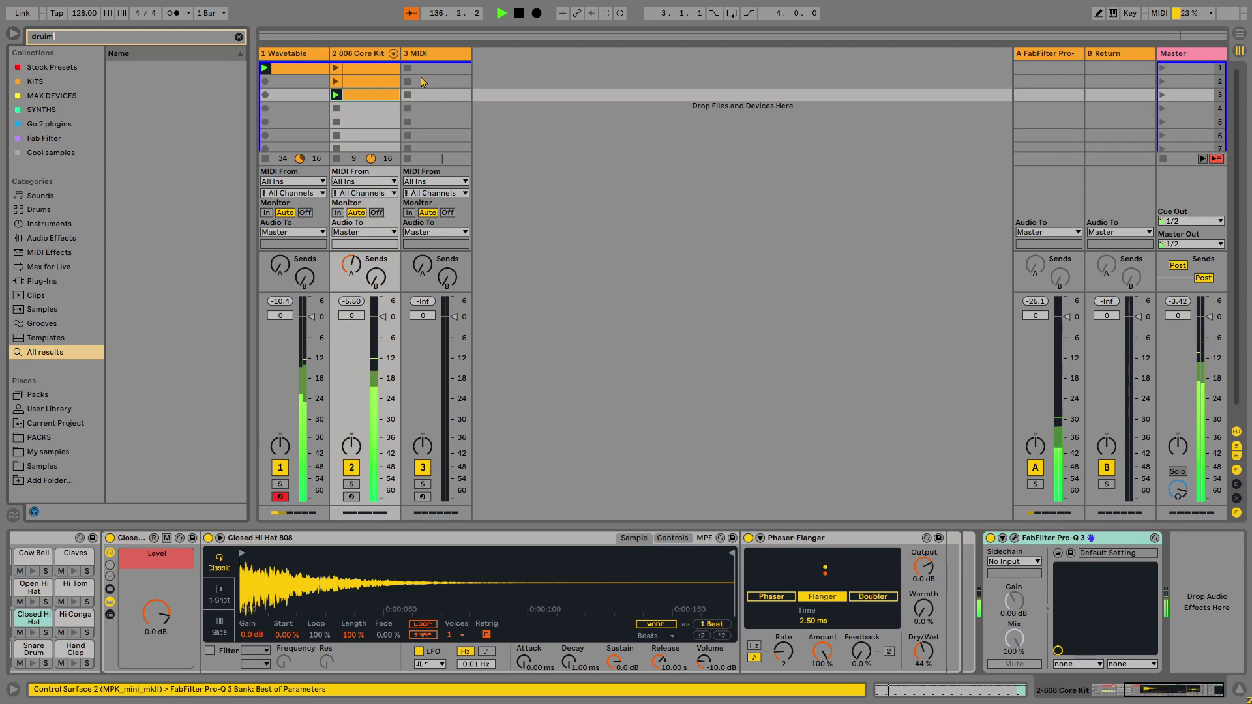
pyautogui.press('BackSpace')
pyautogui.press('BackSpace')
pyautogui.moveTo(141, 70); pyautogui.dragTo(1003, 587)
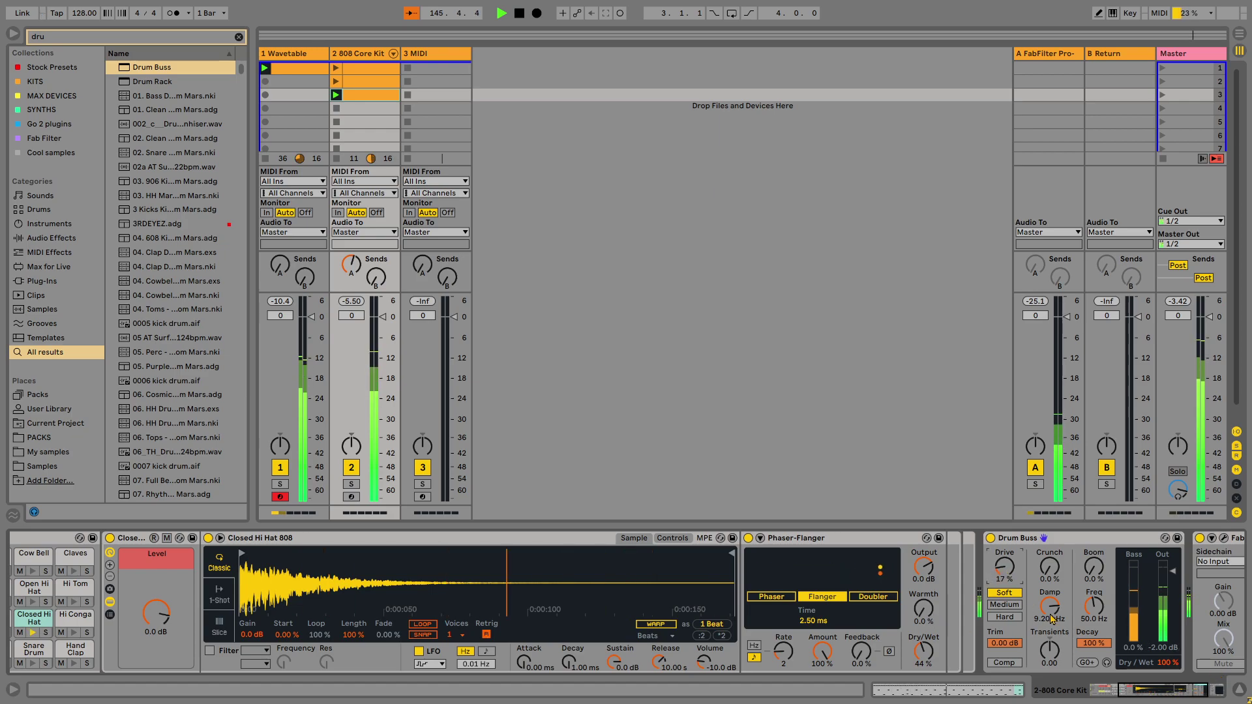
pyautogui.moveTo(1146, 691); pyautogui.dragTo(1162, 692)
# Create an empty MIDI clip in the third track's first slot and load Wavetable from the SYNTHS collection onto the track.
pyautogui.click(457, 95)
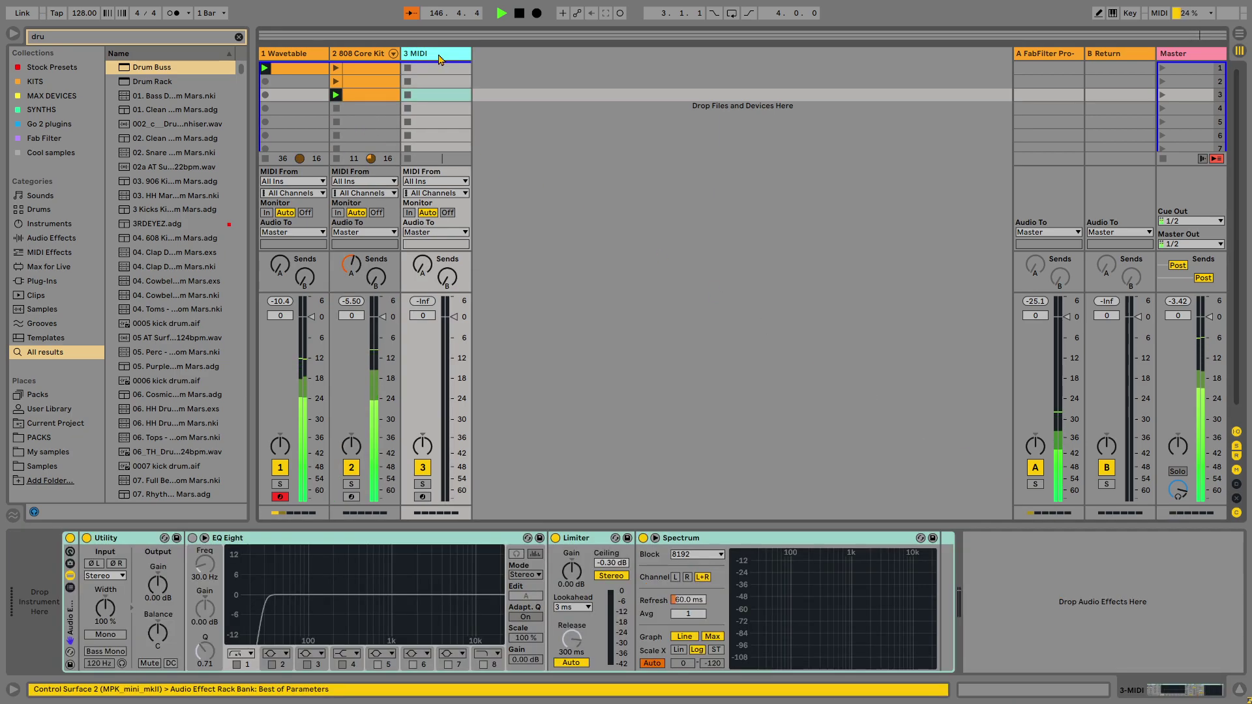
pyautogui.doubleClick(437, 68)
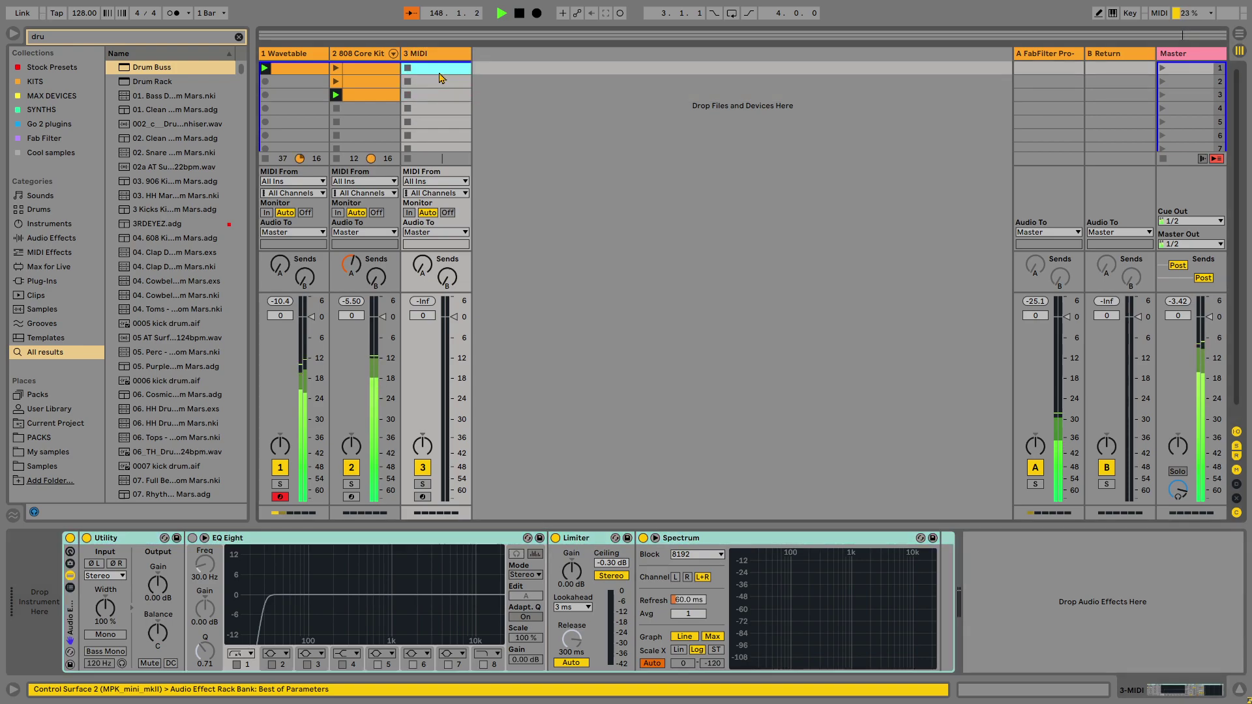
pyautogui.click(239, 38)
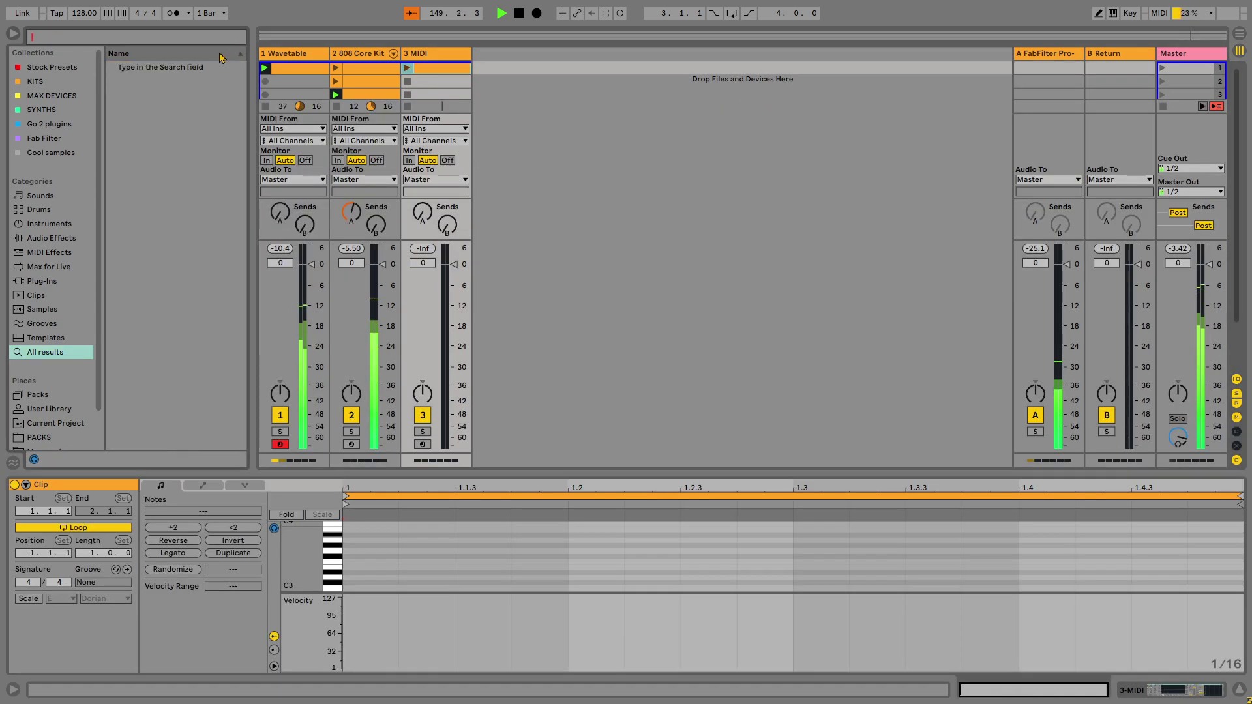
pyautogui.click(44, 124)
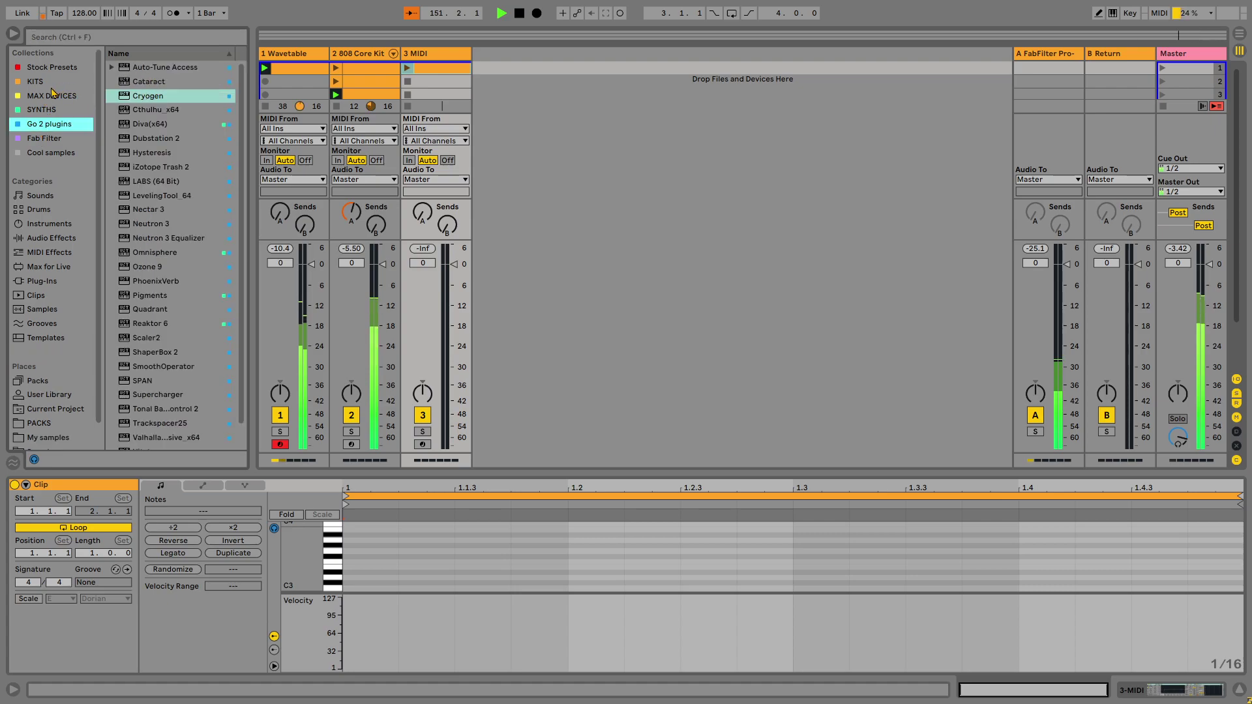
pyautogui.click(52, 95)
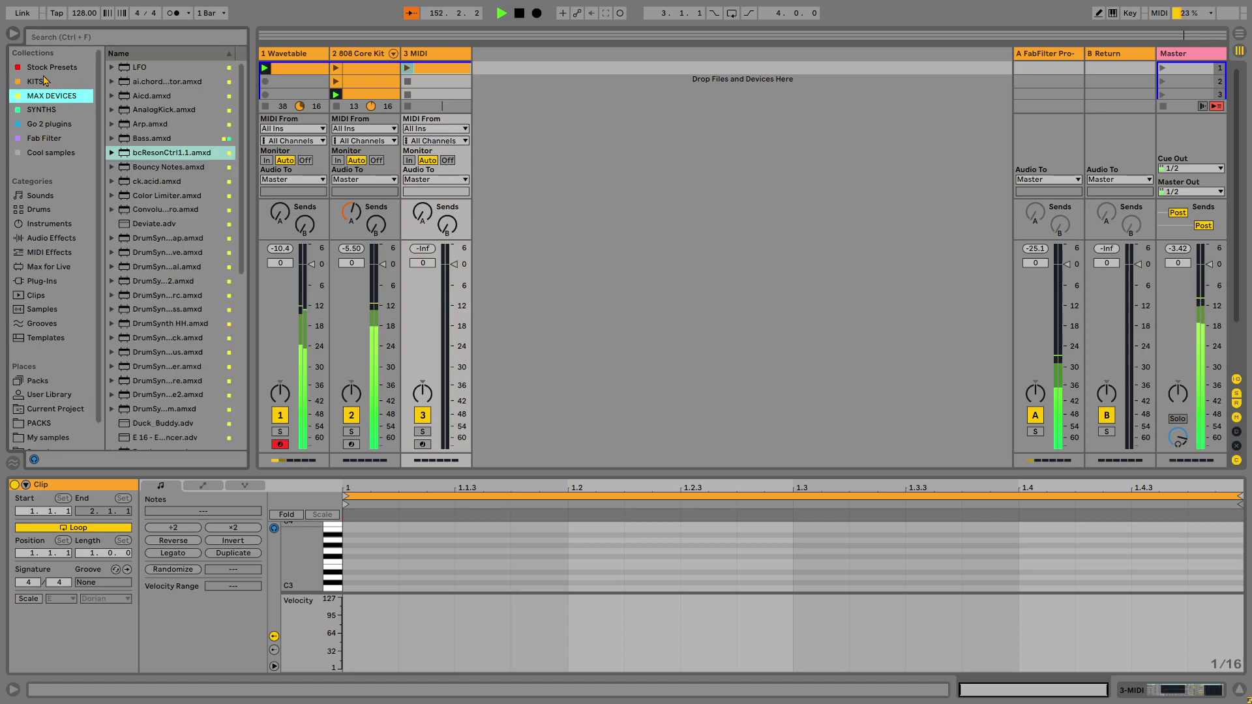
pyautogui.click(92, 69)
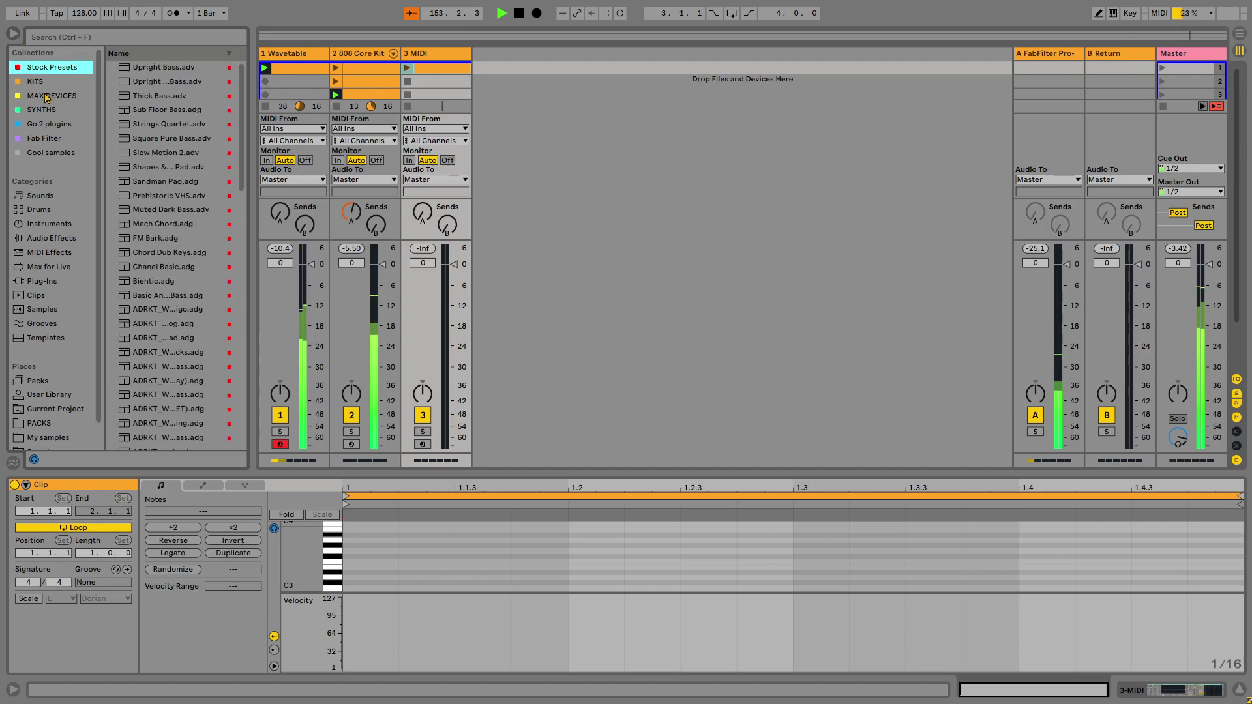
pyautogui.click(63, 110)
pyautogui.doubleClick(139, 100)
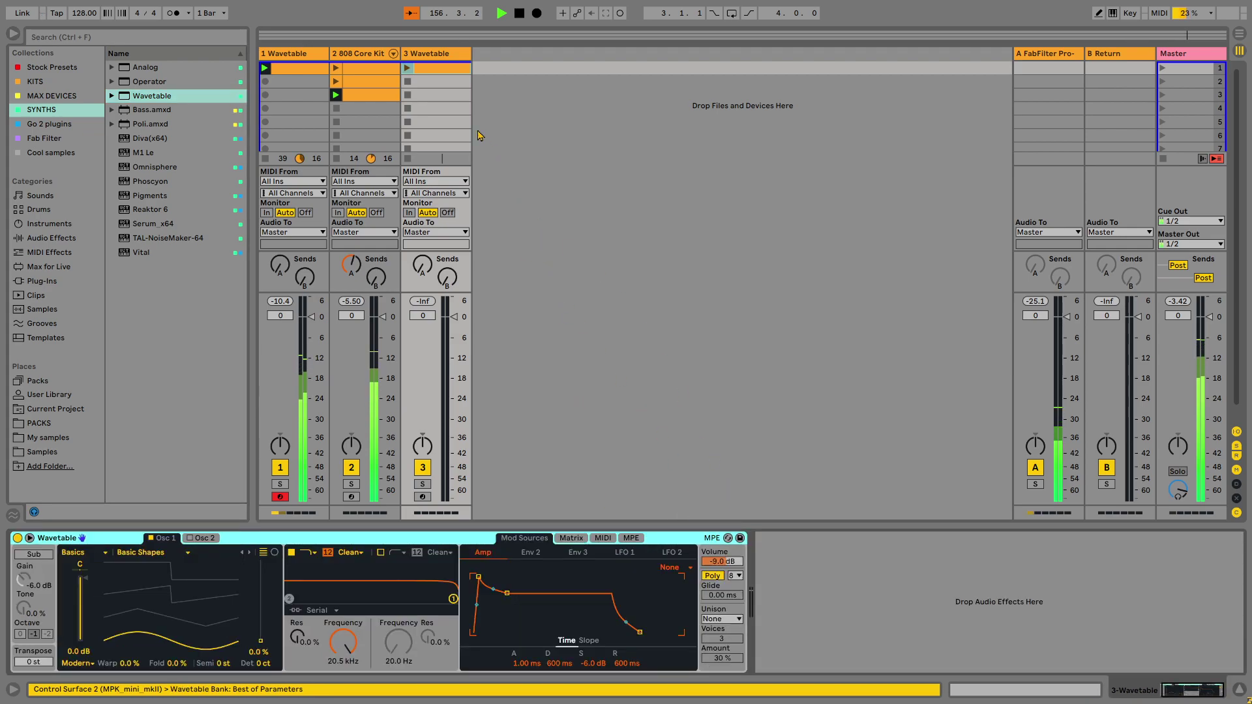
# Launch the new clip and enable its E Dorian scale in an enlarged note editor.
pyautogui.doubleClick(406, 73)
pyautogui.moveTo(422, 527); pyautogui.dragTo(422, 191)
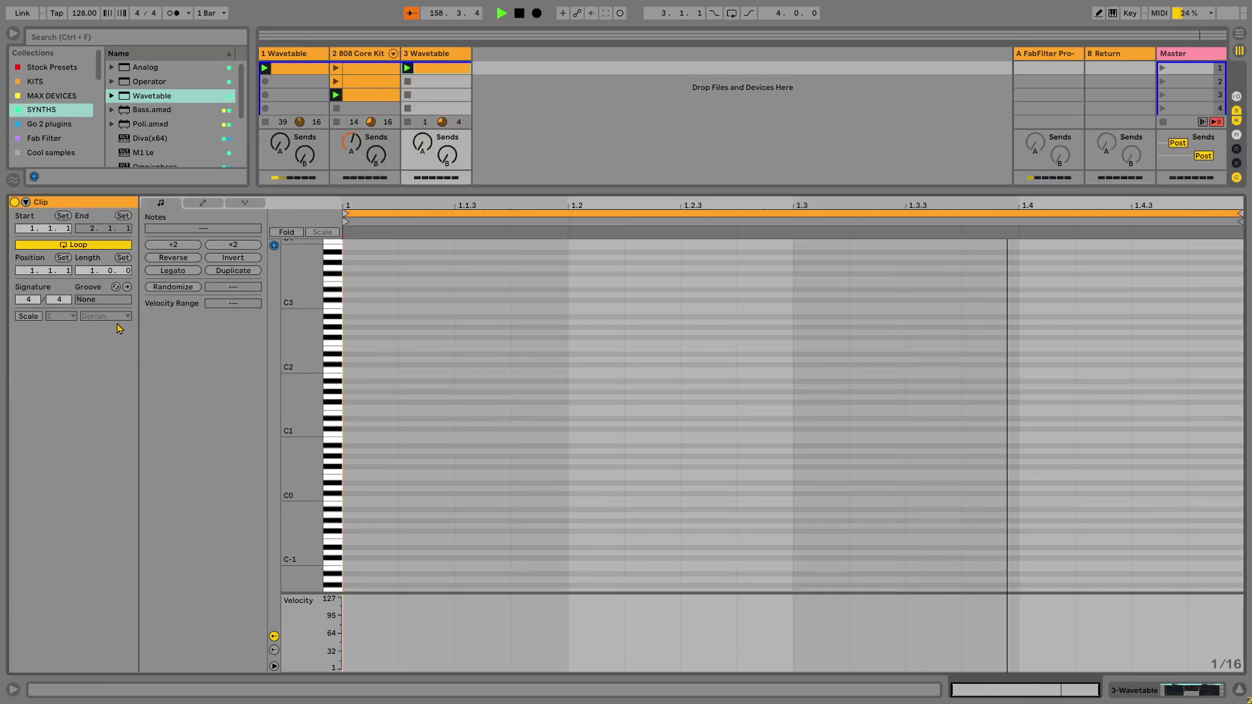
pyautogui.click(28, 315)
pyautogui.scroll(5, 352, 417)
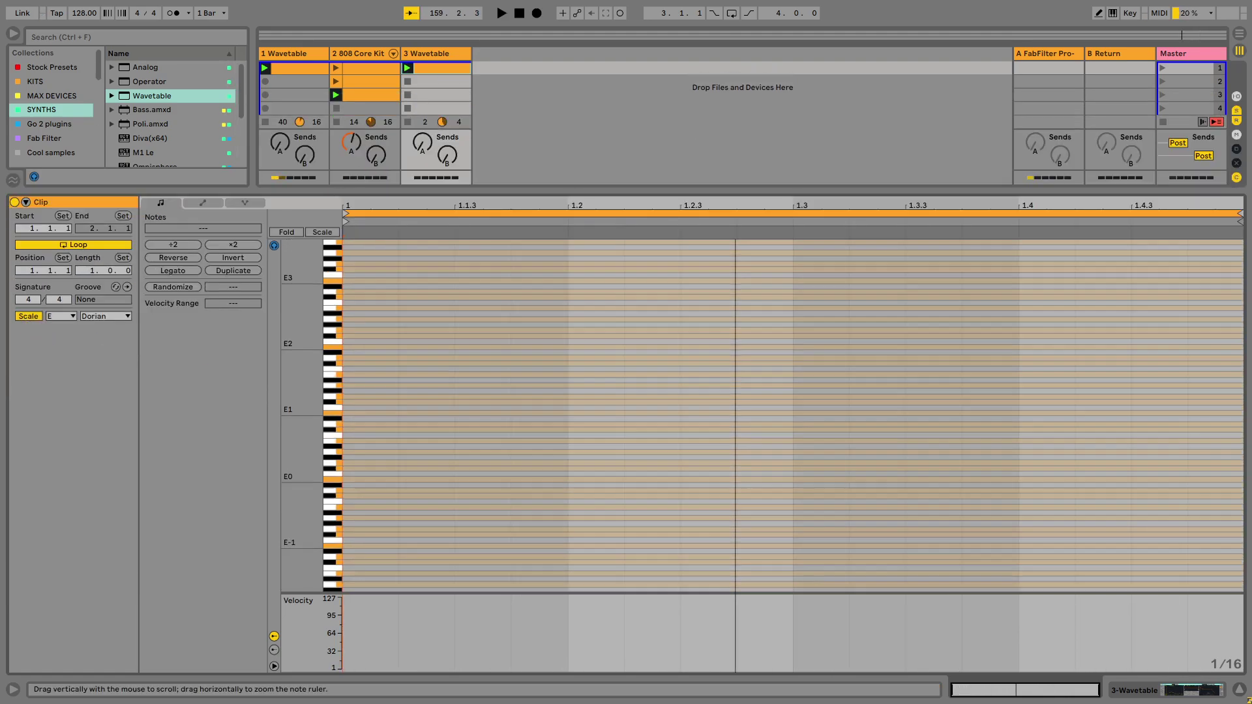
# Add an E1 note at the clip's start, extend it to one full beat and play it back.
pyautogui.doubleClick(363, 431)
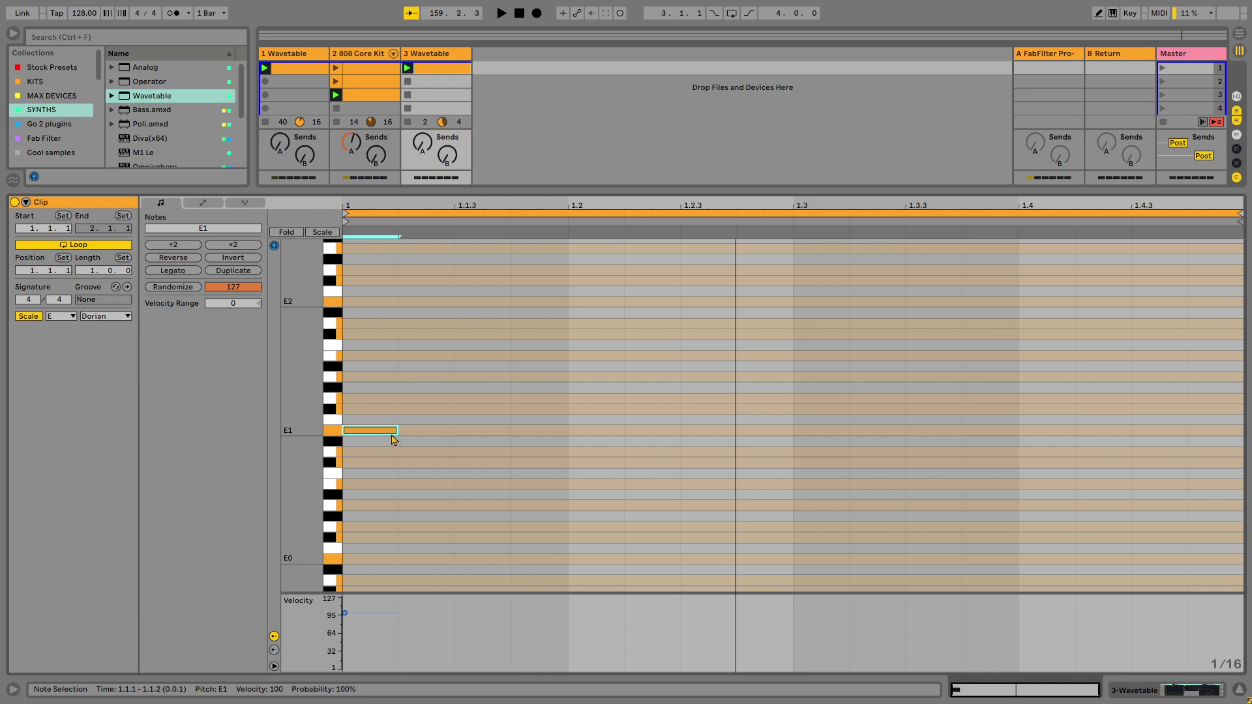
pyautogui.press('space')
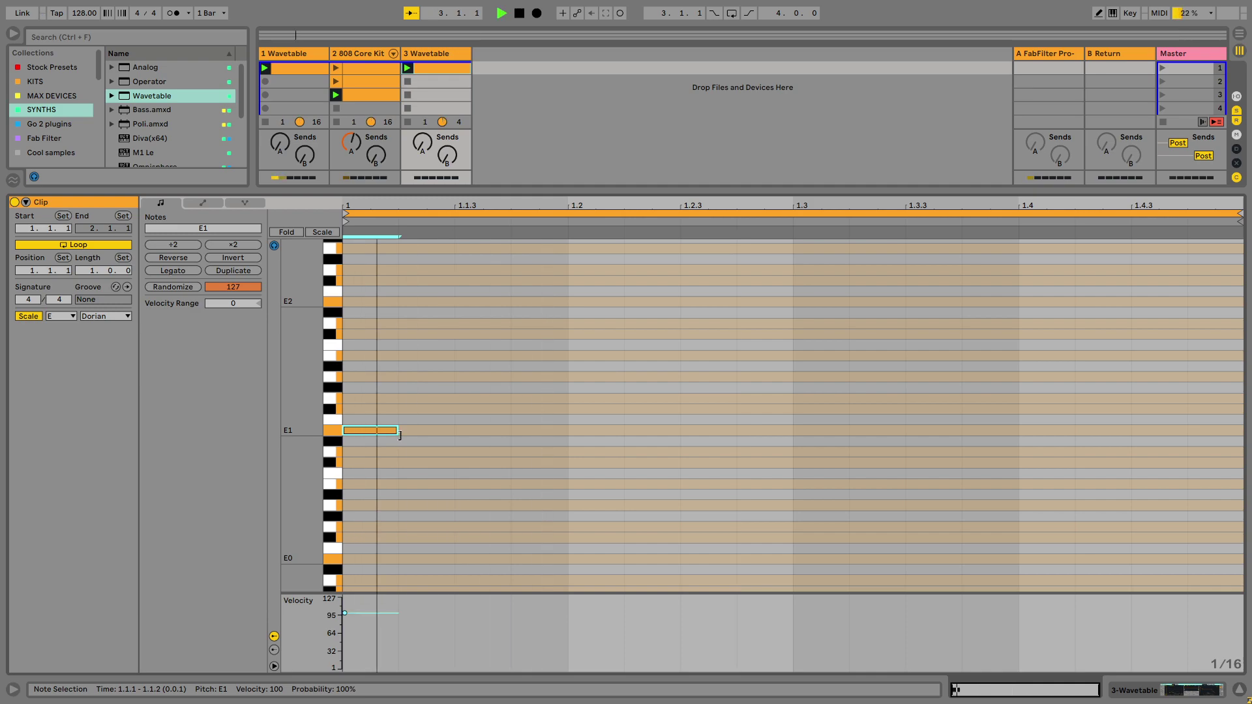
pyautogui.keyDown('ctrl'); pyautogui.click(366, 433); pyautogui.keyUp('ctrl')
pyautogui.moveTo(365, 418); pyautogui.dragTo(557, 438)
pyautogui.press('space')
pyautogui.press('space')
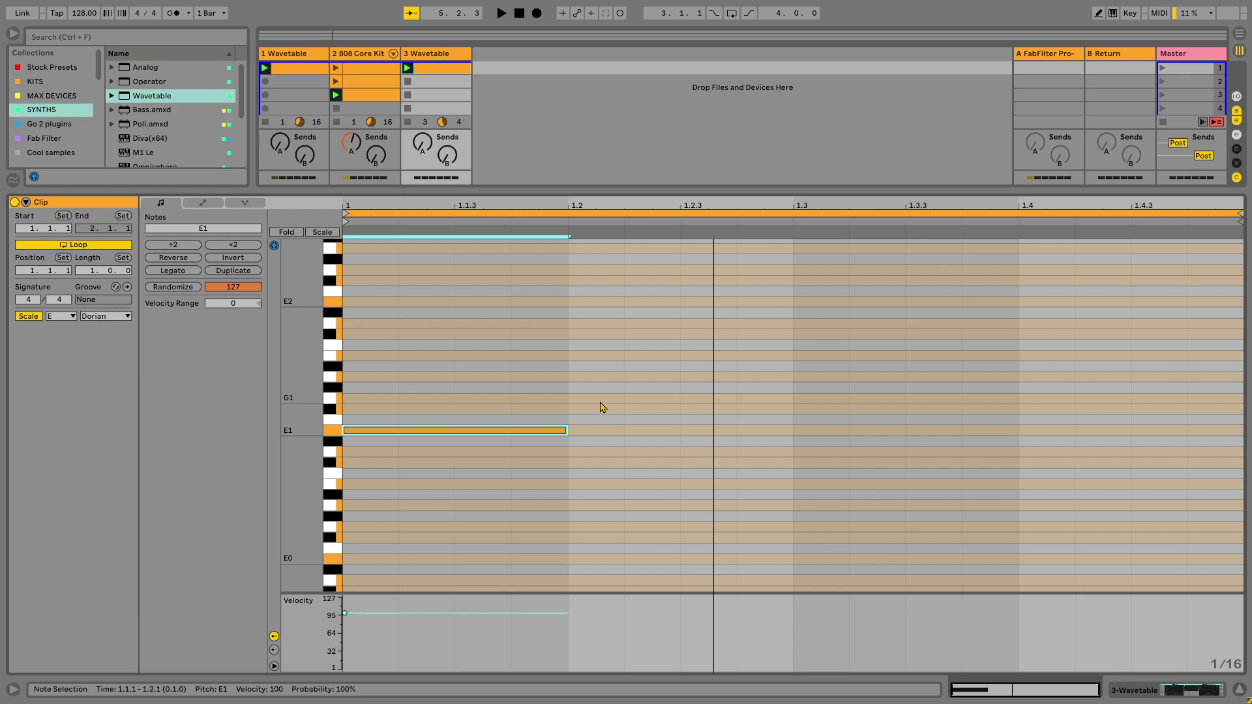
# Add consecutive sixteenth notes G1, A1, B1, A1 and G1 from beat 1.2 after the long E1 note.
pyautogui.doubleClick(598, 399)
pyautogui.doubleClick(645, 377)
pyautogui.press('Up')
pyautogui.click(637, 382)
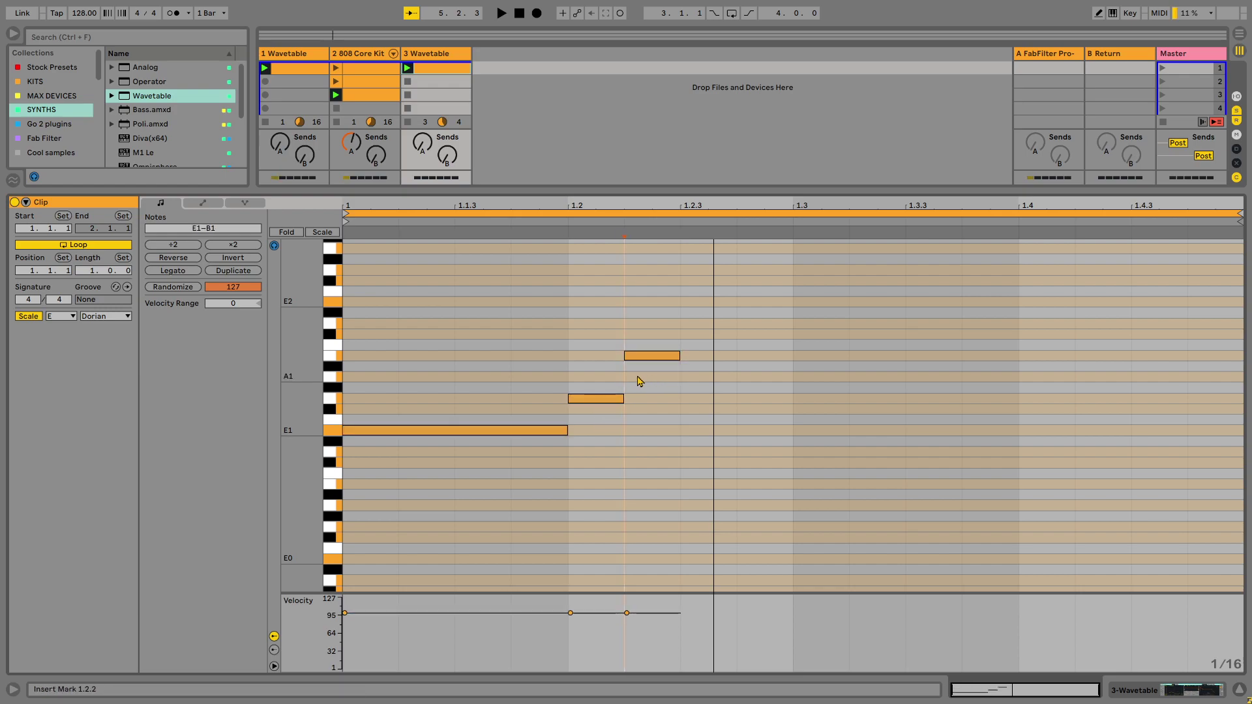
pyautogui.doubleClick(633, 378)
pyautogui.moveTo(672, 358); pyautogui.dragTo(725, 362)
pyautogui.click(595, 398)
pyautogui.click(652, 377)
pyautogui.click(708, 356)
pyautogui.doubleClick(758, 377)
pyautogui.doubleClick(823, 399)
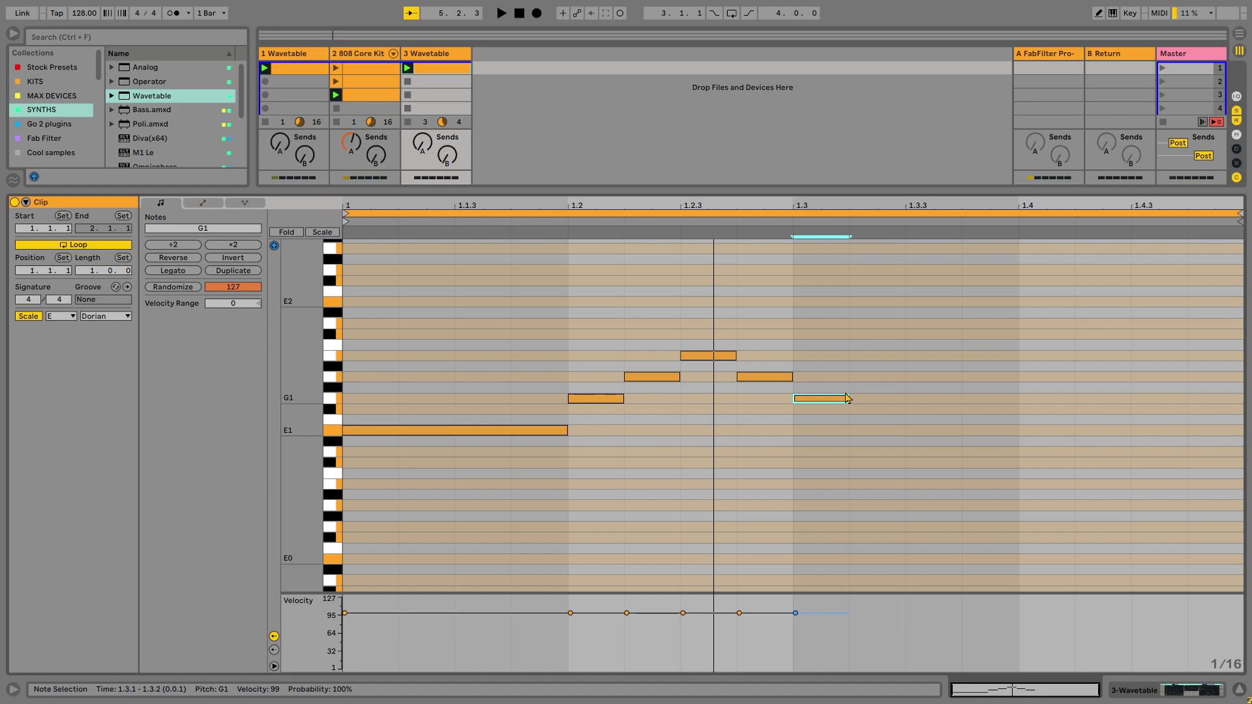
# Raise the B1 note at 1.2.3 to D2 and audition the melody.
pyautogui.moveTo(716, 360); pyautogui.dragTo(713, 330)
pyautogui.click(607, 398)
pyautogui.click(653, 377)
pyautogui.click(709, 324)
pyautogui.click(750, 377)
pyautogui.moveTo(805, 399)
pyautogui.mouseDown()
pyautogui.moveTo(822, 409)
pyautogui.moveTo(807, 405)
pyautogui.mouseUp()
pyautogui.press('space')
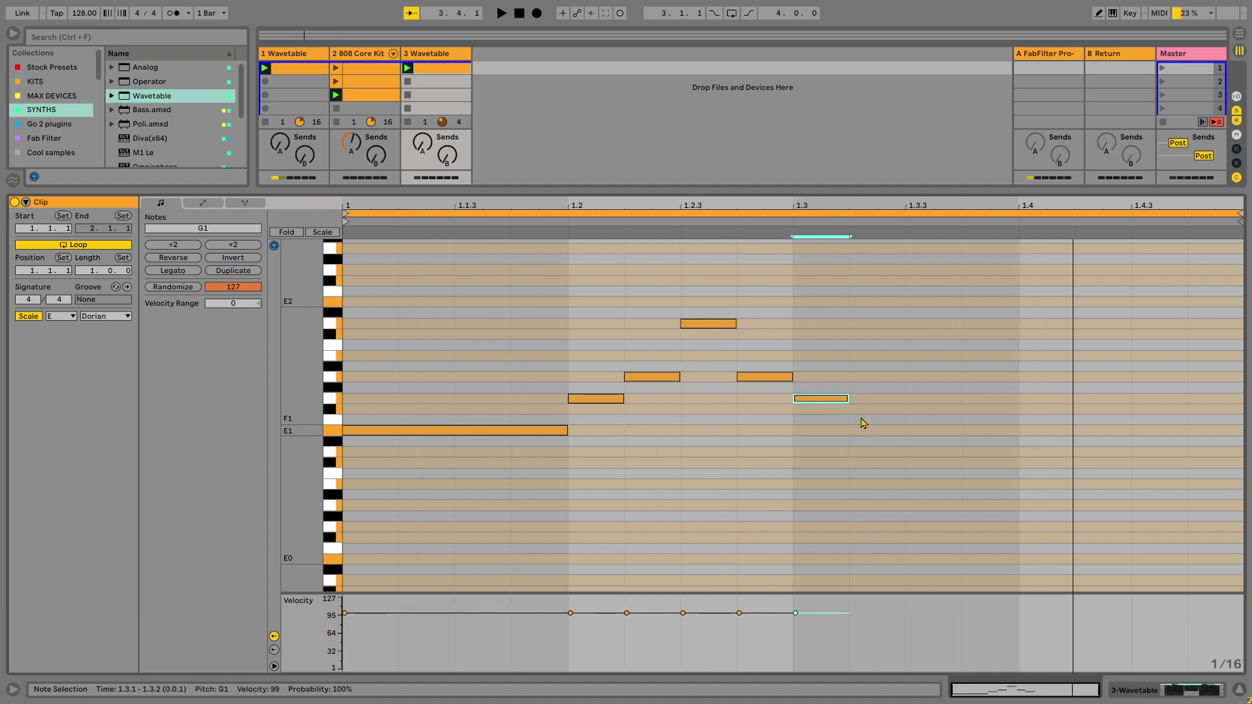
# Lengthen the G1 note at 1.2 and the A1 note at 1.2.2 so each overlaps the note after it.
pyautogui.moveTo(603, 307); pyautogui.dragTo(794, 448)
pyautogui.click(635, 405)
pyautogui.moveTo(623, 399); pyautogui.dragTo(710, 377)
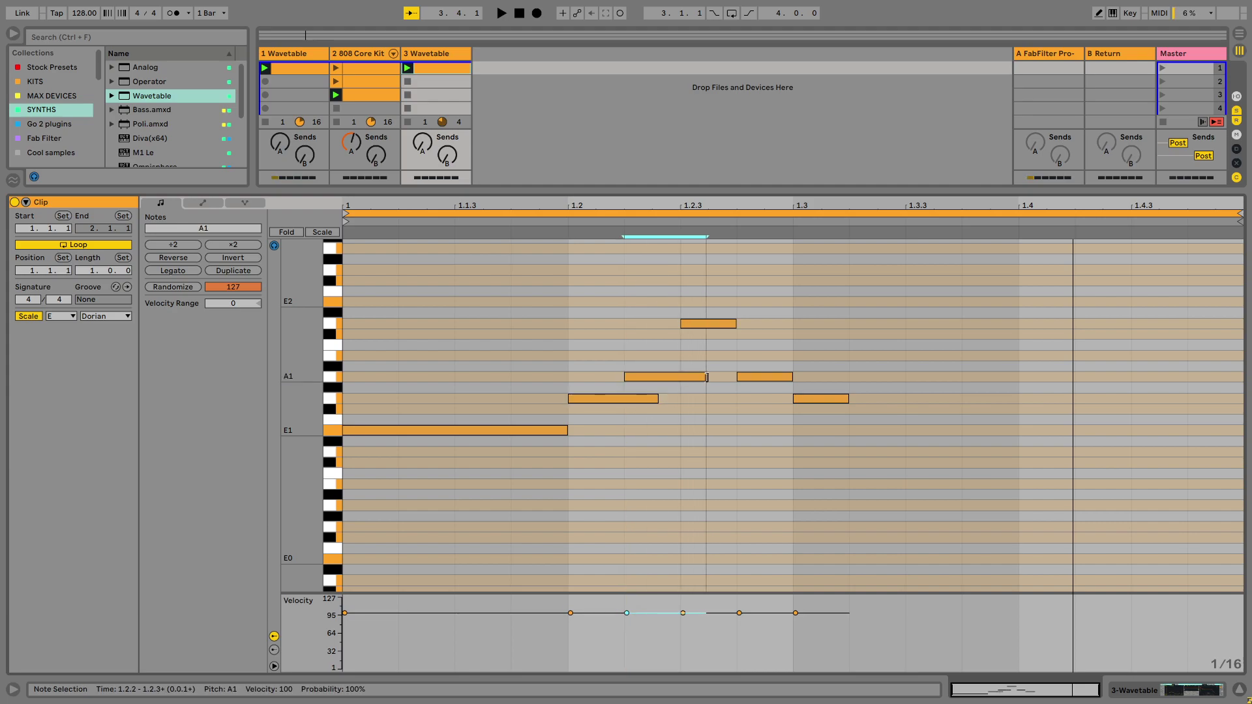
pyautogui.press('space')
# Switch the third track's Wavetable to Mono and set its Glide to 29.1 ms.
pyautogui.click(431, 60)
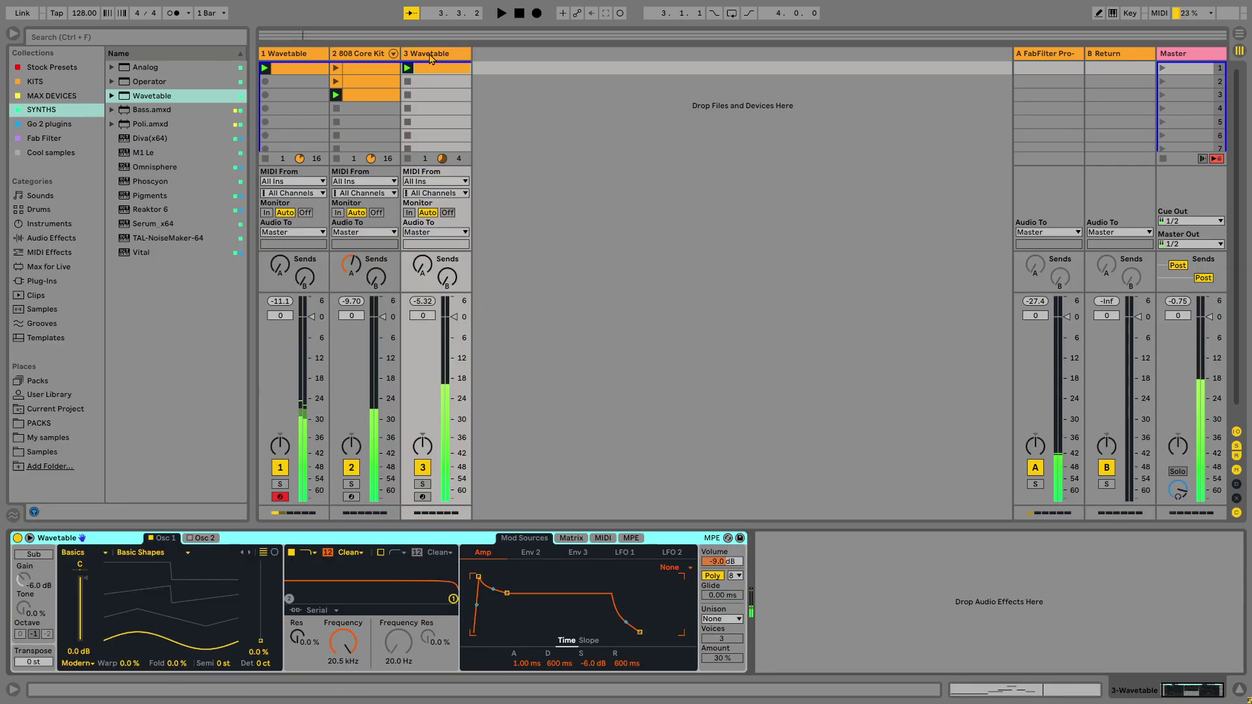
pyautogui.click(719, 578)
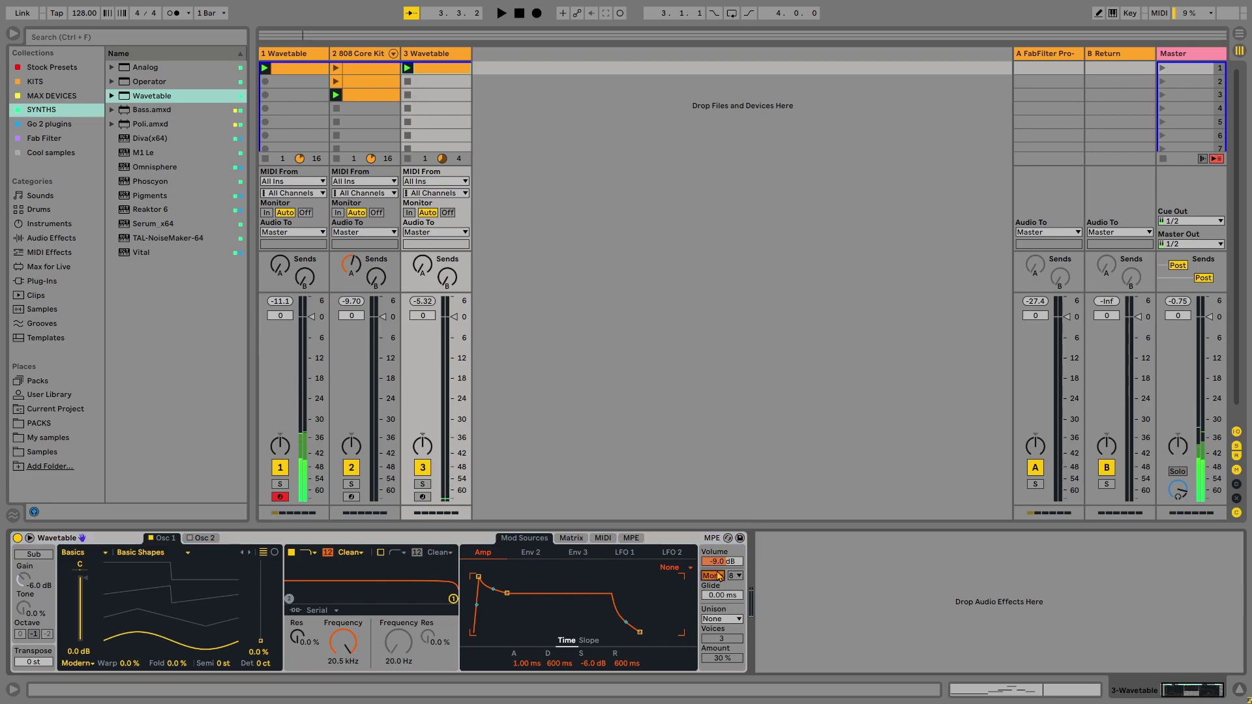
pyautogui.moveTo(722, 595); pyautogui.dragTo(722, 574)
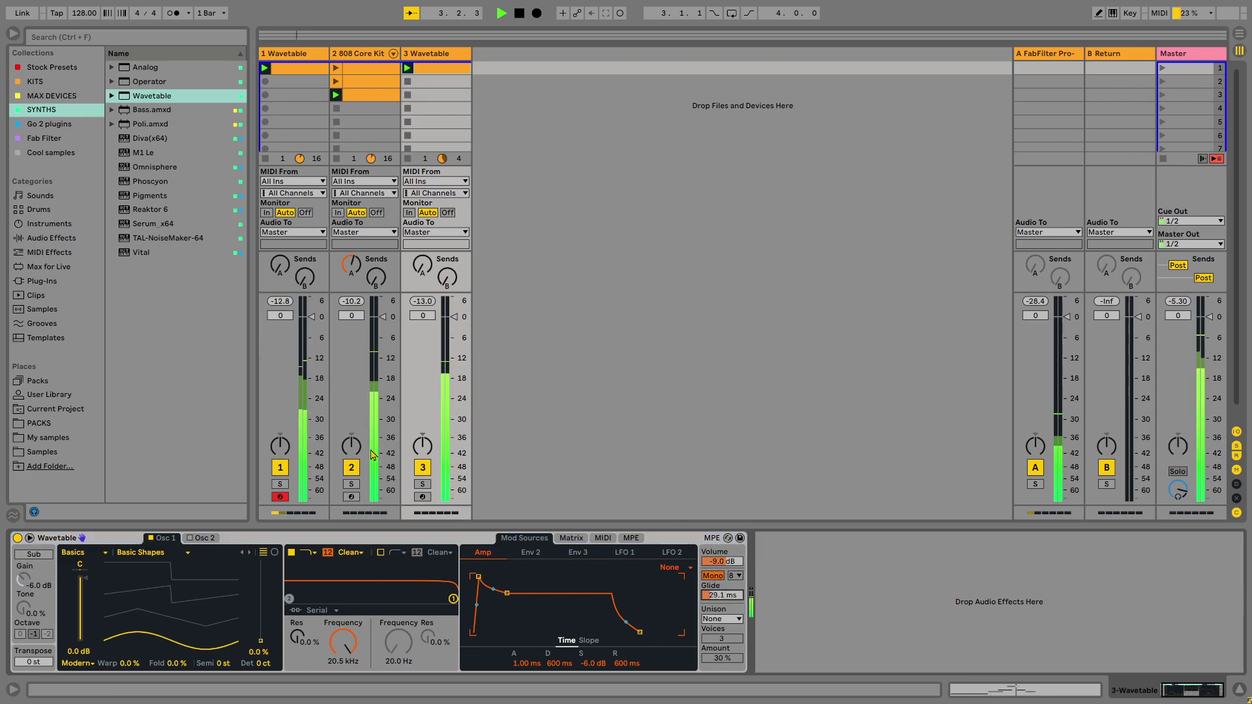
# Reopen the third track's clip and delete all of its notes.
pyautogui.doubleClick(405, 72)
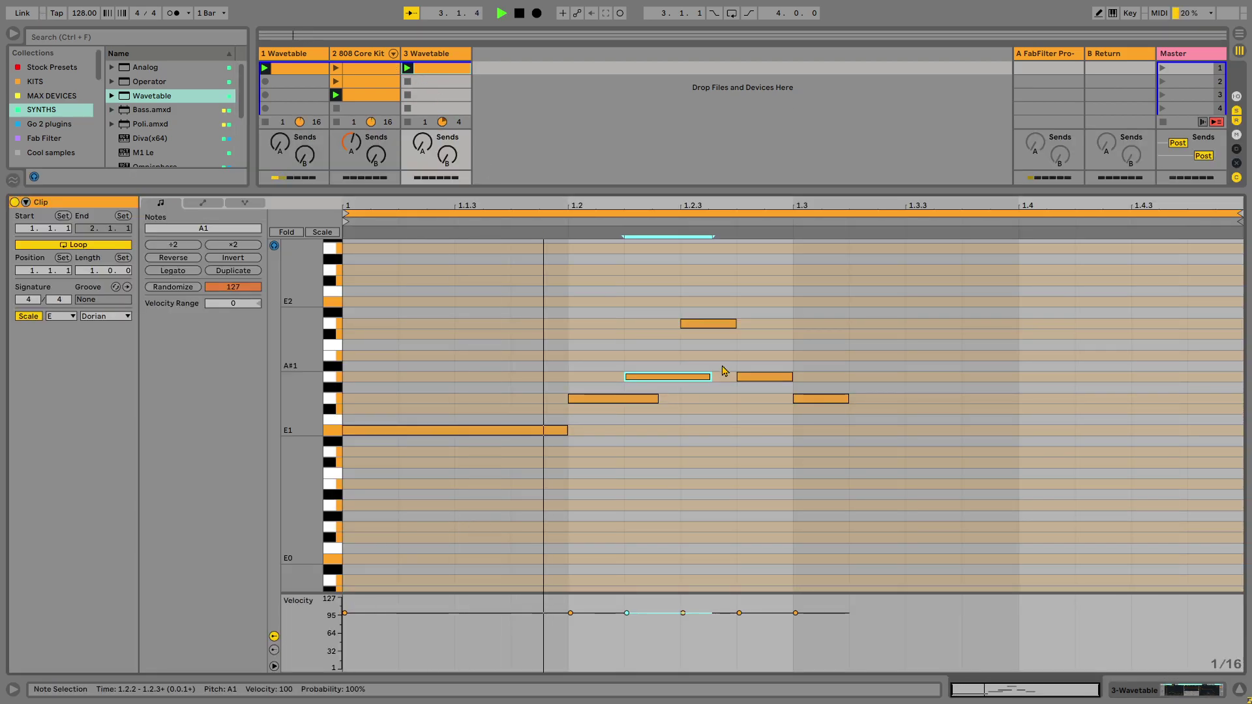
pyautogui.doubleClick(776, 383)
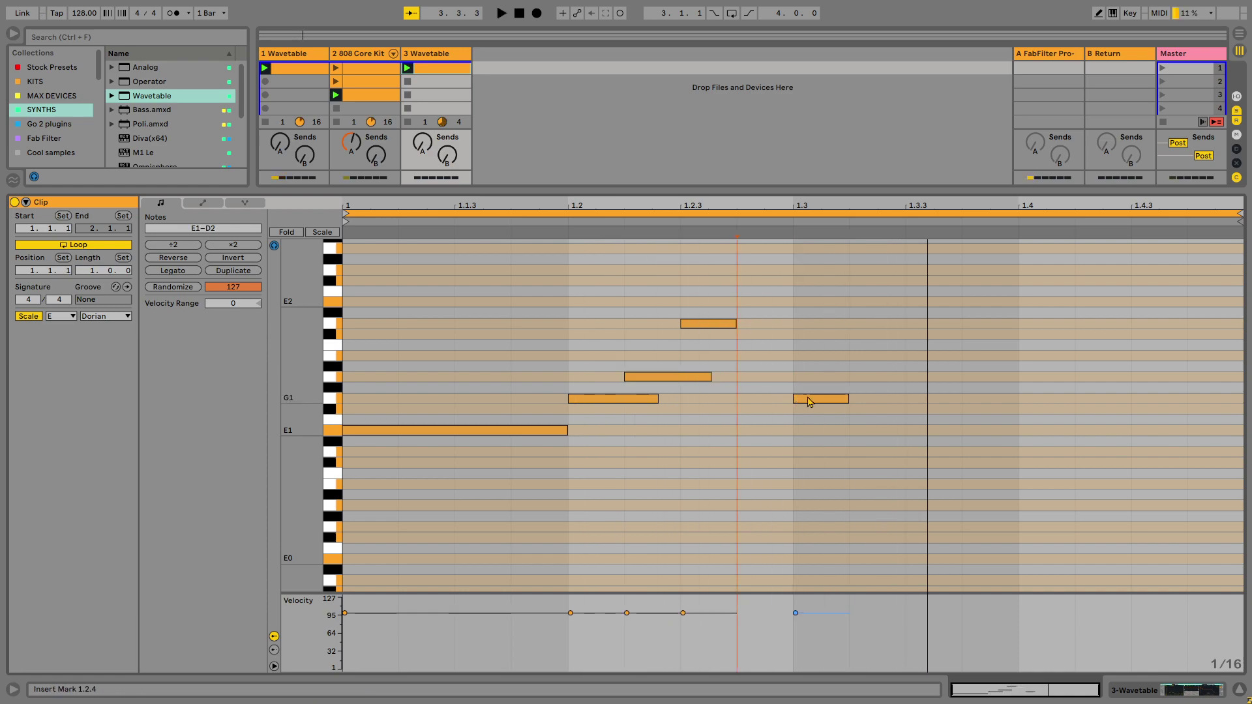
pyautogui.press('space')
pyautogui.press('space')
pyautogui.doubleClick(821, 399)
pyautogui.moveTo(802, 290); pyautogui.dragTo(592, 467)
pyautogui.press('Delete')
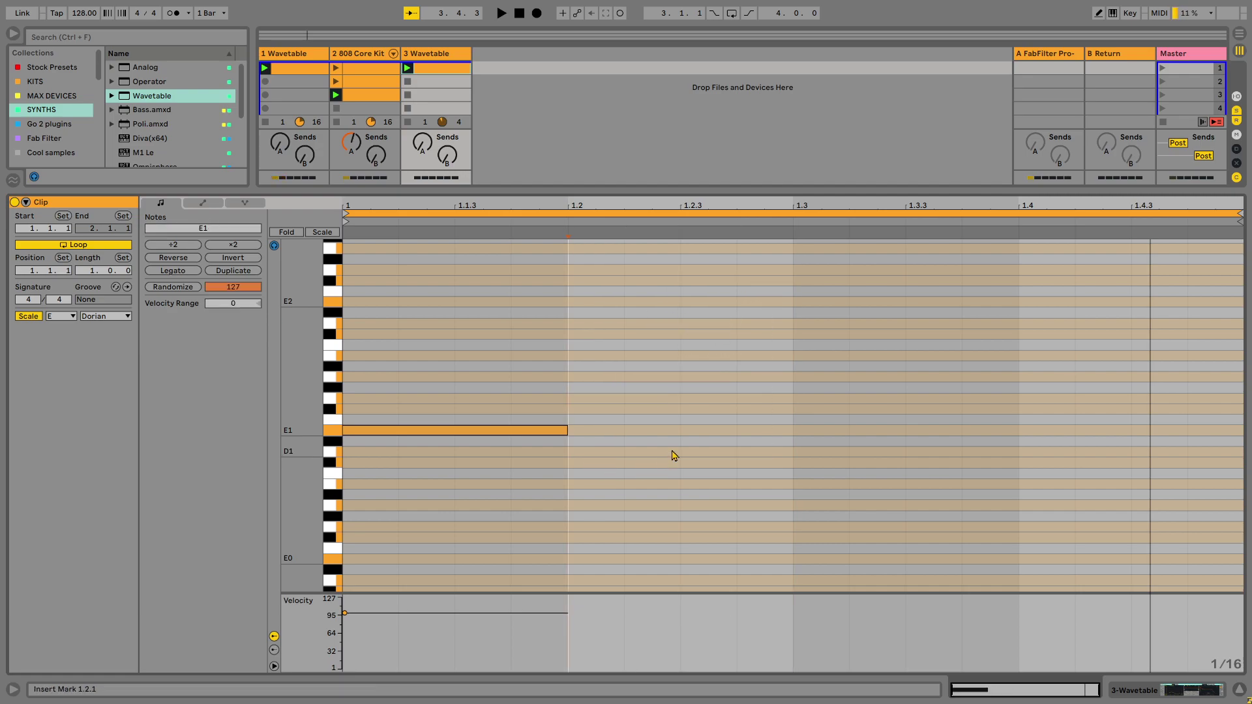
pyautogui.hotkey('ctrl', 'a')
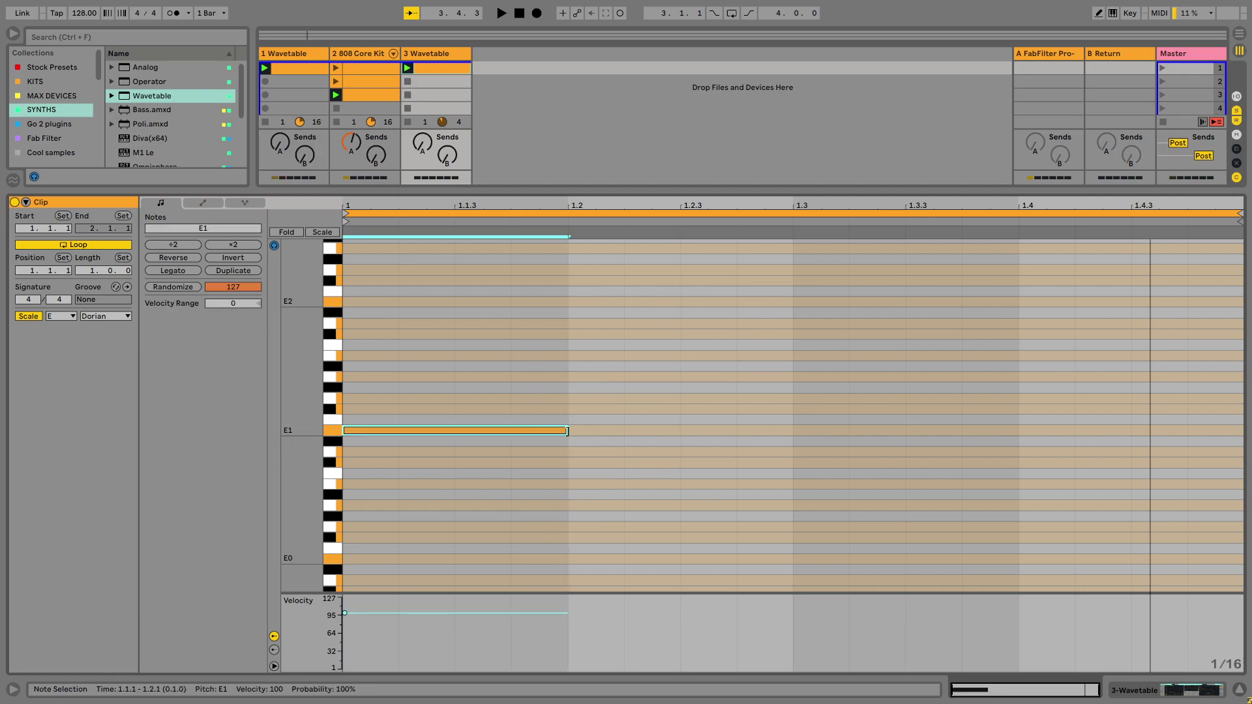
pyautogui.press('Delete')
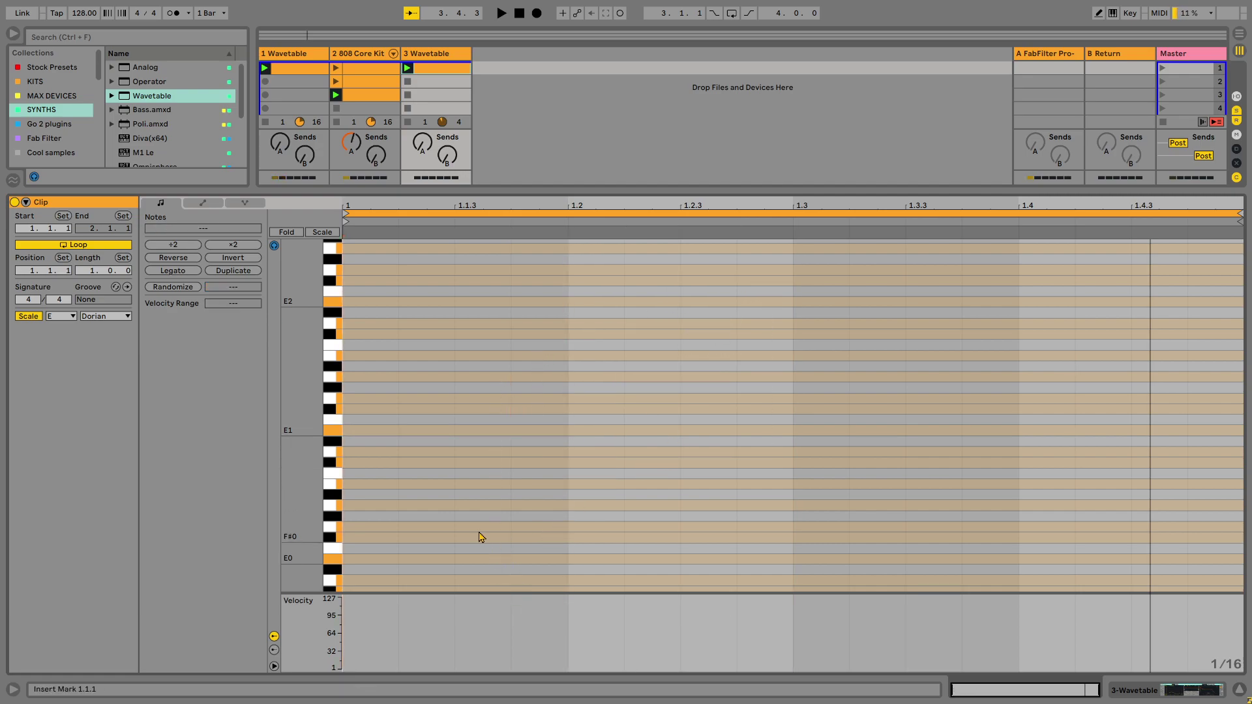
# Place a sixteenth E1 note at the clip's start, repeat it every three sixteenths to the bar's end and play it back.
pyautogui.doubleClick(373, 432)
pyautogui.hotkey('ctrl', 'd')
pyautogui.press('Right')
pyautogui.press('Right')
pyautogui.hotkey('ctrl', 'd')
pyautogui.press('Right')
pyautogui.press('Right')
pyautogui.hotkey('ctrl', 'd')
pyautogui.press('Right')
pyautogui.press('Right')
pyautogui.hotkey('ctrl', 'd')
pyautogui.press('Right')
pyautogui.press('Right')
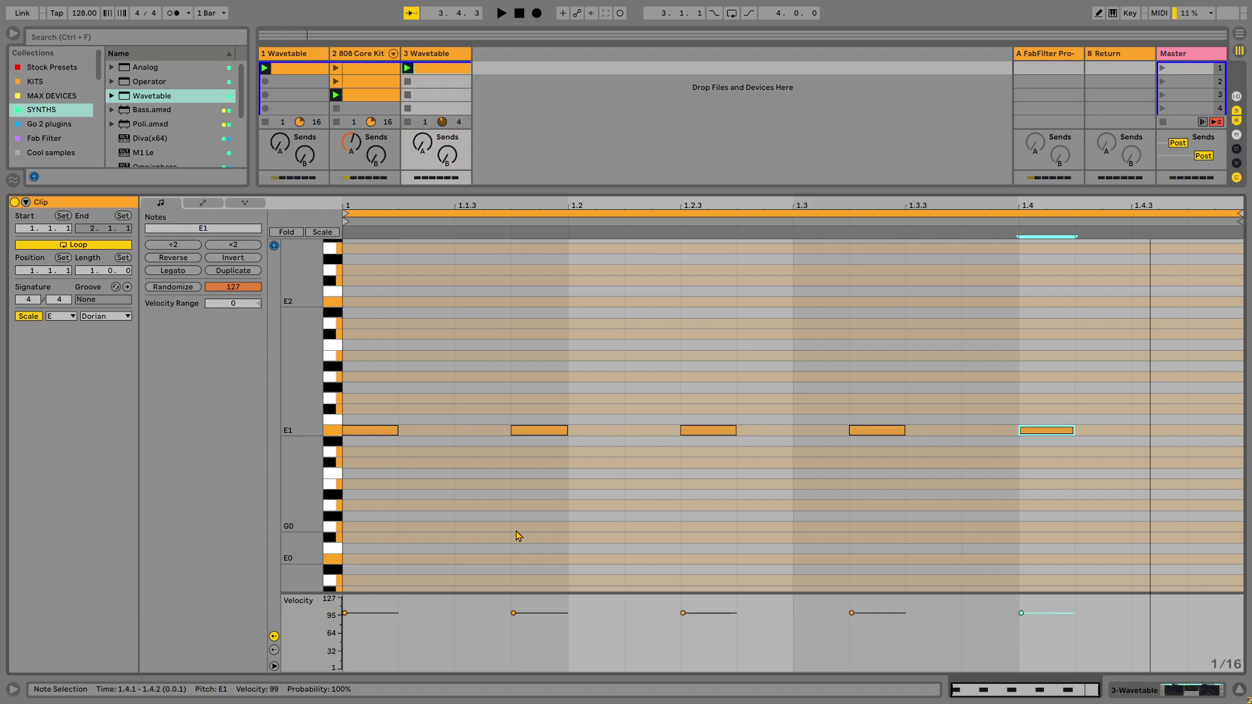
pyautogui.hotkey('ctrl', 'd')
pyautogui.press('Right')
pyautogui.press('Right')
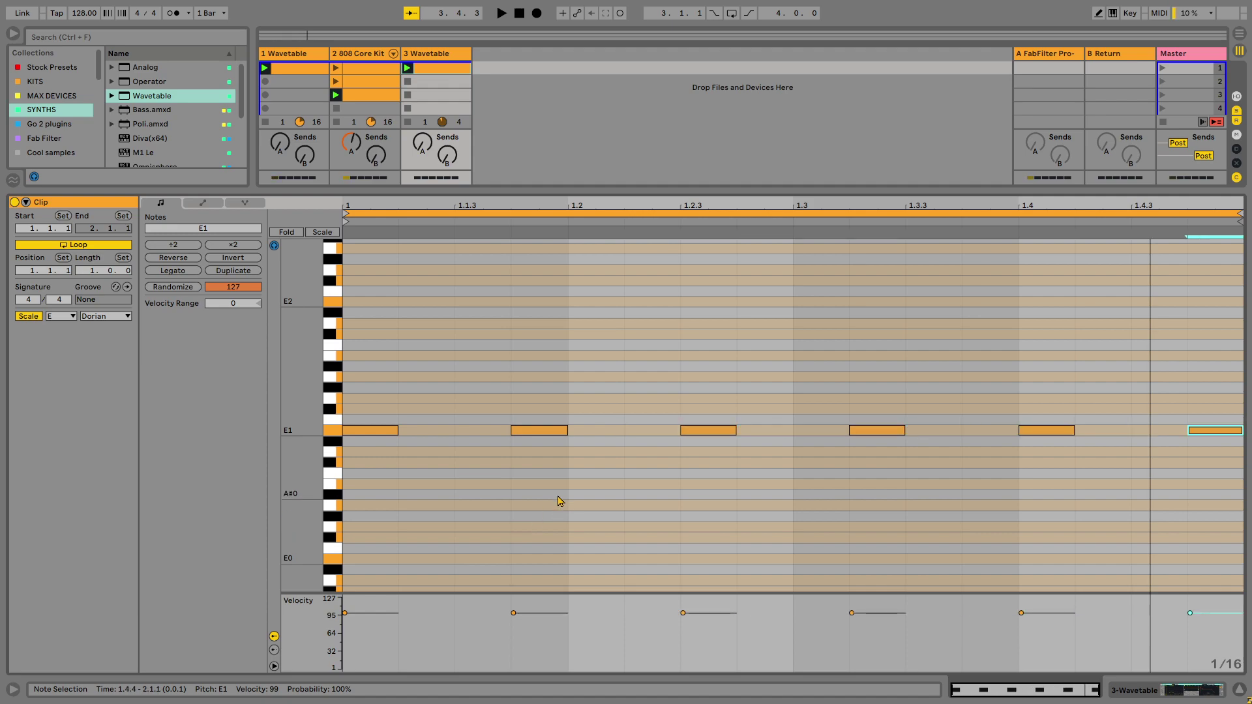
pyautogui.press('space')
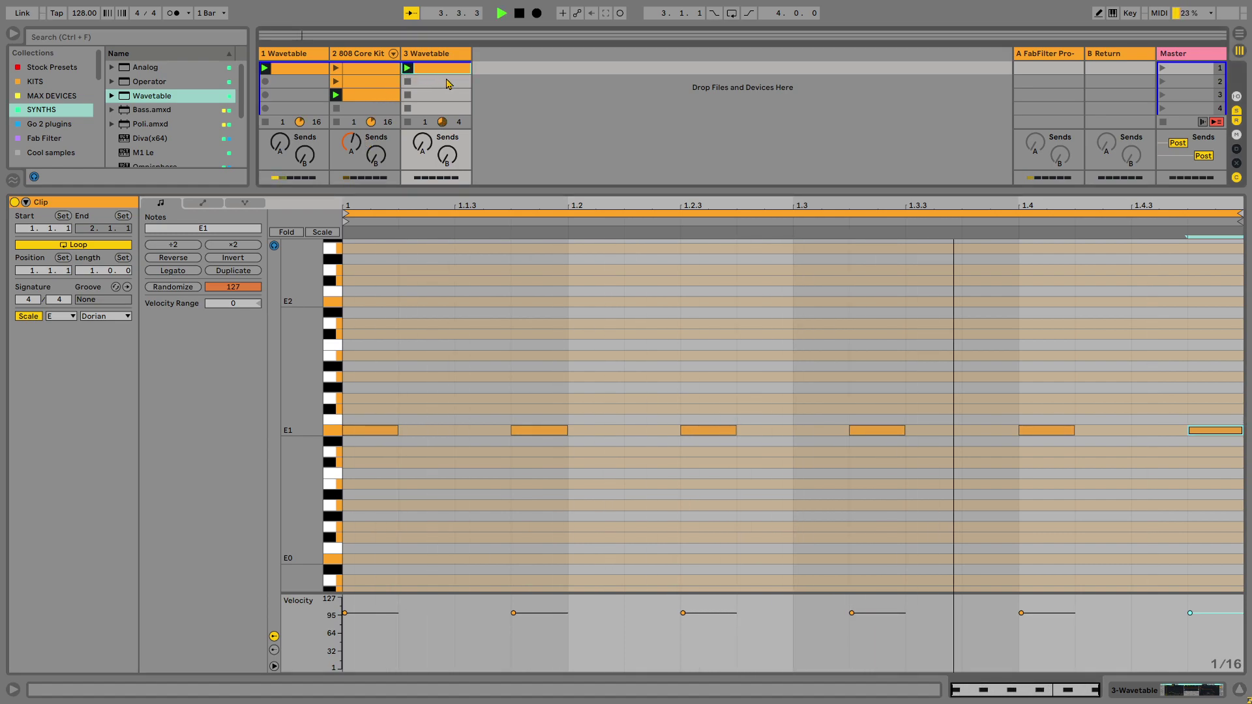
# Double the clip's loop and notes twice to reach a length of four bars, and restart playback.
pyautogui.click(233, 272)
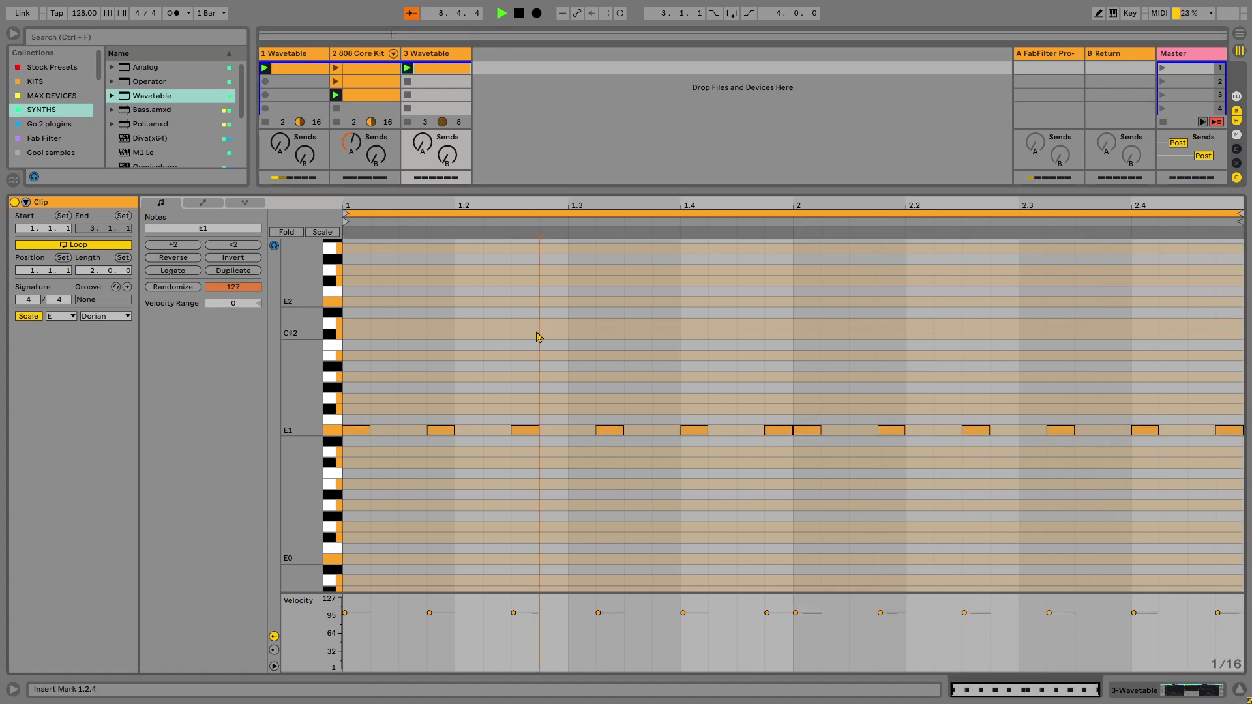
pyautogui.click(234, 271)
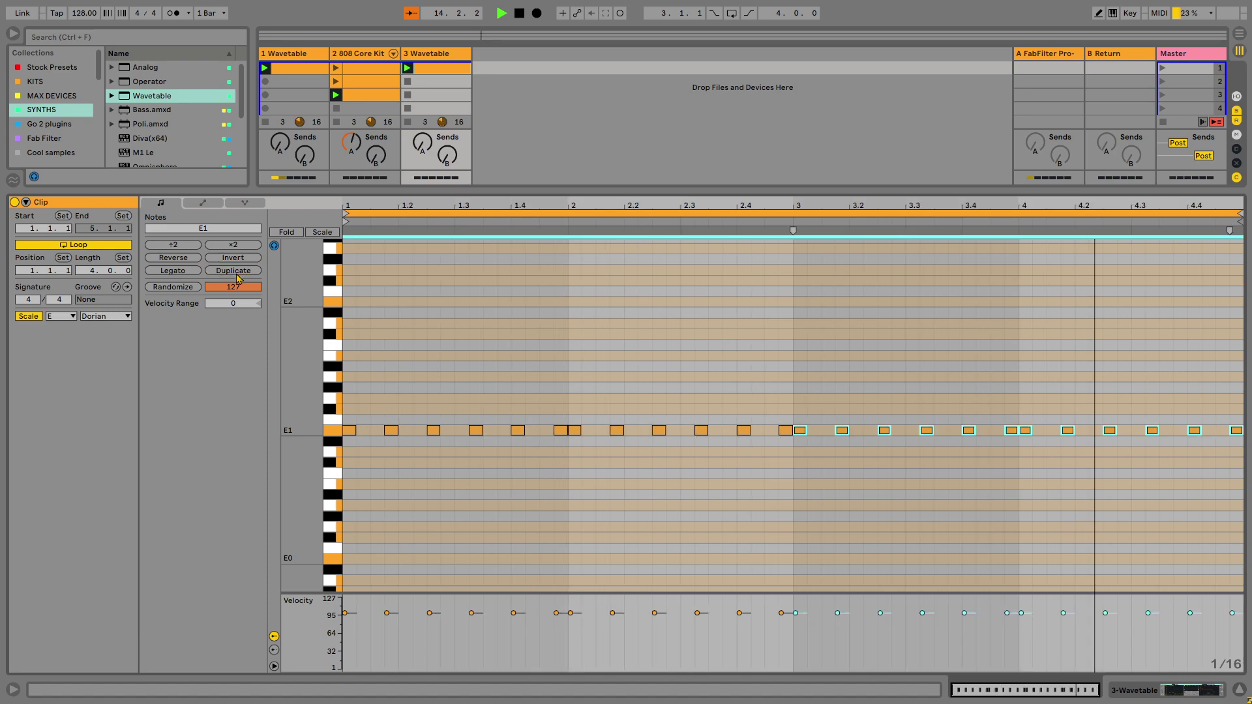
pyautogui.click(689, 312)
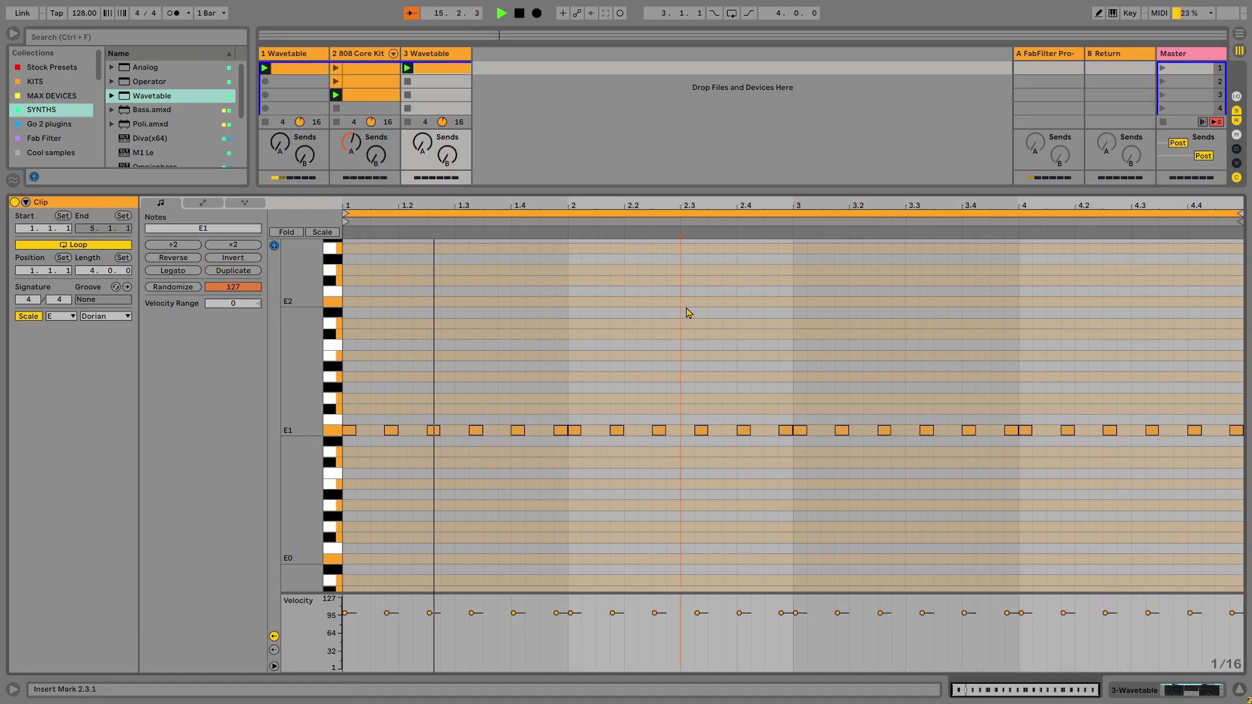
pyautogui.press('space')
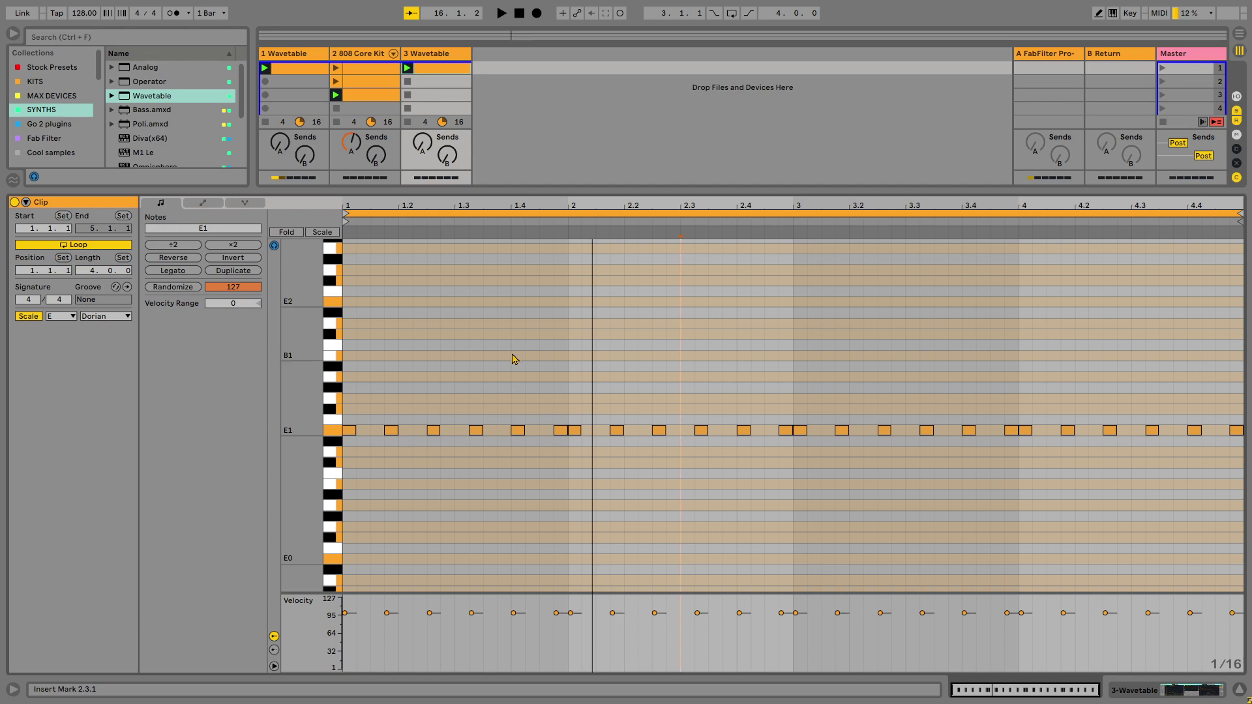
pyautogui.press('space')
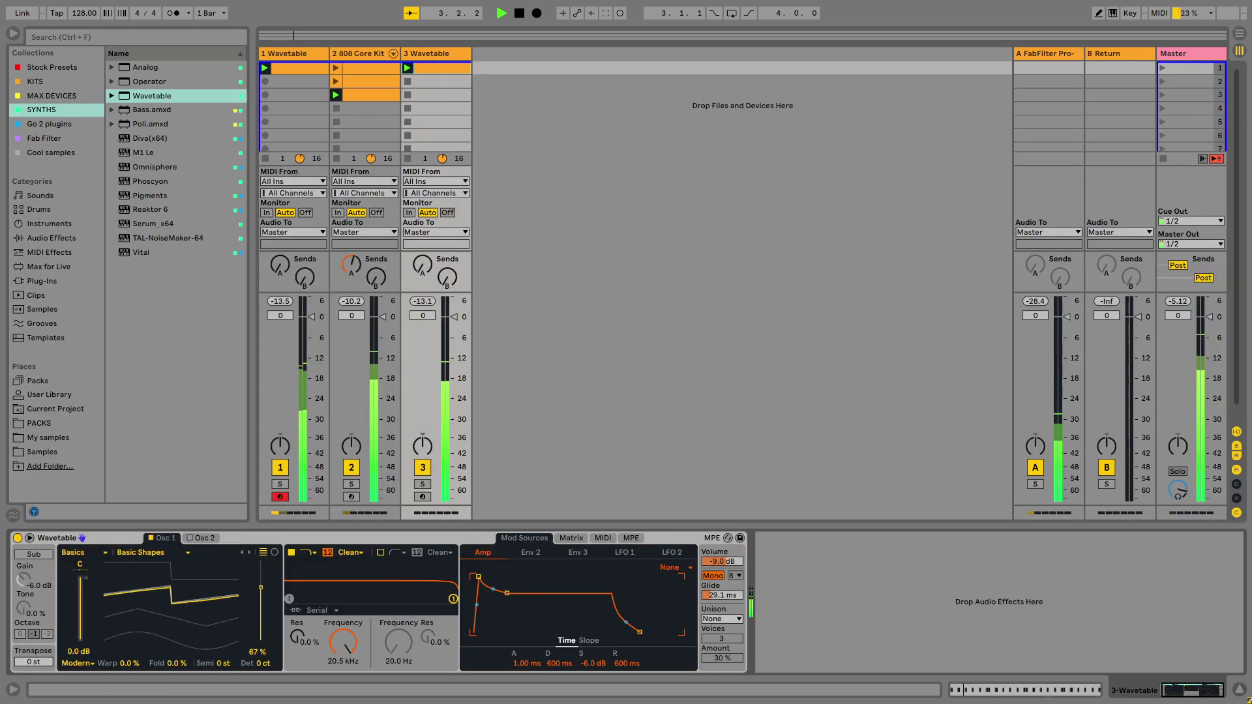
# Try all of the clip's notes one octave lower at E0 and play them back.
pyautogui.doubleClick(435, 68)
pyautogui.press('space')
pyautogui.moveTo(358, 352); pyautogui.dragTo(1065, 495)
pyautogui.click(1090, 363)
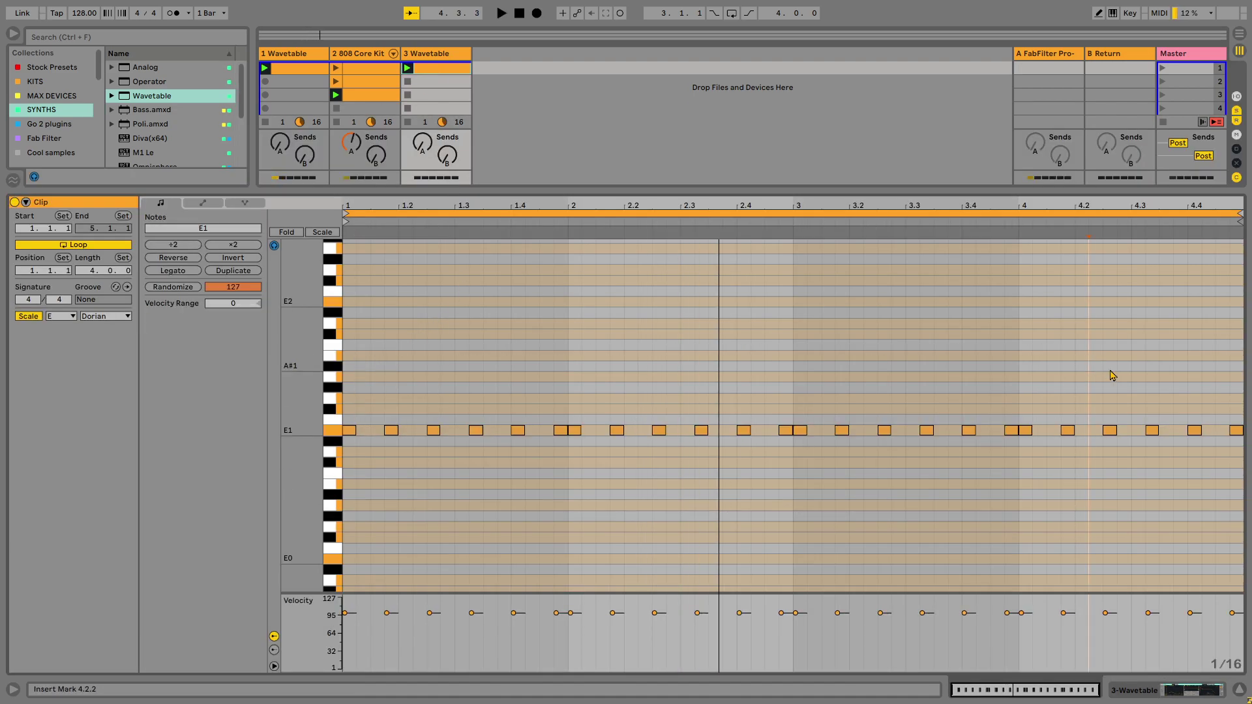
pyautogui.hotkey('ctrl', 'a')
pyautogui.hotkey('shift', 'Down')
pyautogui.press('space')
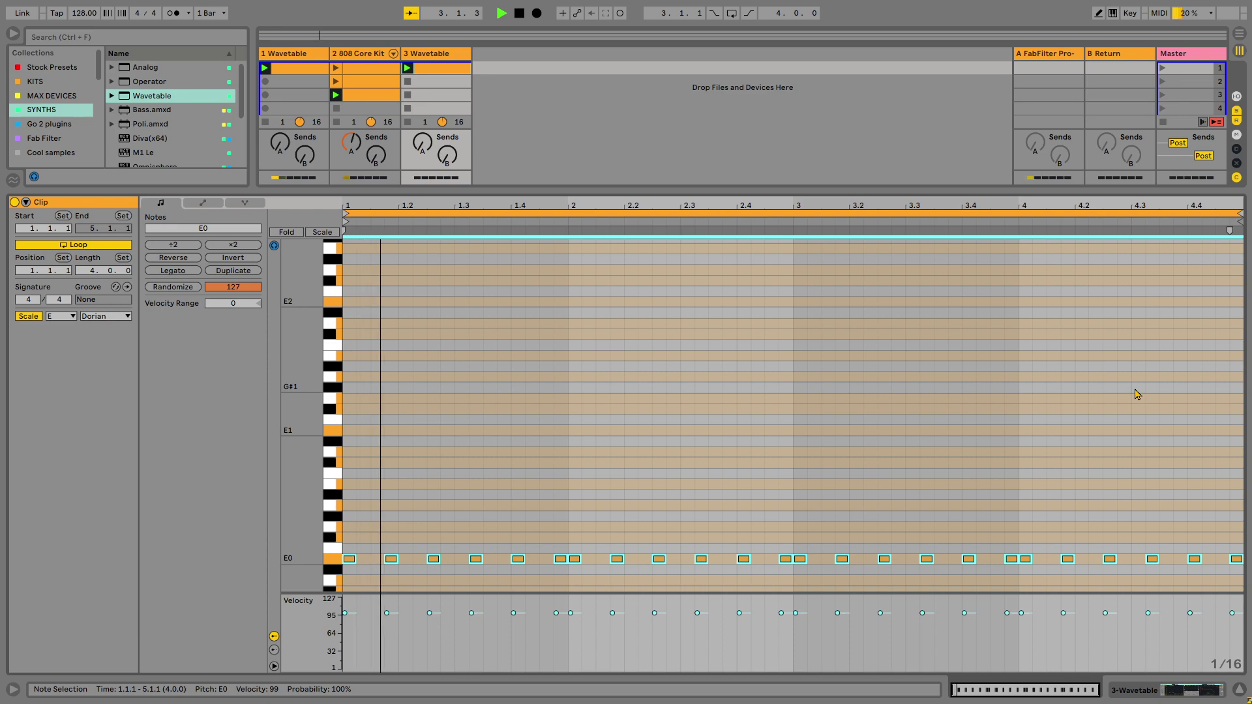
# Transpose the clip's notes back up one octave and show the third track's Wavetable device.
pyautogui.hotkey('shift', 'Up')
pyautogui.click(427, 56)
pyautogui.doubleClick(428, 57)
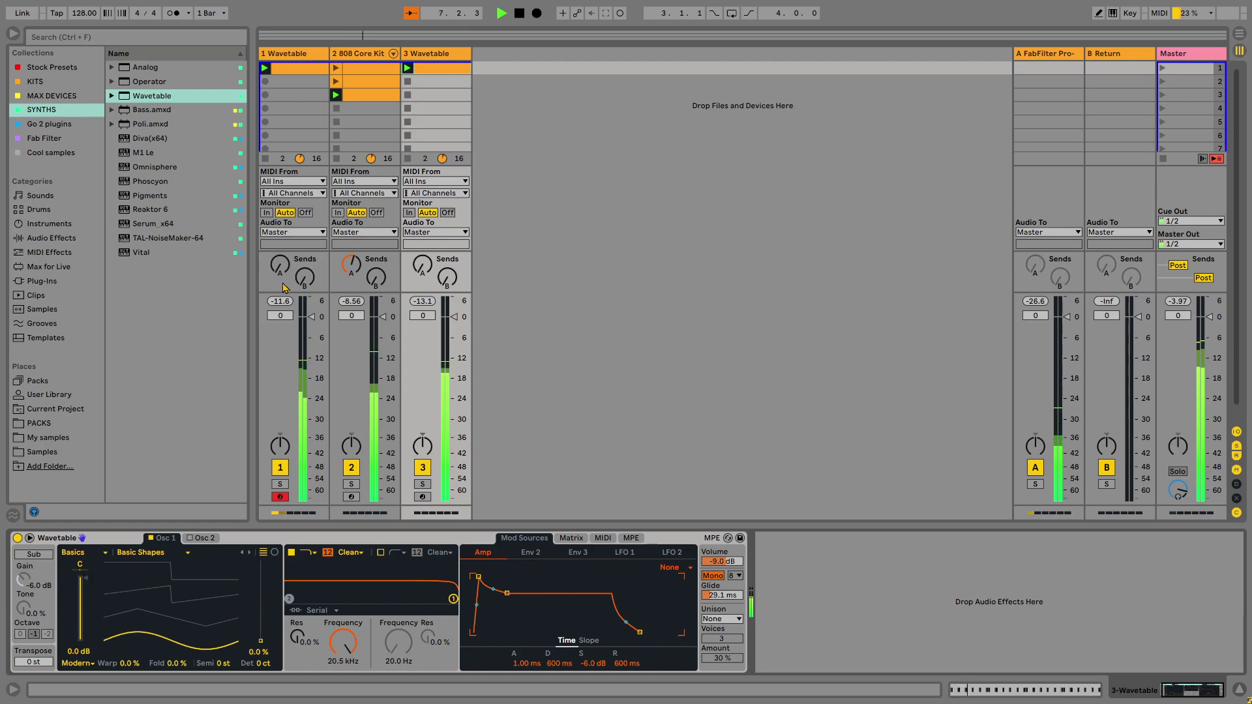
# Enable the Wavetable's sub oscillator at octave -1 with Tone at 52%.
pyautogui.click(34, 553)
pyautogui.click(45, 636)
pyautogui.click(34, 634)
pyautogui.moveTo(24, 607); pyautogui.dragTo(24, 580)
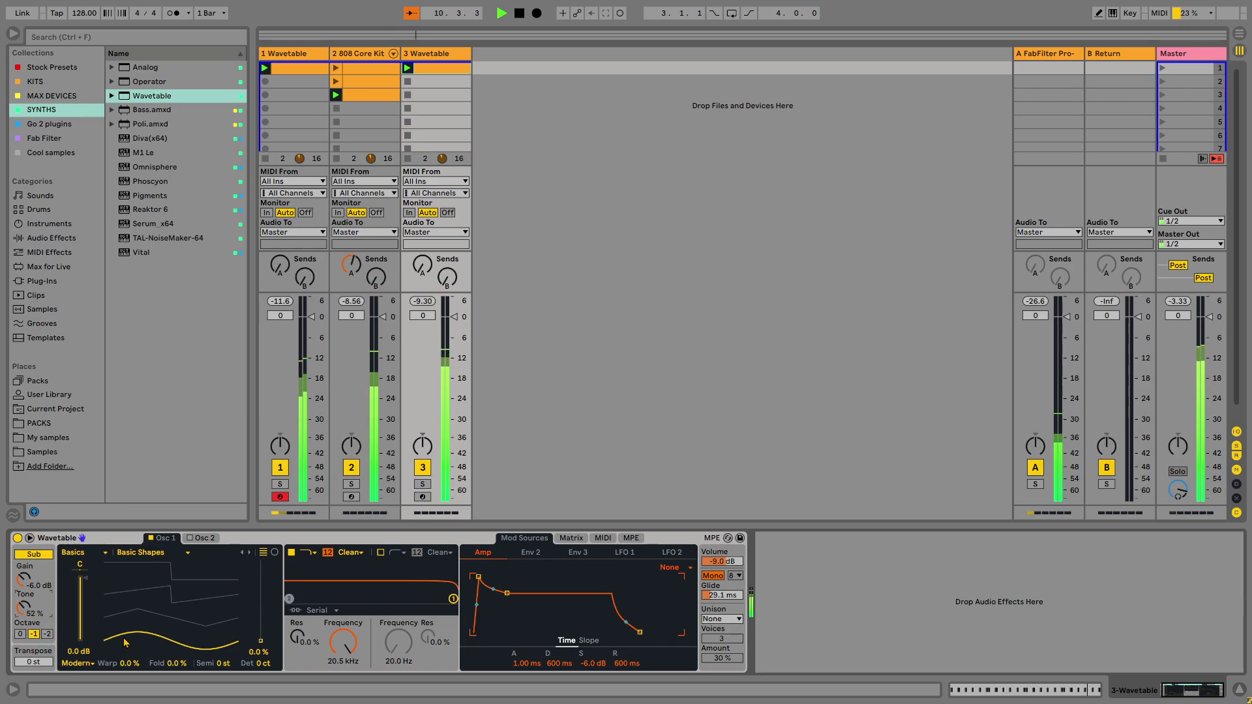
# Set oscillator 1's effect mode to Fm with an Amt of 13%.
pyautogui.click(90, 664)
pyautogui.click(75, 630)
pyautogui.moveTo(175, 663); pyautogui.dragTo(174, 642)
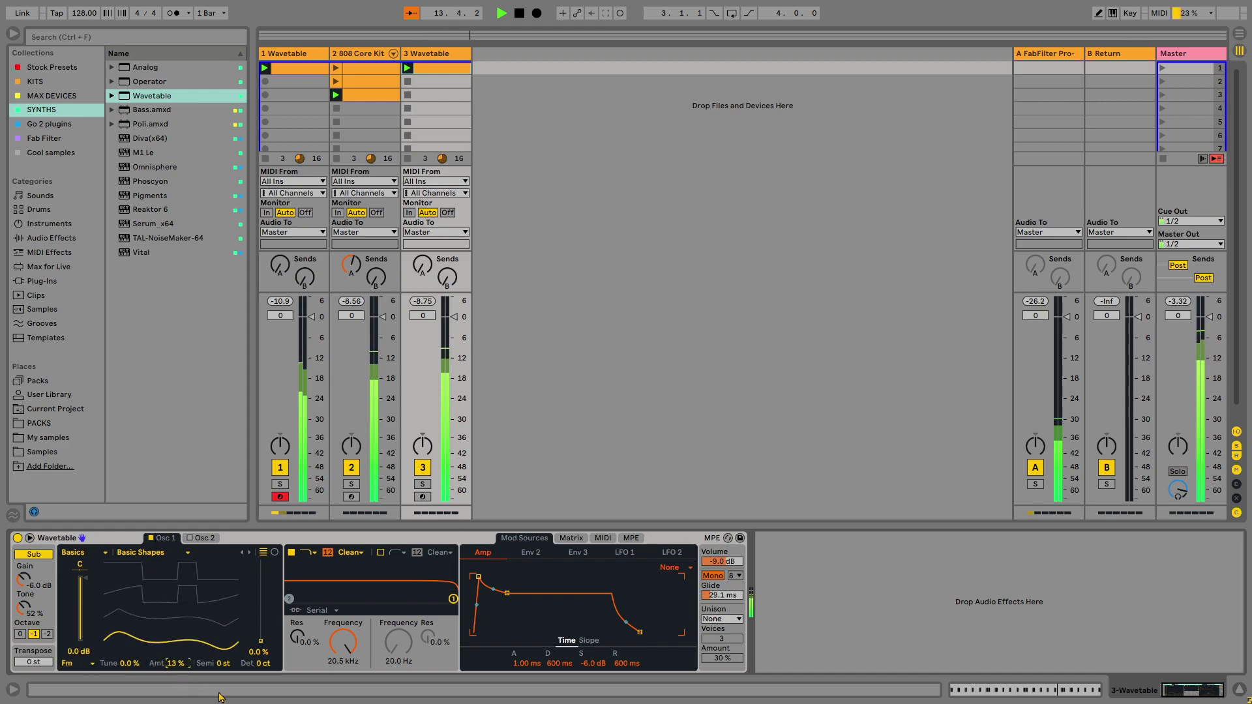
# Lower the first filter's frequency to 225 Hz and give Env 2 a 259 ms decay with 0.0% sustain.
pyautogui.moveTo(338, 643); pyautogui.dragTo(338, 691)
pyautogui.click(530, 553)
pyautogui.moveTo(504, 605); pyautogui.dragTo(501, 638)
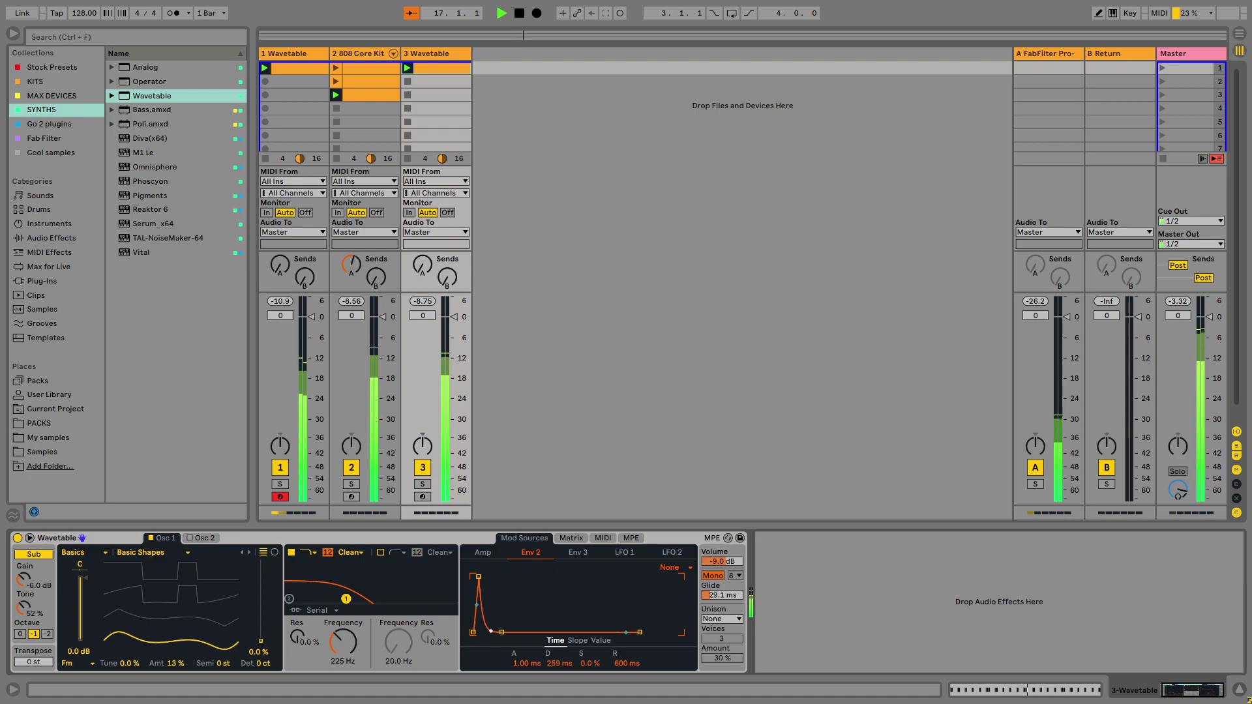
# Modulate Filter 1 Freq from Env 2 by 55, with the filter at 88.3 Hz and 39% resonance.
pyautogui.click(572, 538)
pyautogui.moveTo(568, 631); pyautogui.dragTo(568, 611)
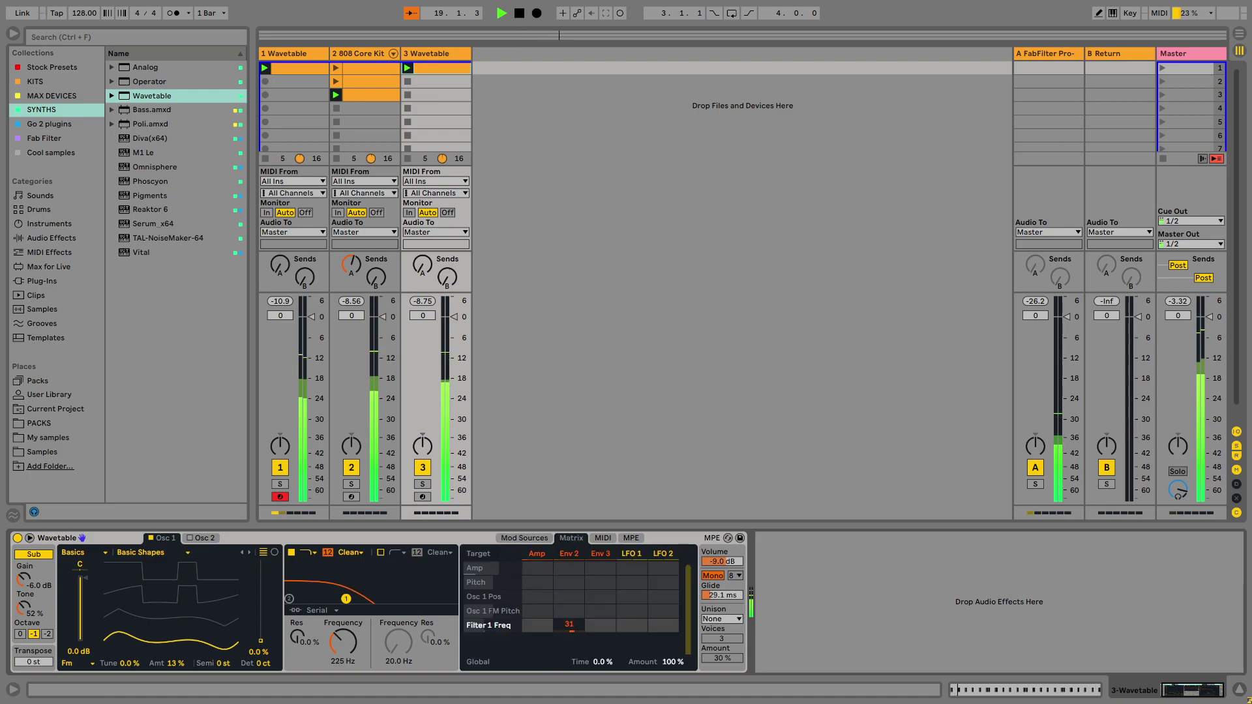
pyautogui.moveTo(342, 643); pyautogui.dragTo(298, 646)
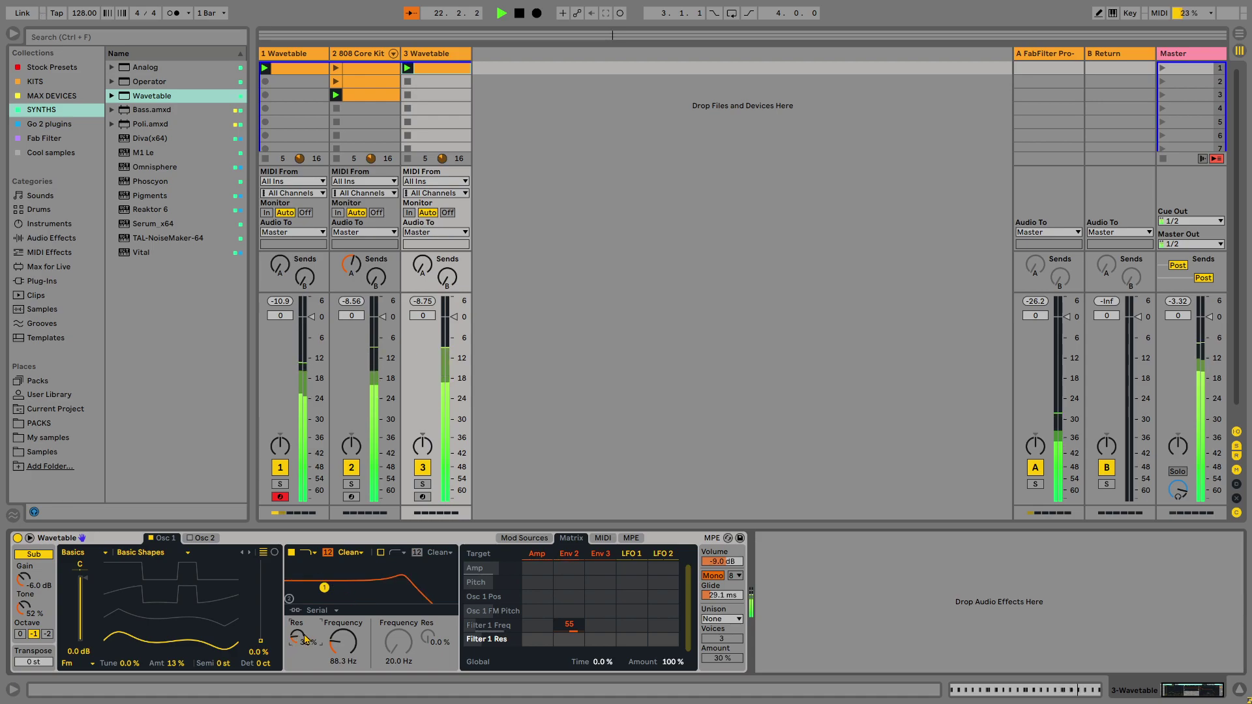
# Raise oscillator 1's wavetable position to 7.6%.
pyautogui.click(351, 552)
pyautogui.click(840, 592)
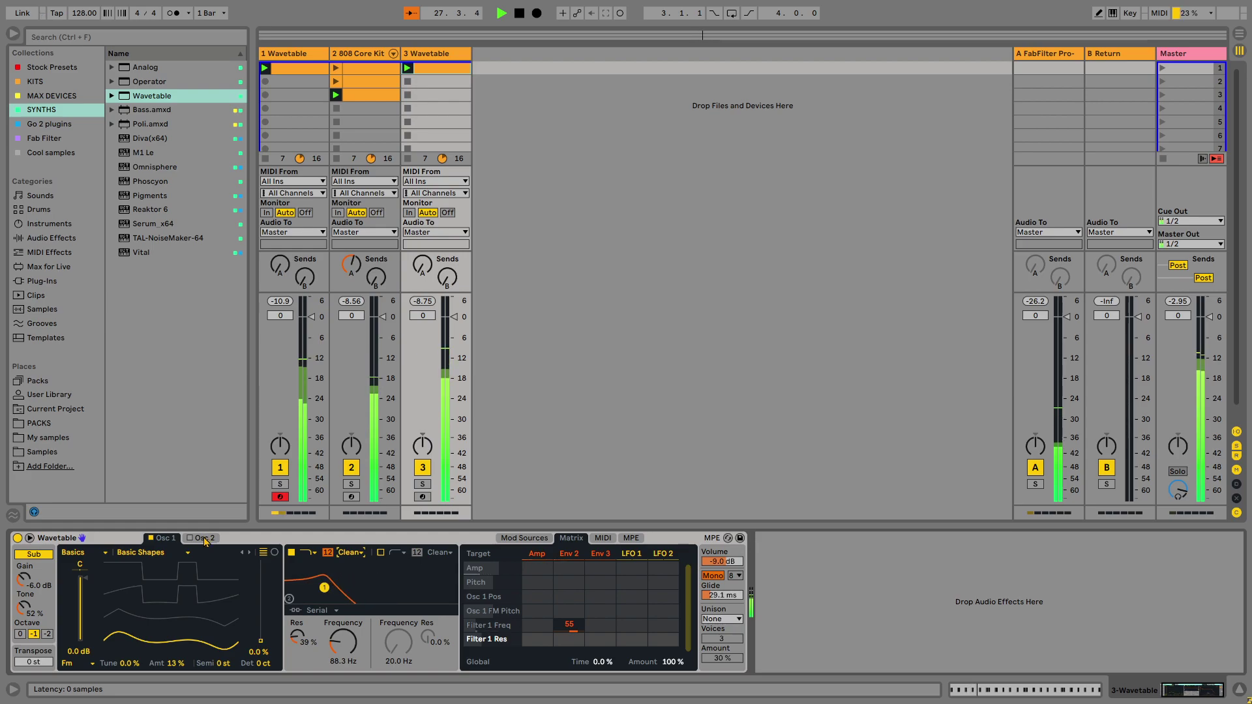
pyautogui.hotkey('ctrl', 'f')
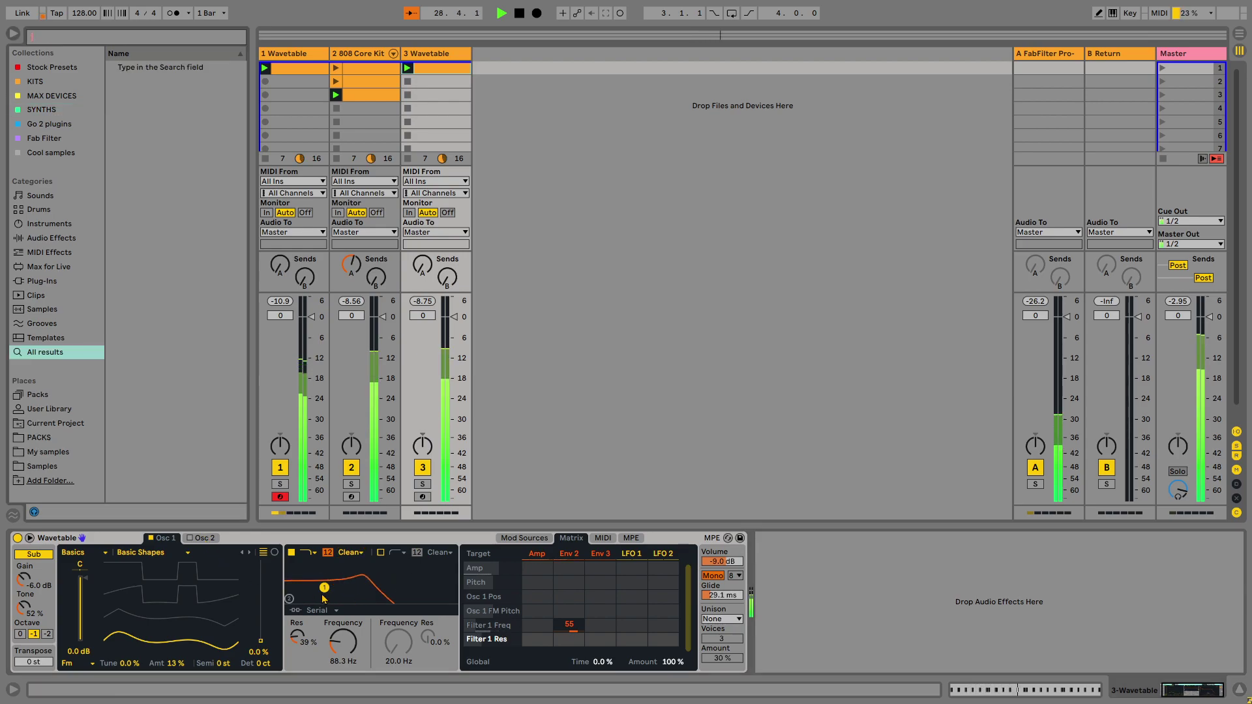
pyautogui.moveTo(199, 629)
pyautogui.mouseDown()
pyautogui.moveTo(199, 554)
pyautogui.moveTo(198, 619)
pyautogui.mouseUp()
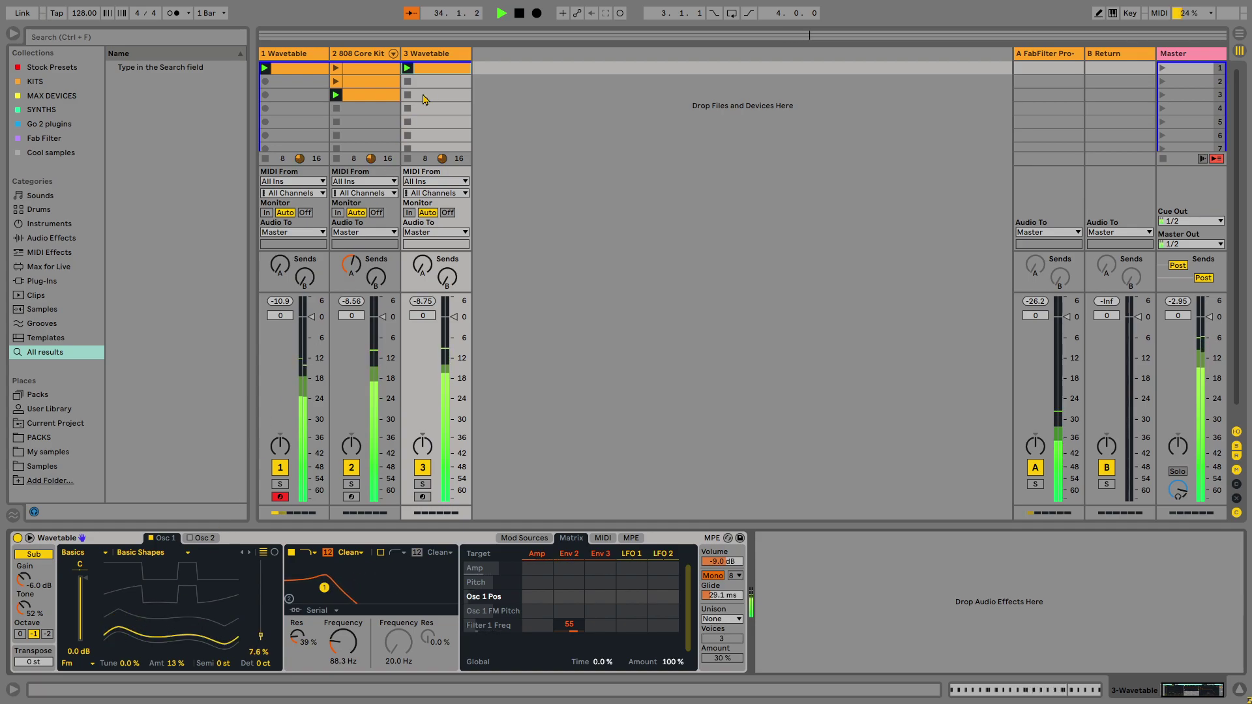
# Search the browser for "amp" and add the Amp effect after the third track's Wavetable.
pyautogui.hotkey('ctrl', 'f')
pyautogui.write('am')
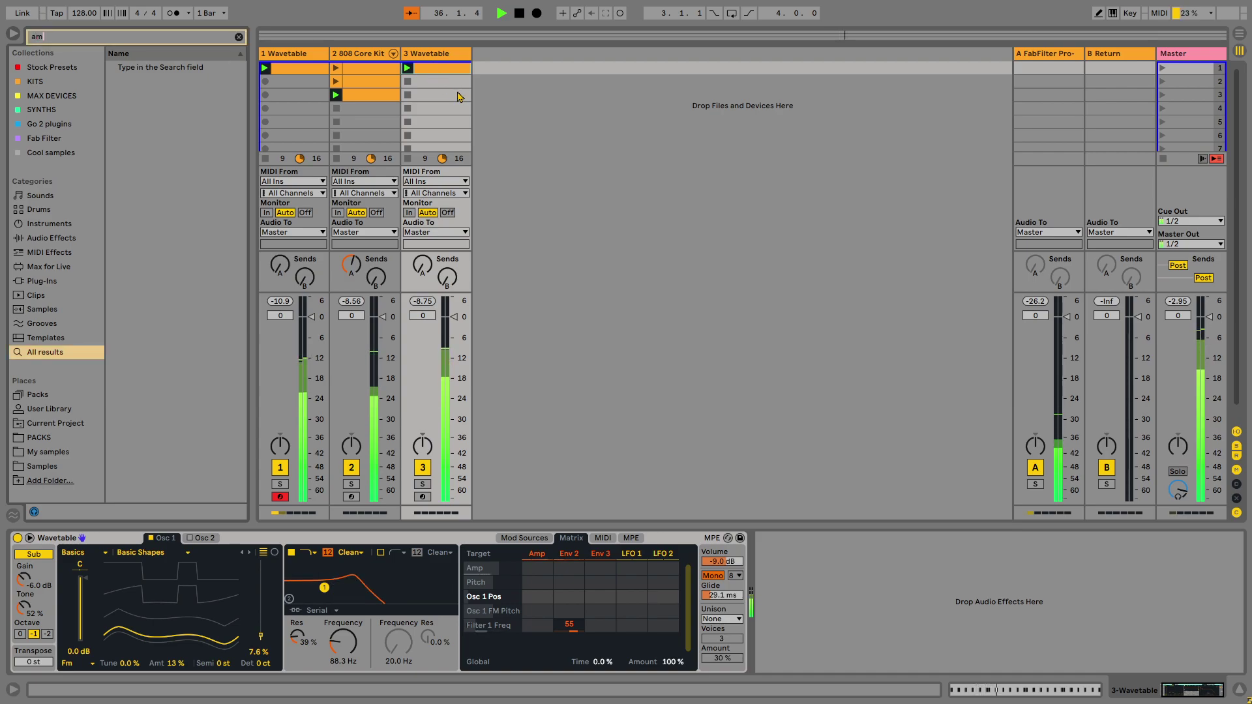
pyautogui.write('p')
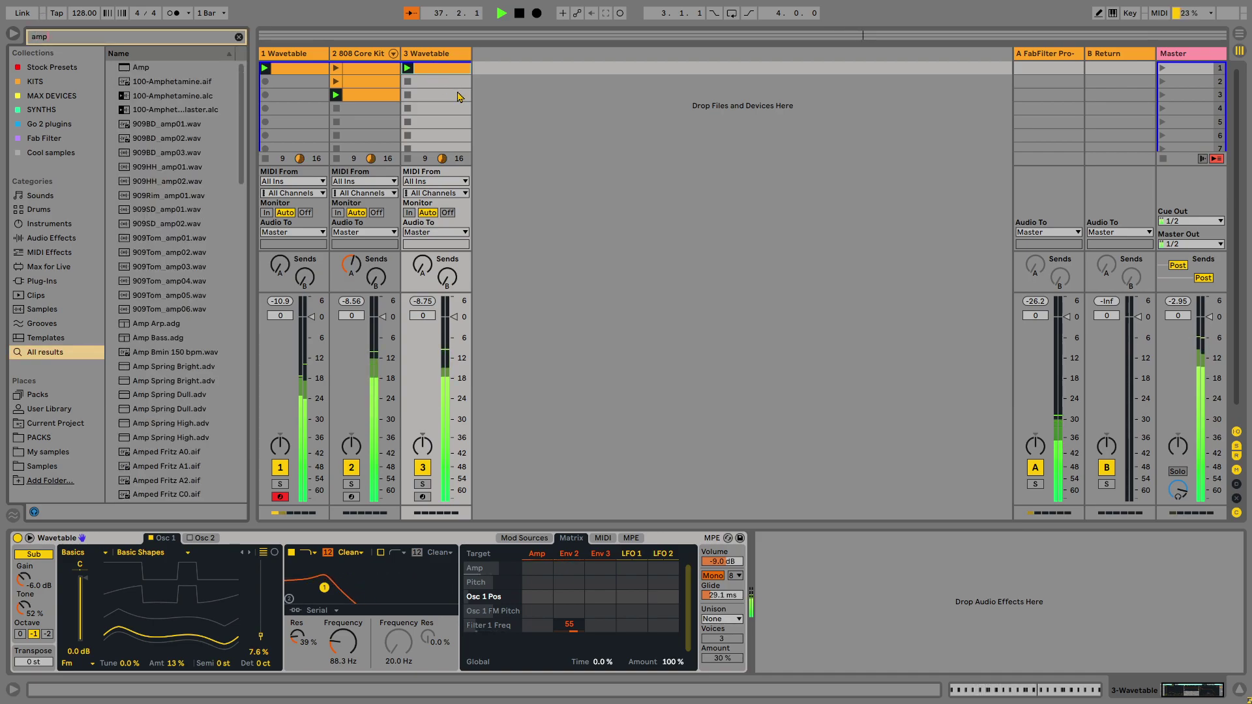
pyautogui.press('Down')
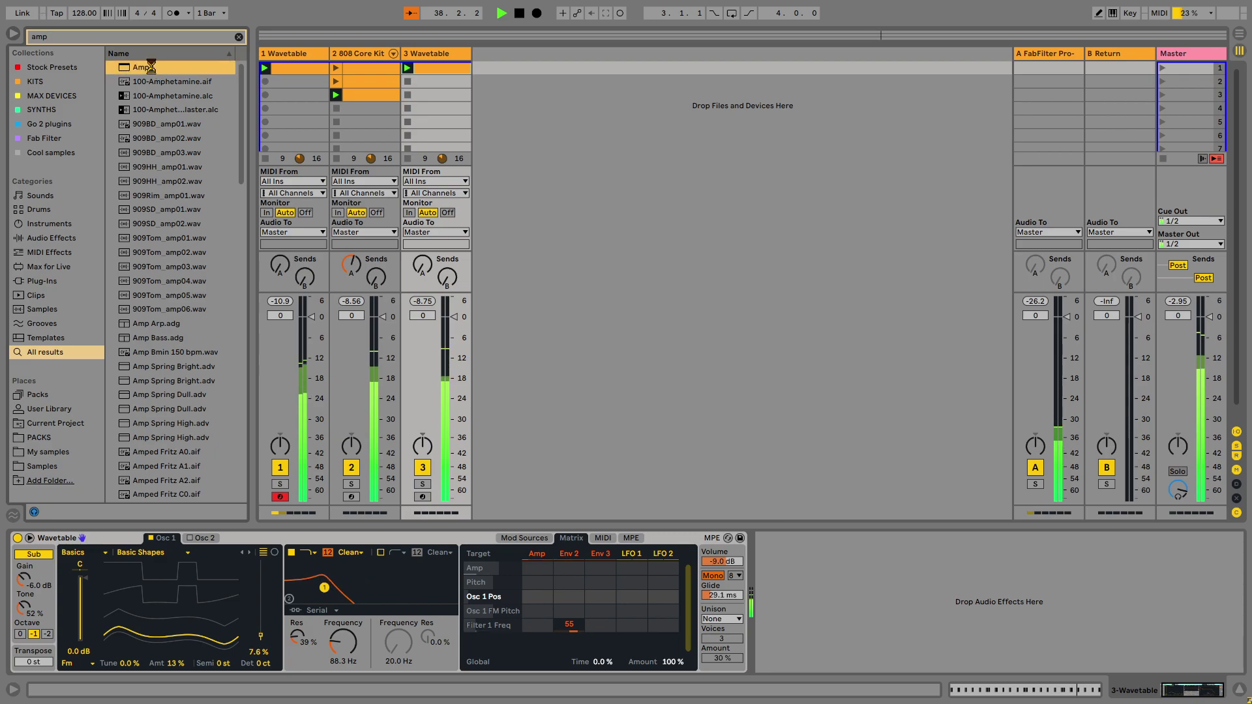
pyautogui.press('Return')
pyautogui.click(820, 542)
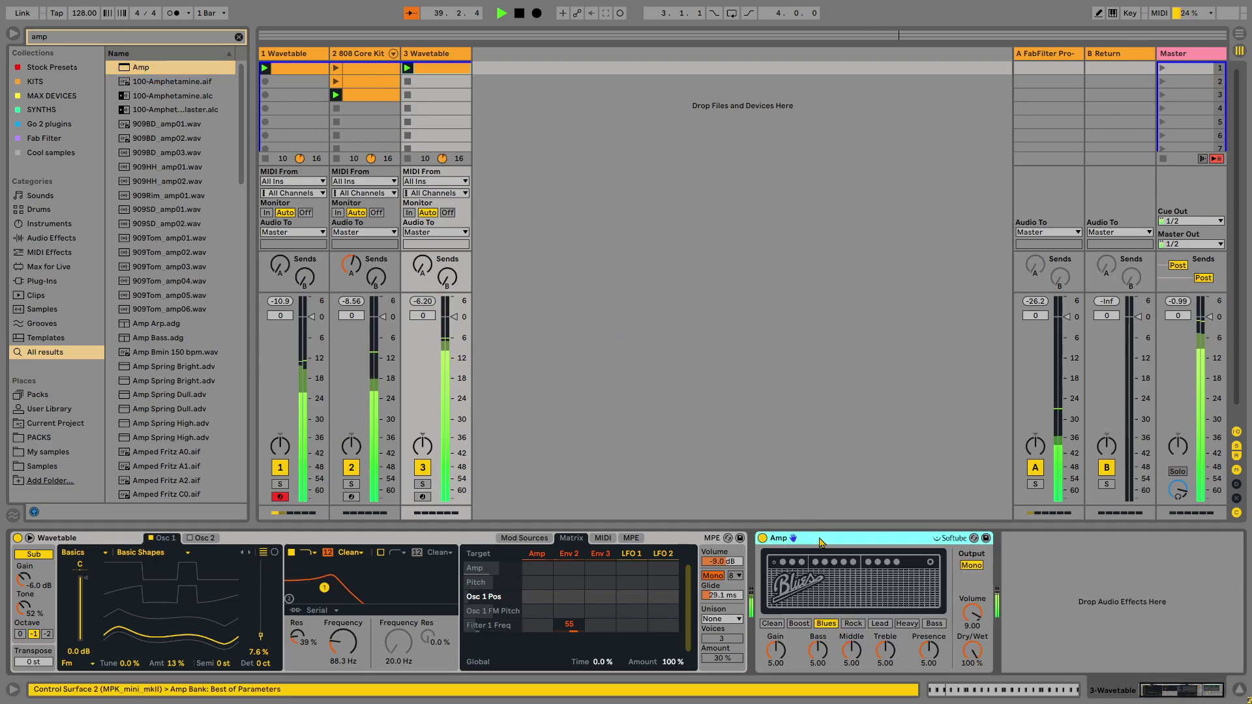
# Try the Amp's Rock model with the Dry/Wet mix lowered to 38.1% and a reduced output volume.
pyautogui.moveTo(818, 651)
pyautogui.mouseDown()
pyautogui.moveTo(818, 692)
pyautogui.moveTo(818, 639)
pyautogui.moveTo(825, 650)
pyautogui.mouseUp()
pyautogui.click(856, 624)
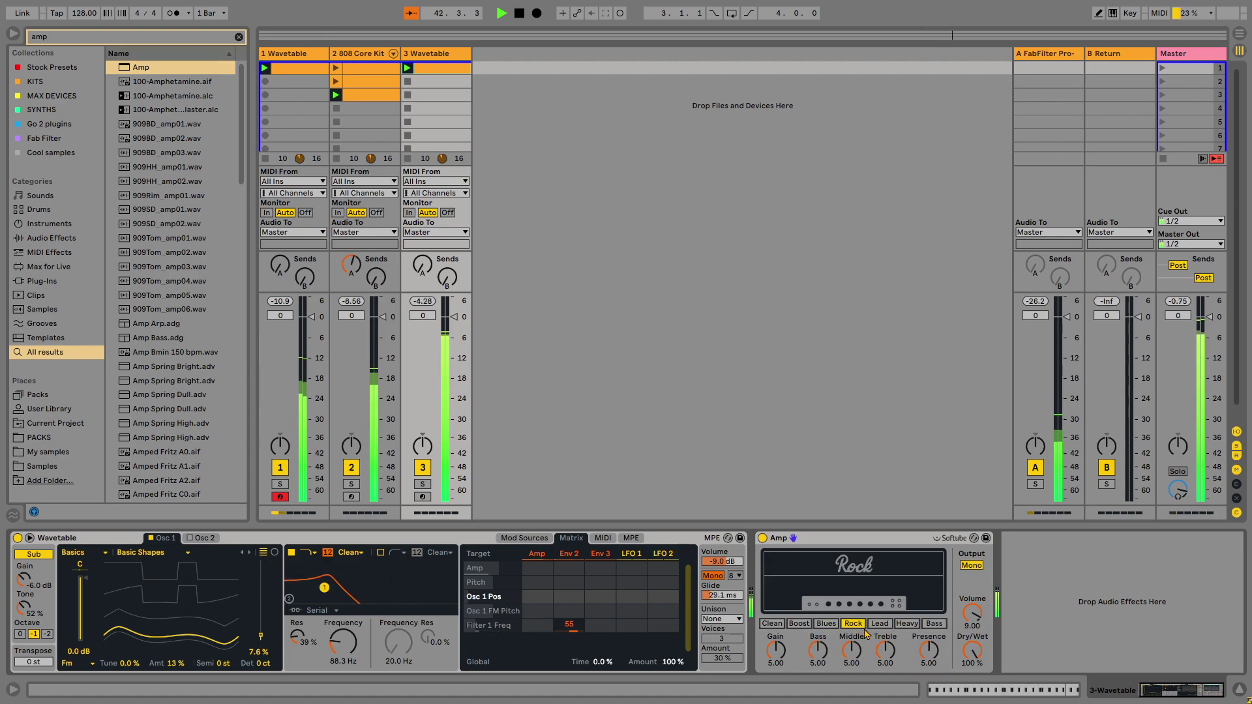
pyautogui.moveTo(972, 651); pyautogui.dragTo(973, 681)
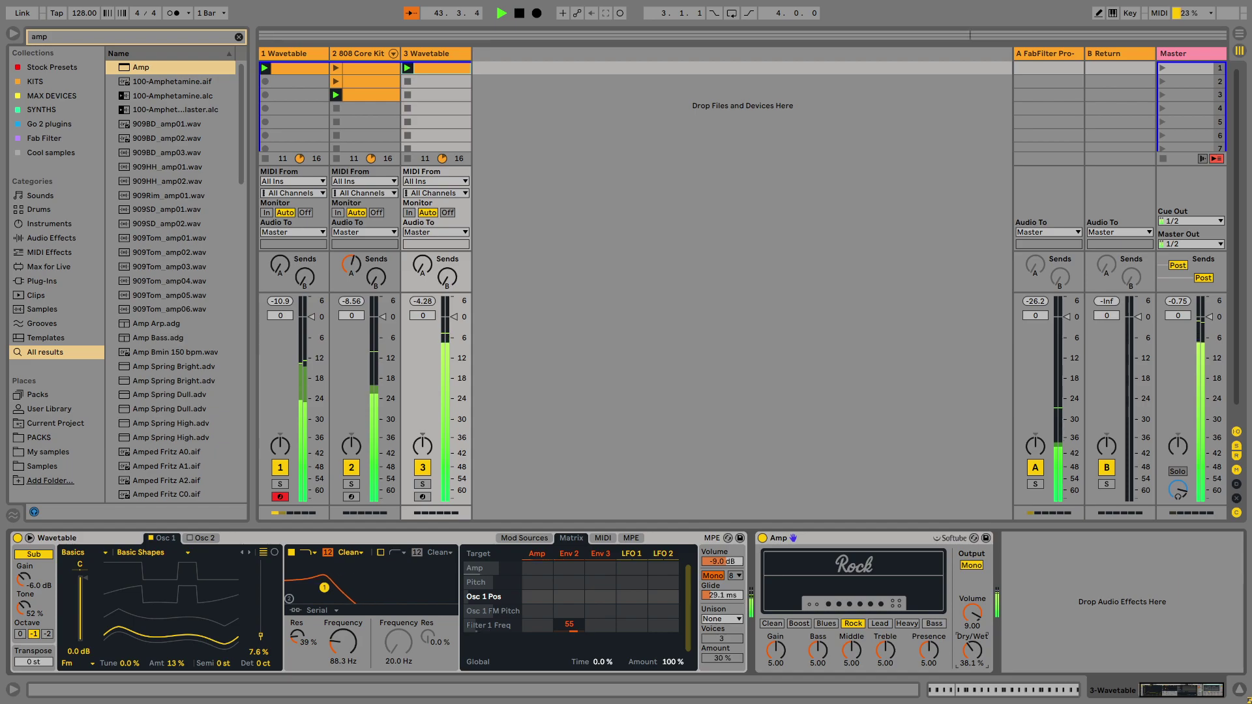
pyautogui.moveTo(972, 684); pyautogui.dragTo(973, 622)
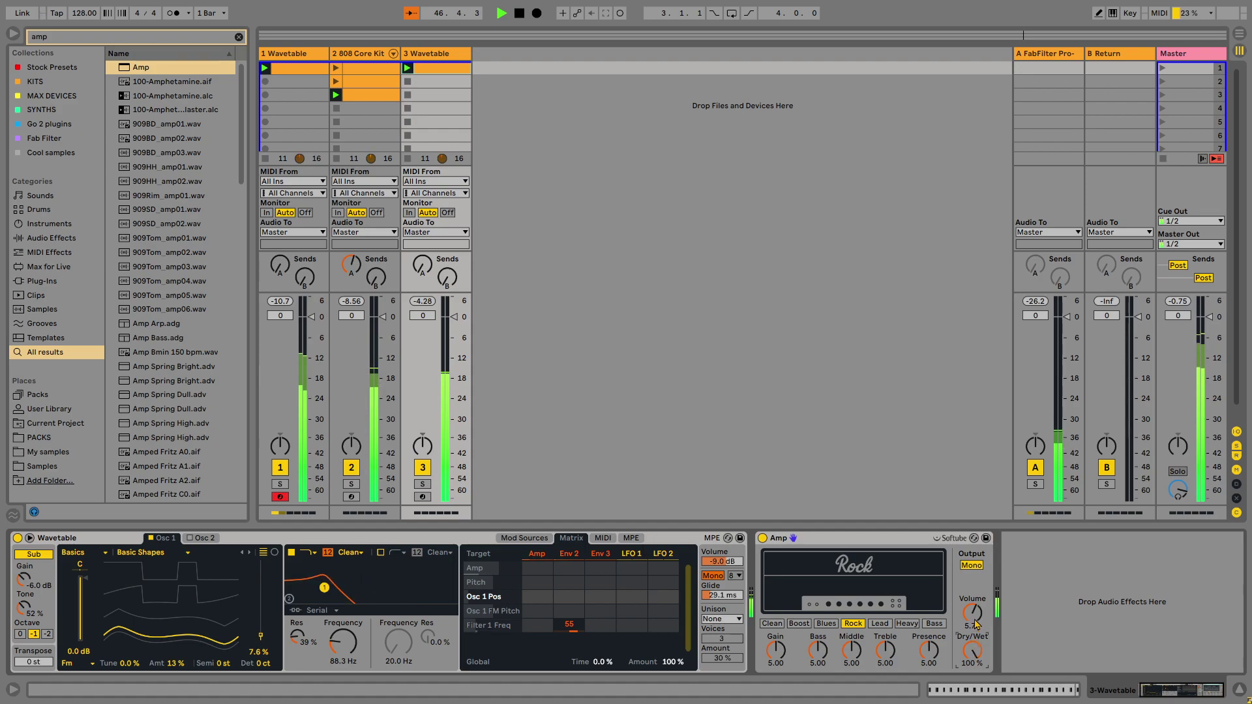
# Switch the Amp to the Bass model with Middle at 7.62, Volume at 9.00 and Dry/Wet at 27%.
pyautogui.click(934, 624)
pyautogui.moveTo(973, 614); pyautogui.dragTo(973, 574)
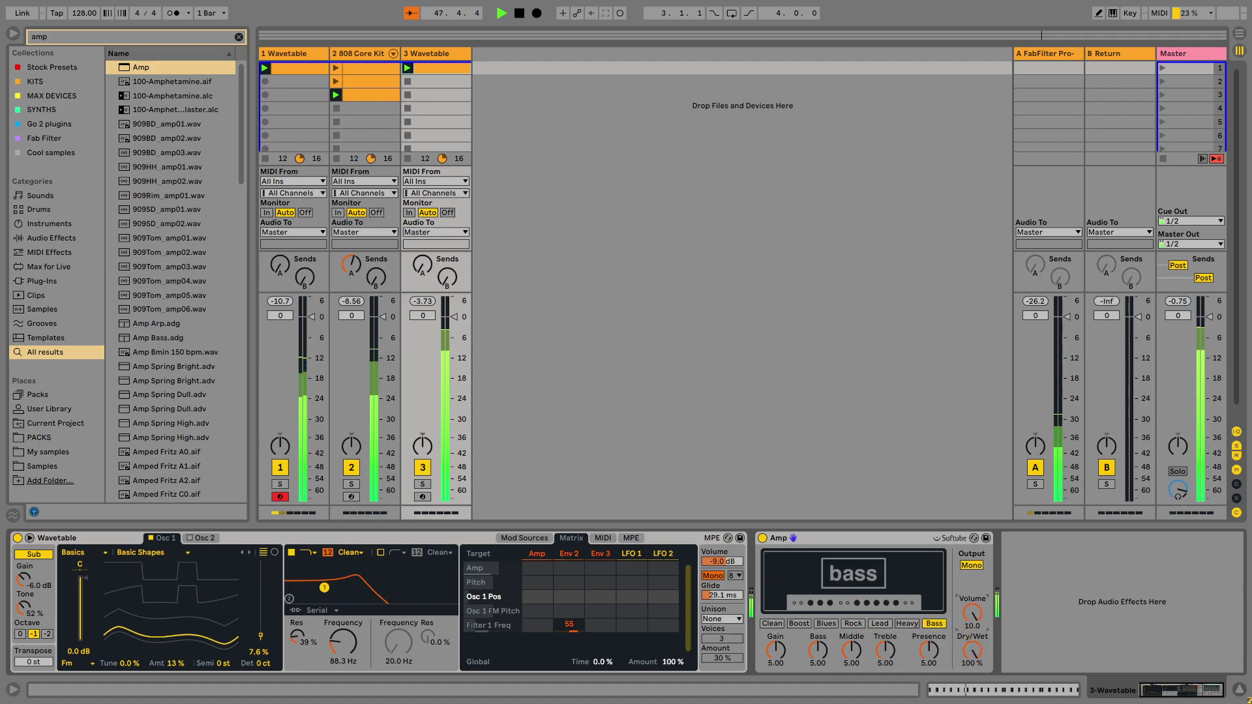
pyautogui.click(818, 650)
pyautogui.moveTo(895, 660); pyautogui.dragTo(851, 643)
pyautogui.press('Delete')
pyautogui.moveTo(973, 650); pyautogui.dragTo(974, 664)
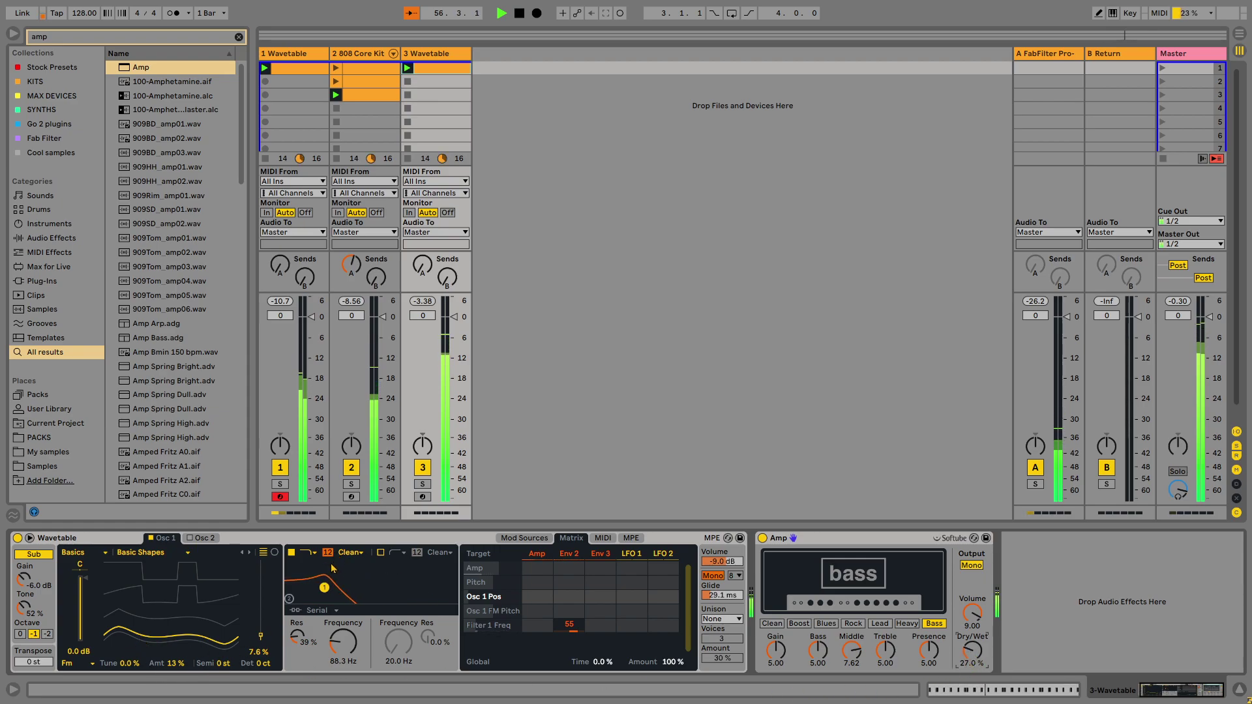
# Switch the Wavetable's first filter to the PRD circuit with 2.25 dB drive, and lower the third track's volume to -8.7 dB.
pyautogui.click(351, 552)
pyautogui.click(351, 577)
pyautogui.scroll(-3, 352, 559)
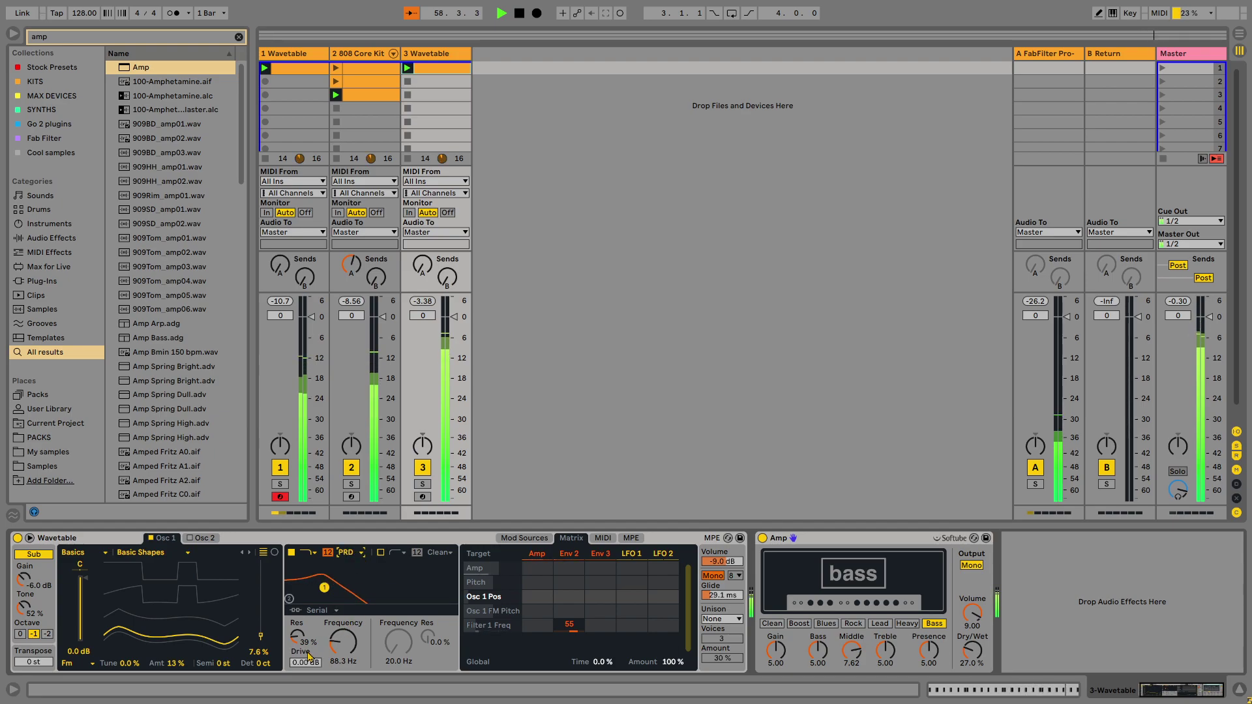
pyautogui.moveTo(304, 664); pyautogui.dragTo(305, 652)
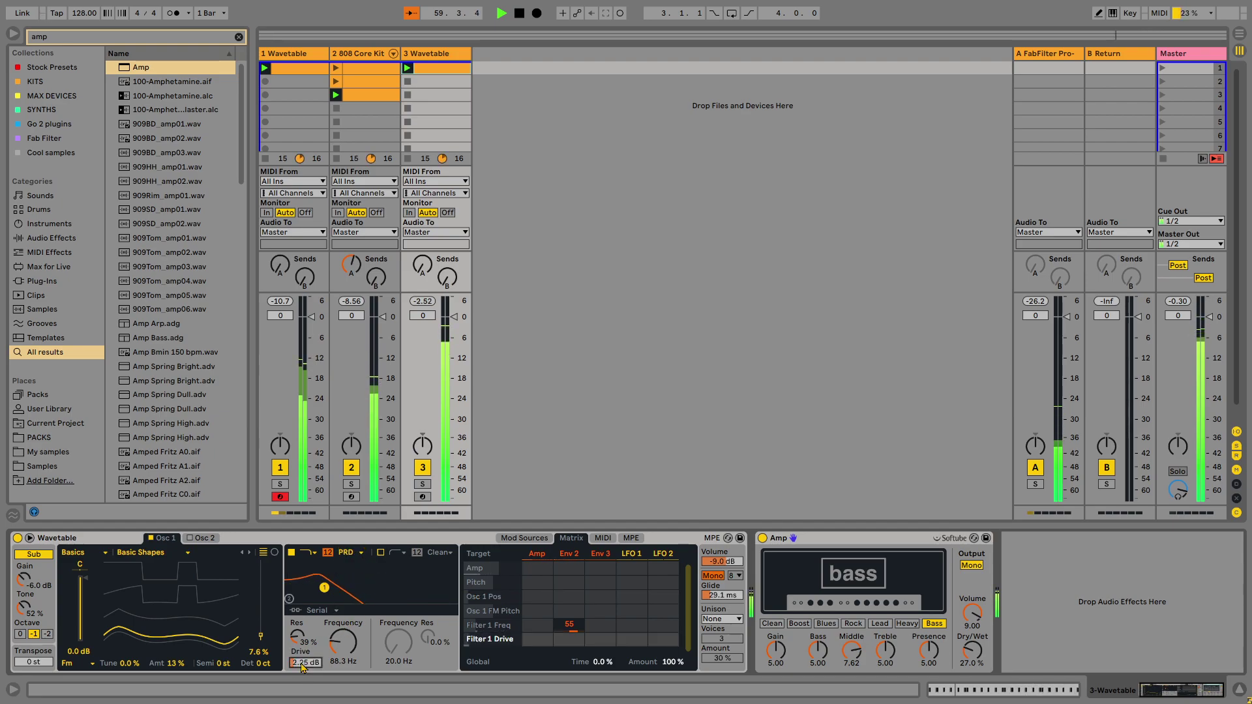
pyautogui.moveTo(423, 315); pyautogui.dragTo(423, 326)
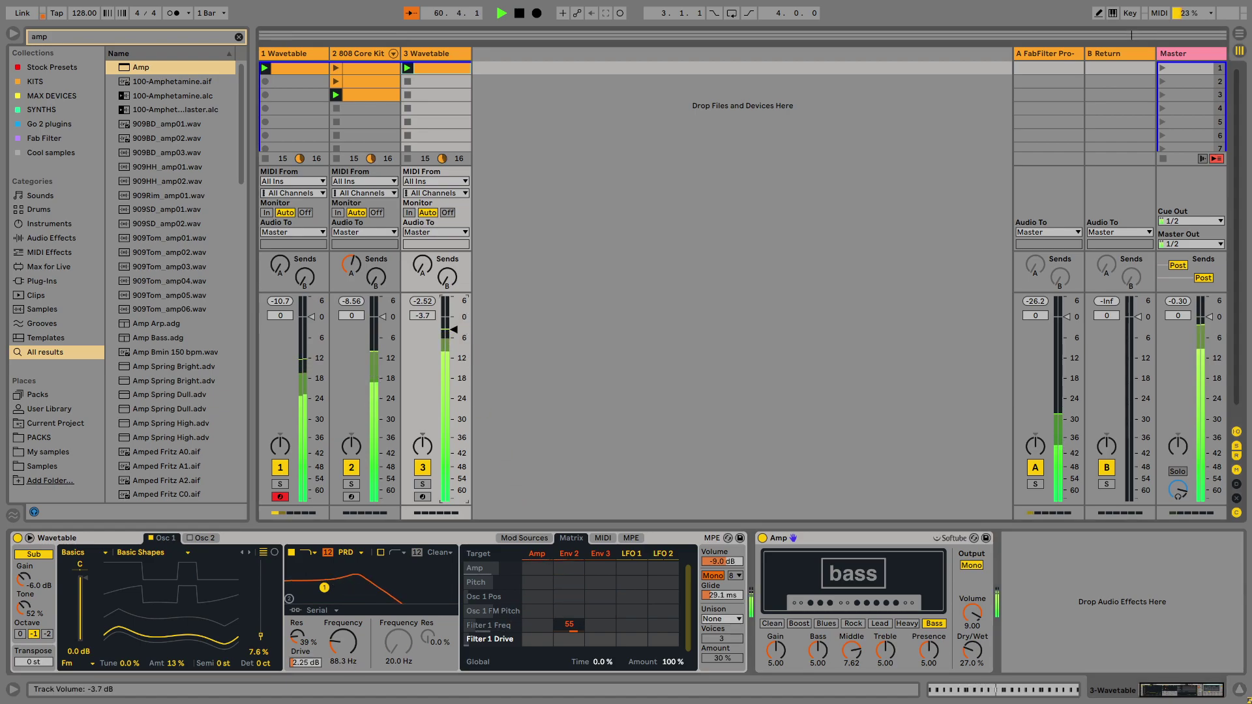
pyautogui.moveTo(423, 316); pyautogui.dragTo(459, 346)
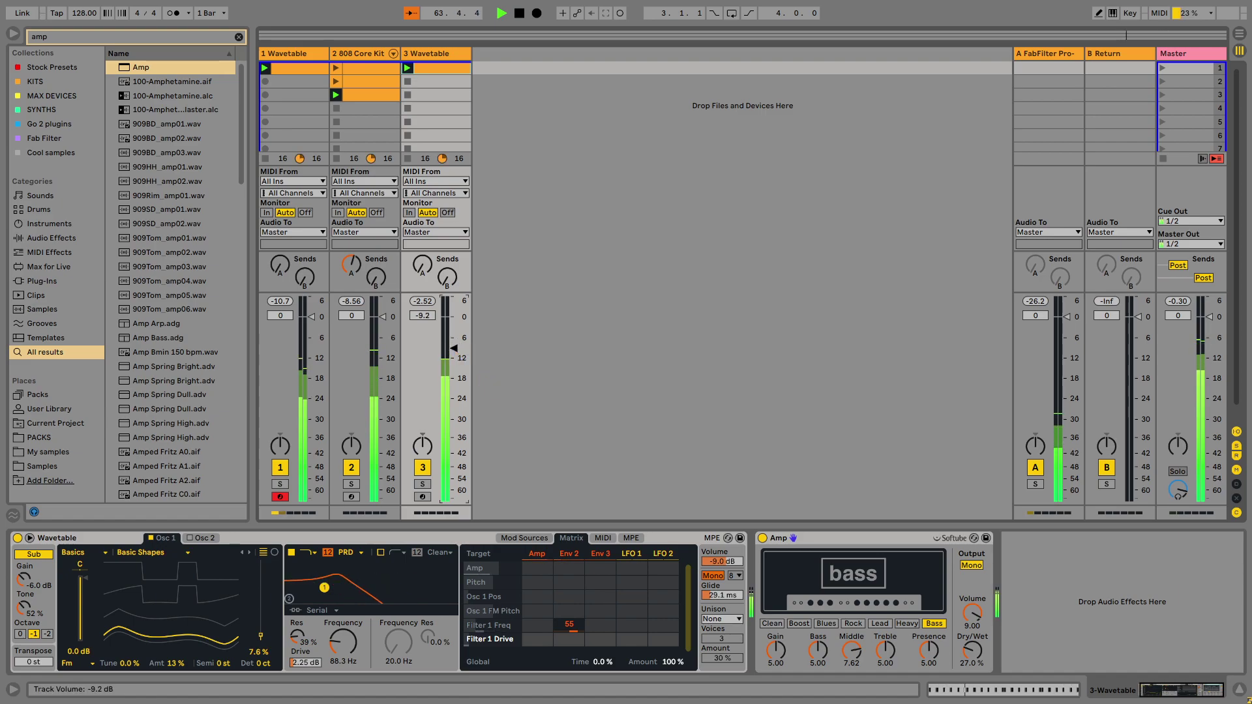
# Search the browser for "sa" and add a Saturator after the Amp.
pyautogui.hotkey('ctrl', 'f')
pyautogui.press('BackSpace')
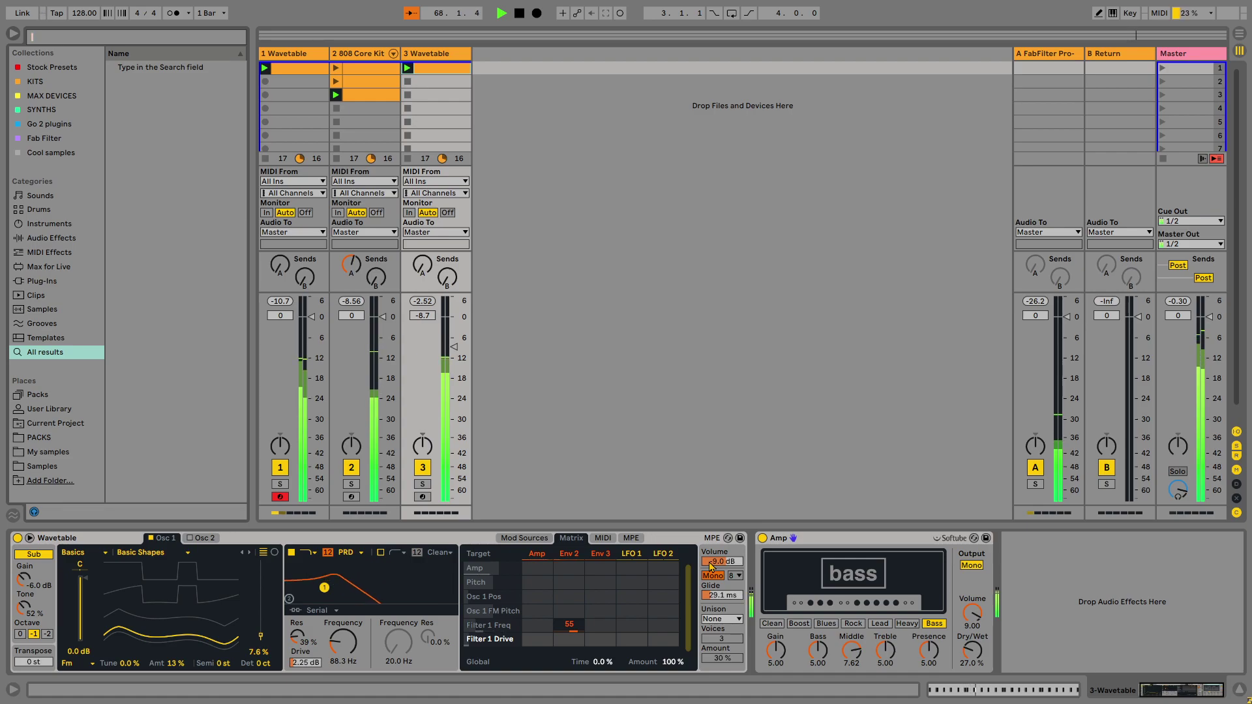
pyautogui.write('sa')
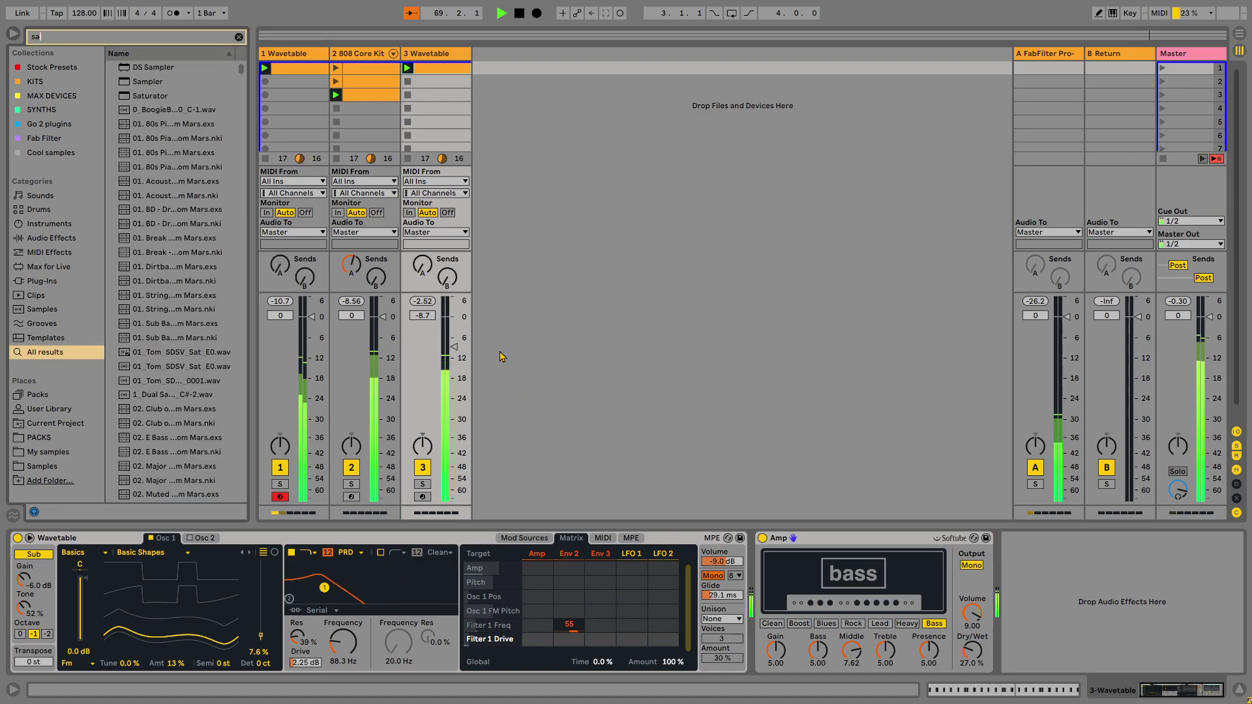
pyautogui.doubleClick(160, 98)
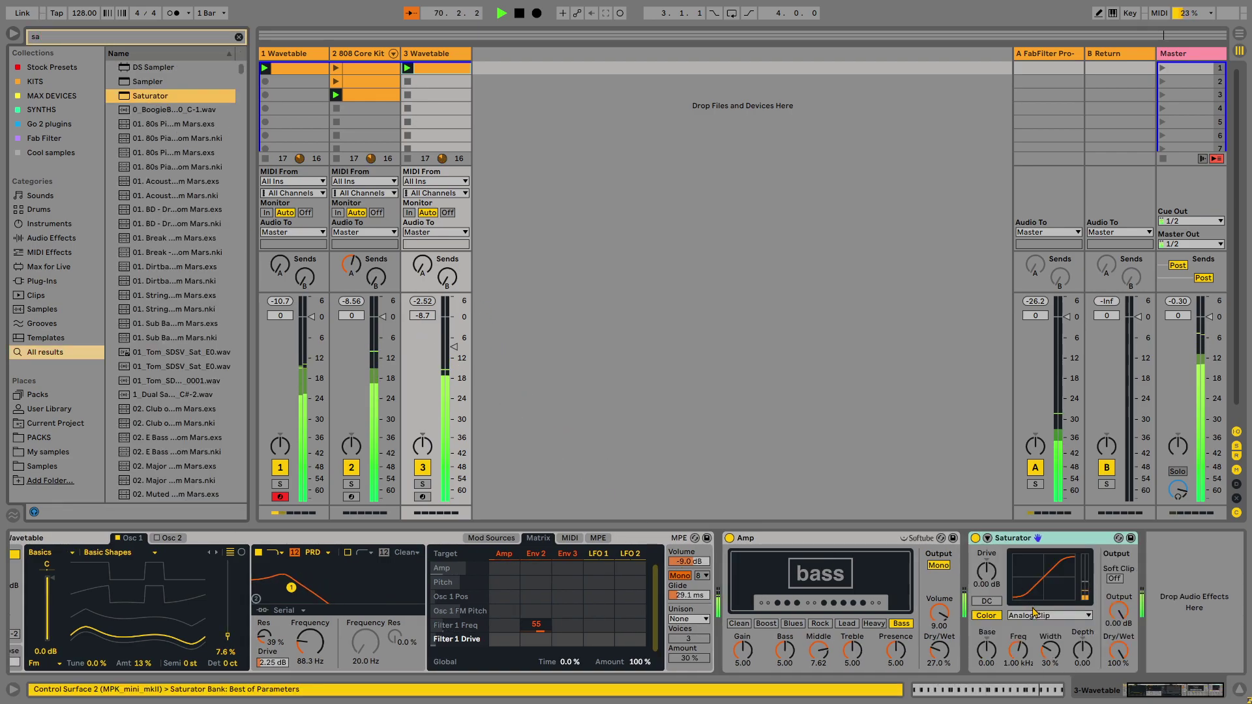
# Set the Saturator to the Soft Sine curve with 3.94 dB drive and -5.43 dB output.
pyautogui.moveTo(1002, 583); pyautogui.dragTo(1019, 595)
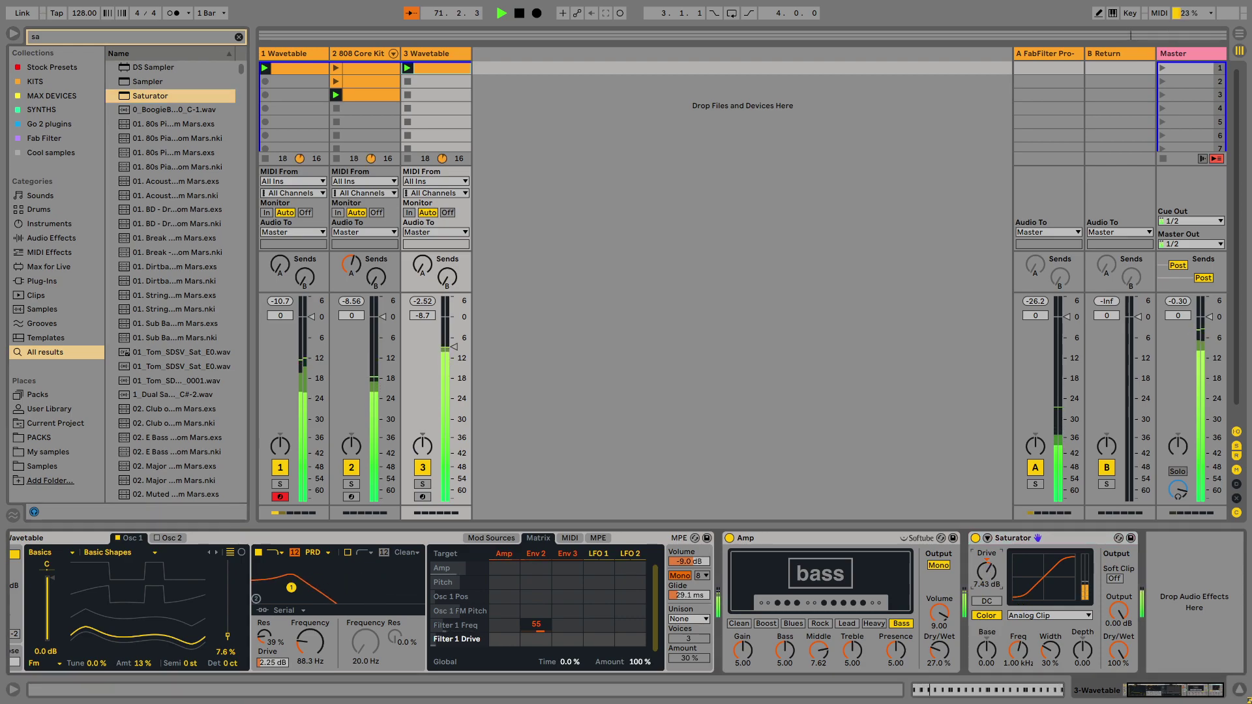
pyautogui.moveTo(1122, 620); pyautogui.dragTo(1122, 655)
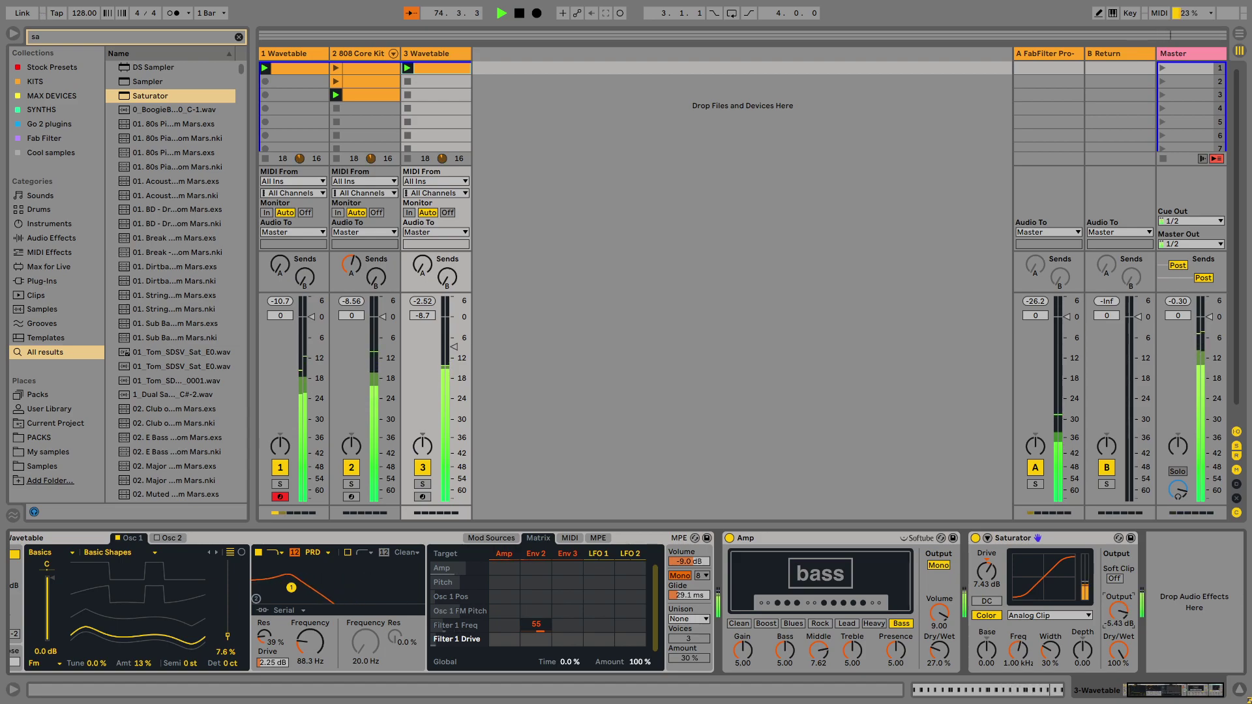
pyautogui.moveTo(1037, 596); pyautogui.dragTo(986, 580)
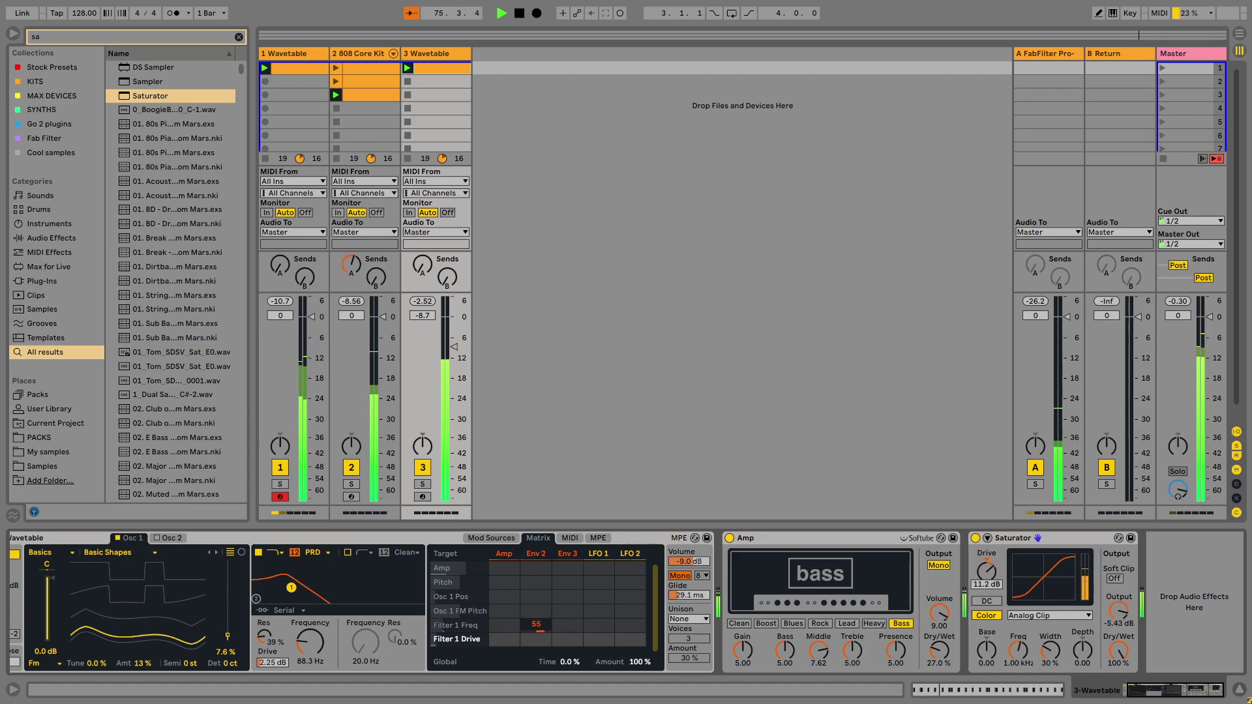
pyautogui.click(1049, 615)
pyautogui.click(1031, 592)
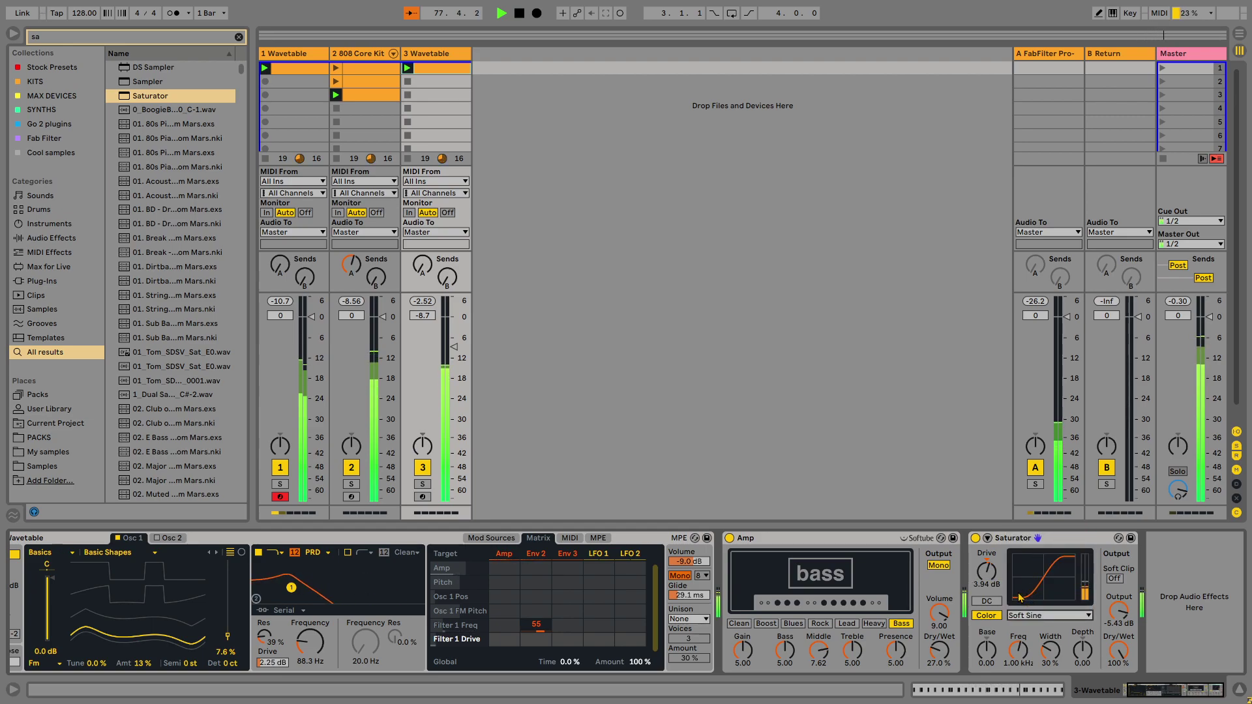
# Set the Saturator's color Base to -13.1 and enable its DC filter and Soft Clip.
pyautogui.moveTo(996, 648)
pyautogui.mouseDown()
pyautogui.moveTo(997, 665)
pyautogui.moveTo(987, 619)
pyautogui.moveTo(987, 635)
pyautogui.mouseUp()
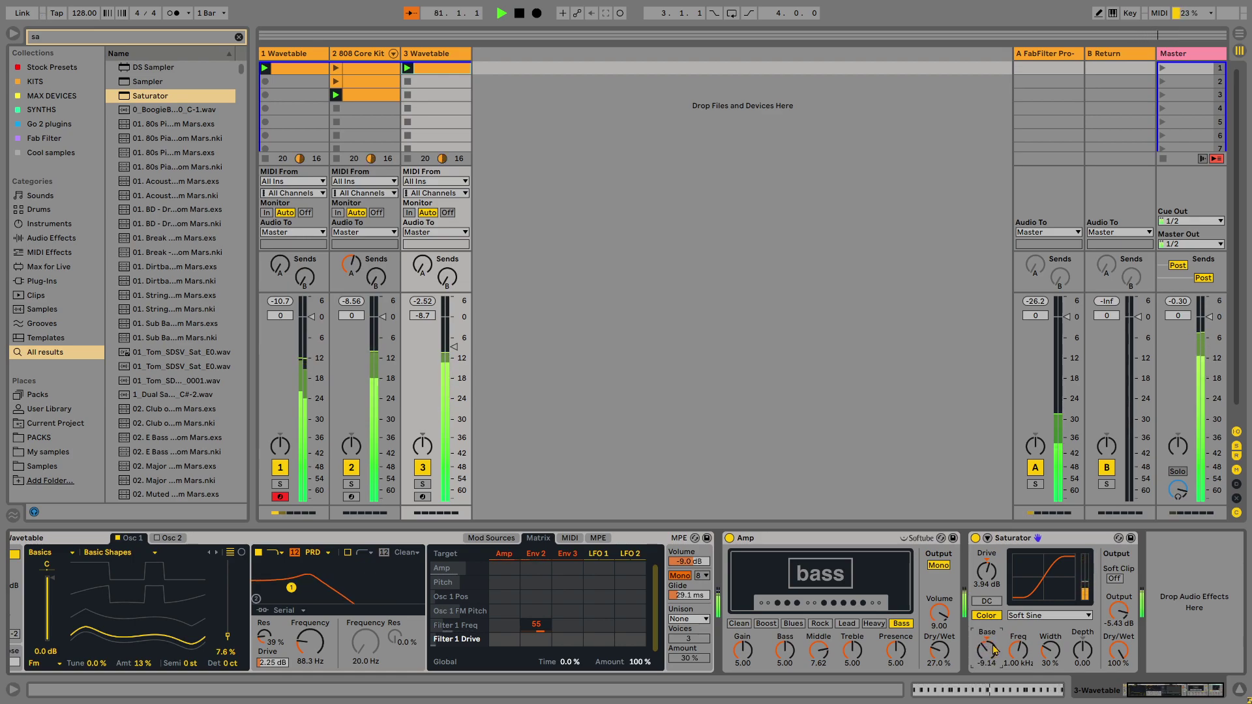
pyautogui.click(992, 603)
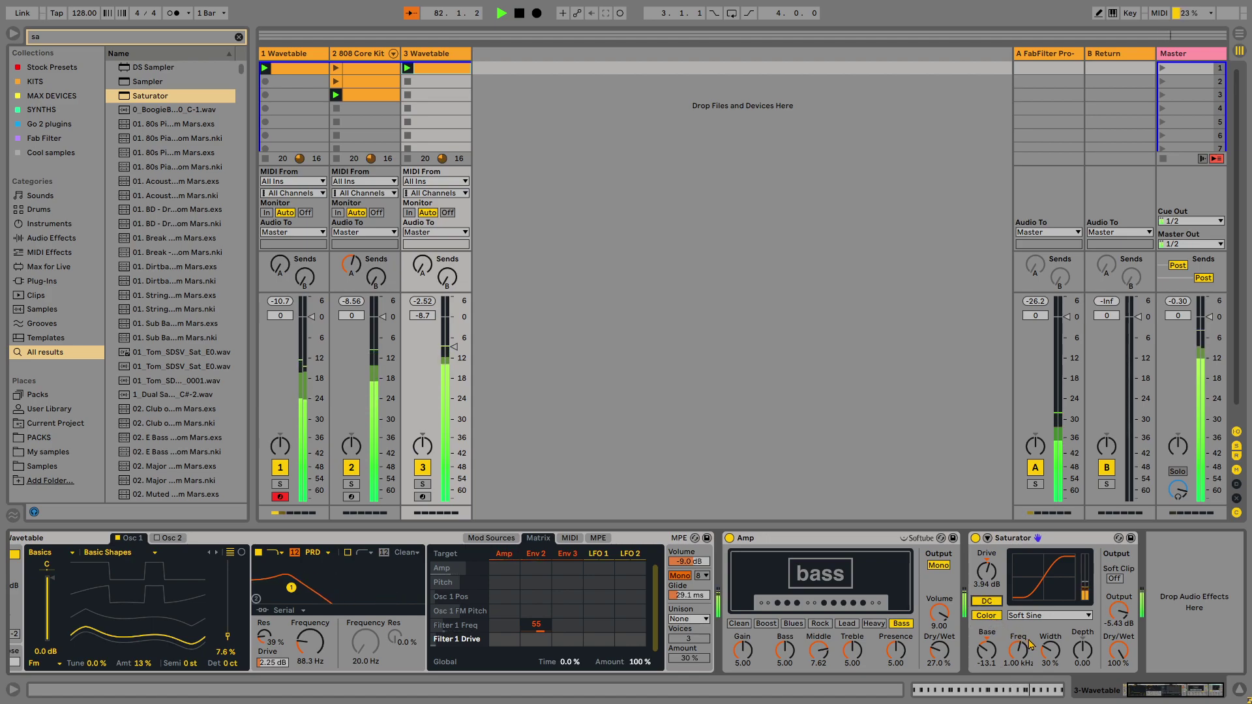
pyautogui.click(1115, 579)
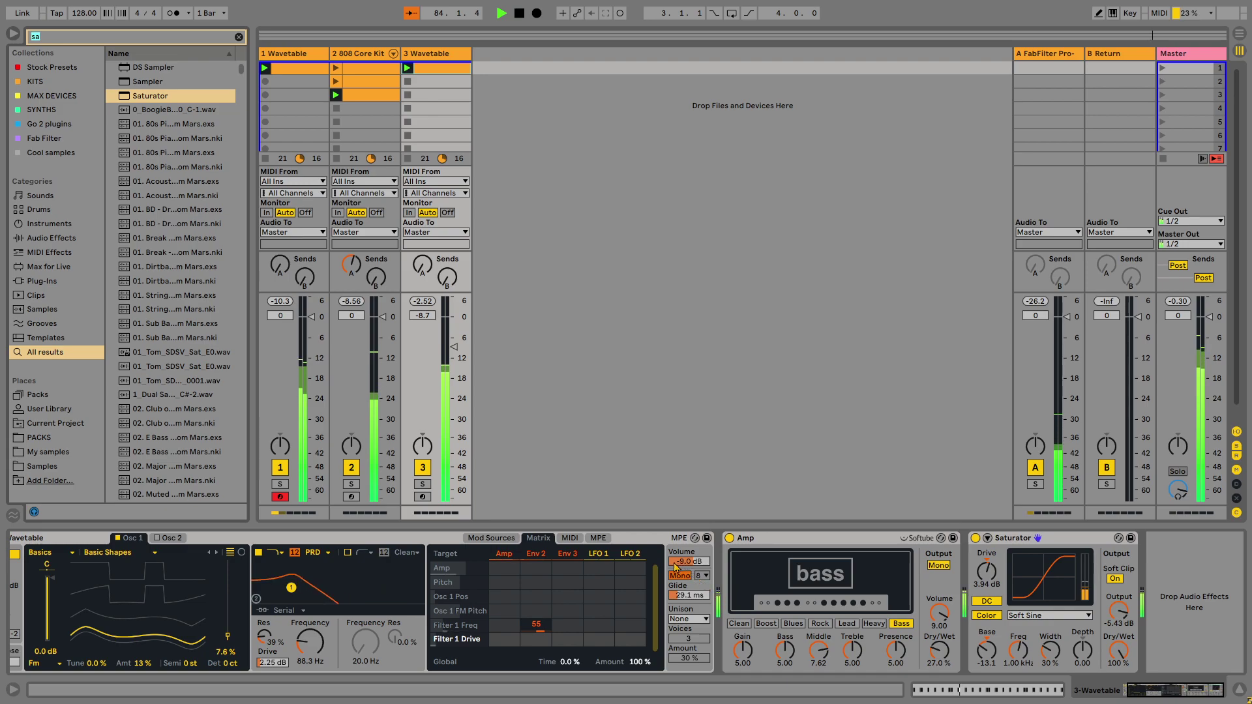
# Search the browser for "compre" and add a Compressor after the Saturator on the third track.
pyautogui.press('BackSpace')
pyautogui.press('BackSpace')
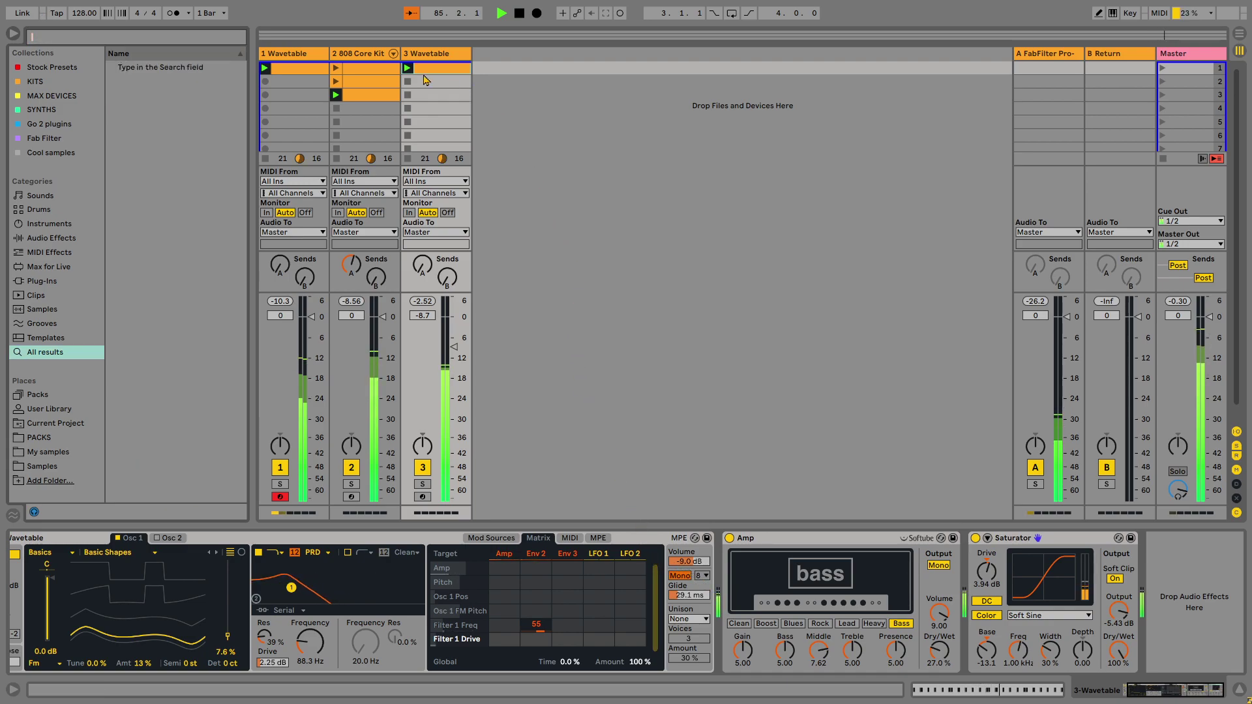
pyautogui.hotkey('shift', 'Tab')
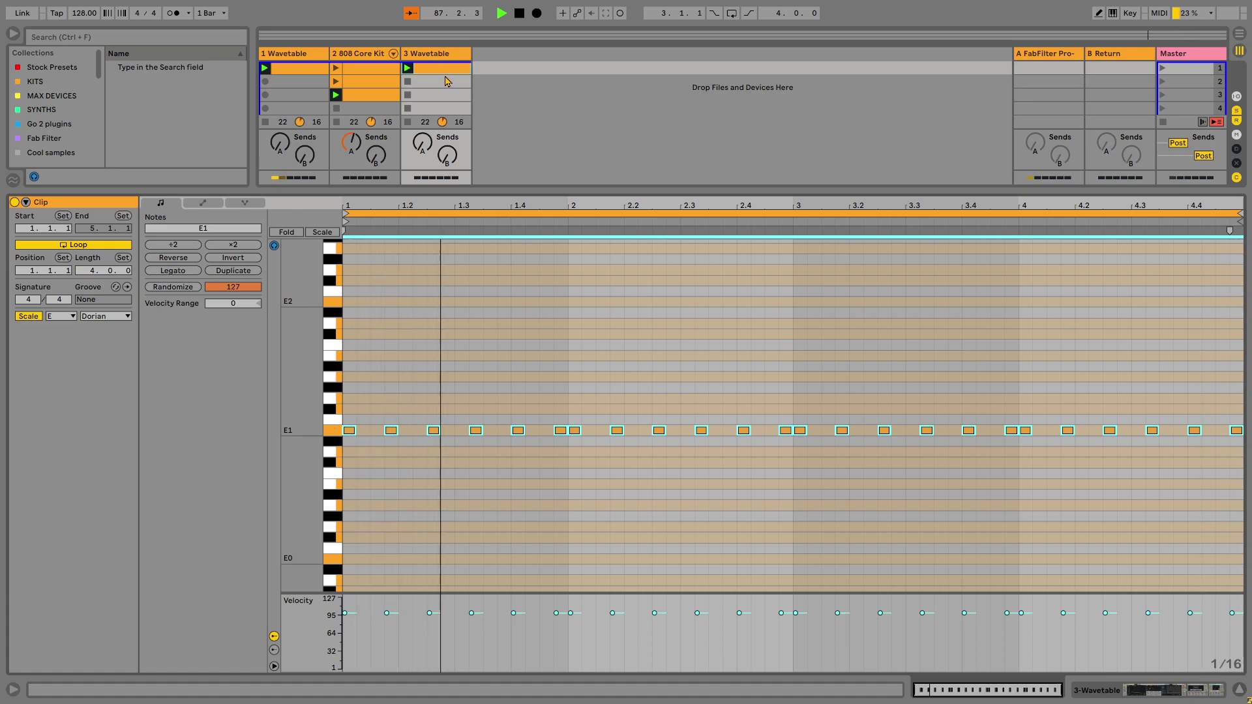
pyautogui.click(436, 58)
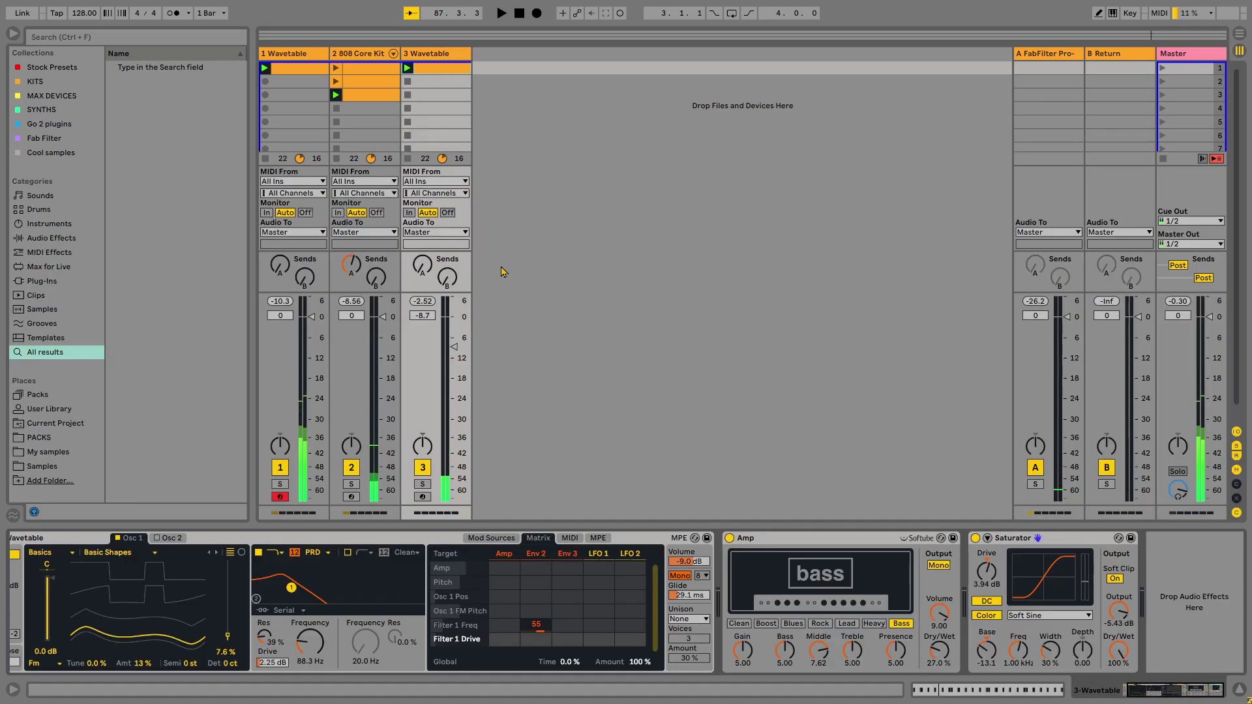
pyautogui.hotkey('ctrl', 'f')
pyautogui.write('compre')
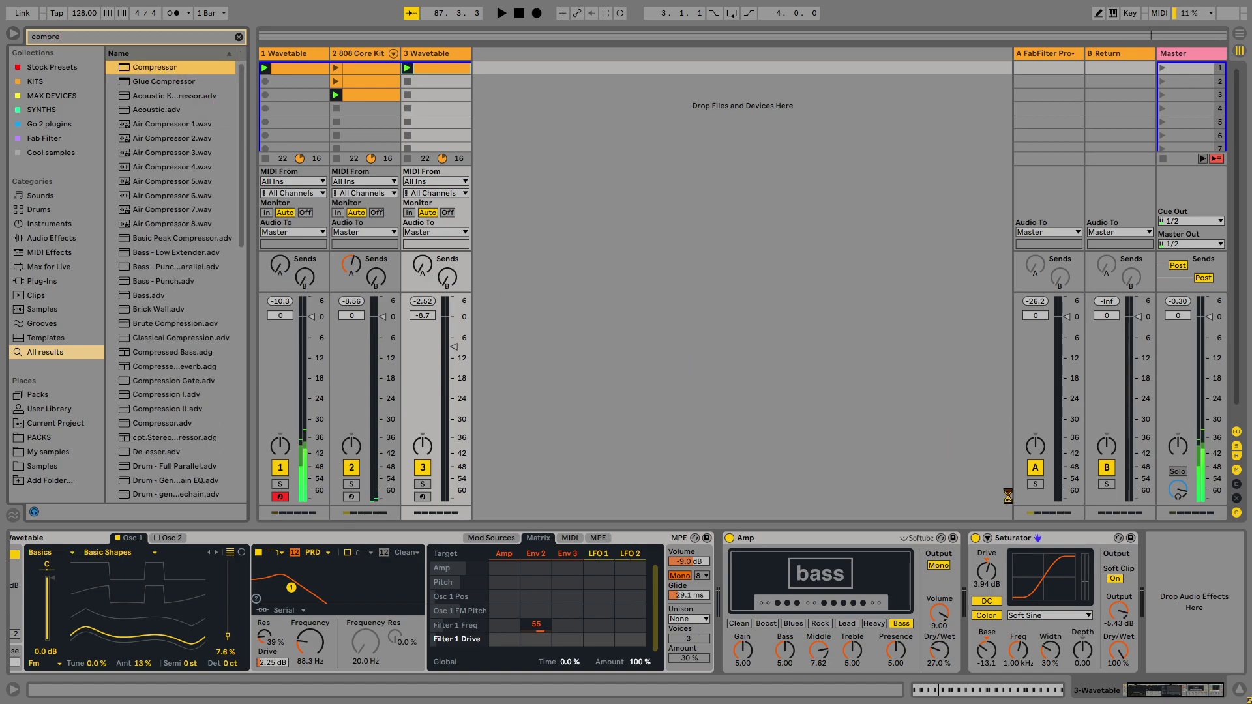
pyautogui.press('Return')
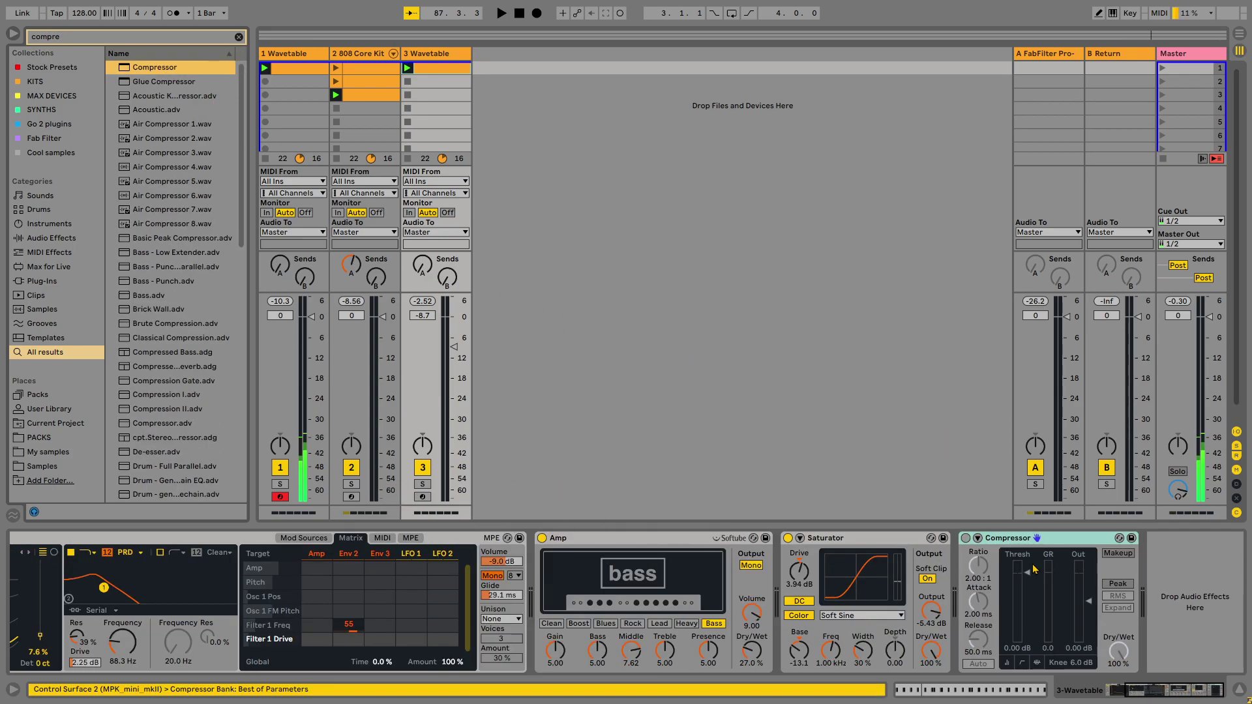
# Enable the Compressor's sidechain with 2-808 Core Kit as source, tapped at Bass Drum Post FX.
pyautogui.click(966, 539)
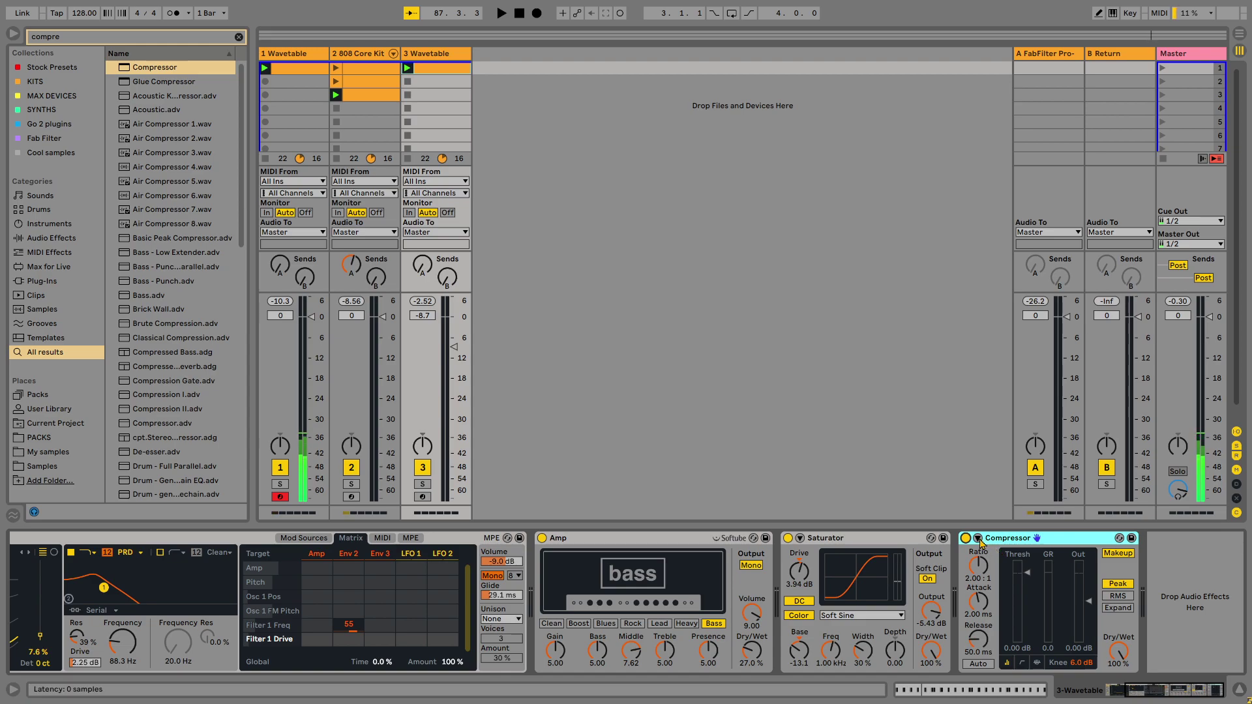
pyautogui.click(979, 540)
pyautogui.click(988, 575)
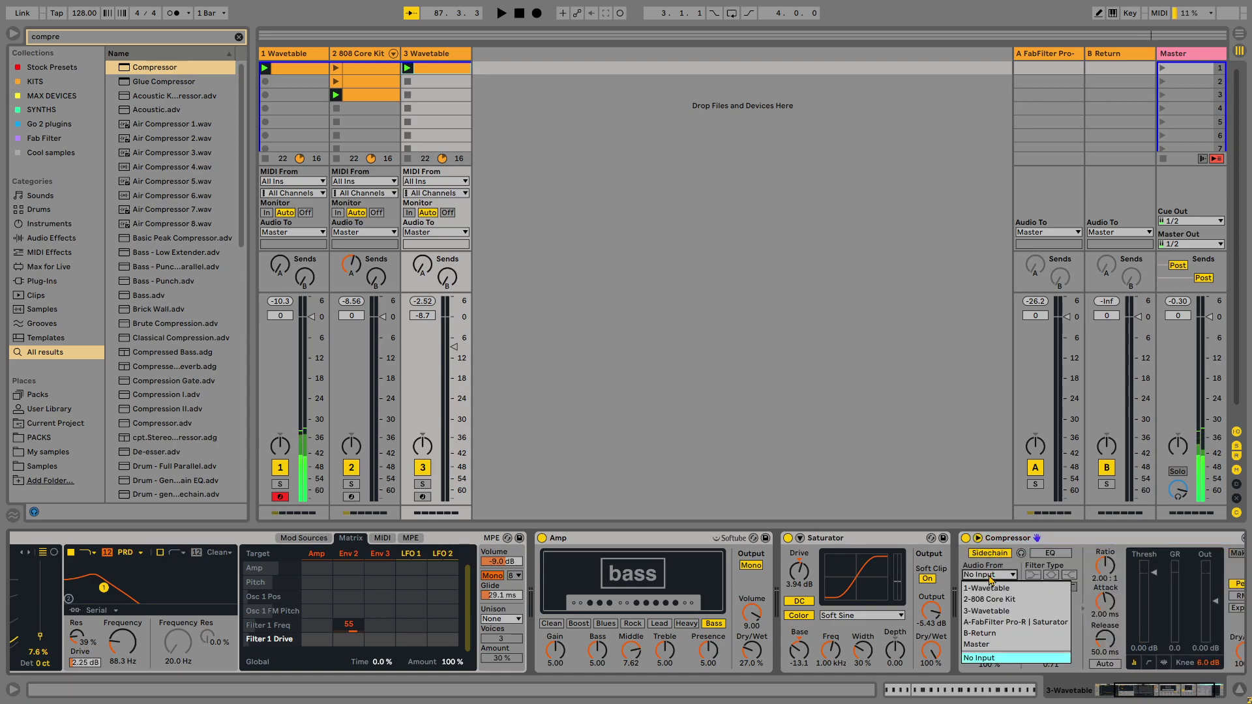
pyautogui.click(1016, 599)
pyautogui.click(1013, 588)
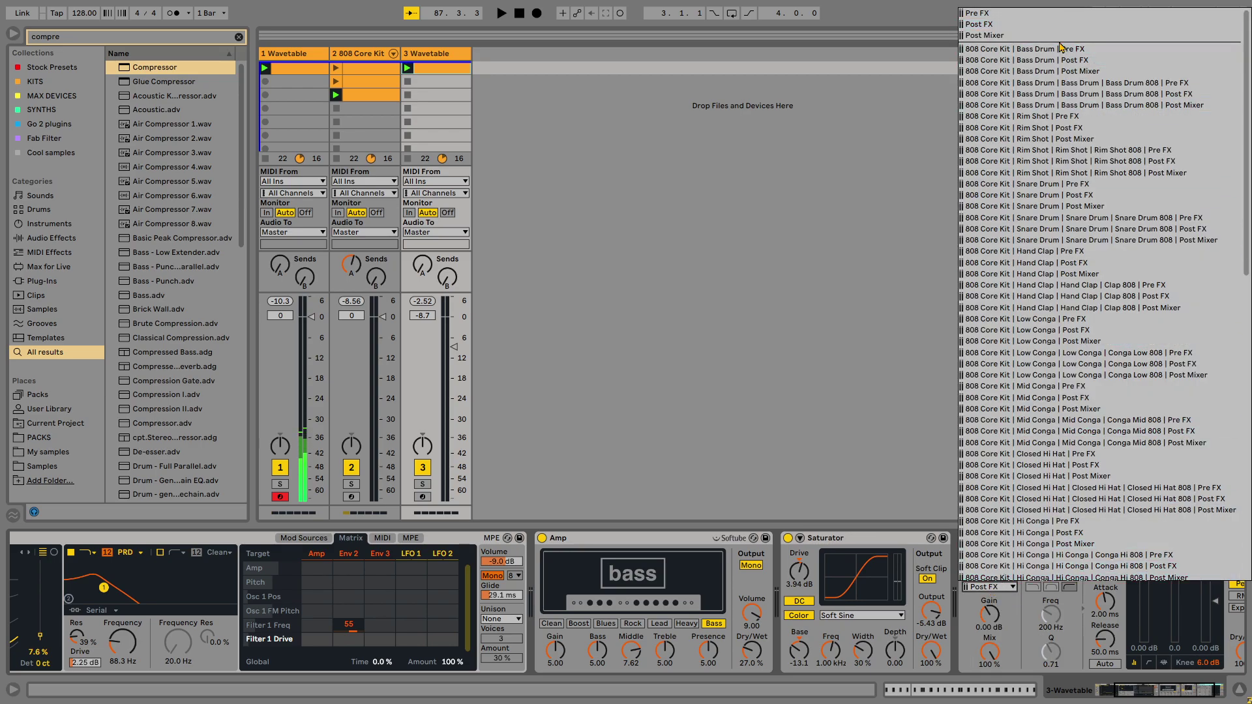
pyautogui.click(1104, 63)
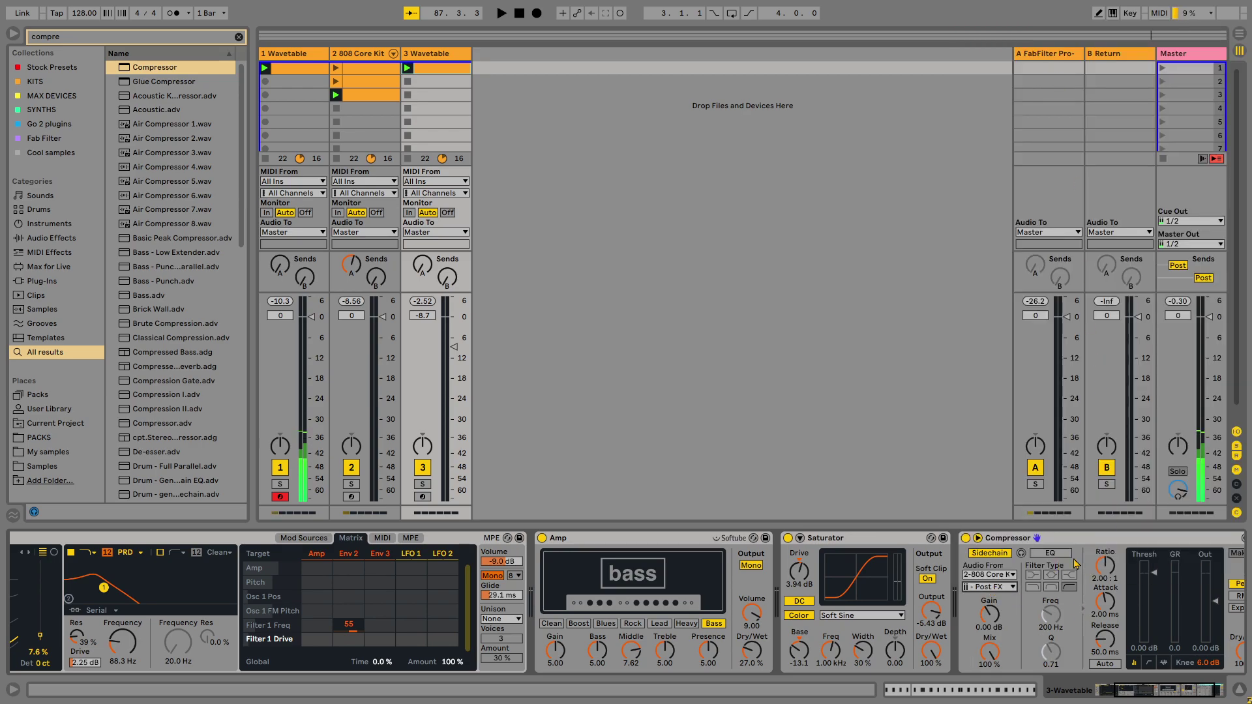
# During playback, set the Compressor to inf:1 ratio, 0.01 ms attack and -13.1 dB threshold.
pyautogui.press('space')
pyautogui.press('space')
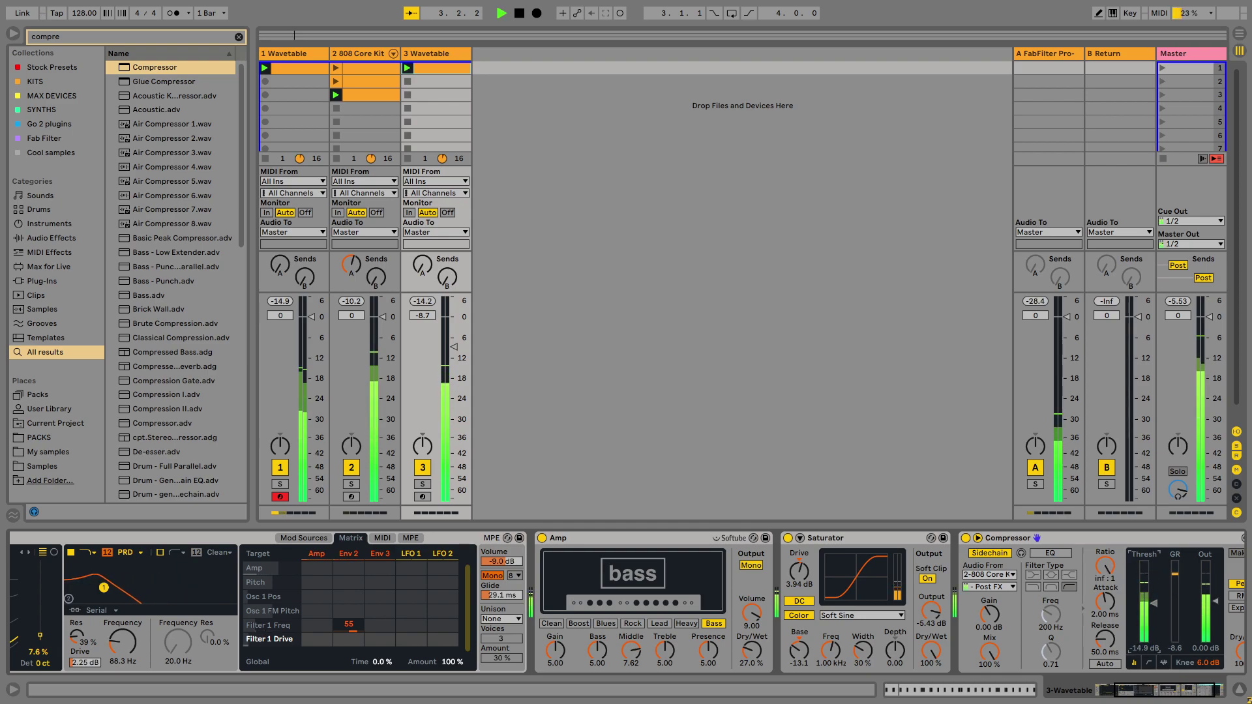
pyautogui.moveTo(1105, 601)
pyautogui.mouseDown()
pyautogui.moveTo(1107, 619)
pyautogui.moveTo(1151, 594)
pyautogui.moveTo(1149, 624)
pyautogui.moveTo(1149, 601)
pyautogui.mouseUp()
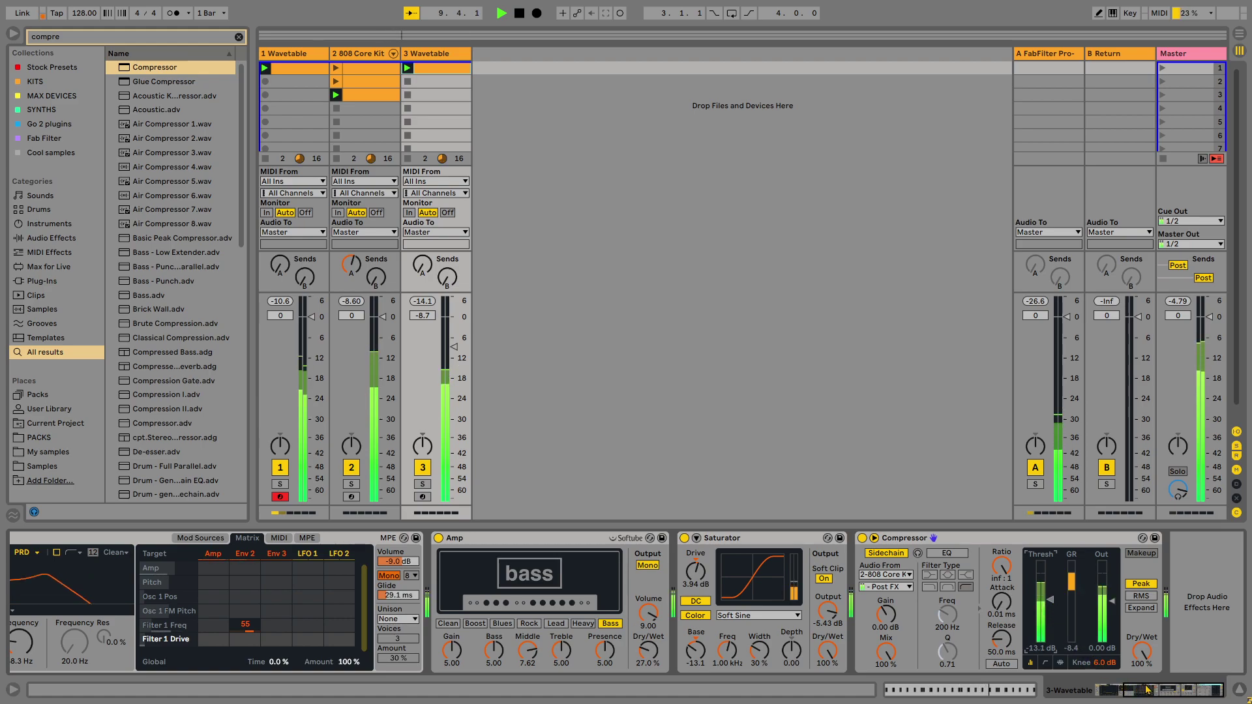
# Raise the bass Wavetable's Osc 1 wavetable position to 48%.
pyautogui.moveTo(1145, 689); pyautogui.dragTo(1121, 689)
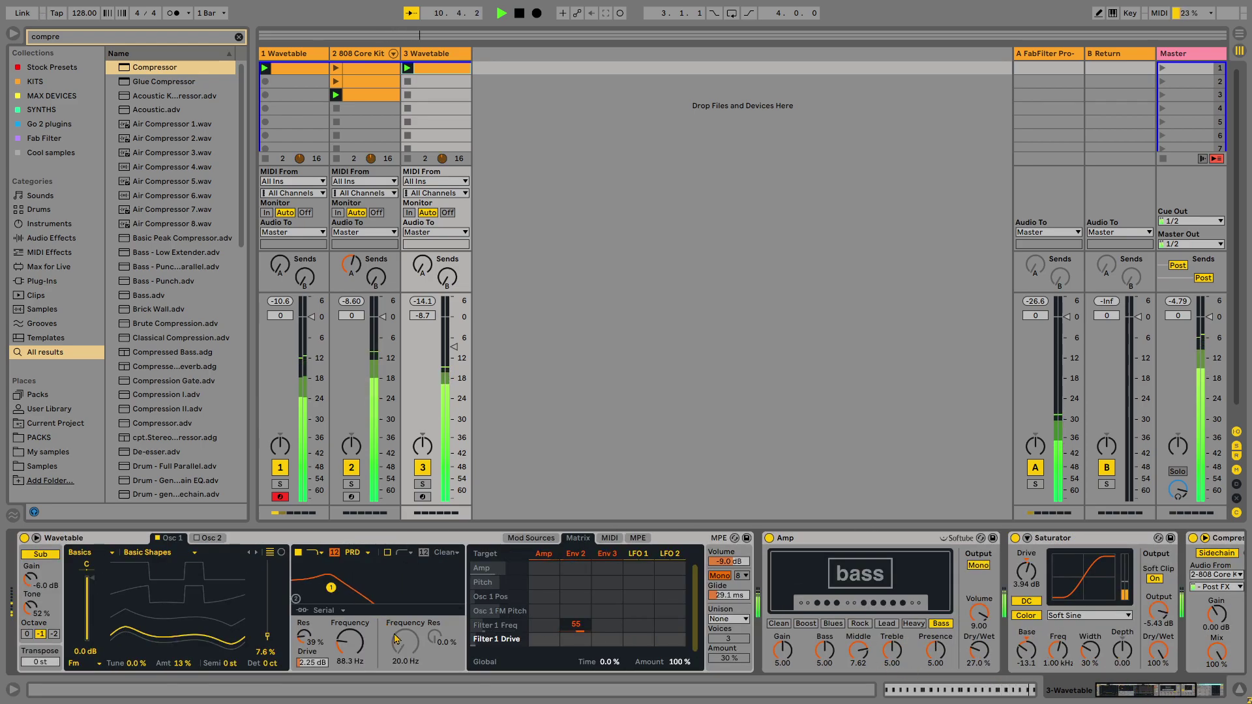
pyautogui.moveTo(218, 596); pyautogui.dragTo(218, 573)
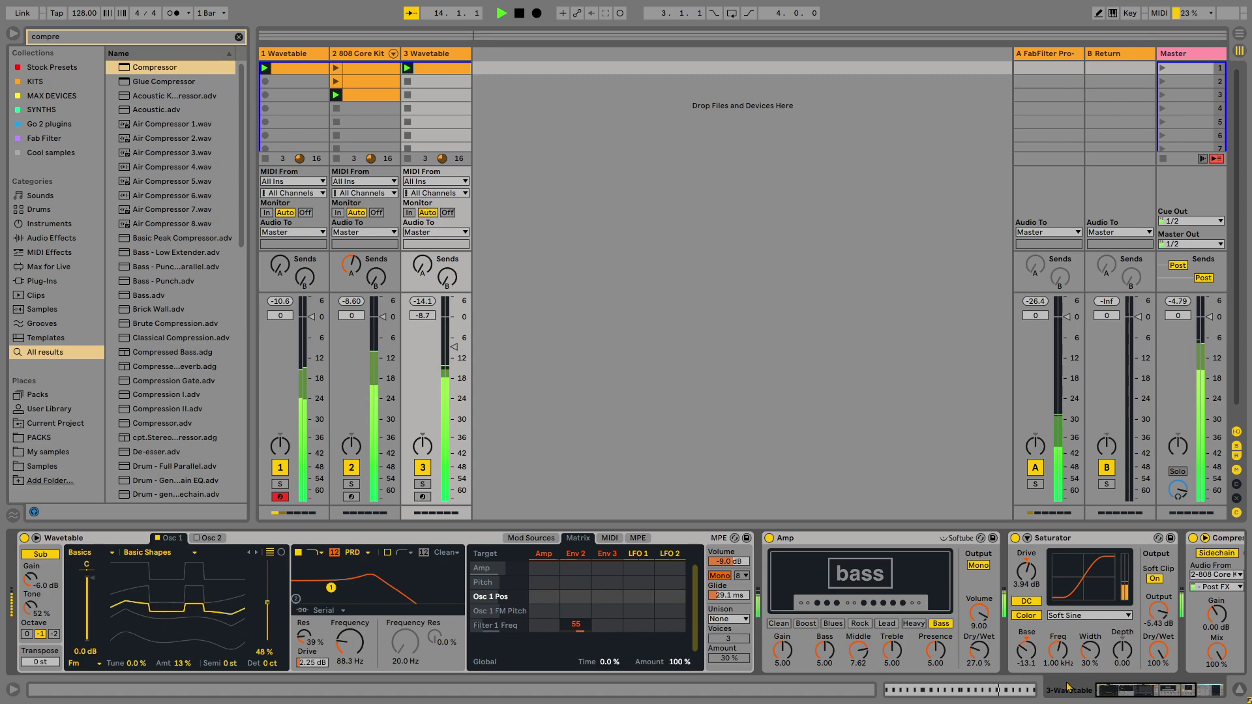
pyautogui.click(1171, 691)
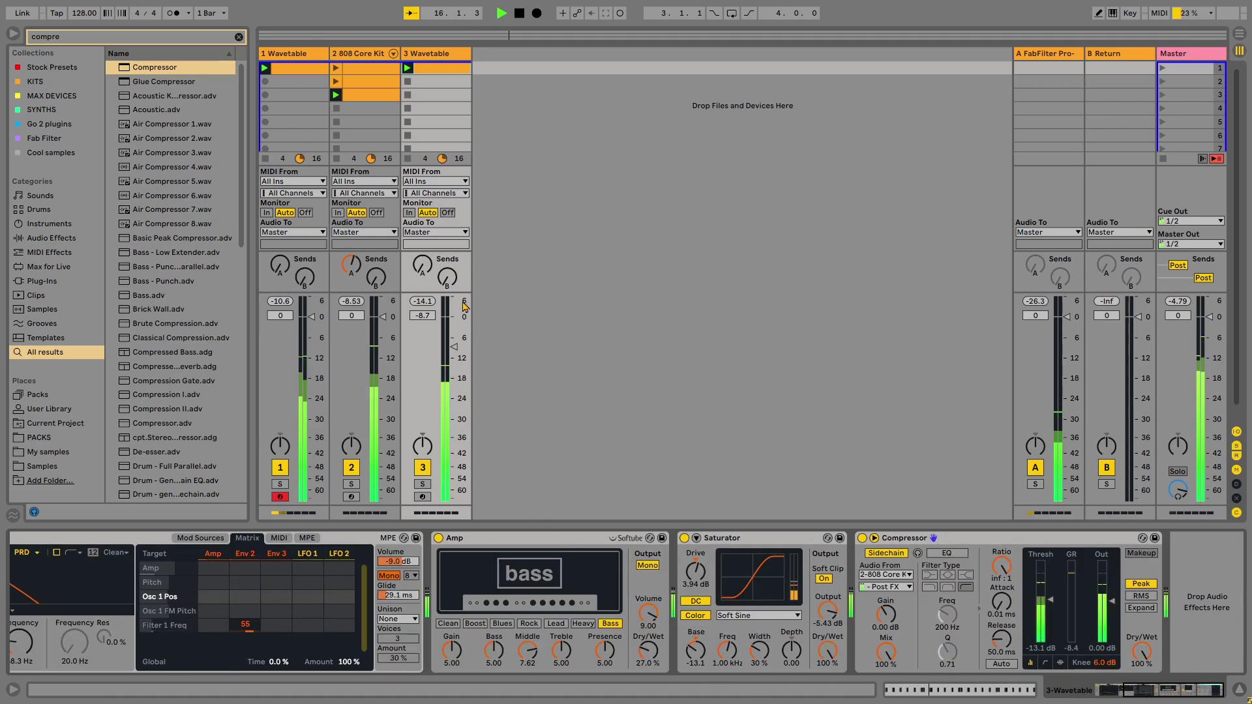
# Show the bass clip's automation envelope for the third track's Send A and enlarge the clip editor.
pyautogui.hotkey('shift', 'Tab')
pyautogui.click(551, 355)
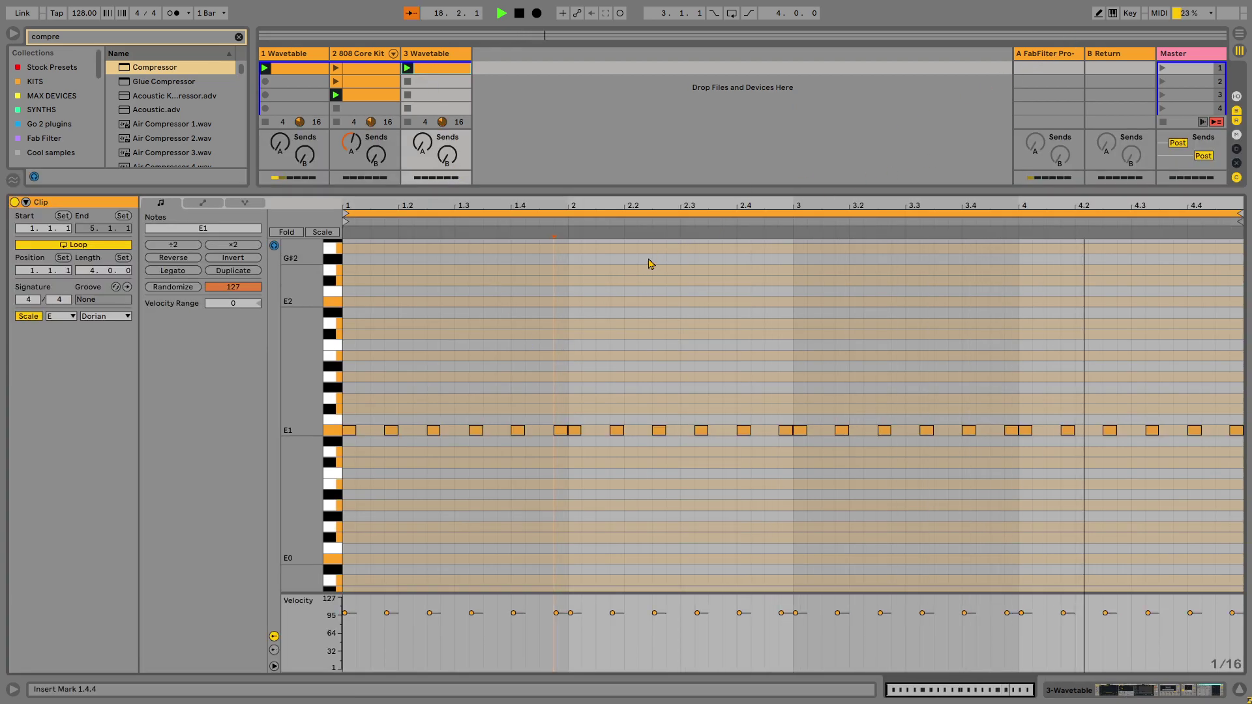
pyautogui.moveTo(824, 195); pyautogui.dragTo(824, 471)
pyautogui.rightClick(433, 332)
pyautogui.rightClick(420, 349)
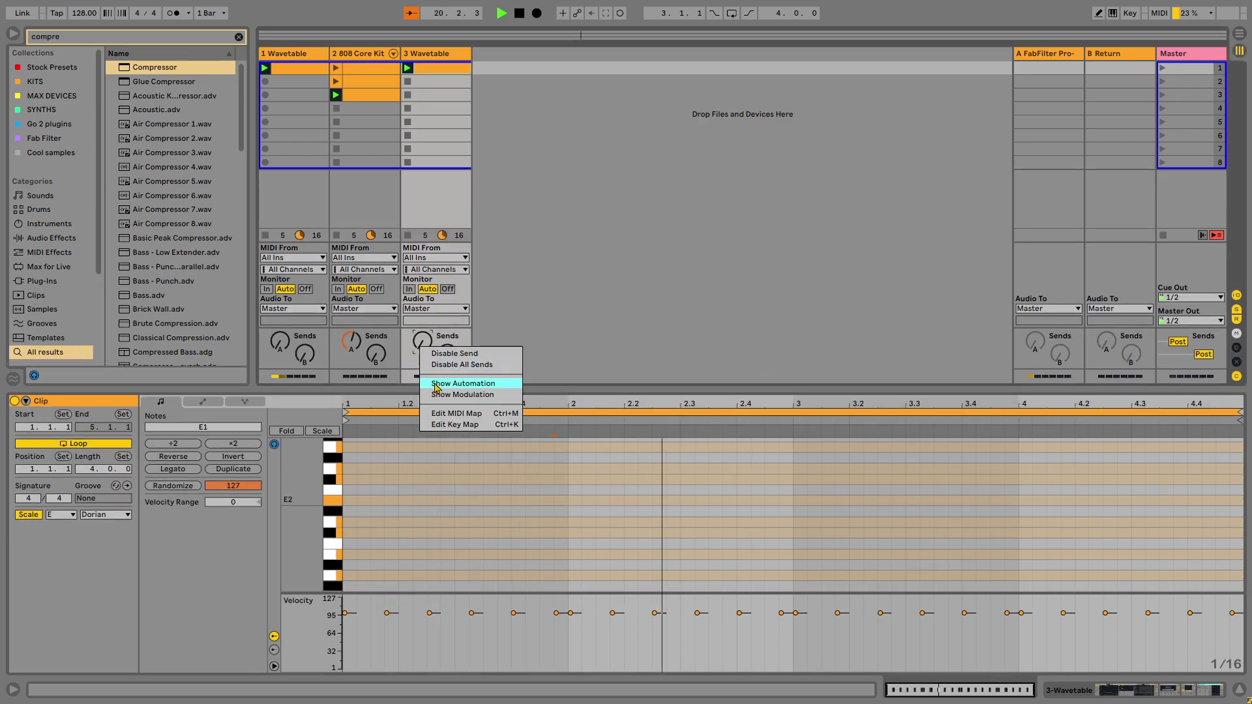
pyautogui.click(463, 383)
pyautogui.moveTo(491, 391); pyautogui.dragTo(492, 171)
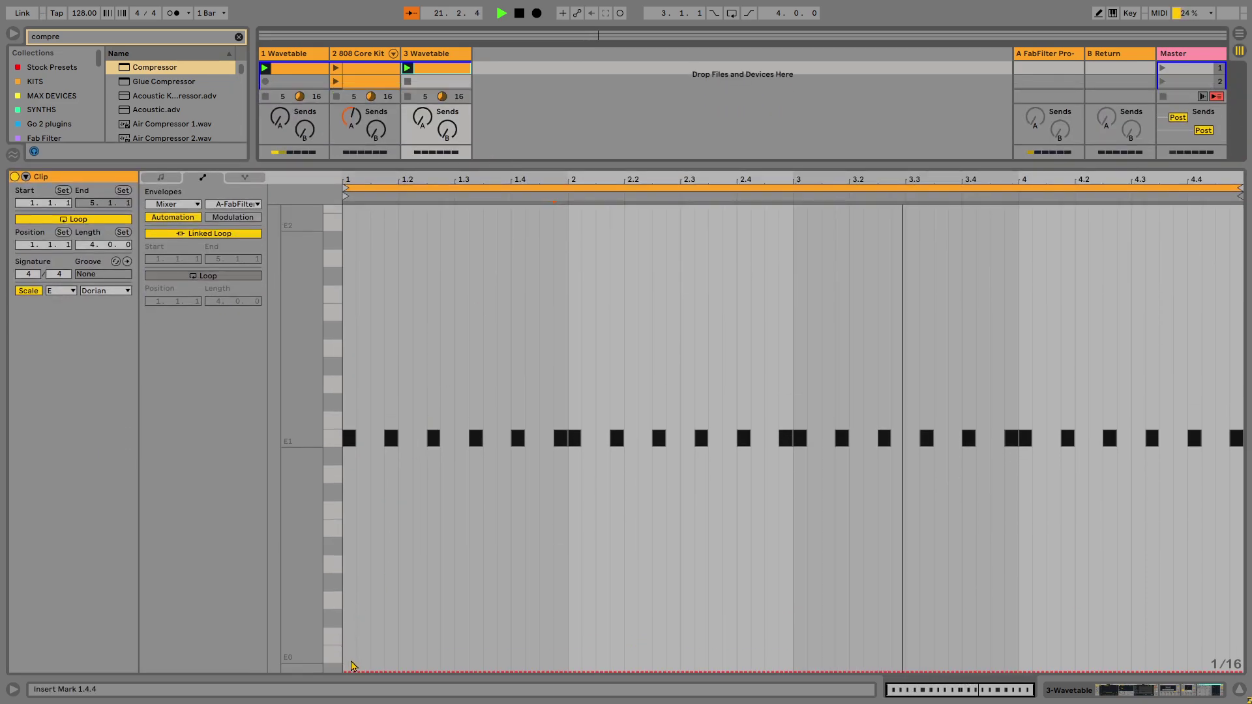
pyautogui.scroll(2, 388, 591)
pyautogui.scroll(-2, 394, 624)
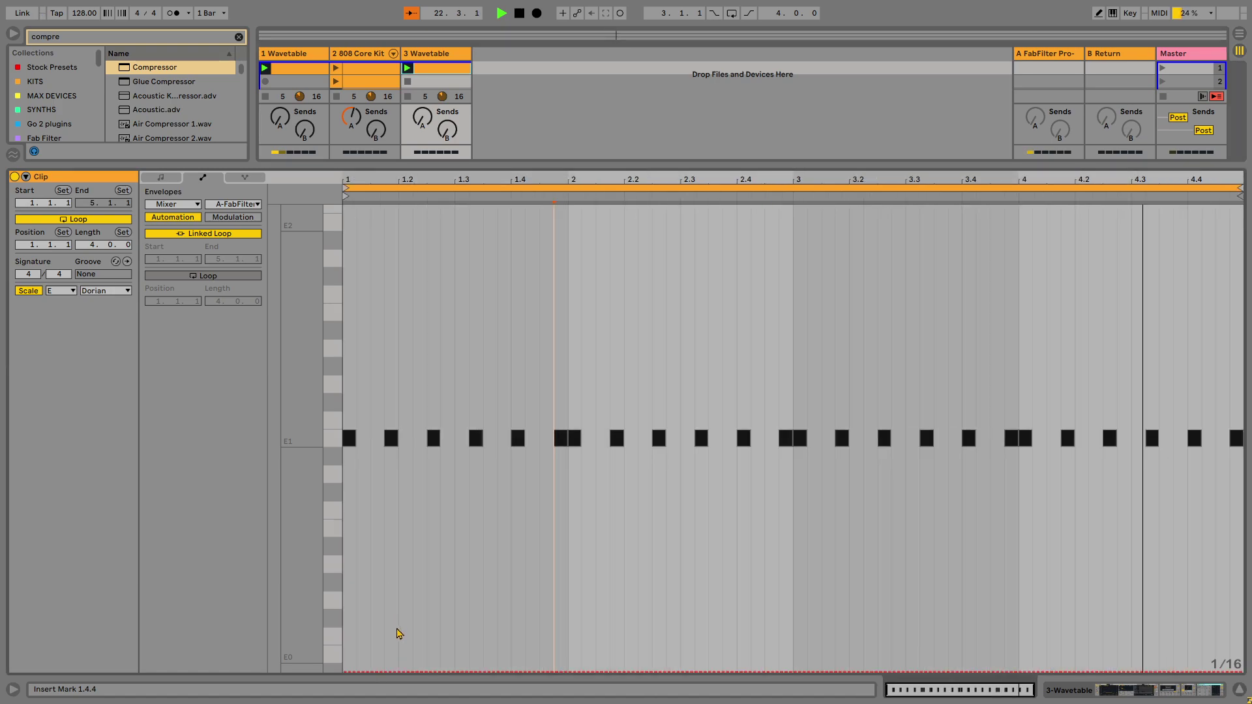
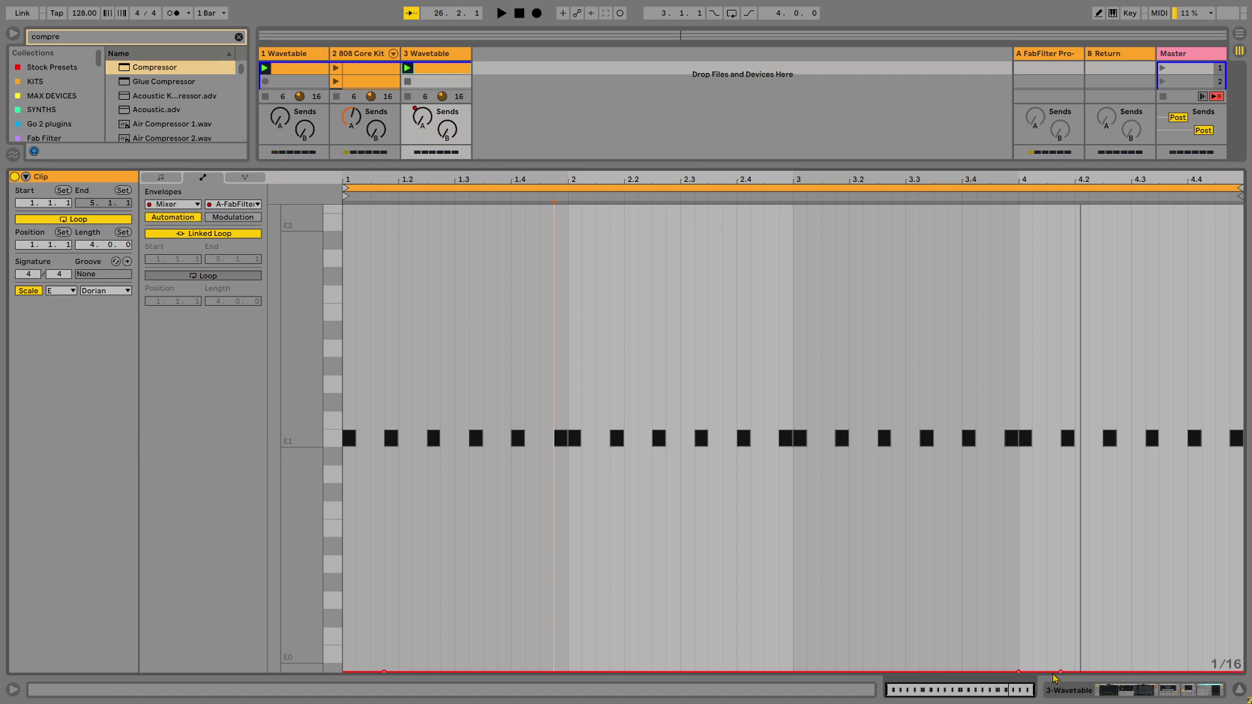
# Draw Send A automation at 0.0 dB over the first three sixteenths of bar 4, at -inf around it, and play it back.
pyautogui.moveTo(1048, 674); pyautogui.dragTo(1019, 206)
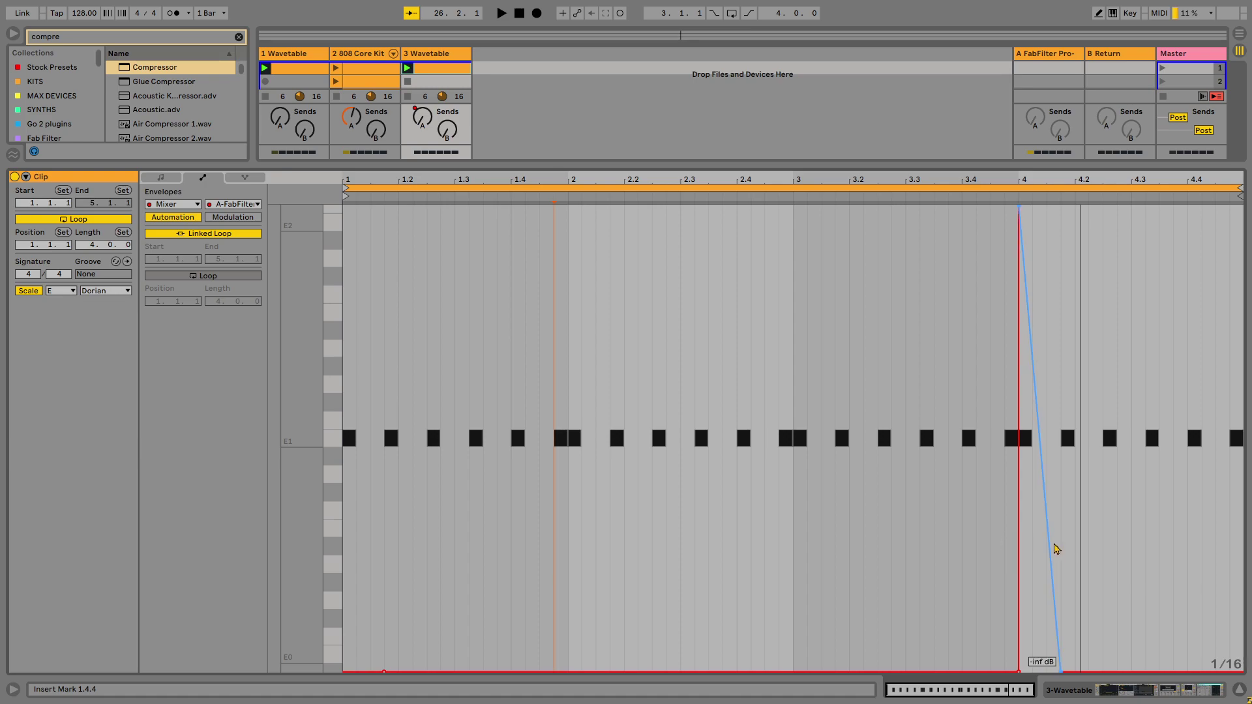
pyautogui.press('b')
pyautogui.moveTo(1035, 548)
pyautogui.mouseDown()
pyautogui.moveTo(1041, 469)
pyautogui.moveTo(1029, 244)
pyautogui.mouseUp()
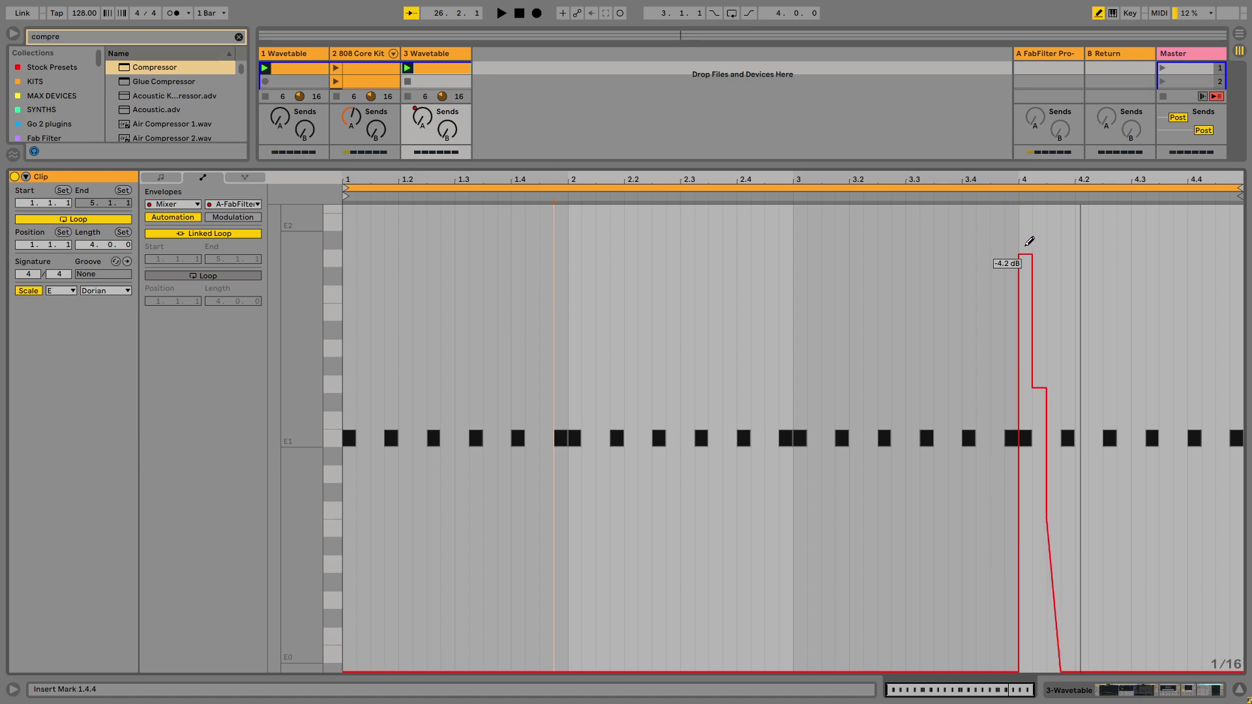
pyautogui.moveTo(1023, 180)
pyautogui.mouseDown()
pyautogui.moveTo(1044, 177)
pyautogui.moveTo(1057, 201)
pyautogui.mouseUp()
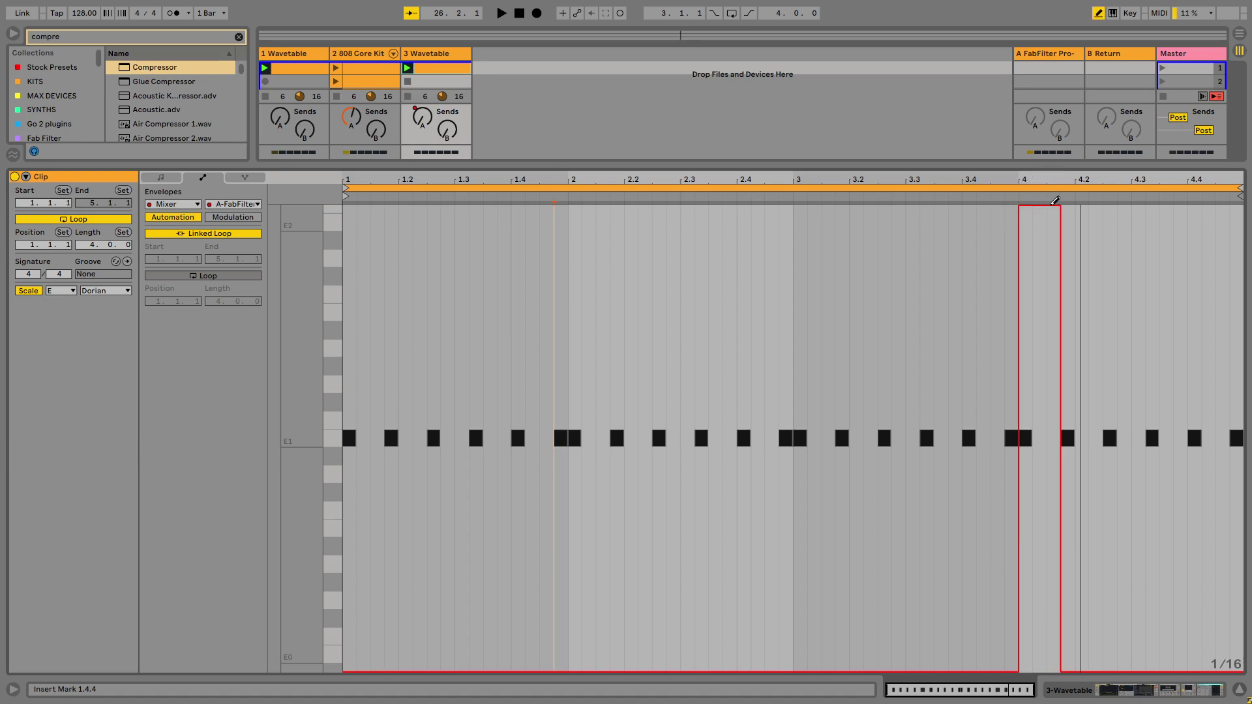
pyautogui.press('space')
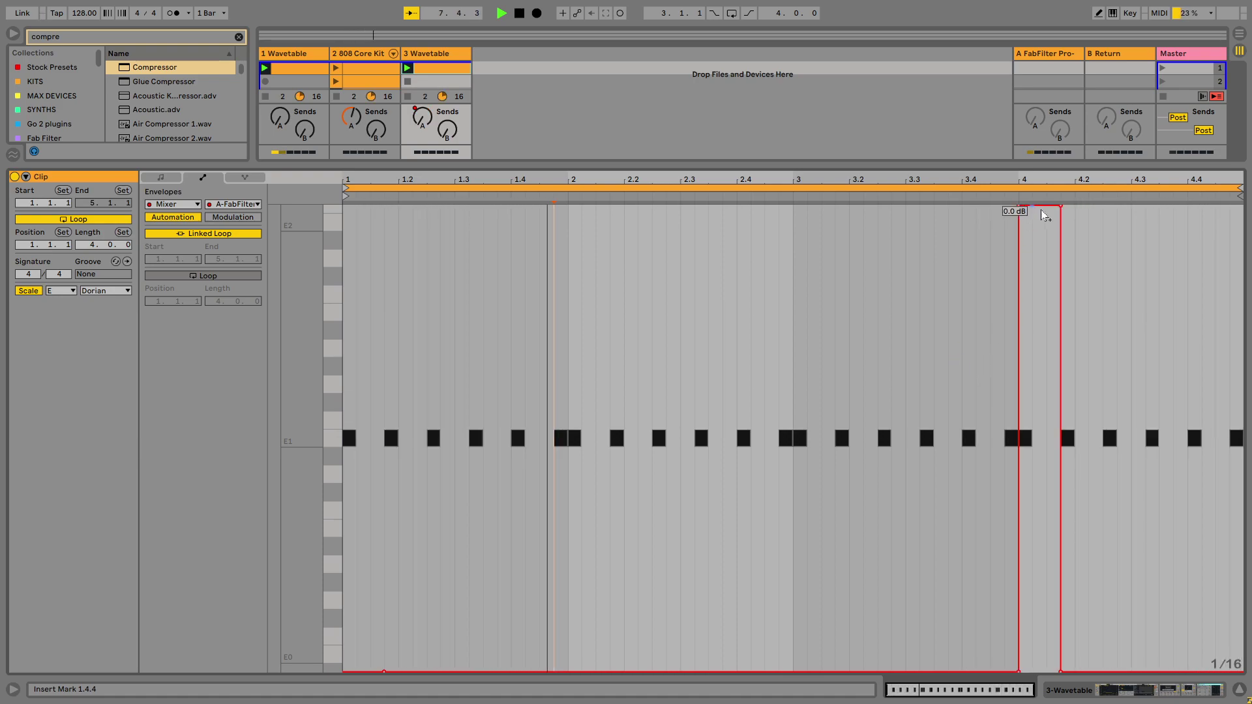
pyautogui.moveTo(1063, 672)
pyautogui.mouseDown()
pyautogui.moveTo(1117, 672)
pyautogui.moveTo(1061, 671)
pyautogui.mouseUp()
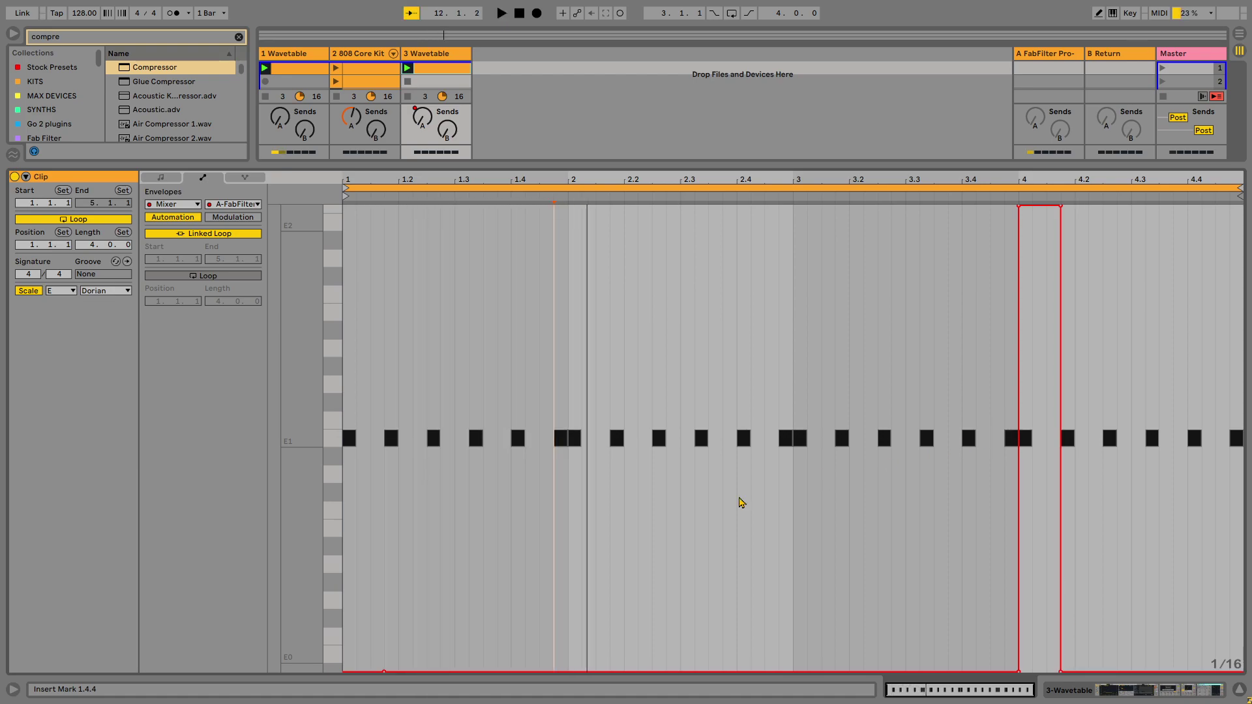
# Draw Send A automation at 0.0 dB over the first three sixteenths of bar 1 and play the clip.
pyautogui.moveTo(359, 666)
pyautogui.mouseDown()
pyautogui.moveTo(364, 510)
pyautogui.moveTo(345, 269)
pyautogui.mouseUp()
pyautogui.moveTo(347, 189); pyautogui.dragTo(382, 203)
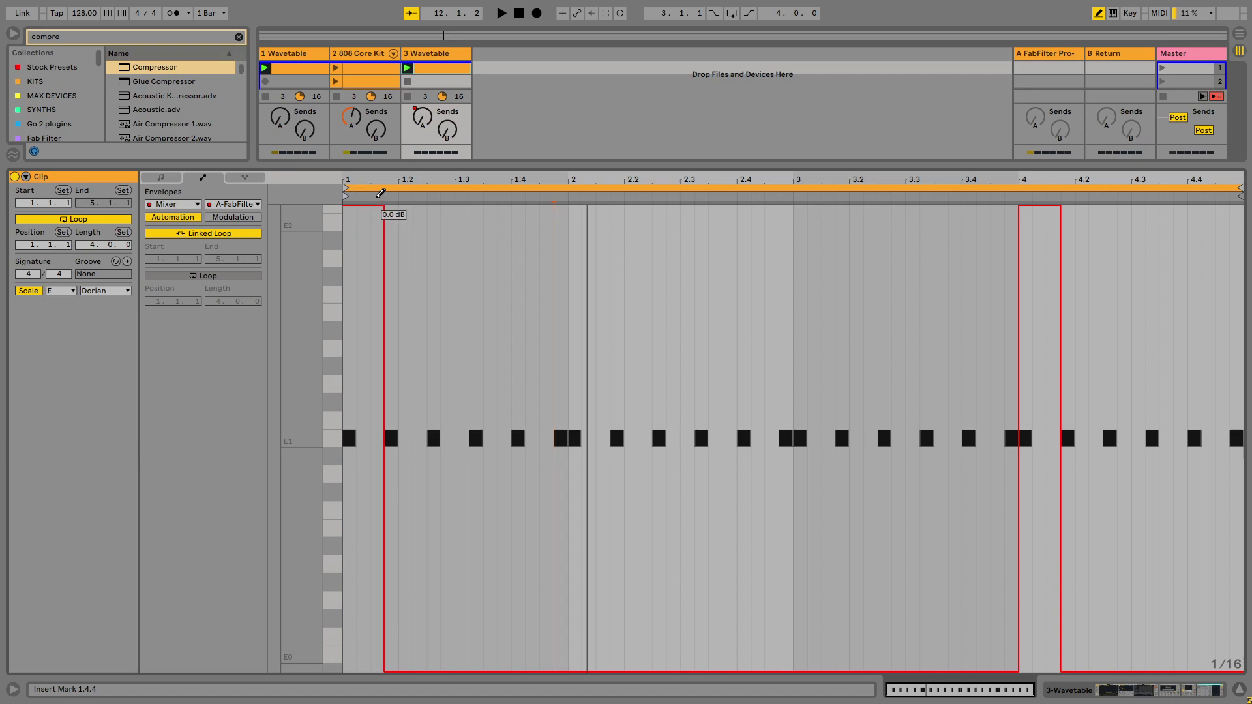
pyautogui.press('space')
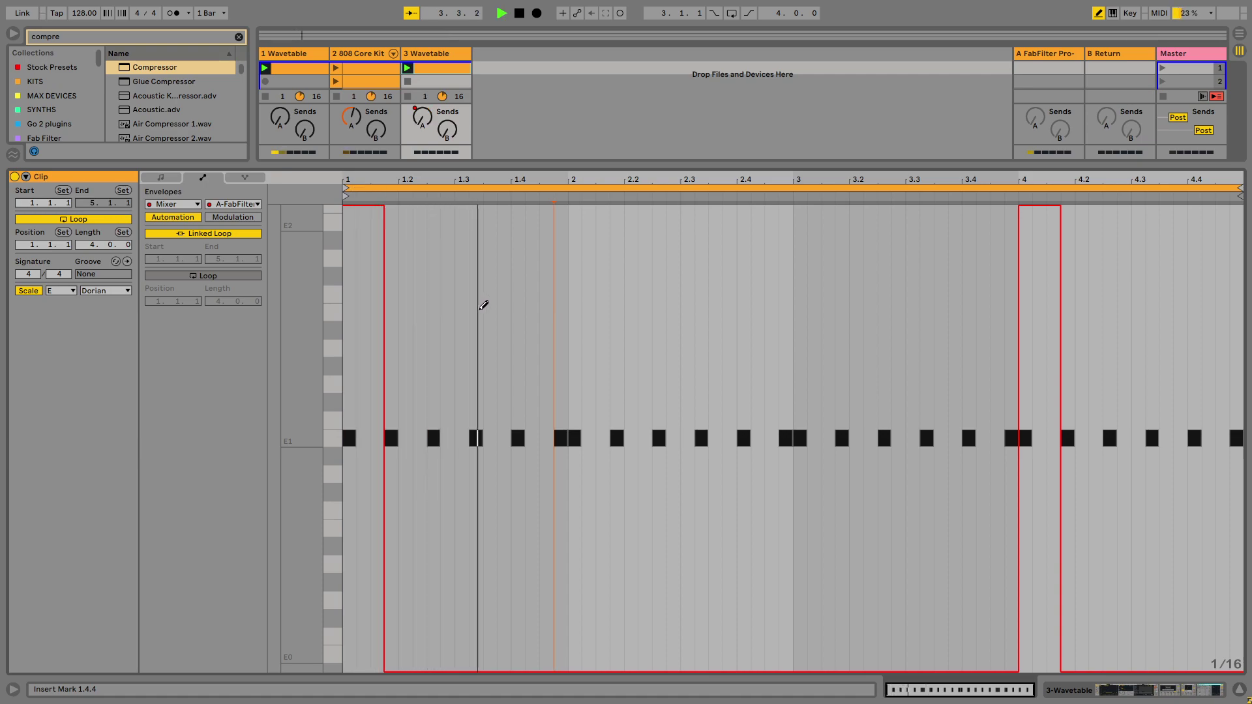
# Return to the third track's devices and briefly solo return A to audition the reverb.
pyautogui.click(429, 59)
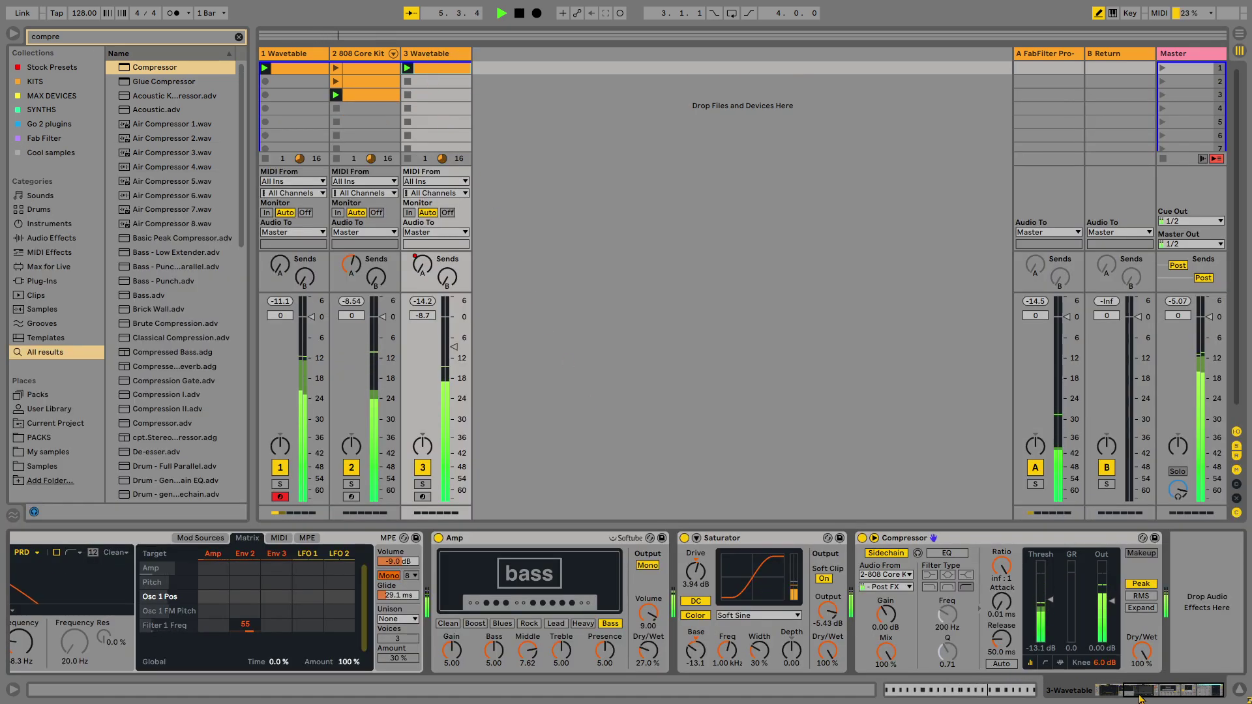
pyautogui.click(1036, 485)
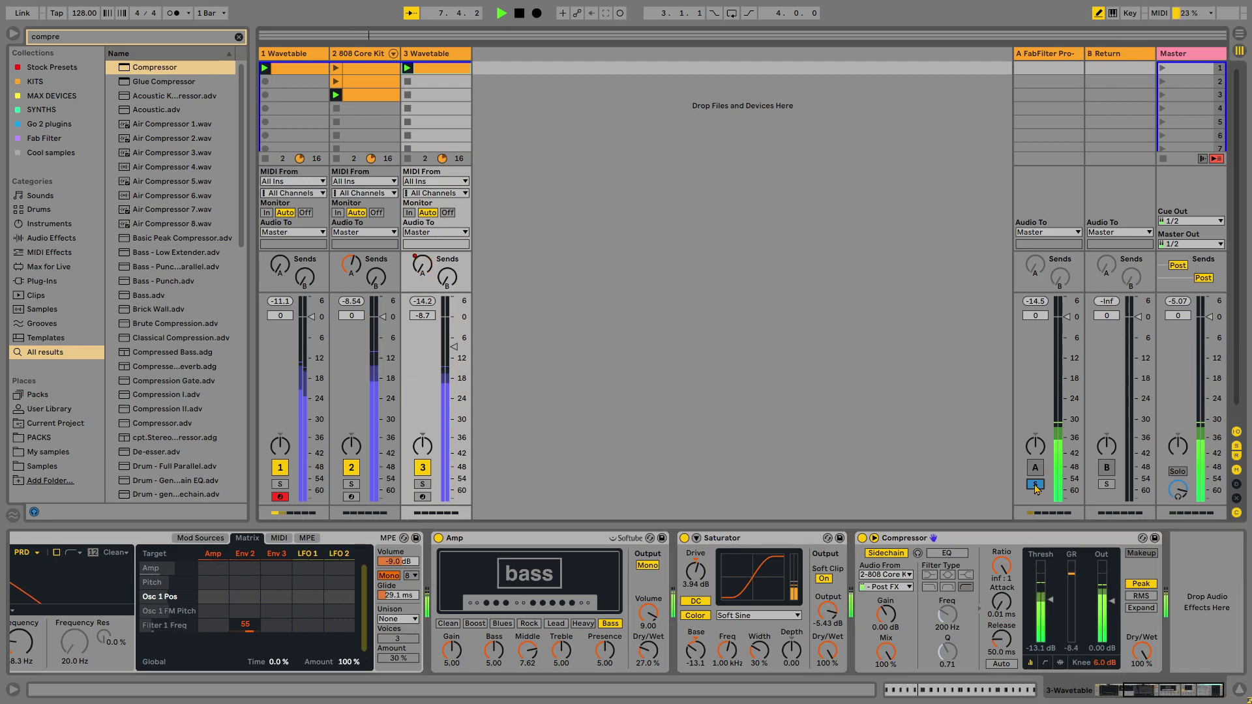
pyautogui.click(1036, 485)
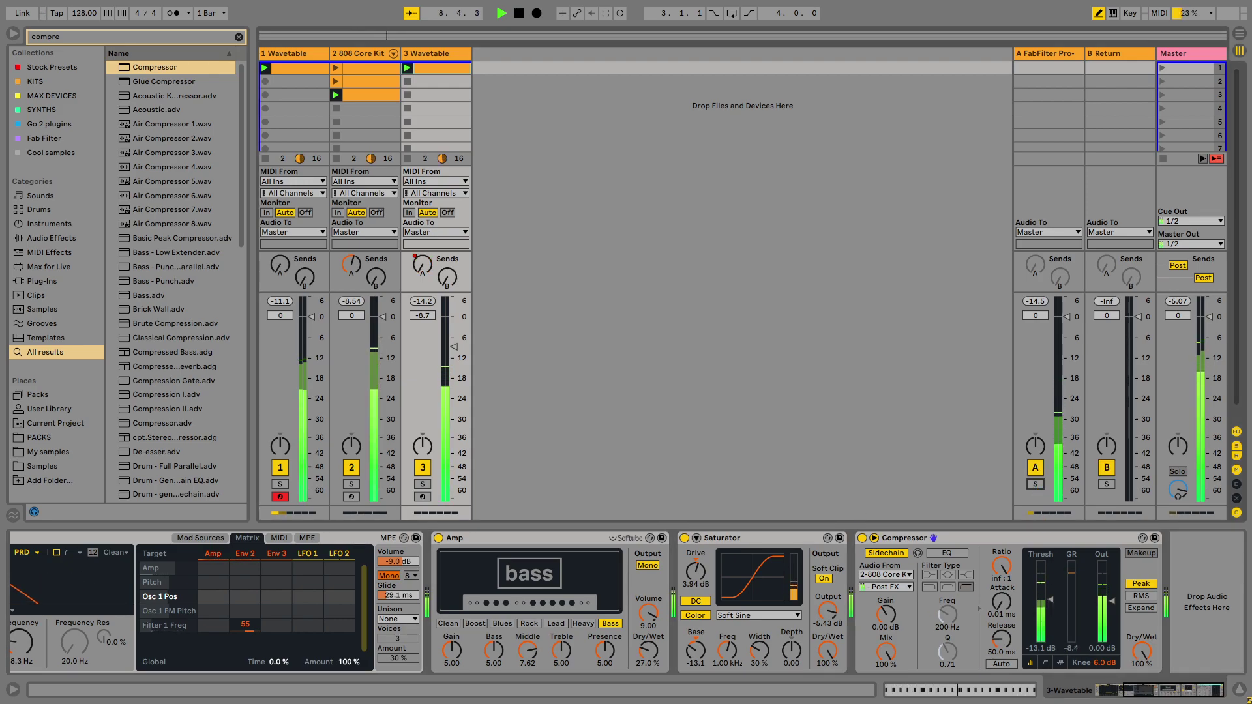
# Search the browser for "dela", add a Delay after the Compressor and set both synced channels to 1 sixteenth.
pyautogui.hotkey('ctrl', 'f')
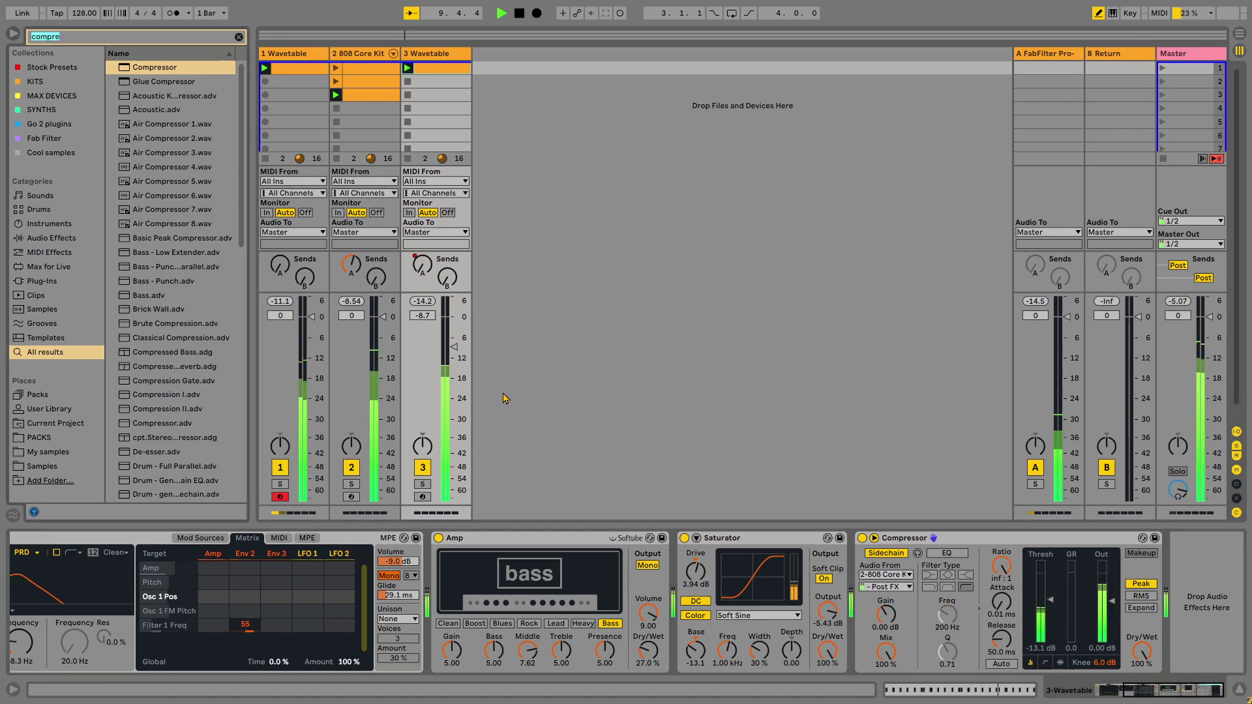
pyautogui.write('dela')
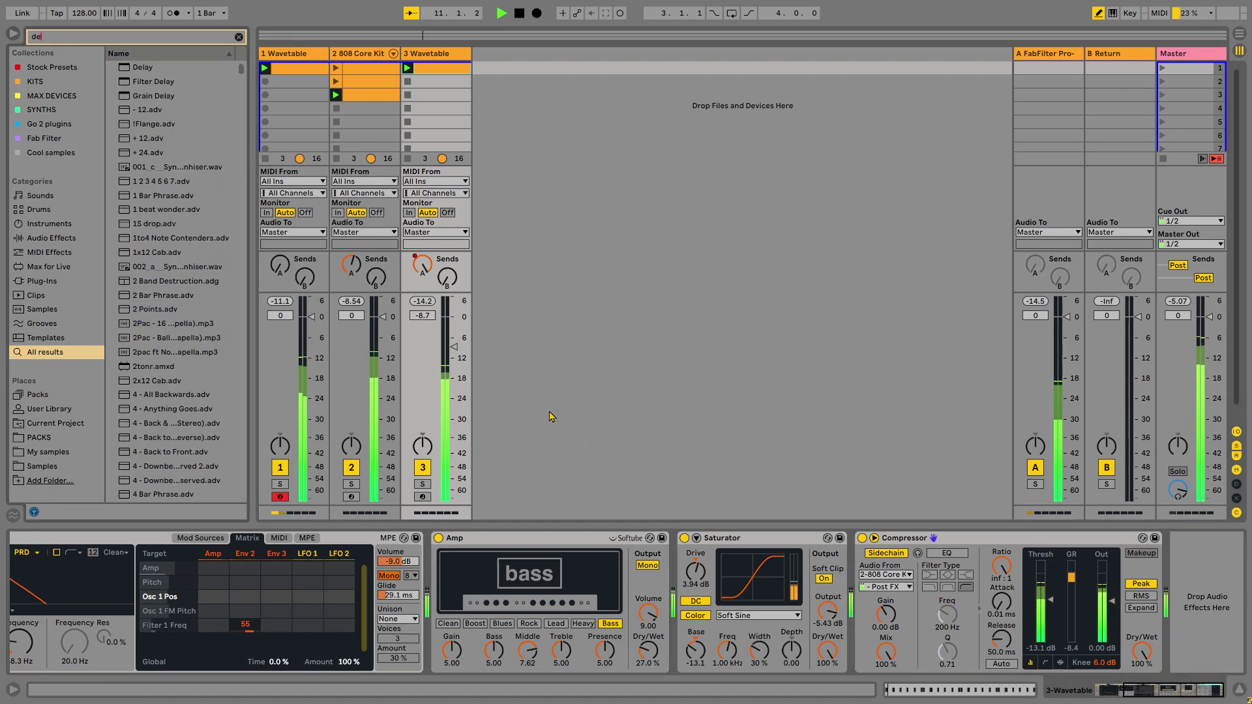
pyautogui.doubleClick(161, 67)
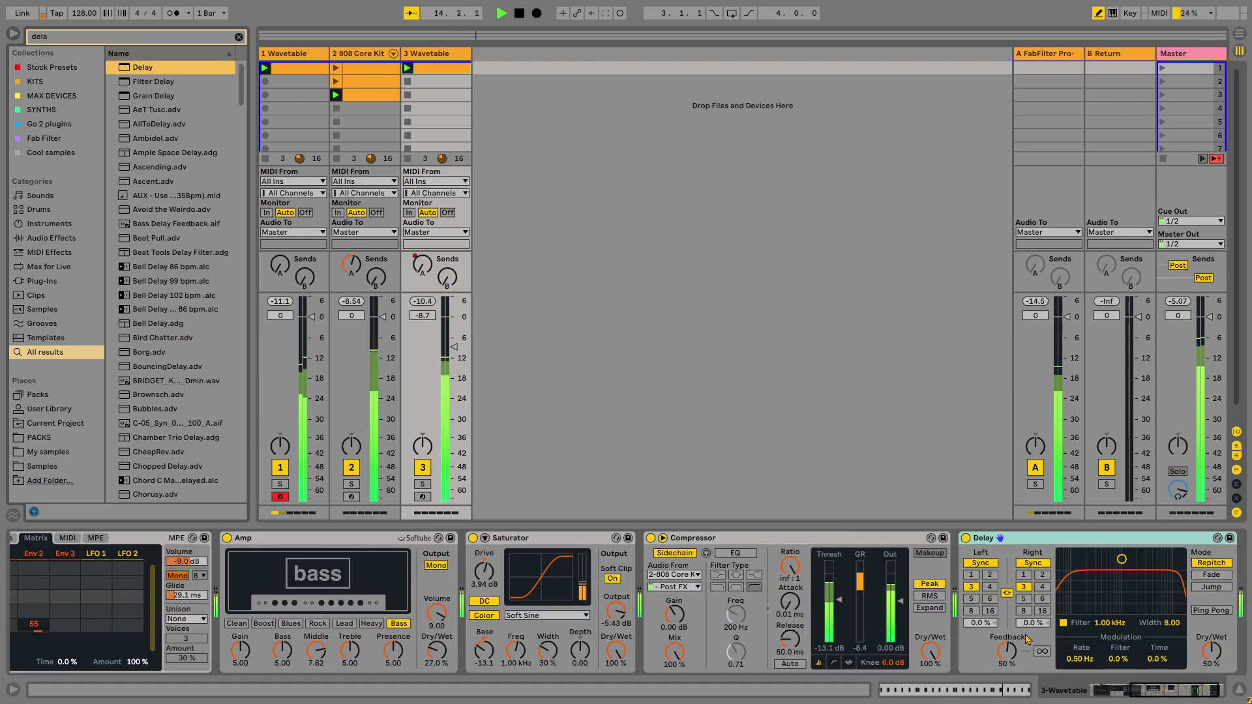
pyautogui.click(1024, 575)
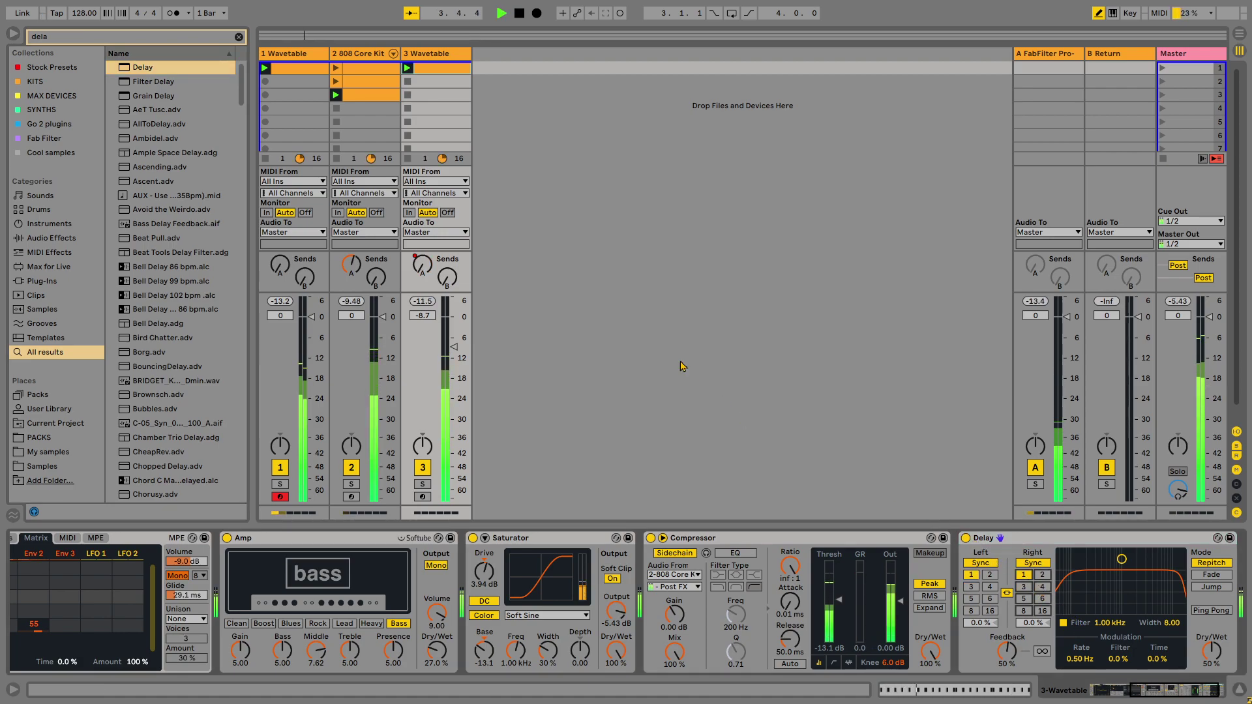
pyautogui.doubleClick(430, 73)
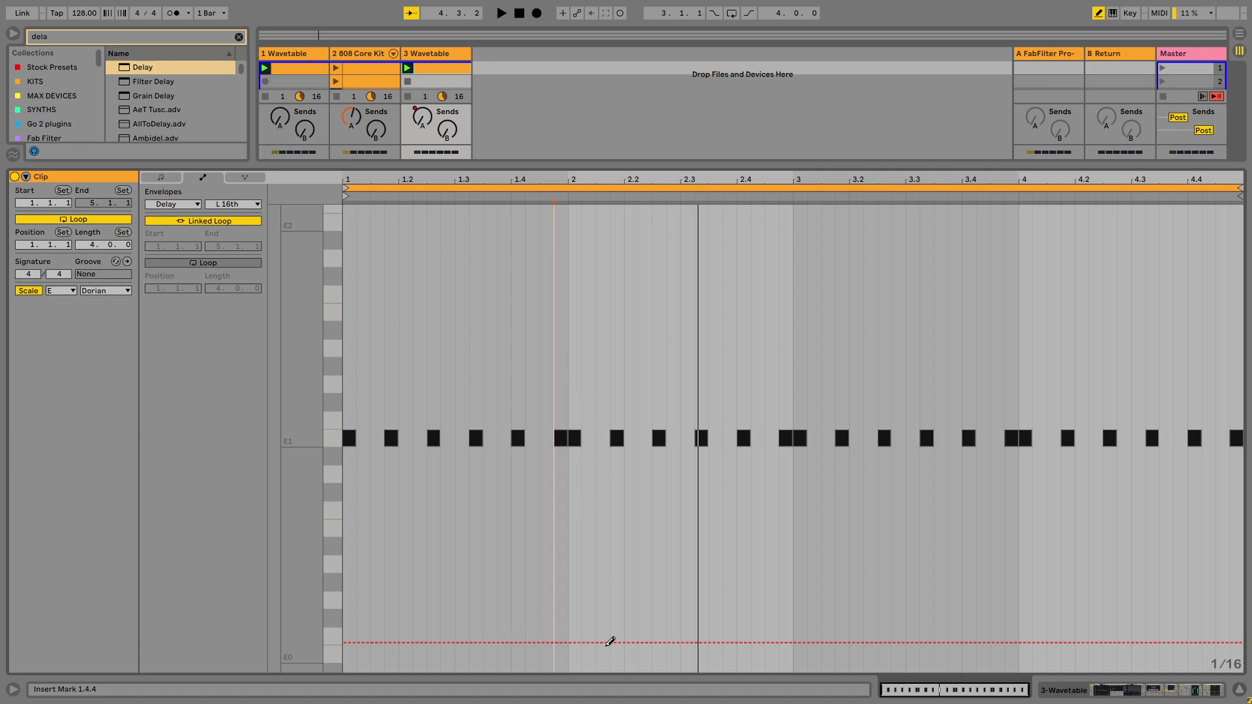
pyautogui.click(457, 642)
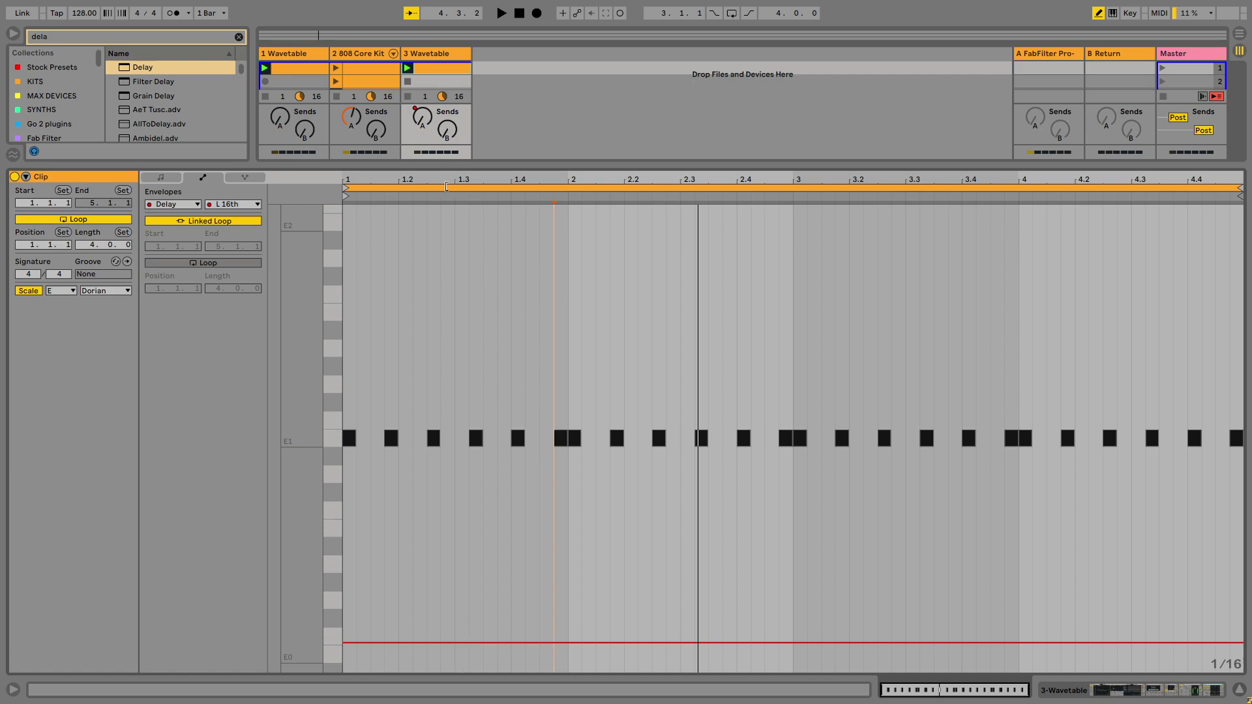
pyautogui.click(456, 57)
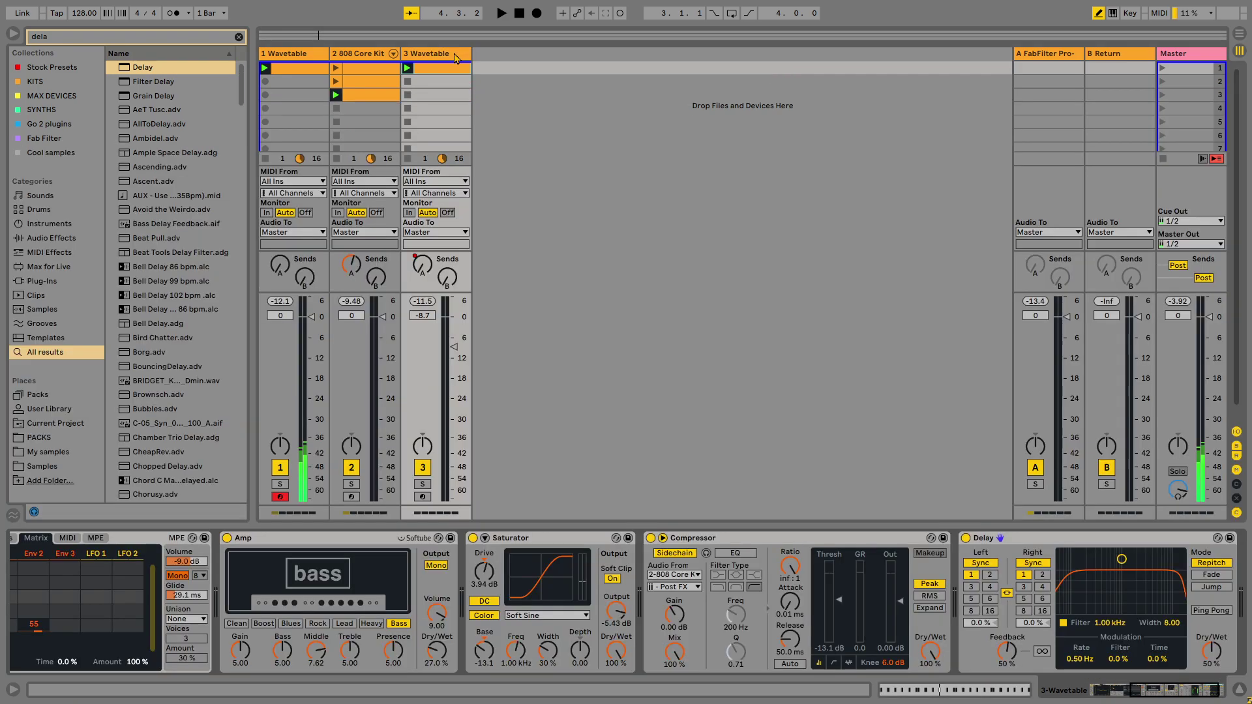
# Show the Delay's Dry/Wet automation, draw it at 100% over the first three sixteenths of beat 1.4 and 0% elsewhere, and play it back.
pyautogui.rightClick(1123, 647)
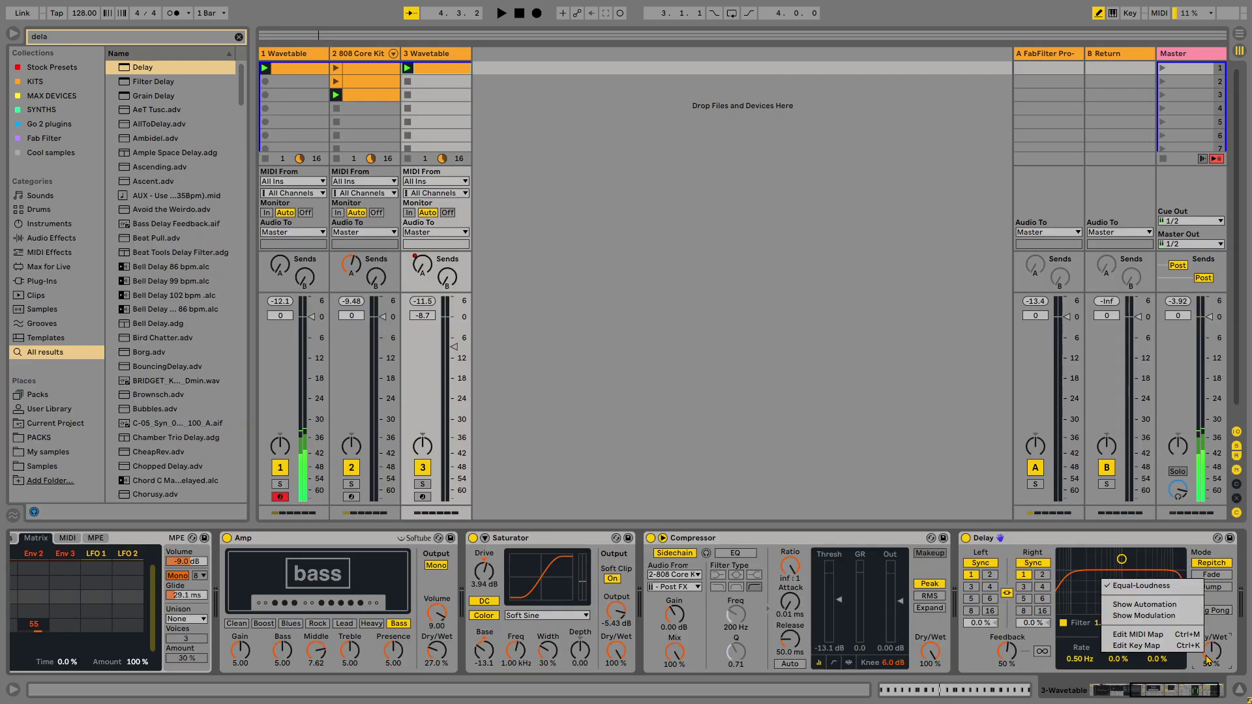
pyautogui.click(1172, 617)
pyautogui.moveTo(407, 619)
pyautogui.mouseDown()
pyautogui.moveTo(385, 629)
pyautogui.moveTo(363, 671)
pyautogui.moveTo(1214, 669)
pyautogui.mouseUp()
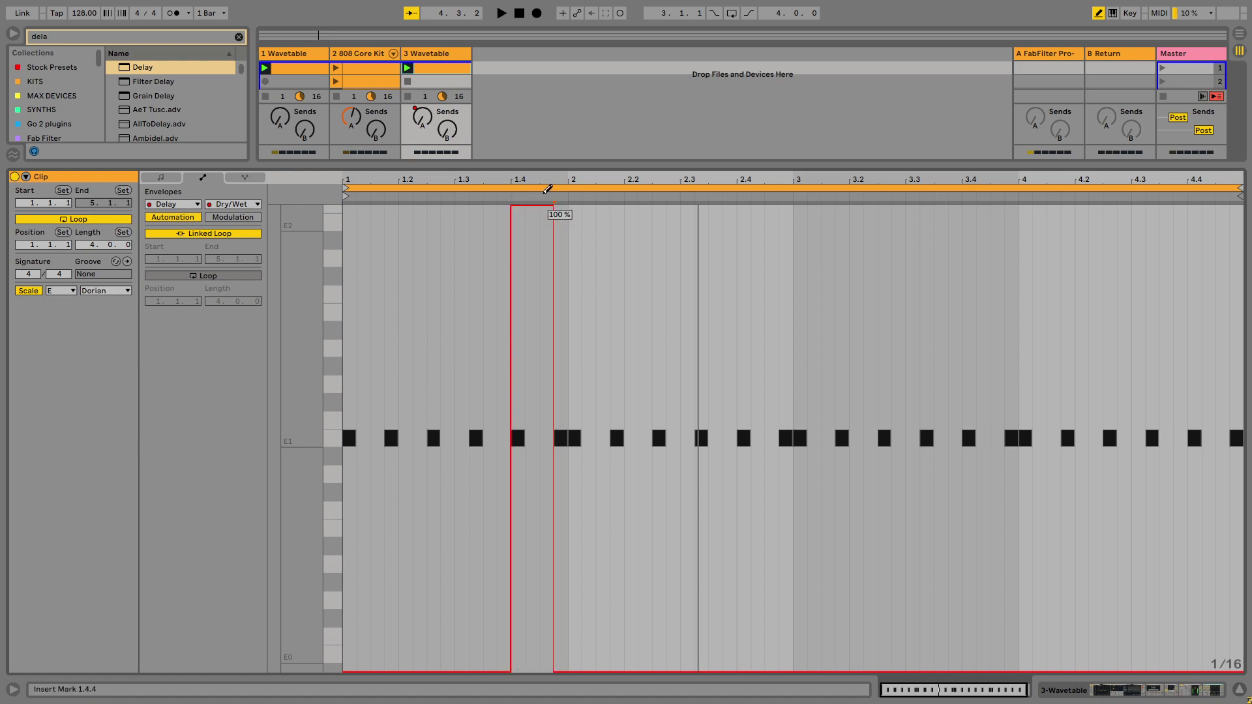
pyautogui.press('space')
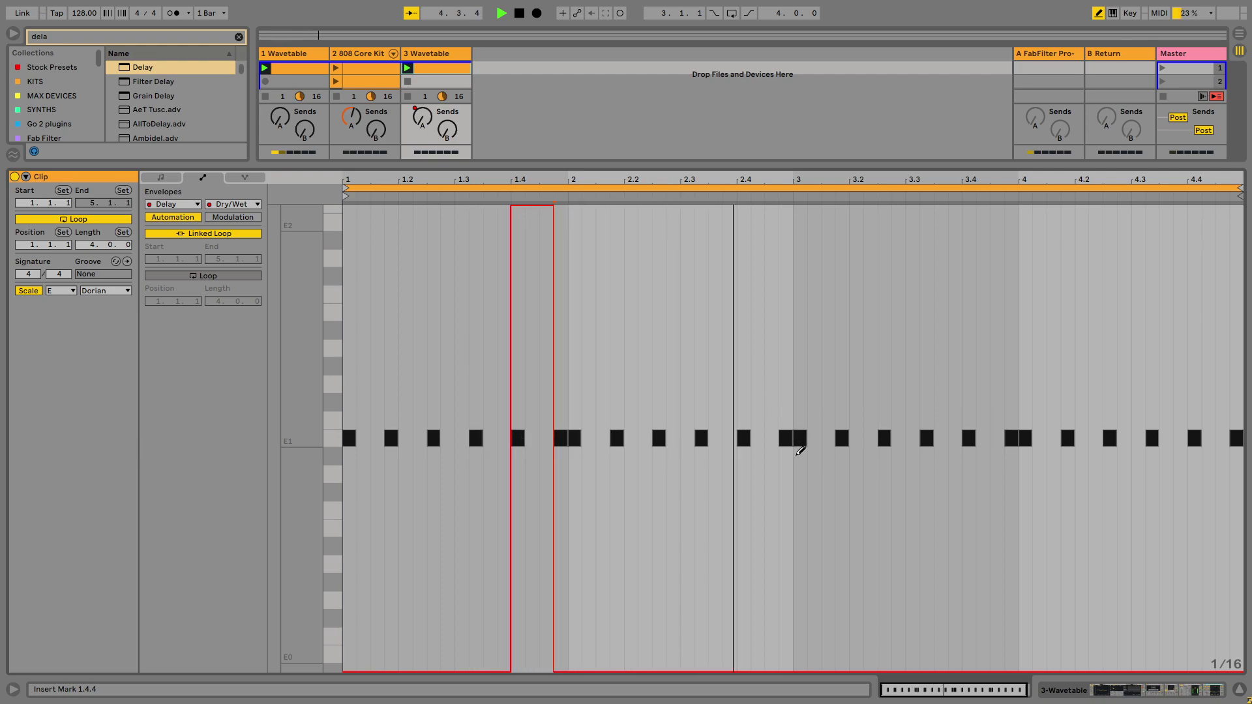
pyautogui.press('space')
# Draw Delay Dry/Wet automation at 100% over the first three sixteenths of beat 3.4, bring it back down after them, and play the clip.
pyautogui.moveTo(965, 665)
pyautogui.mouseDown()
pyautogui.moveTo(972, 379)
pyautogui.moveTo(948, 227)
pyautogui.moveTo(966, 189)
pyautogui.moveTo(993, 185)
pyautogui.moveTo(951, 184)
pyautogui.moveTo(929, 240)
pyautogui.moveTo(943, 288)
pyautogui.moveTo(950, 474)
pyautogui.mouseUp()
pyautogui.moveTo(949, 611)
pyautogui.mouseDown()
pyautogui.moveTo(937, 682)
pyautogui.moveTo(957, 680)
pyautogui.mouseUp()
pyautogui.press('space')
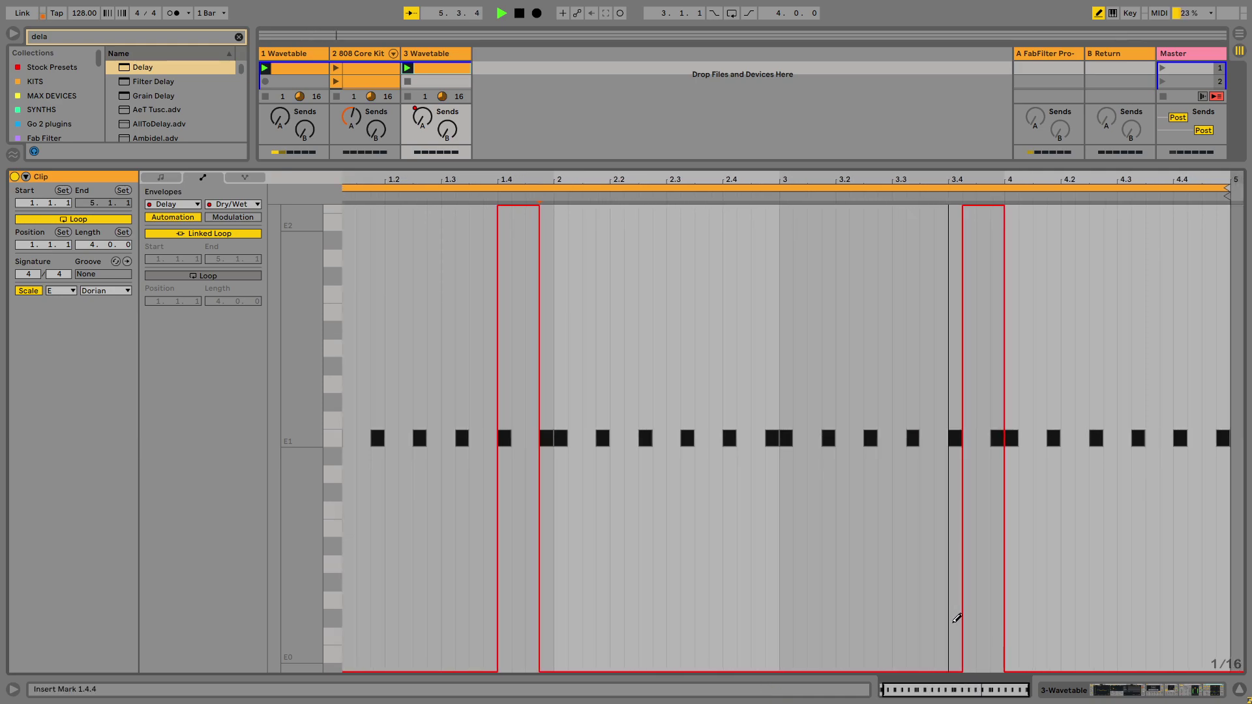
pyautogui.press('space')
pyautogui.moveTo(969, 567)
pyautogui.mouseDown()
pyautogui.moveTo(959, 491)
pyautogui.moveTo(970, 338)
pyautogui.moveTo(953, 229)
pyautogui.moveTo(983, 194)
pyautogui.moveTo(1014, 289)
pyautogui.moveTo(1005, 448)
pyautogui.mouseUp()
pyautogui.moveTo(1004, 627); pyautogui.dragTo(1023, 666)
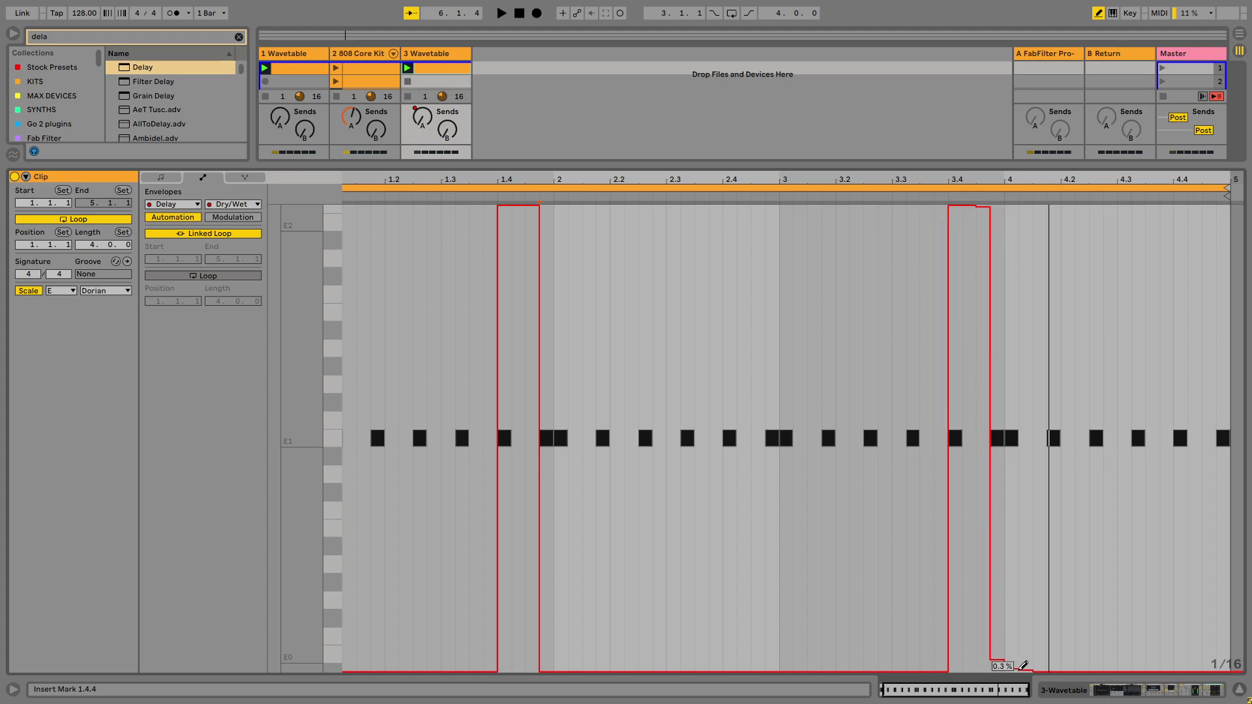
pyautogui.press('space')
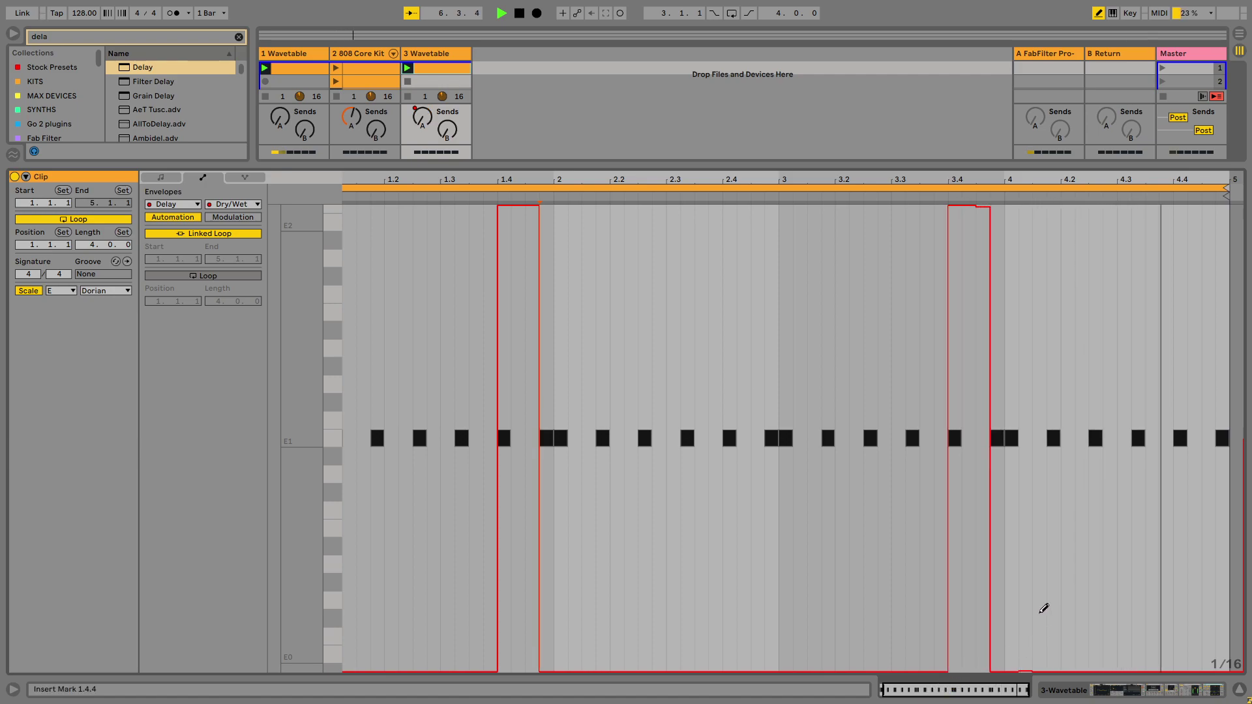
# Search the browser for "reverb", add a Reverb to return B and set its Decay Time to 2.41 s.
pyautogui.press('b')
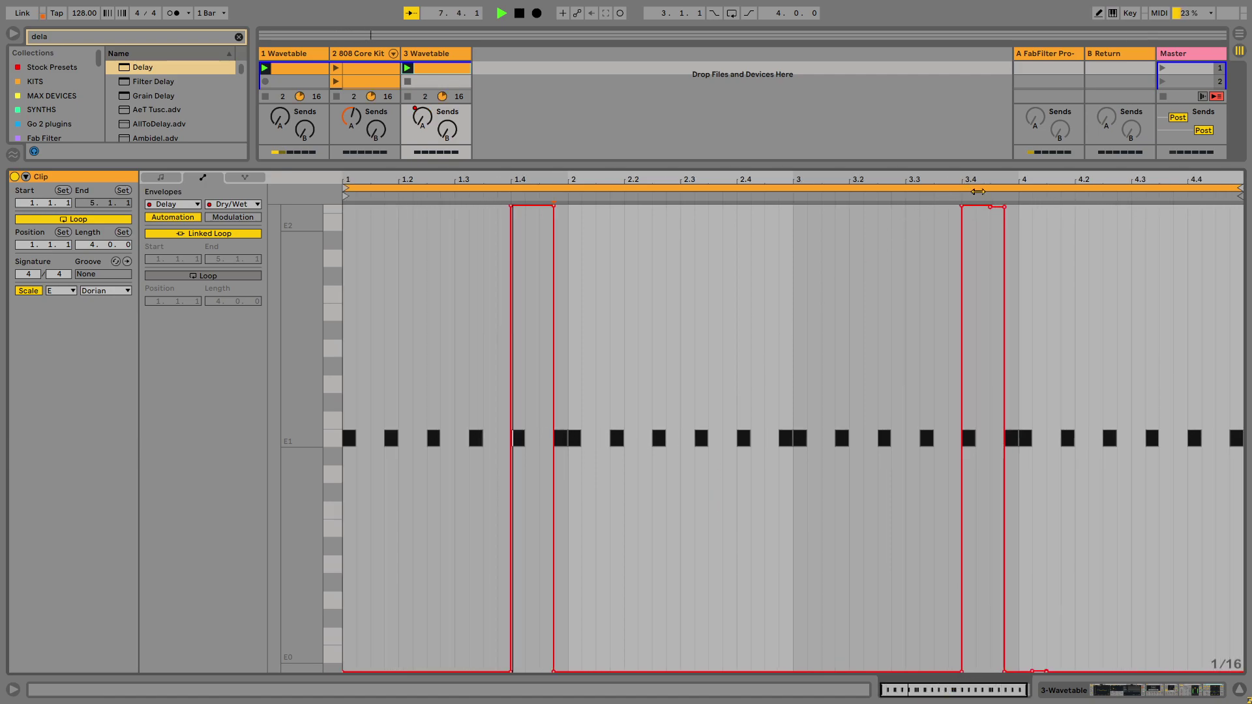
pyautogui.click(1054, 60)
pyautogui.click(1107, 58)
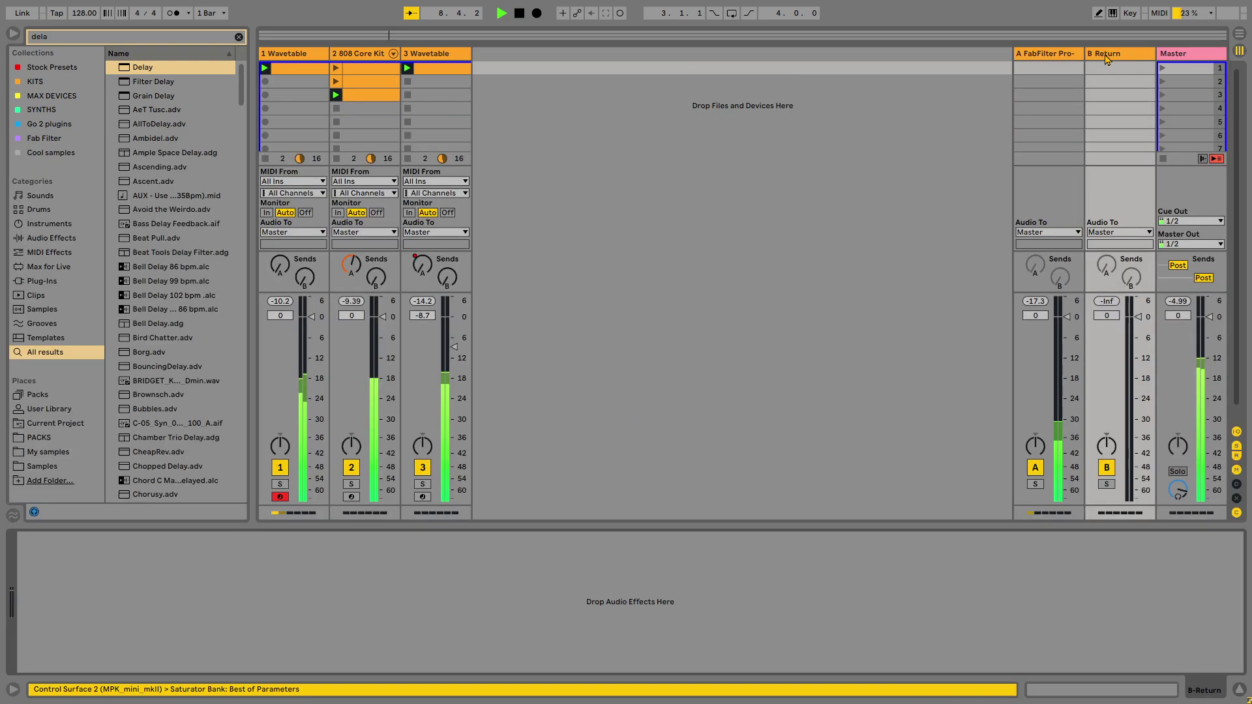
pyautogui.hotkey('ctrl', 'f')
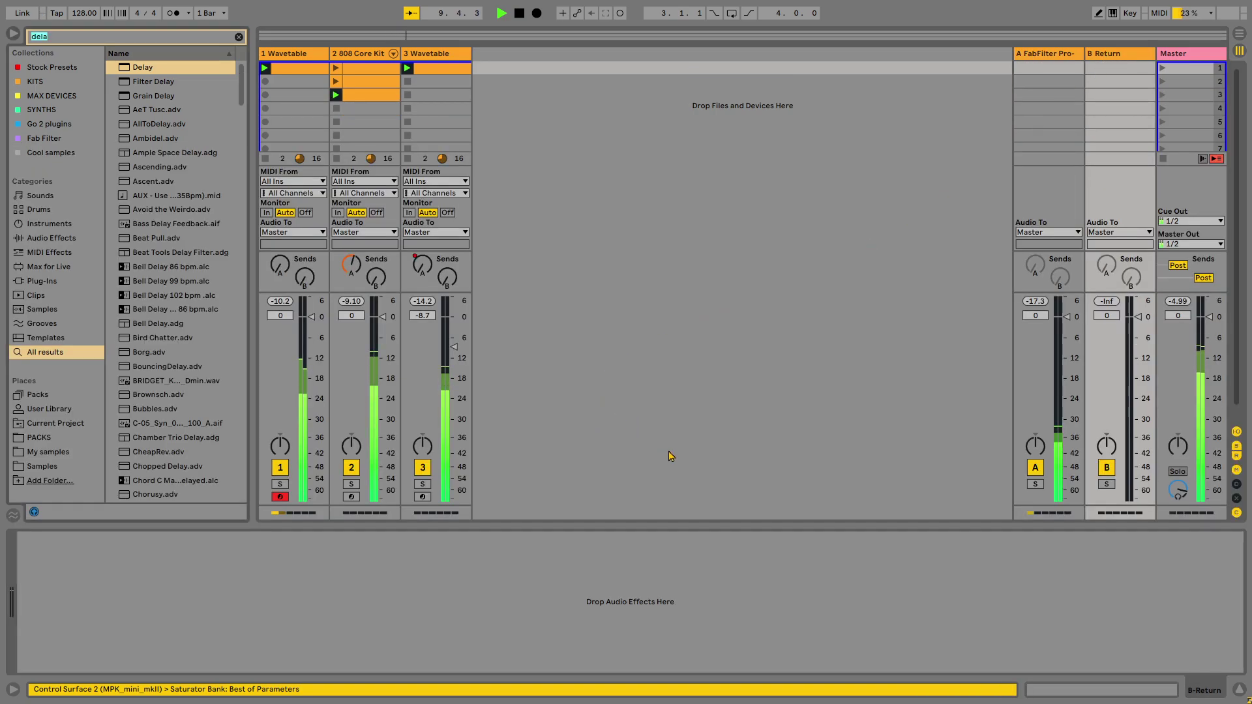
pyautogui.write('reverb')
pyautogui.moveTo(145, 82); pyautogui.dragTo(470, 581)
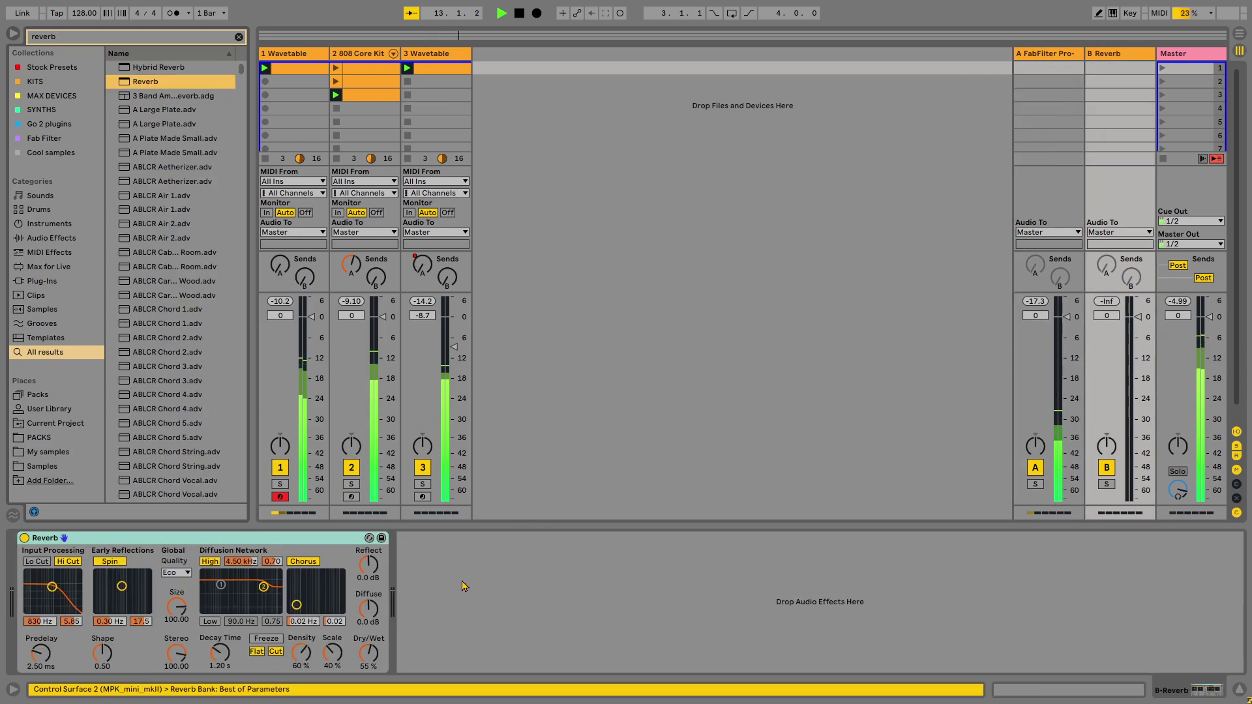
pyautogui.moveTo(224, 661); pyautogui.dragTo(223, 651)
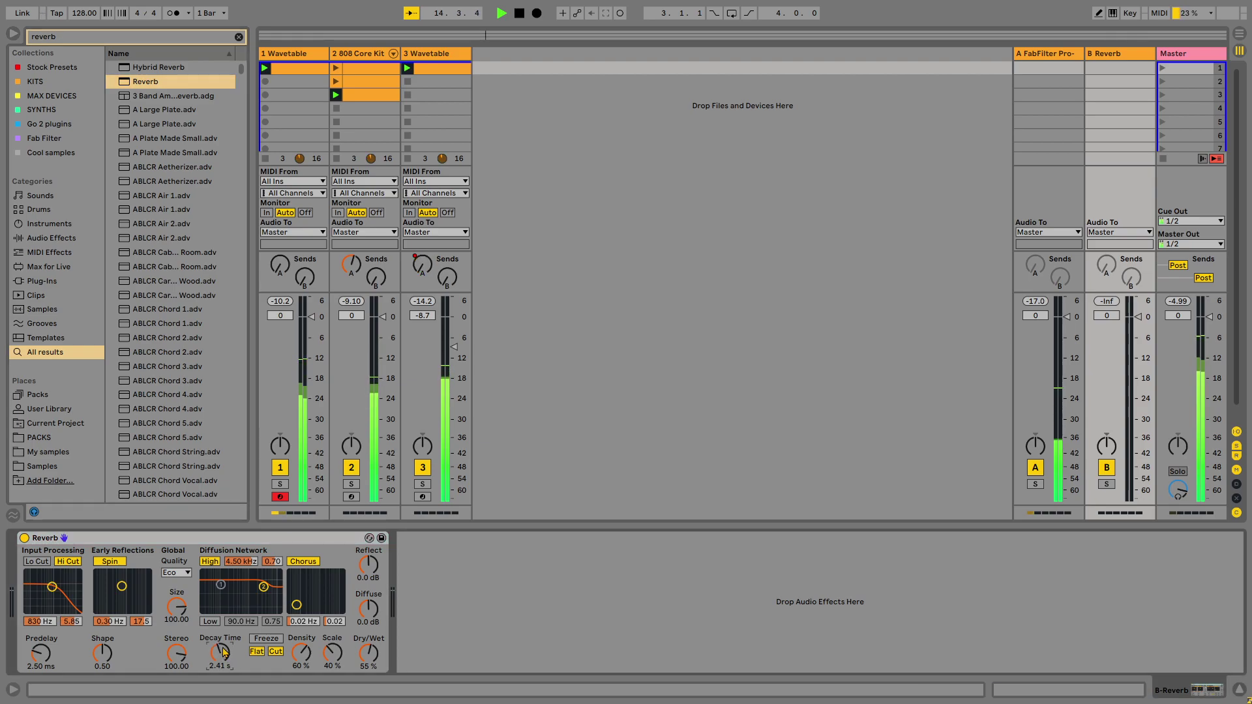
# Delete the third track's Send A automation and draw Send B automation at maximum over the first three sixteenths of bar 4.
pyautogui.rightClick(426, 269)
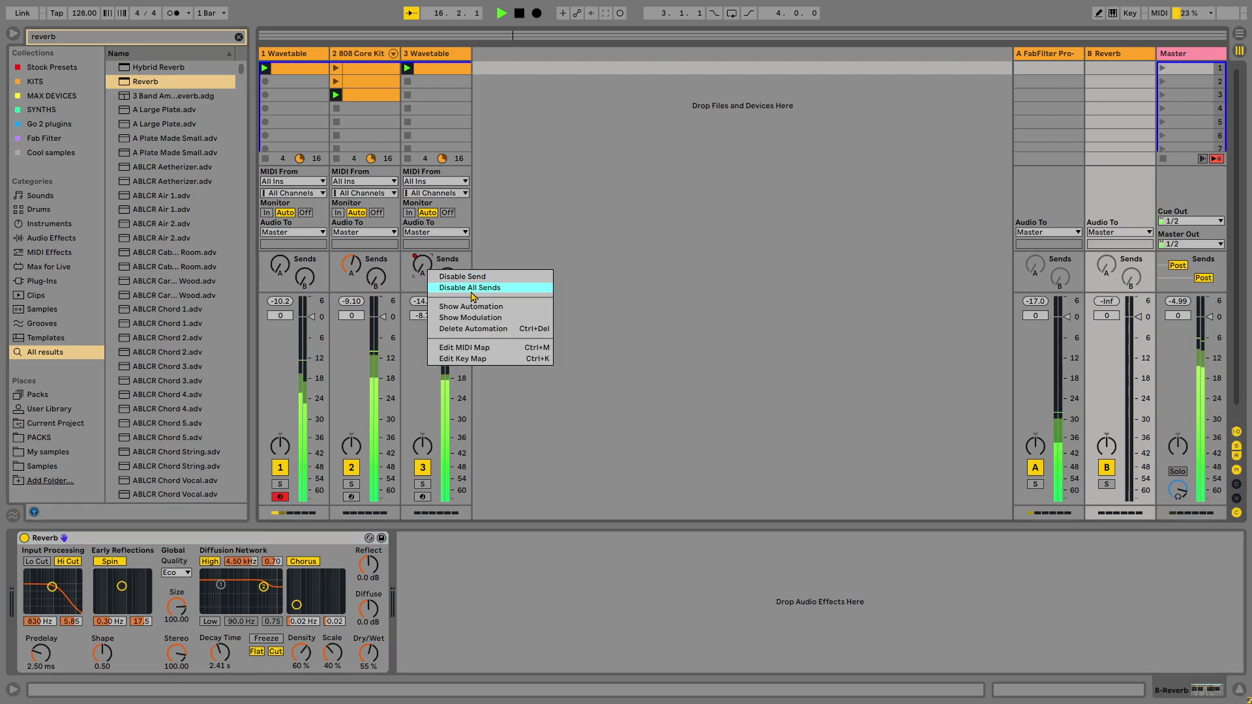
pyautogui.click(497, 329)
pyautogui.rightClick(447, 279)
pyautogui.click(480, 320)
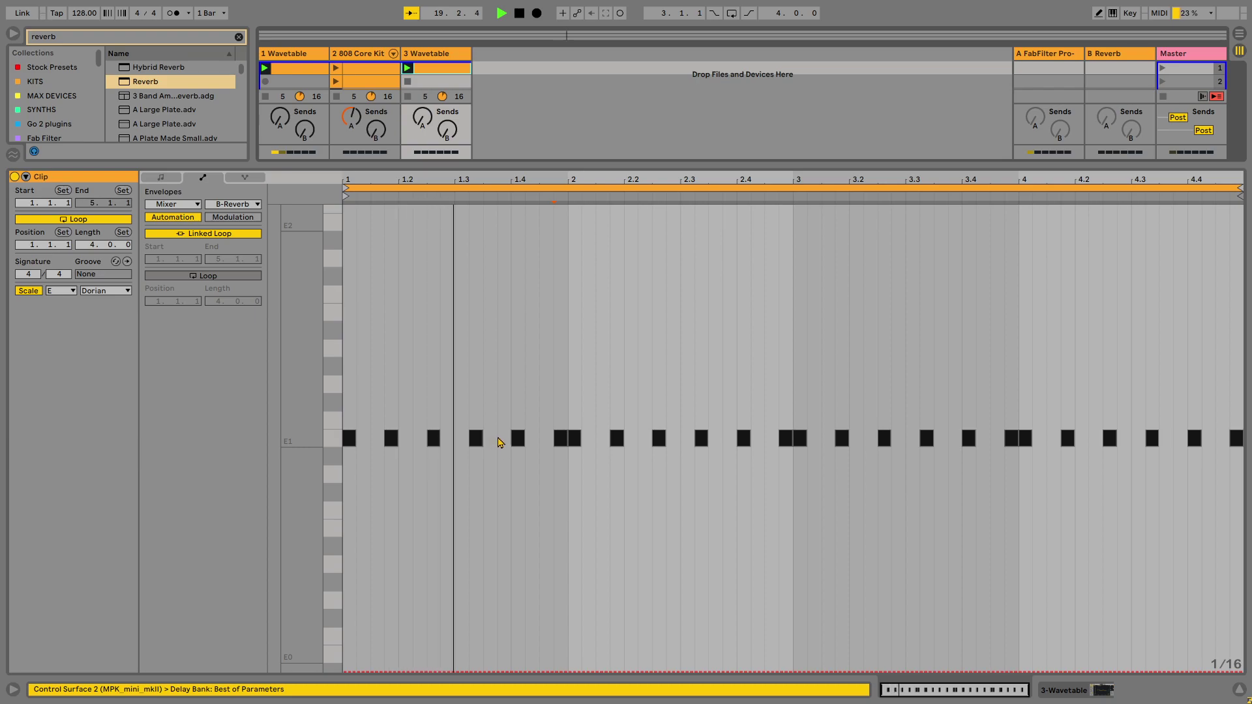
pyautogui.press('b')
pyautogui.moveTo(1037, 649)
pyautogui.mouseDown()
pyautogui.moveTo(1020, 548)
pyautogui.moveTo(1025, 367)
pyautogui.moveTo(1054, 174)
pyautogui.mouseUp()
pyautogui.moveTo(1012, 271)
pyautogui.mouseDown()
pyautogui.moveTo(1022, 488)
pyautogui.moveTo(1004, 688)
pyautogui.moveTo(1034, 676)
pyautogui.mouseUp()
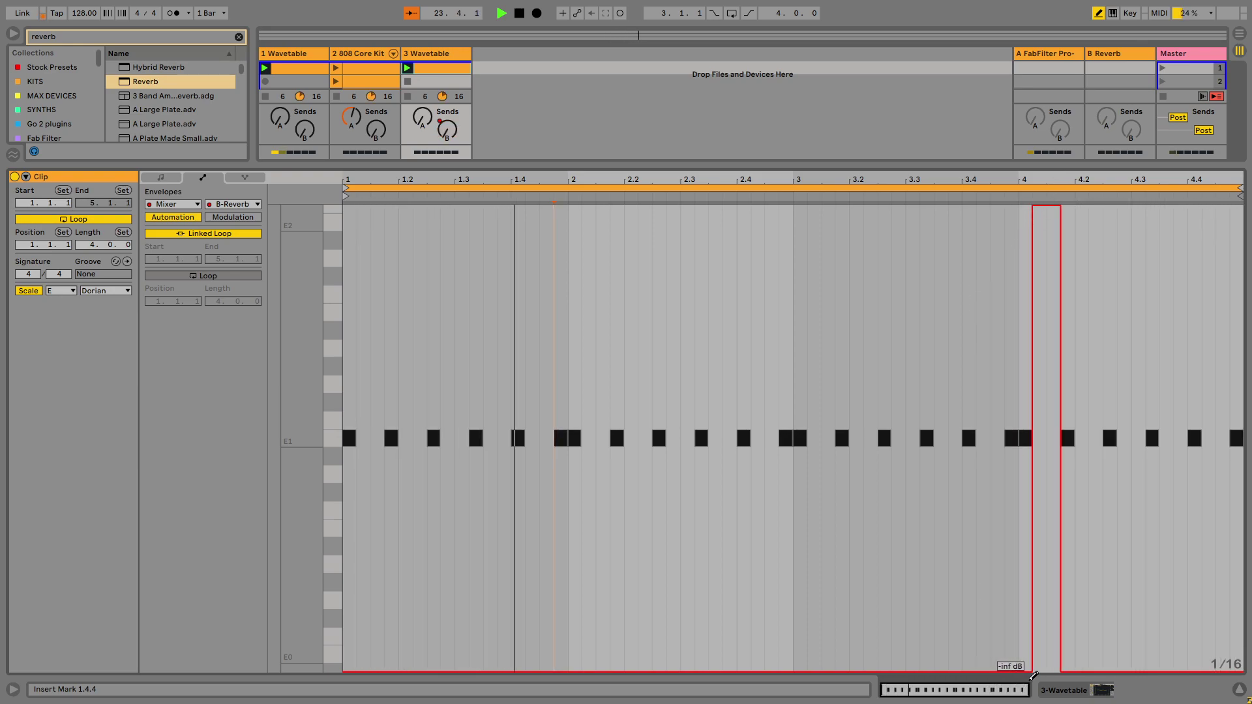
pyautogui.moveTo(1044, 602)
pyautogui.mouseDown()
pyautogui.moveTo(1019, 215)
pyautogui.moveTo(1038, 199)
pyautogui.moveTo(1011, 217)
pyautogui.moveTo(1000, 377)
pyautogui.moveTo(1017, 635)
pyautogui.moveTo(1013, 671)
pyautogui.moveTo(995, 682)
pyautogui.moveTo(1039, 609)
pyautogui.moveTo(1045, 527)
pyautogui.moveTo(1045, 201)
pyautogui.mouseUp()
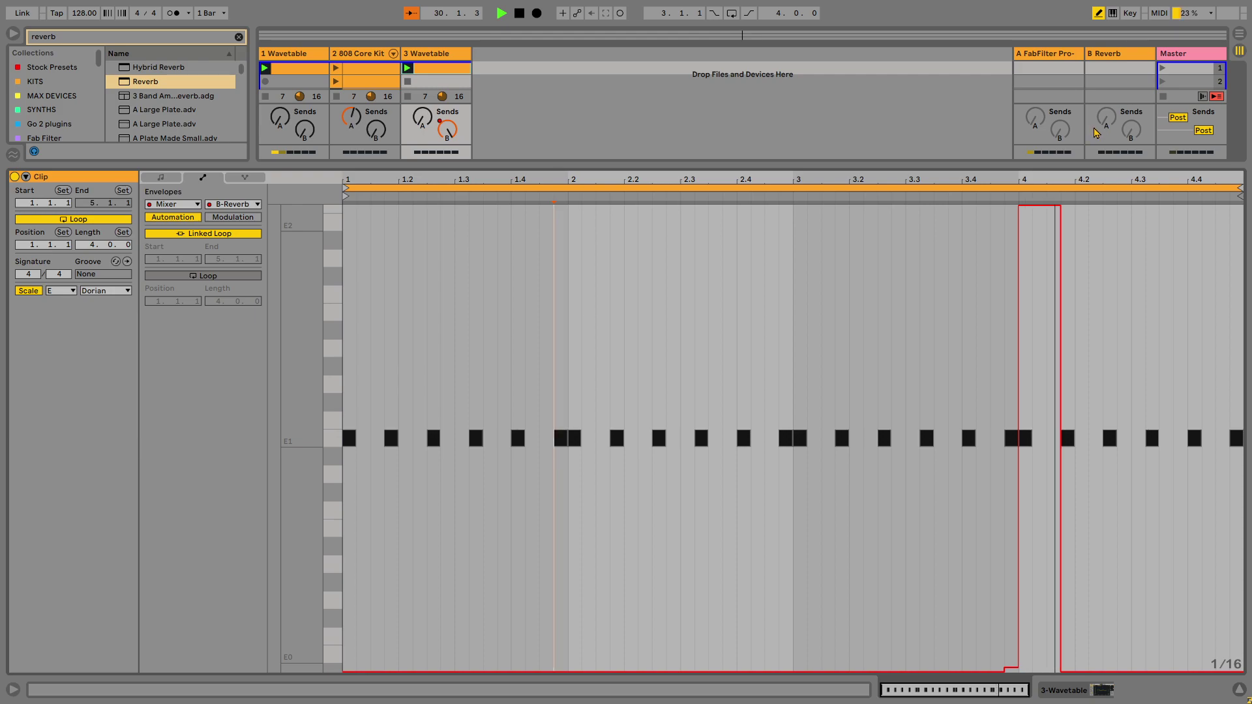
# Set return B's Reverb to 100% Dry/Wet and High quality, and enable Lo Cut with the input filter at 2.77 kHz and width 7.76.
pyautogui.click(1117, 92)
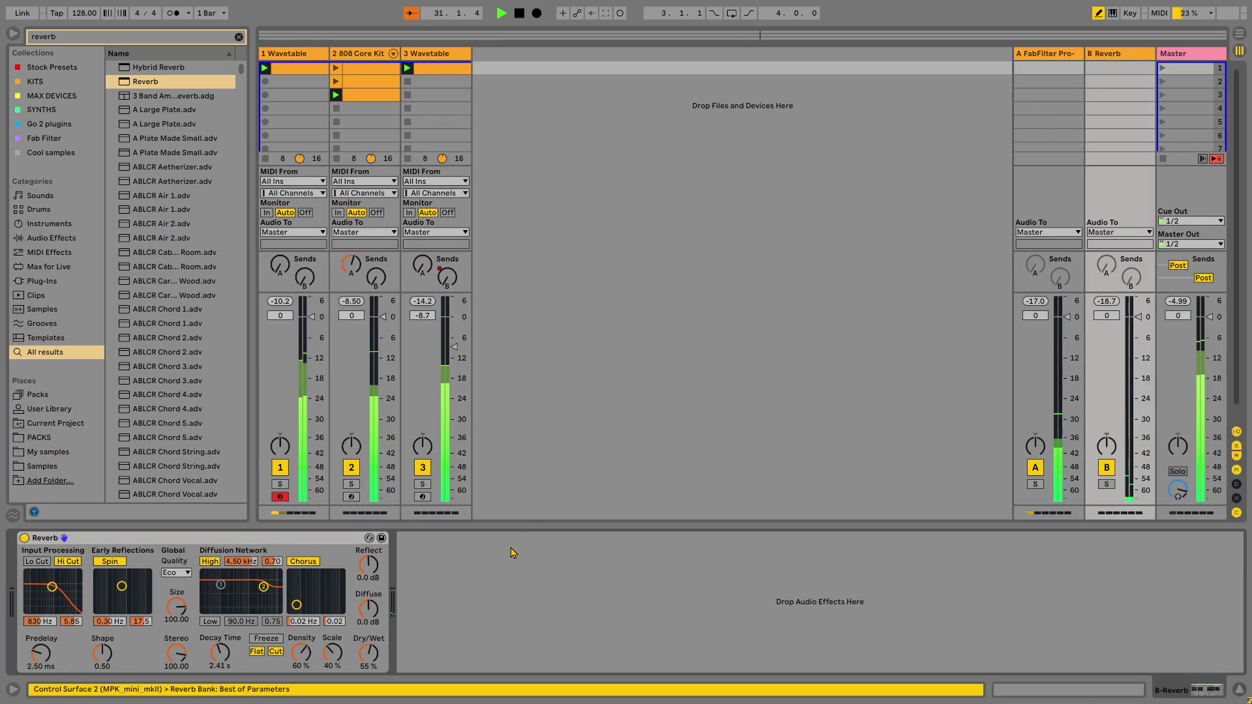
pyautogui.moveTo(377, 660); pyautogui.dragTo(377, 636)
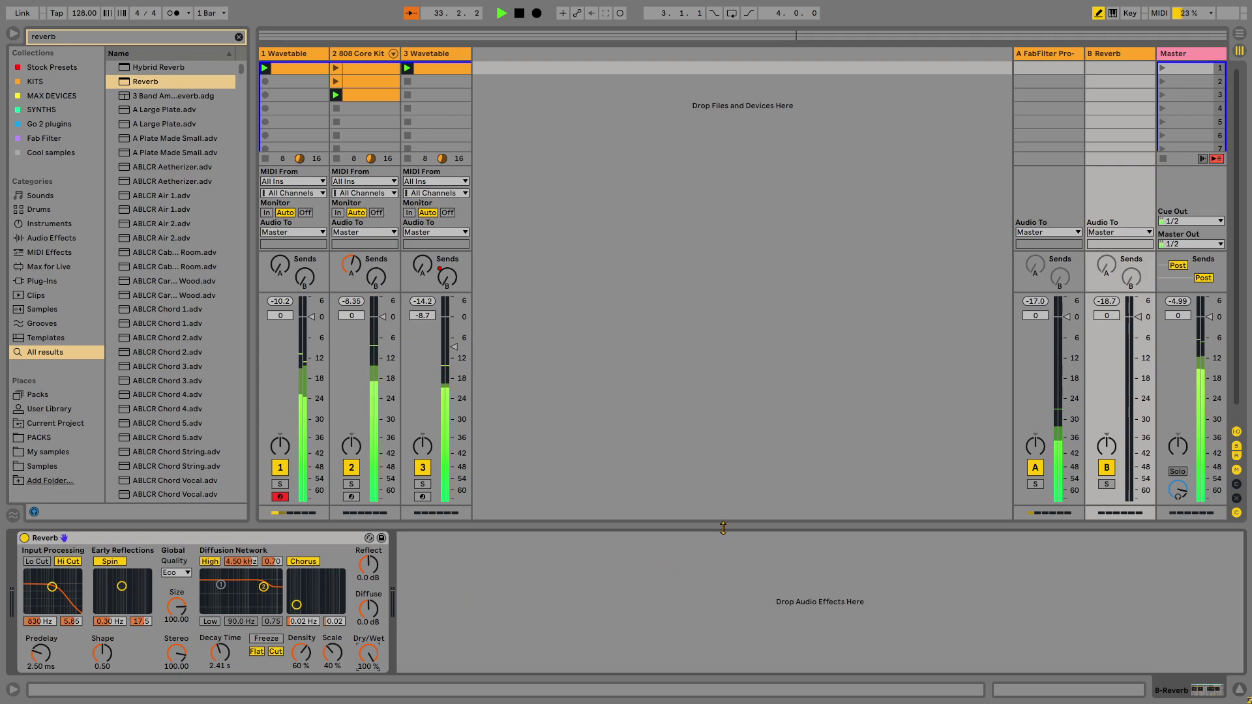
pyautogui.click(190, 574)
pyautogui.click(173, 603)
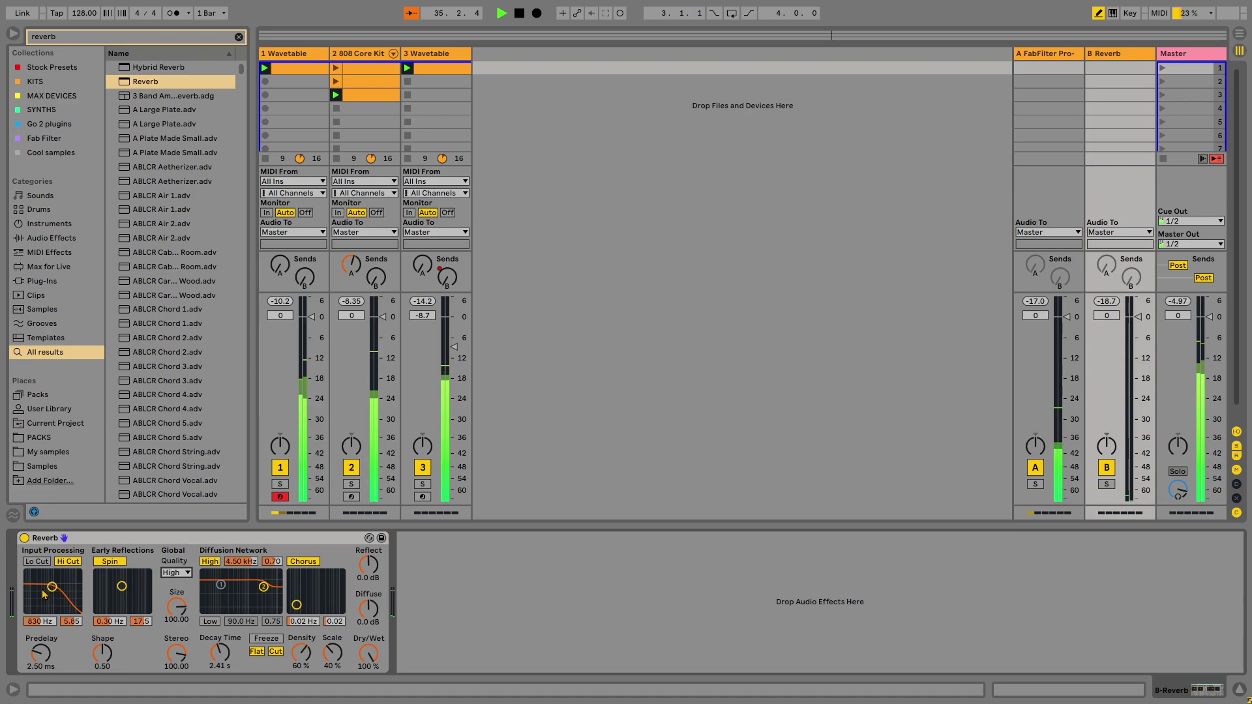
pyautogui.moveTo(70, 586); pyautogui.dragTo(64, 588)
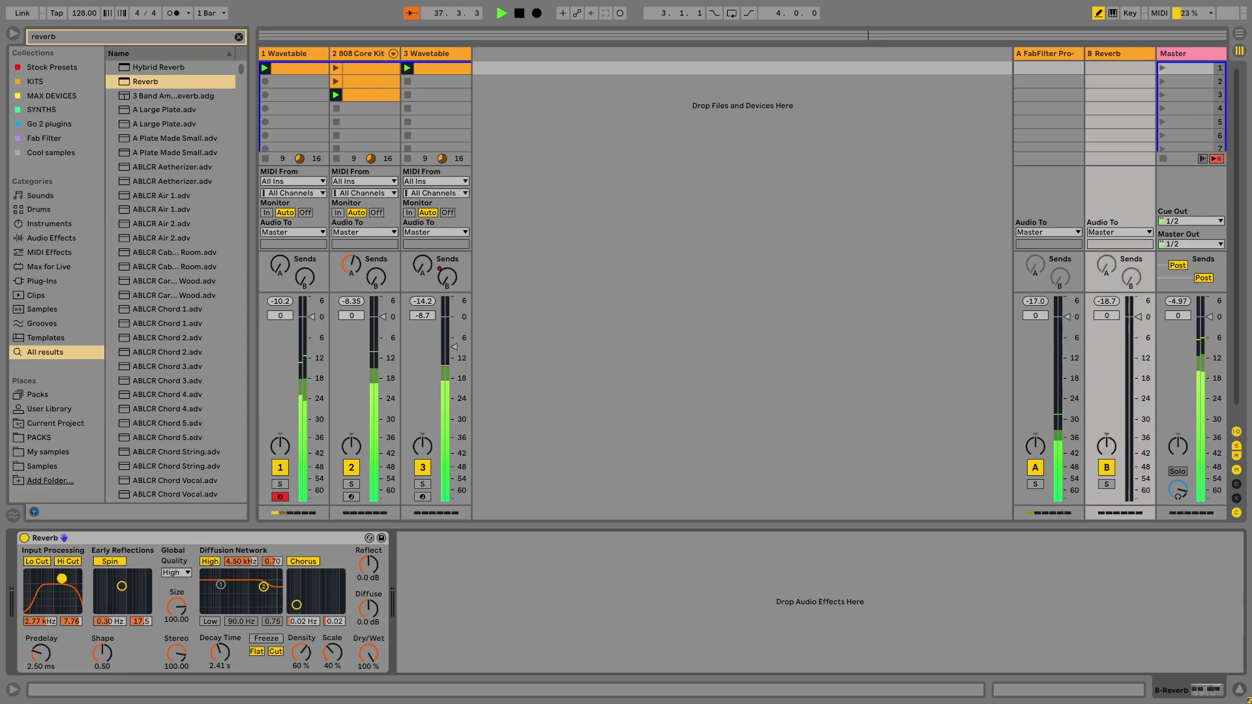
# Search the browser for "satu" and add a Saturator after the Reverb on return B.
pyautogui.hotkey('ctrl', 'f')
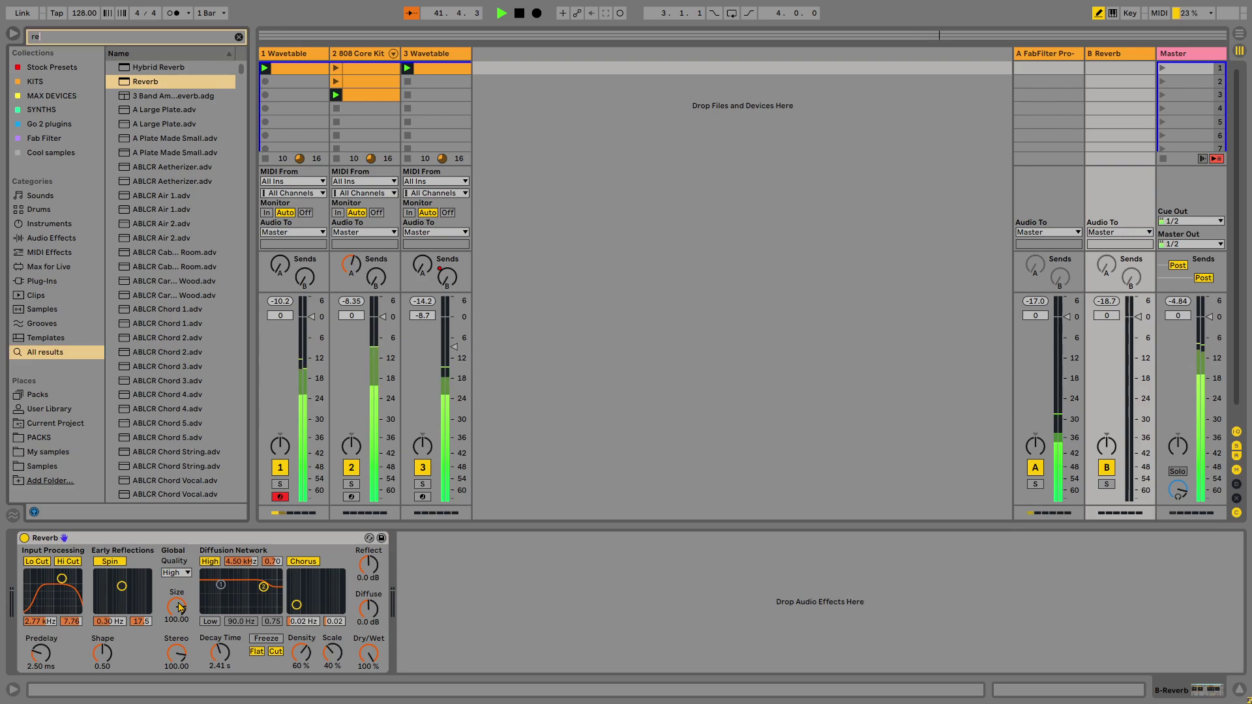
pyautogui.press('BackSpace')
pyautogui.press('BackSpace')
pyautogui.write('satu')
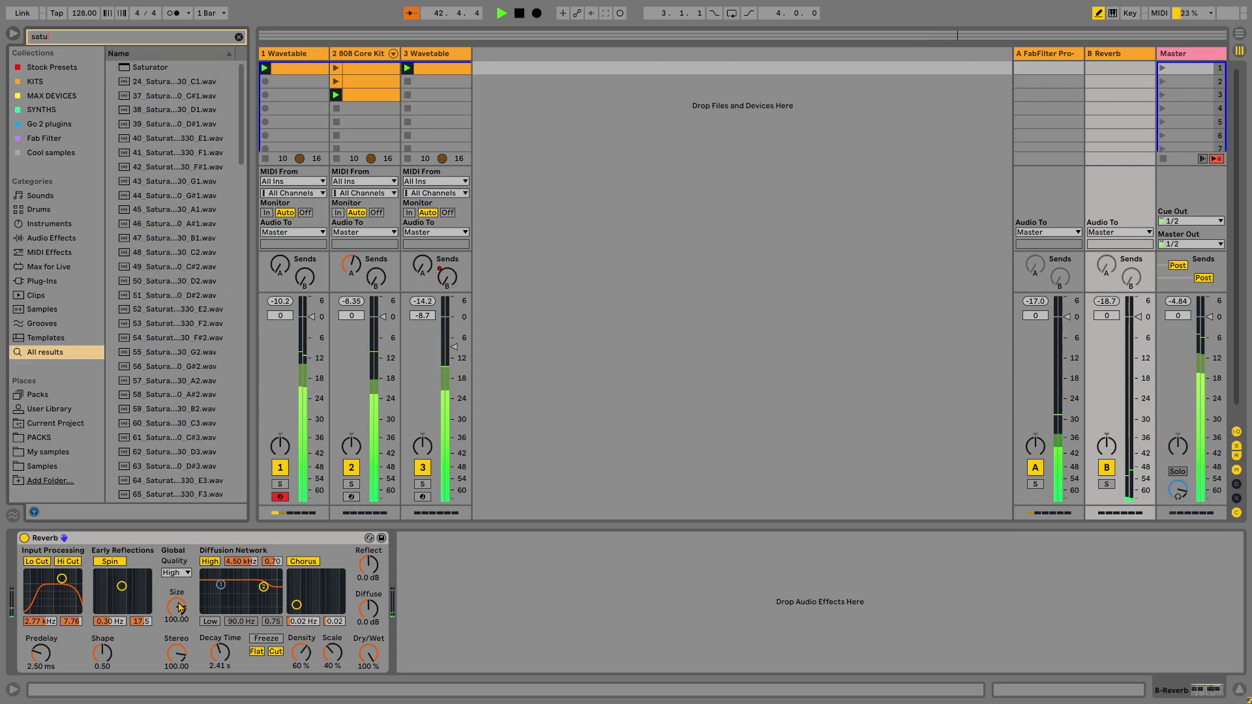
pyautogui.moveTo(155, 70); pyautogui.dragTo(452, 587)
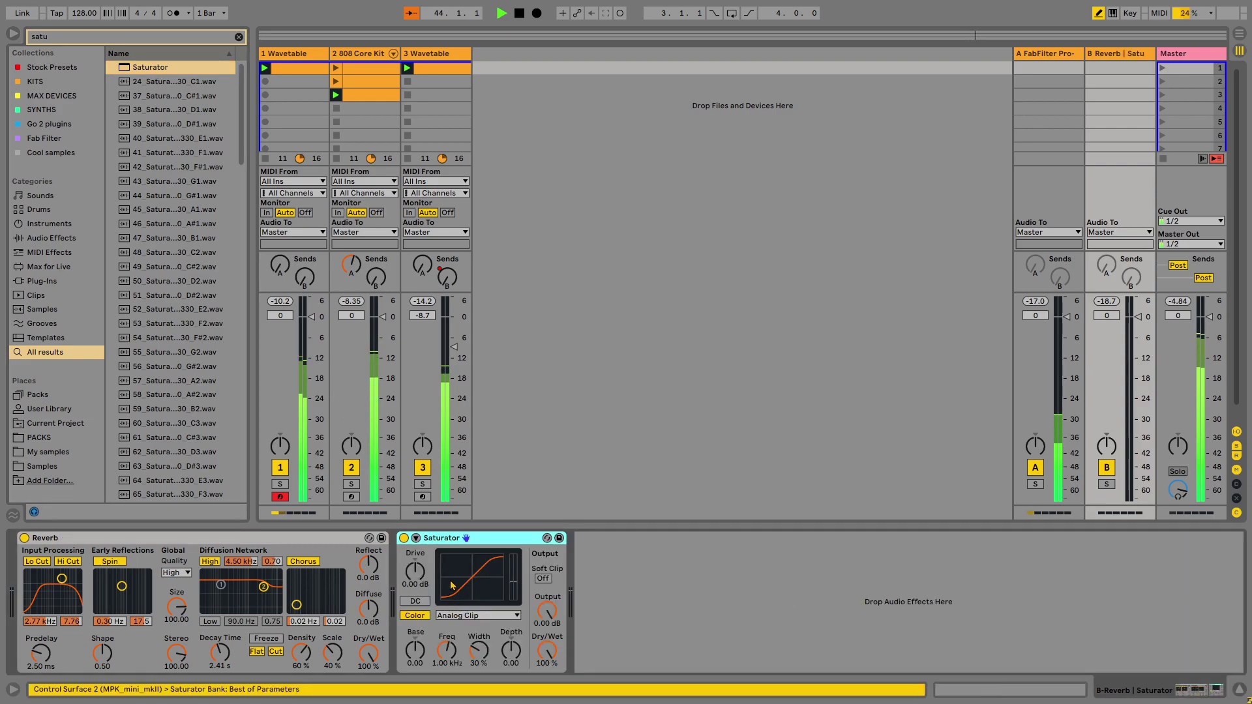
# Move the Saturator before the Reverb and set its Drive to 36.0 dB and Output to -12.0 dB.
pyautogui.moveTo(483, 538); pyautogui.dragTo(40, 548)
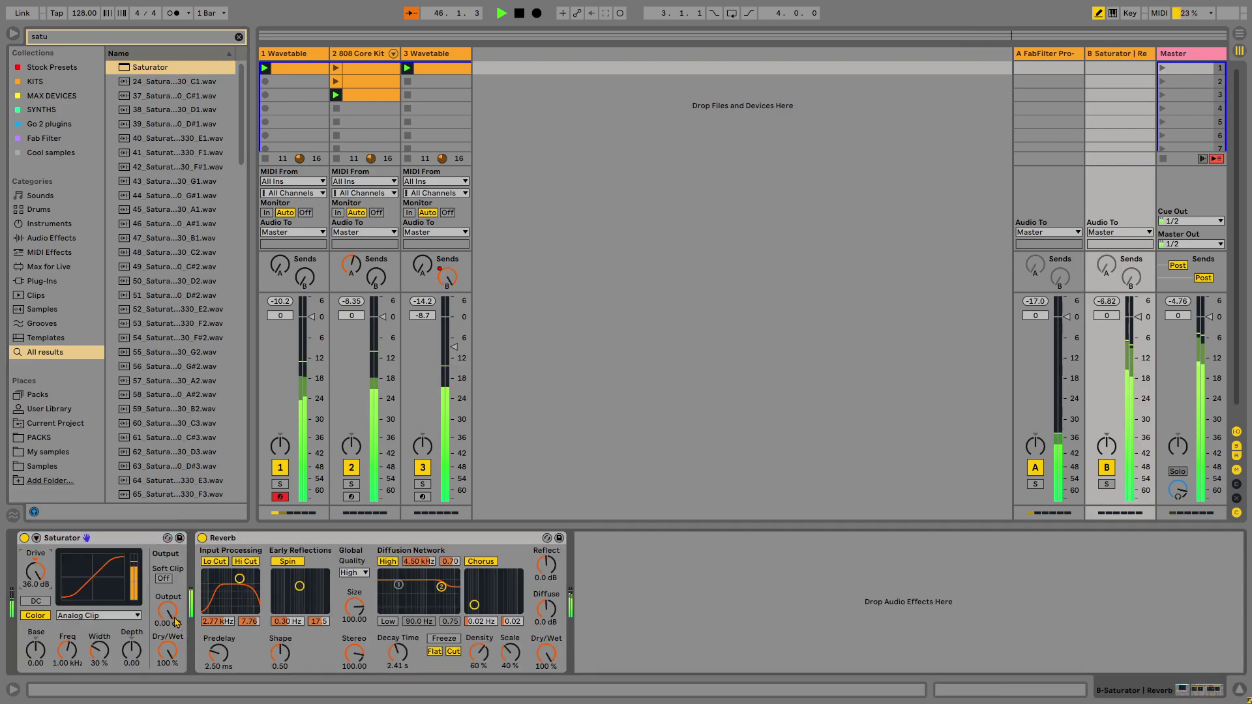
pyautogui.moveTo(182, 625); pyautogui.dragTo(182, 649)
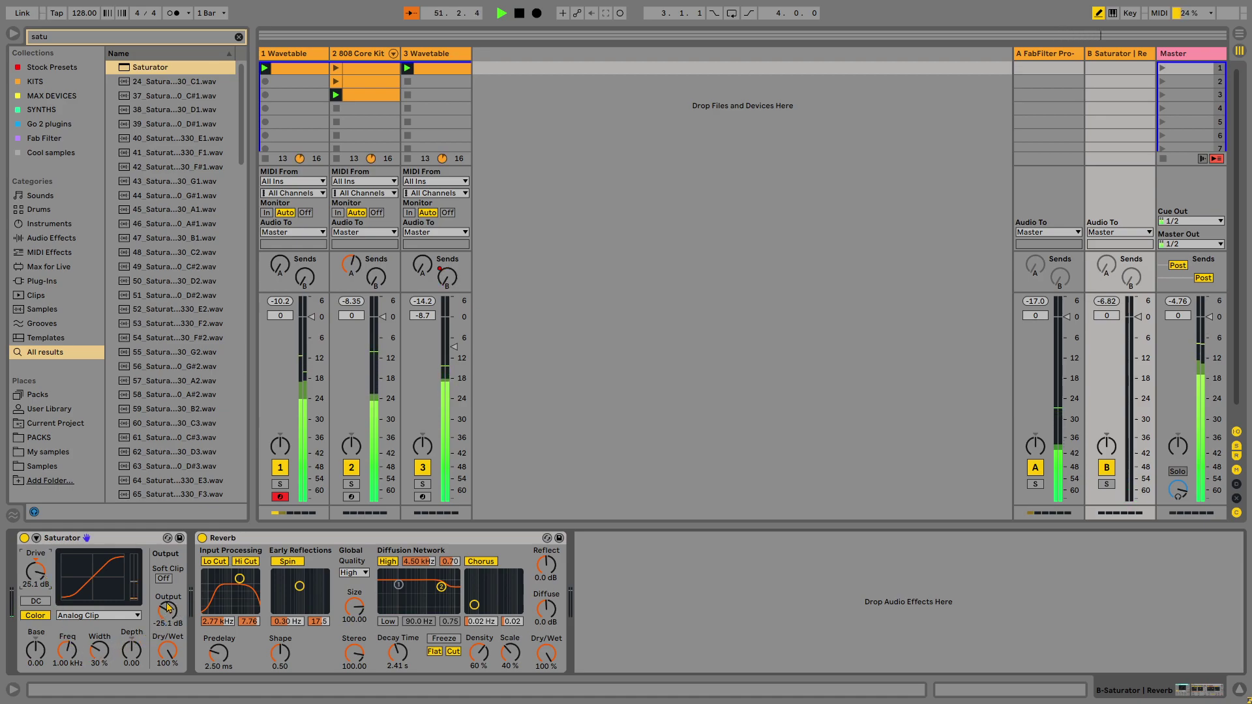
pyautogui.moveTo(37, 587); pyautogui.dragTo(37, 567)
pyautogui.click(156, 625)
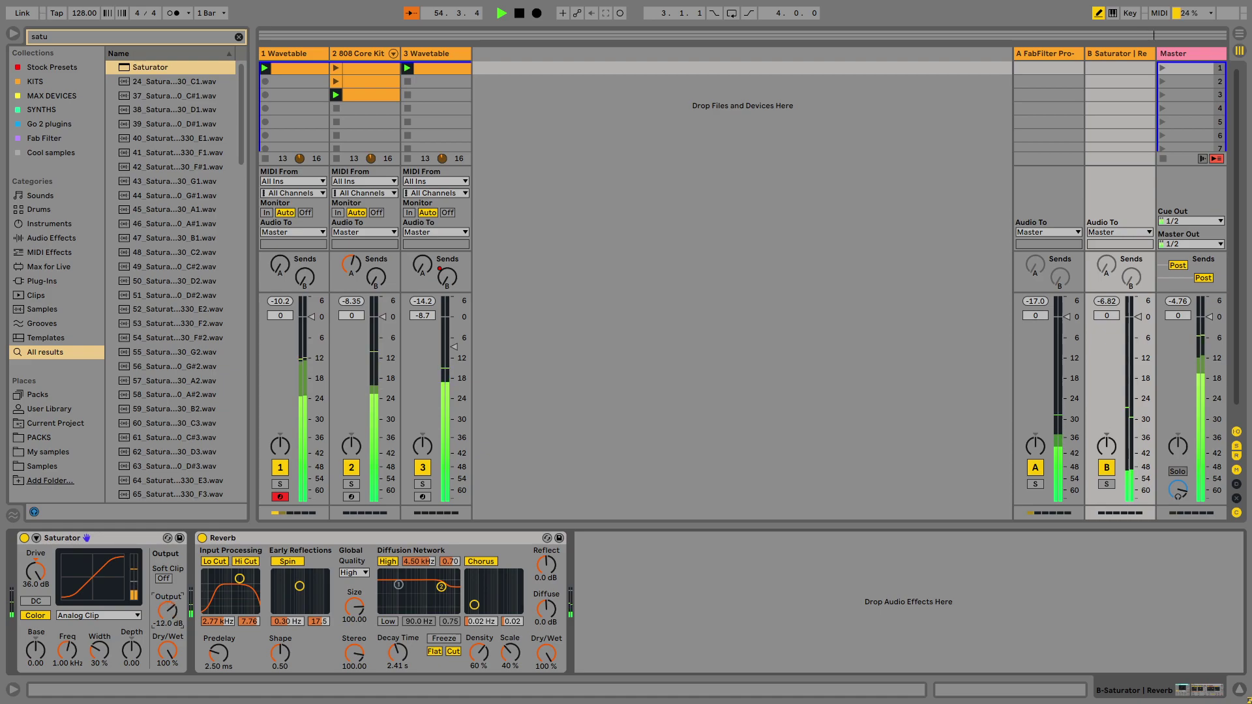
# Move the Saturator back after the Reverb and set its Output to -10.9 dB.
pyautogui.moveTo(62, 538); pyautogui.dragTo(631, 594)
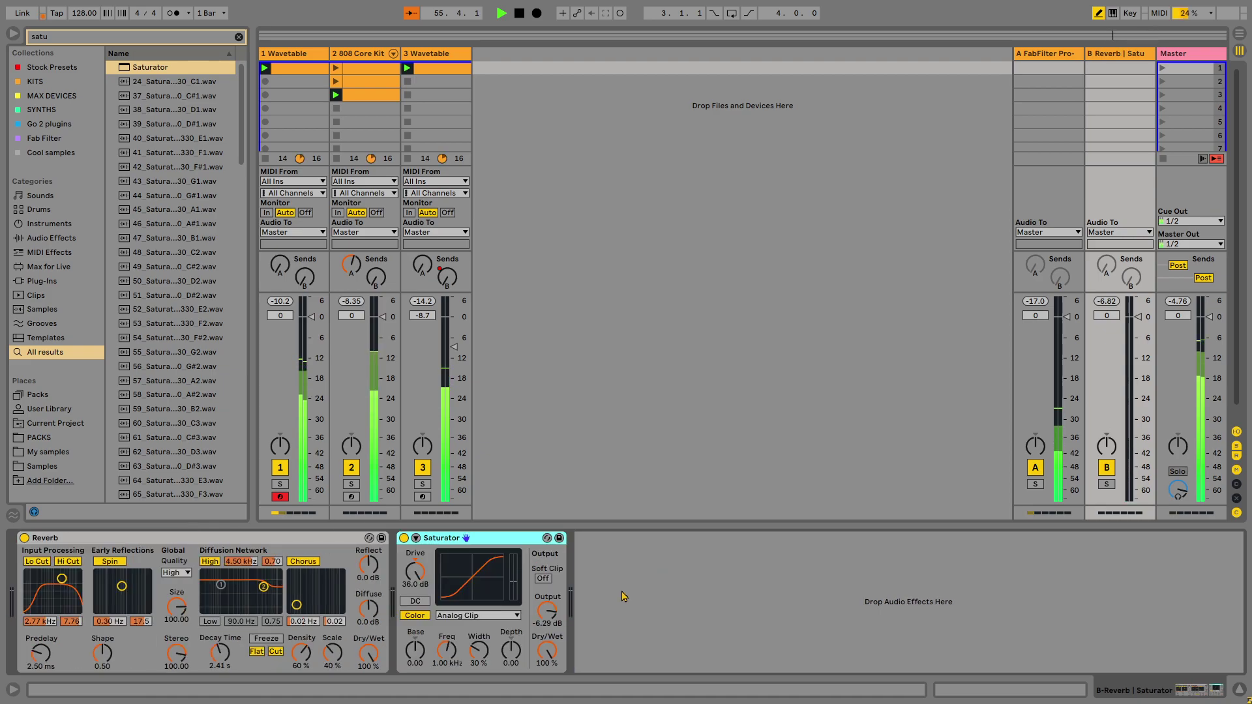
pyautogui.moveTo(551, 616); pyautogui.dragTo(551, 645)
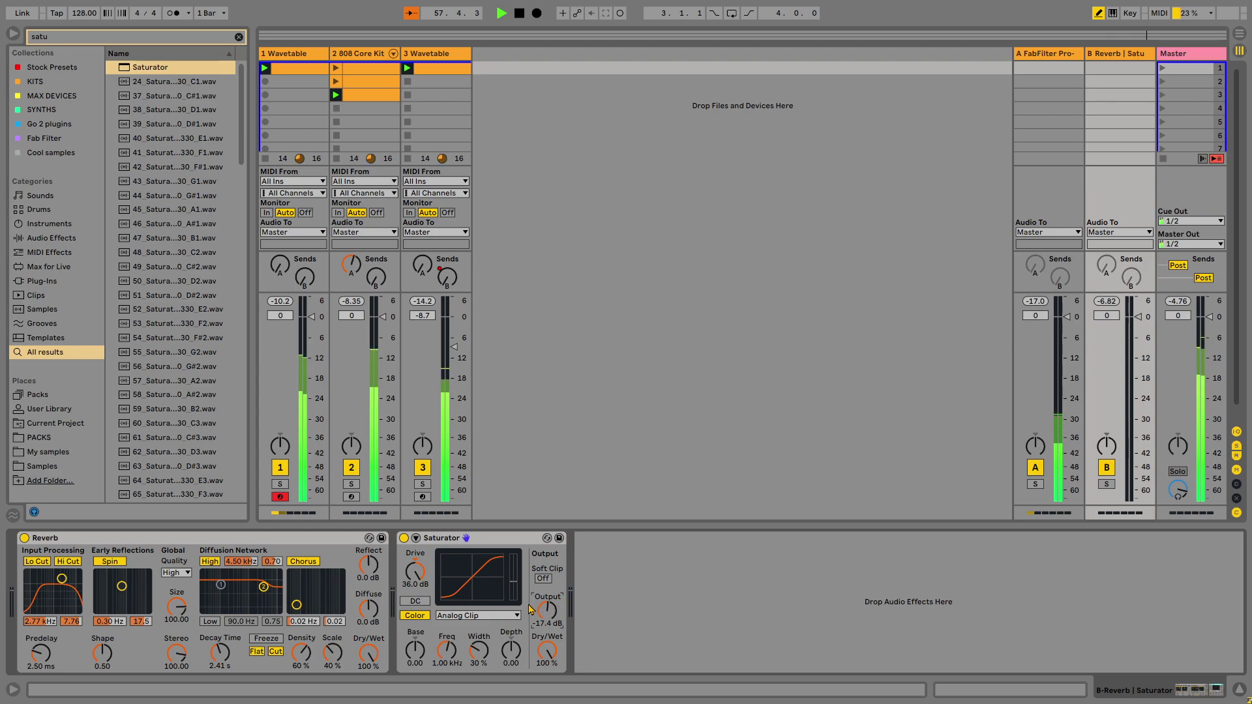
pyautogui.moveTo(547, 611)
pyautogui.mouseDown()
pyautogui.moveTo(547, 628)
pyautogui.moveTo(547, 604)
pyautogui.mouseUp()
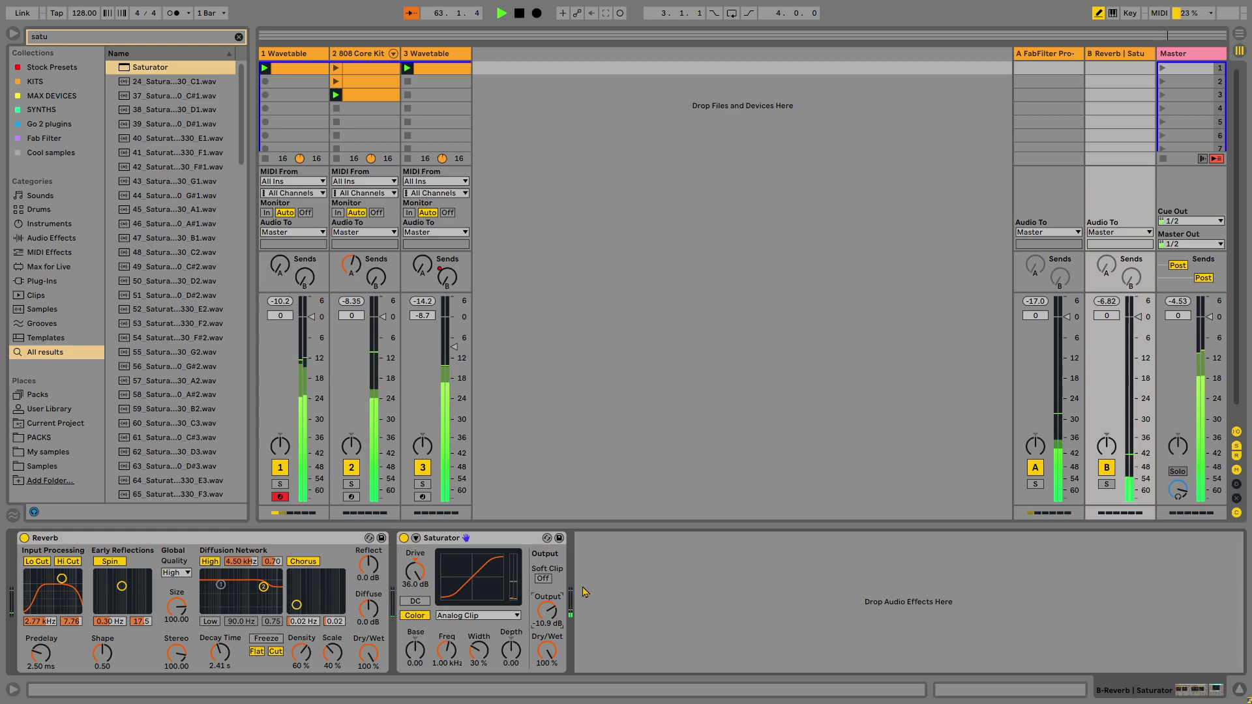
# Open the bass clip's Delay Dry/Wet envelope and draw 100% over the first two sixteenths of bar 4, with 0% after them.
pyautogui.hotkey('ctrl', 'alt', 'e')
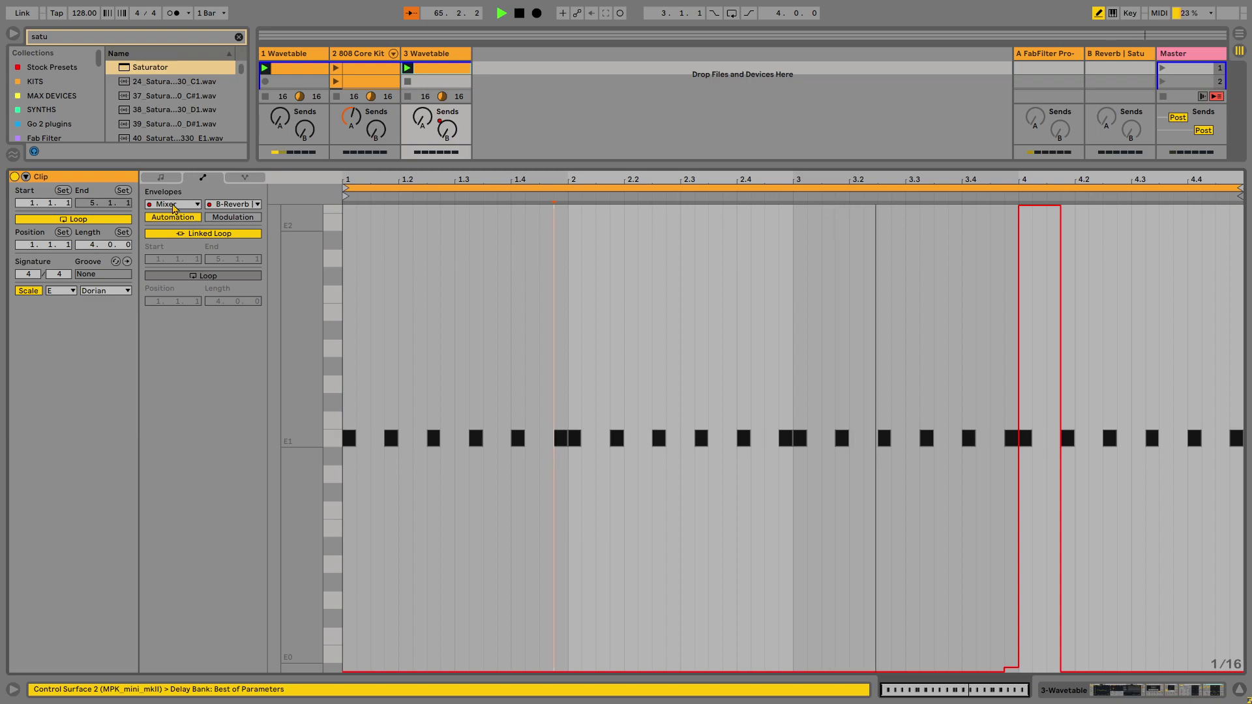
pyautogui.click(231, 204)
pyautogui.click(173, 205)
pyautogui.click(173, 204)
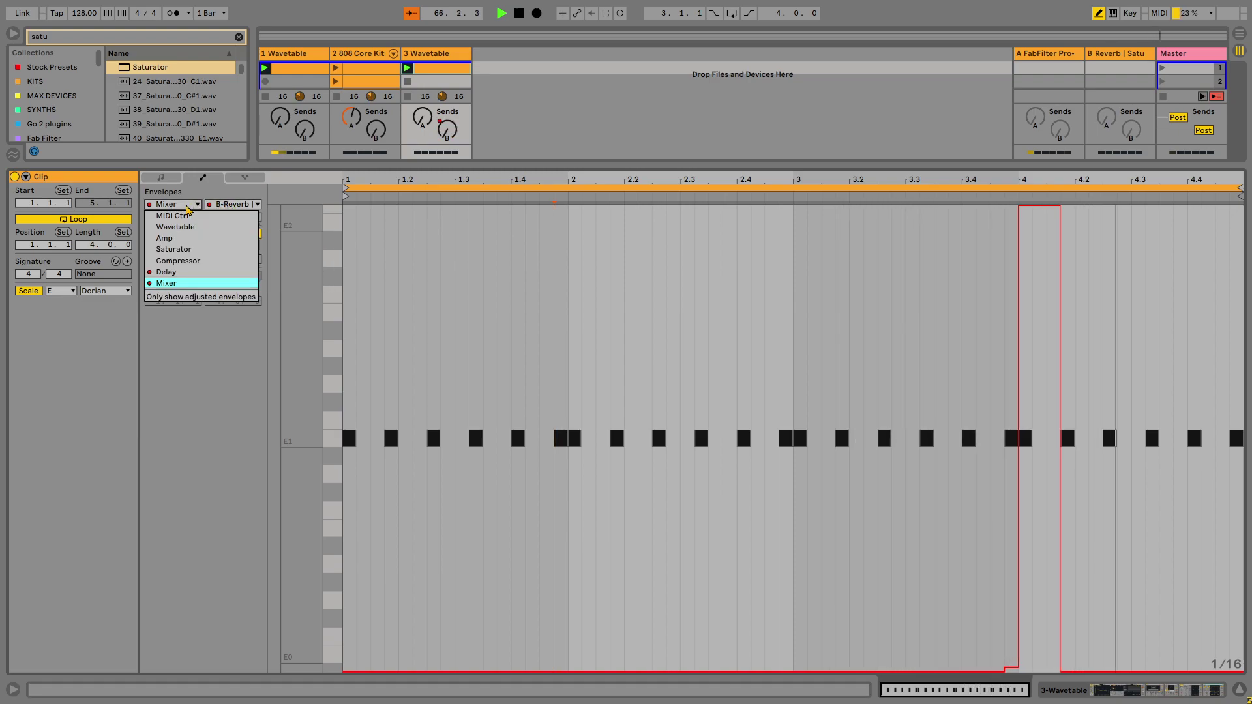
pyautogui.click(166, 272)
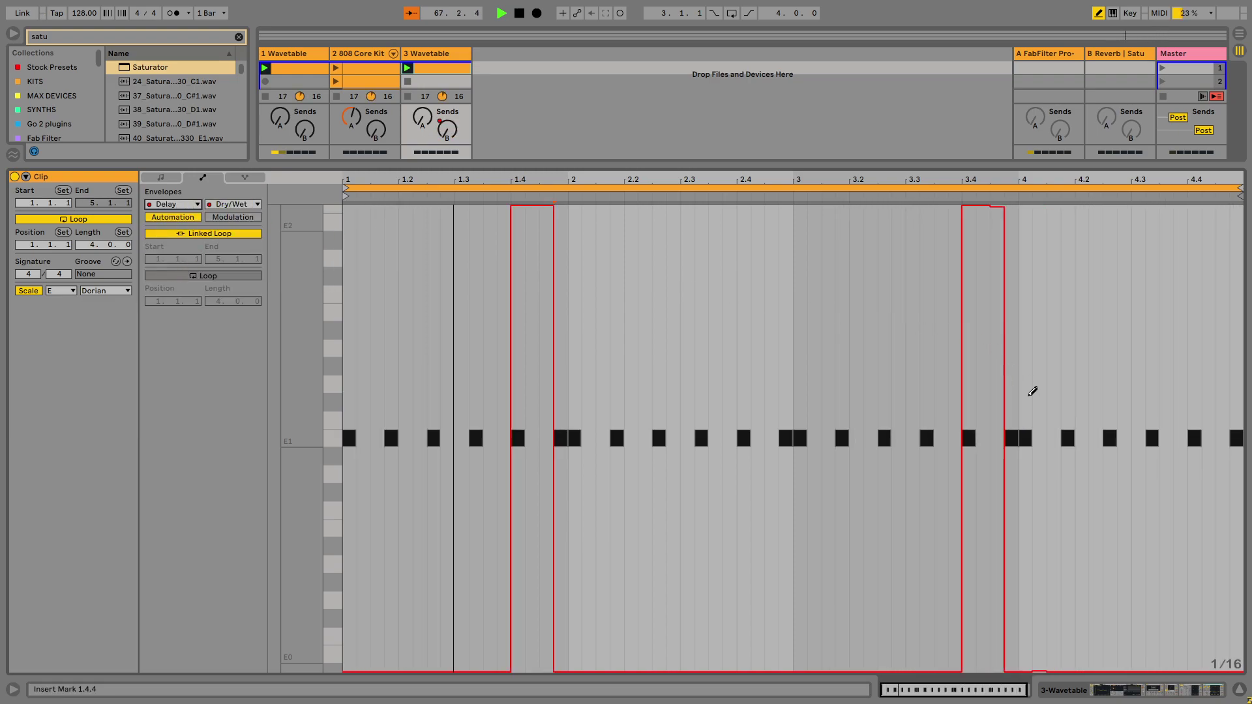
pyautogui.moveTo(1043, 388)
pyautogui.mouseDown()
pyautogui.moveTo(1038, 227)
pyautogui.moveTo(1060, 210)
pyautogui.moveTo(1082, 221)
pyautogui.moveTo(1056, 202)
pyautogui.moveTo(1045, 433)
pyautogui.moveTo(1060, 671)
pyautogui.mouseUp()
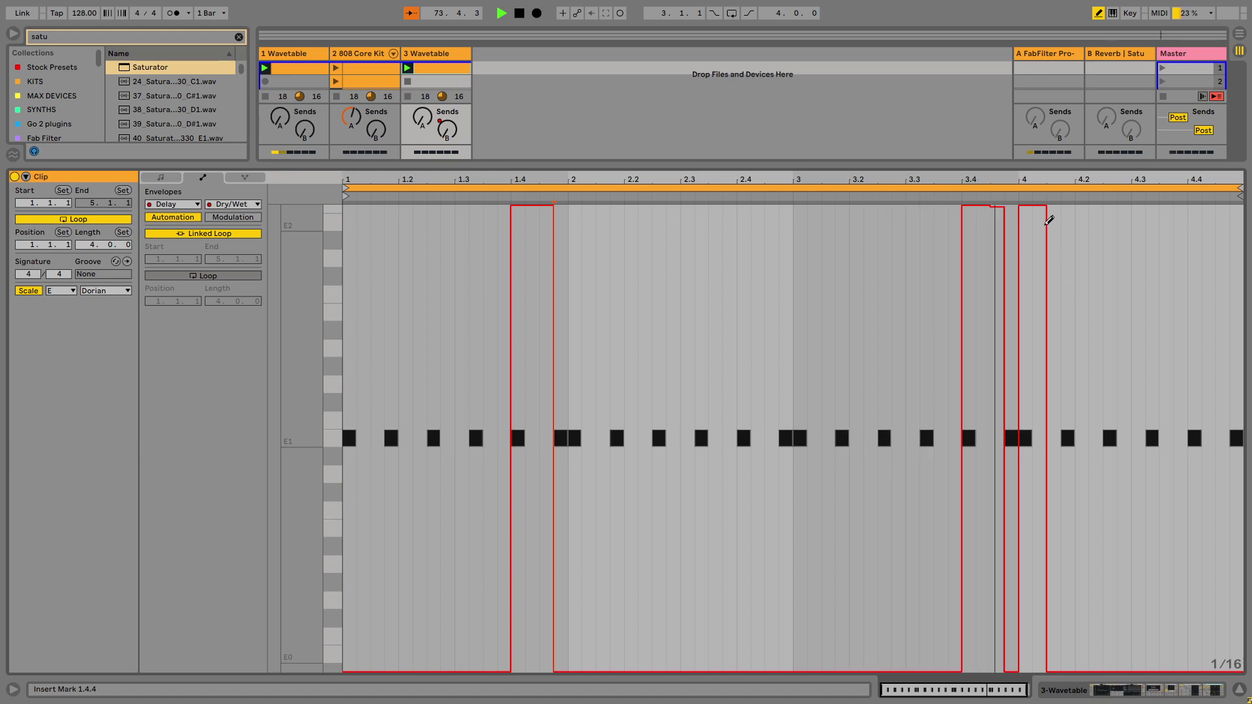
# Draw the bass clip's Delay Dry/Wet envelope down to 0% over bar 3's last sixteenth and bar 4's first two, and return to the full Session mixer.
pyautogui.moveTo(1034, 232)
pyautogui.mouseDown()
pyautogui.moveTo(1046, 677)
pyautogui.moveTo(1026, 500)
pyautogui.moveTo(1022, 204)
pyautogui.moveTo(1019, 355)
pyautogui.moveTo(1028, 325)
pyautogui.moveTo(1040, 500)
pyautogui.moveTo(1024, 670)
pyautogui.mouseUp()
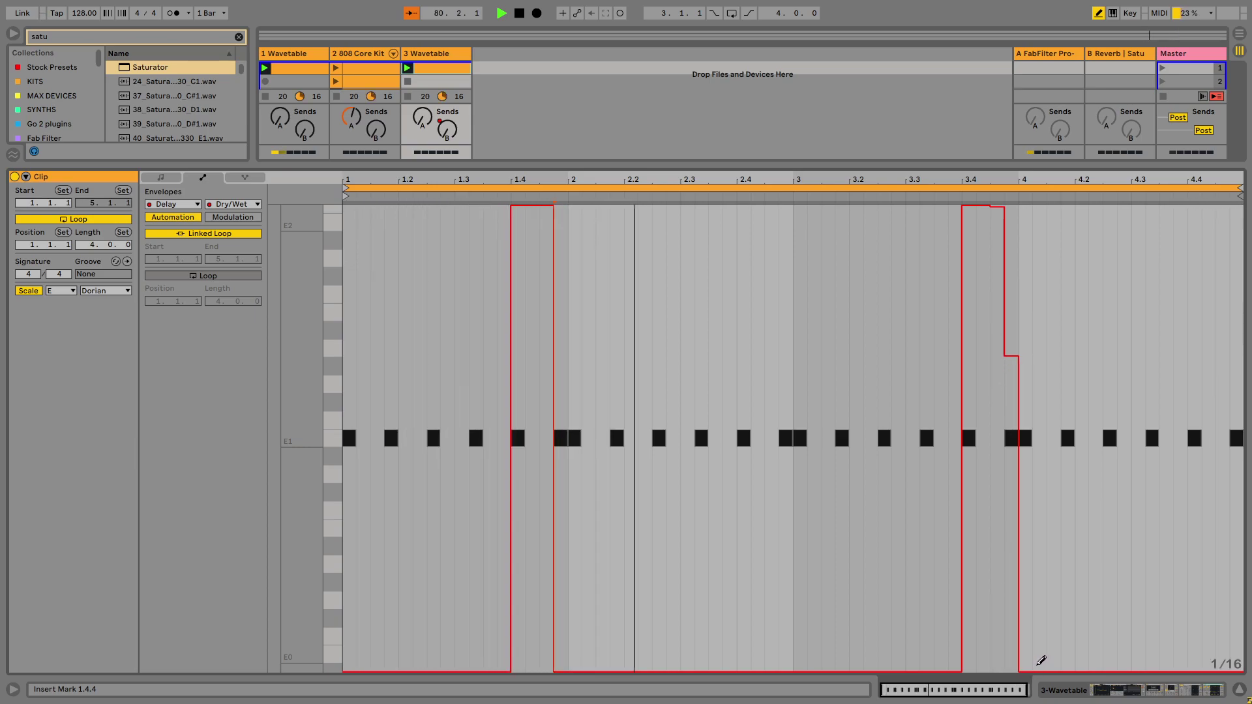
pyautogui.moveTo(1015, 365); pyautogui.dragTo(1022, 685)
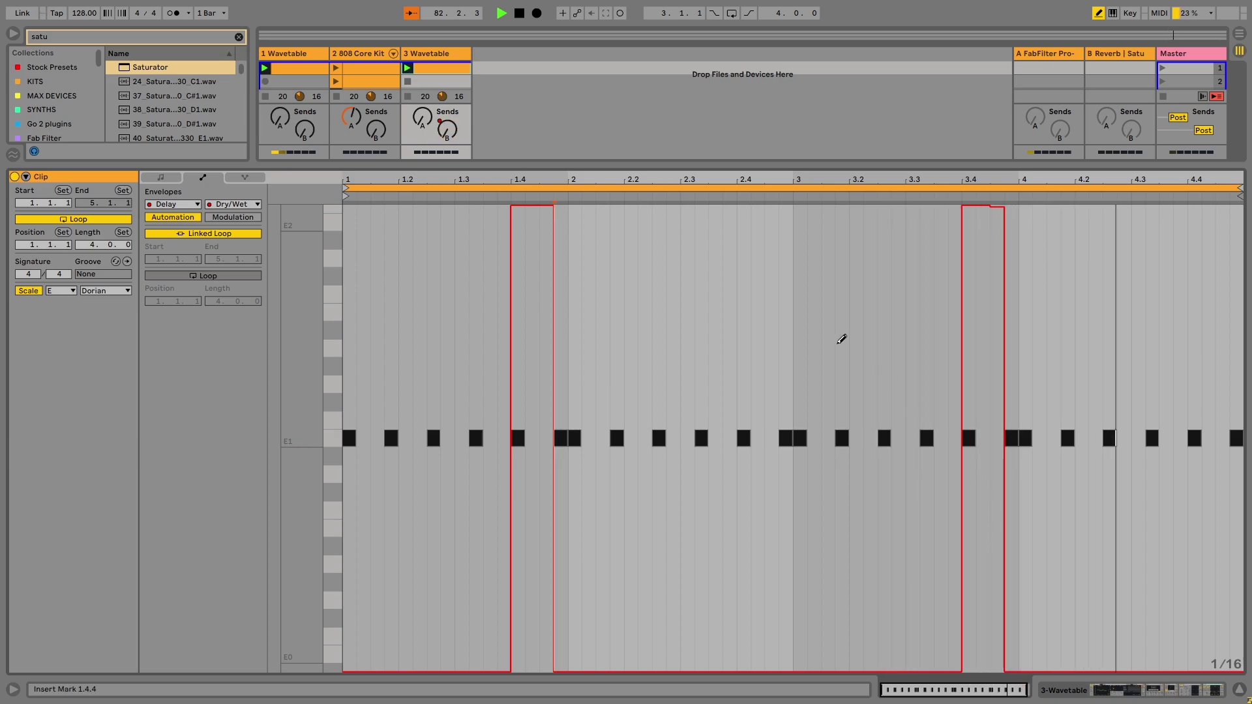
pyautogui.moveTo(672, 165); pyautogui.dragTo(615, 383)
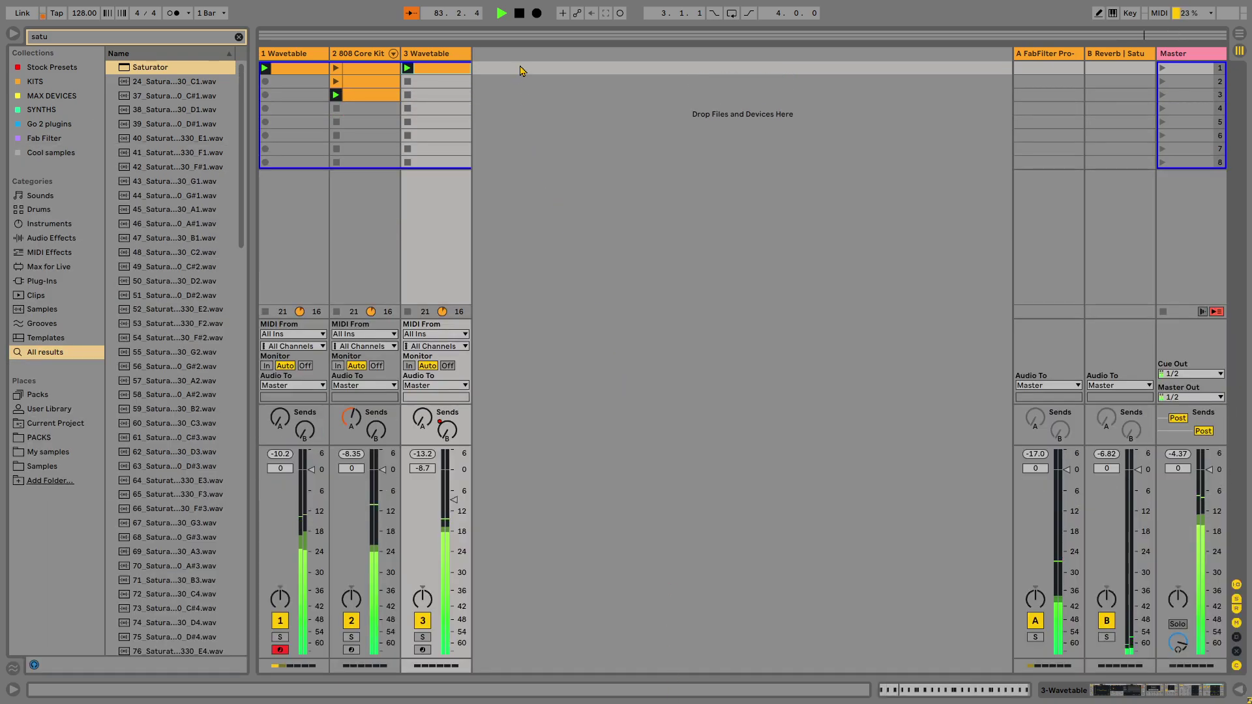
# Insert a new MIDI track after the bass track.
pyautogui.rightClick(520, 86)
pyautogui.click(563, 101)
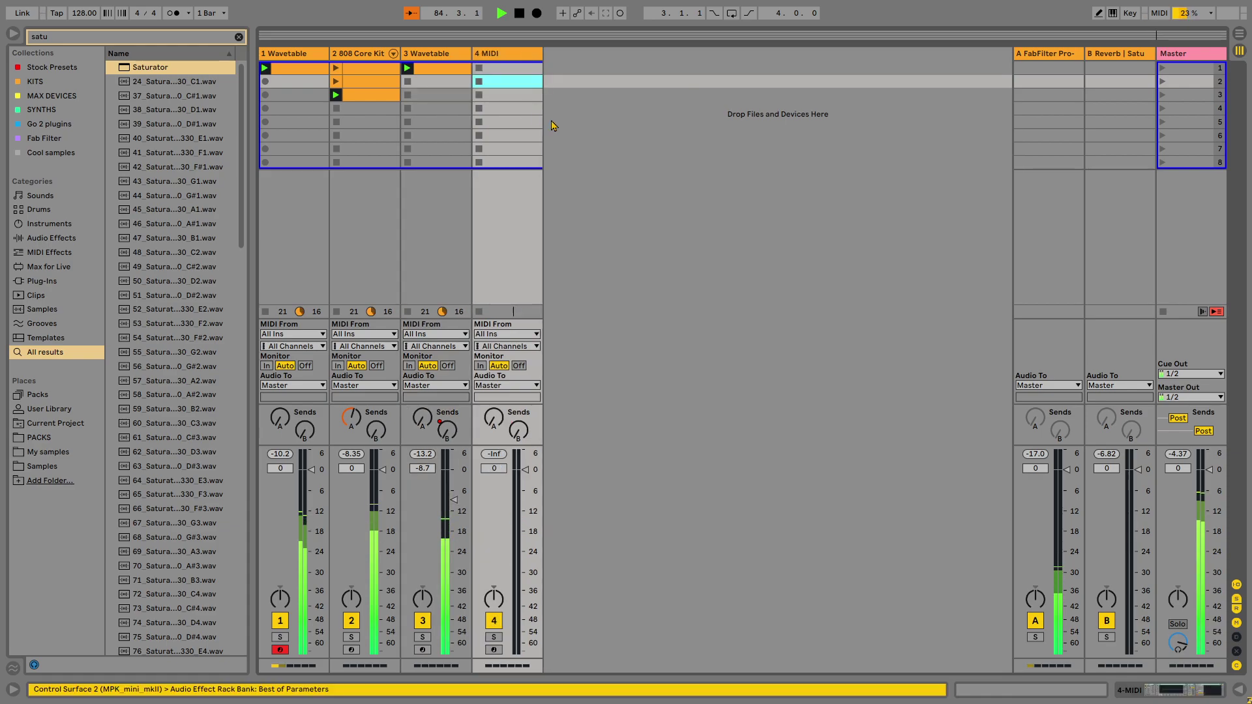
# Search the browser for "lfo" and add the LFO device directly after Wavetable on the bass track.
pyautogui.doubleClick(431, 53)
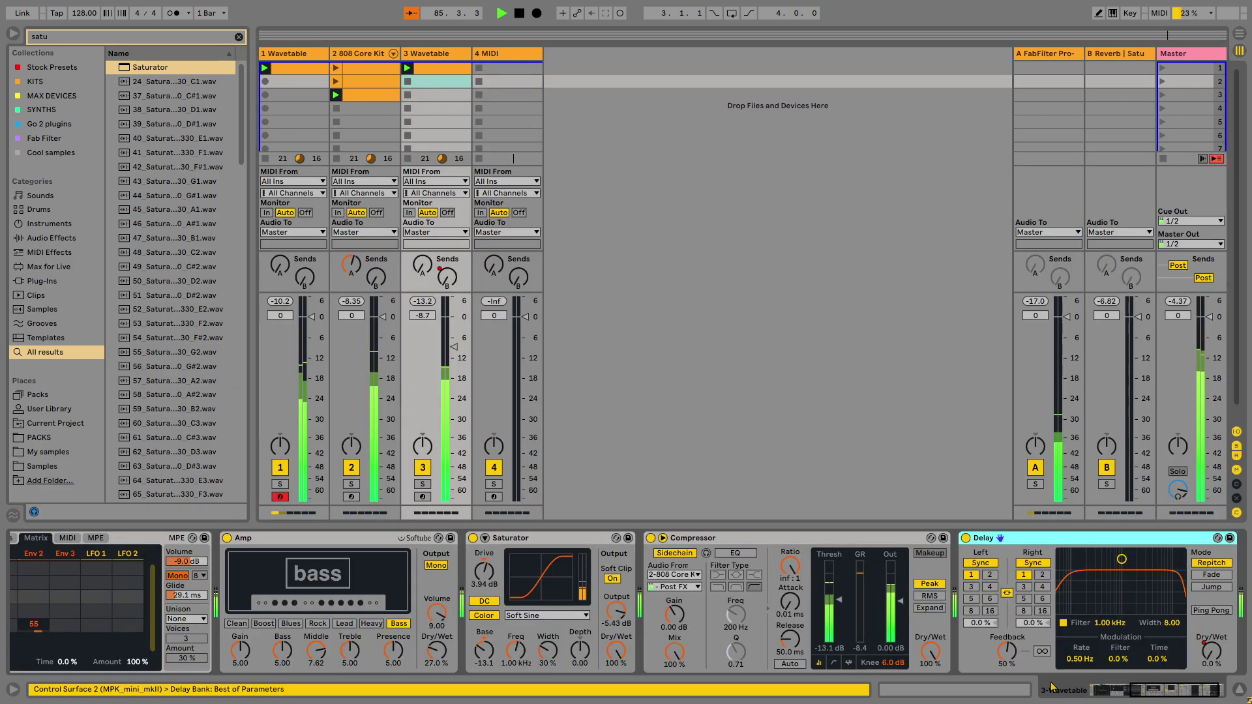
pyautogui.moveTo(1155, 697); pyautogui.dragTo(1109, 695)
pyautogui.hotkey('ctrl', 'f')
pyautogui.write('lfo')
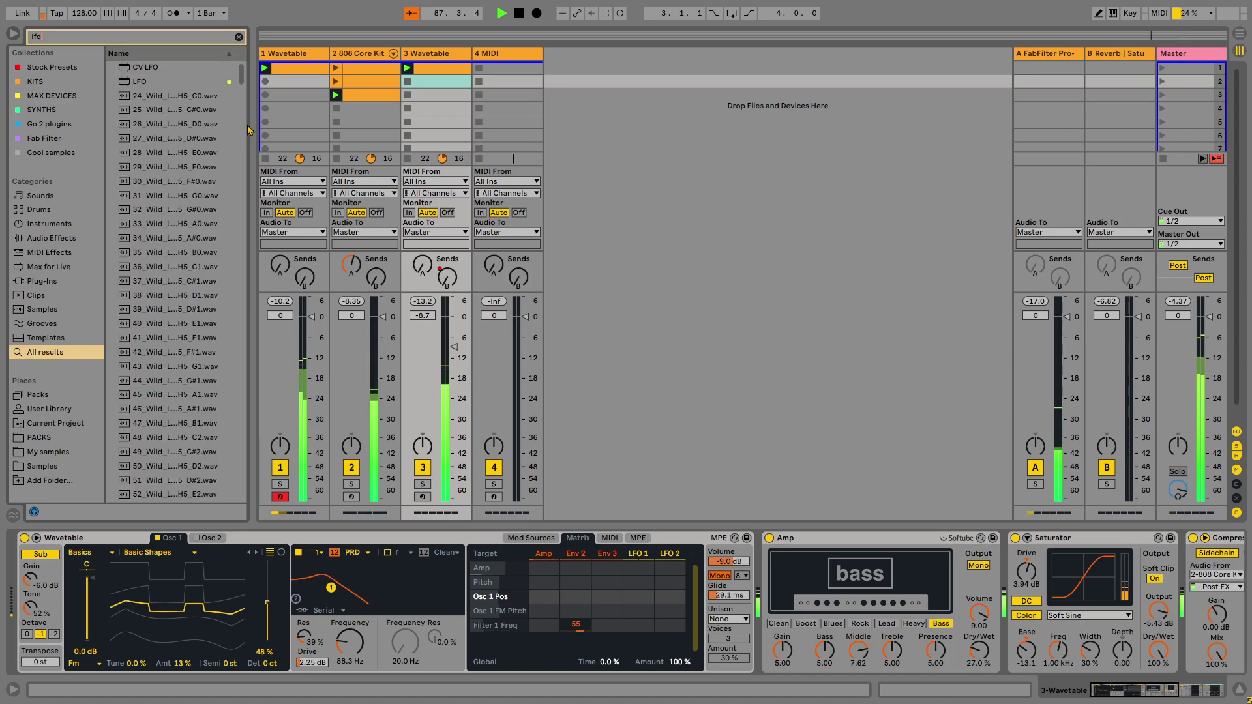
pyautogui.click(150, 82)
pyautogui.moveTo(172, 118)
pyautogui.mouseDown()
pyautogui.moveTo(725, 597)
pyautogui.moveTo(780, 580)
pyautogui.mouseUp()
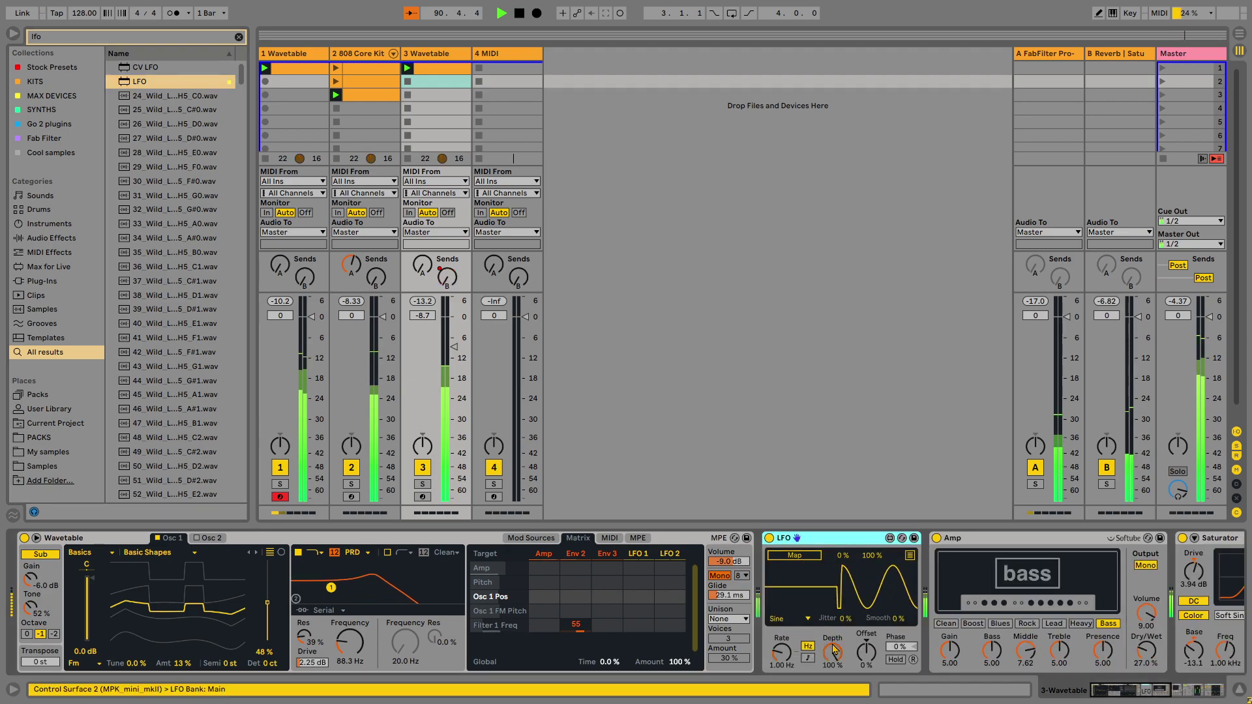
# Map the LFO to Wavetable's Filter 1 Freq, with Rate 0.06 Hz, Depth 4.72% and Offset -37%.
pyautogui.moveTo(833, 652); pyautogui.dragTo(832, 659)
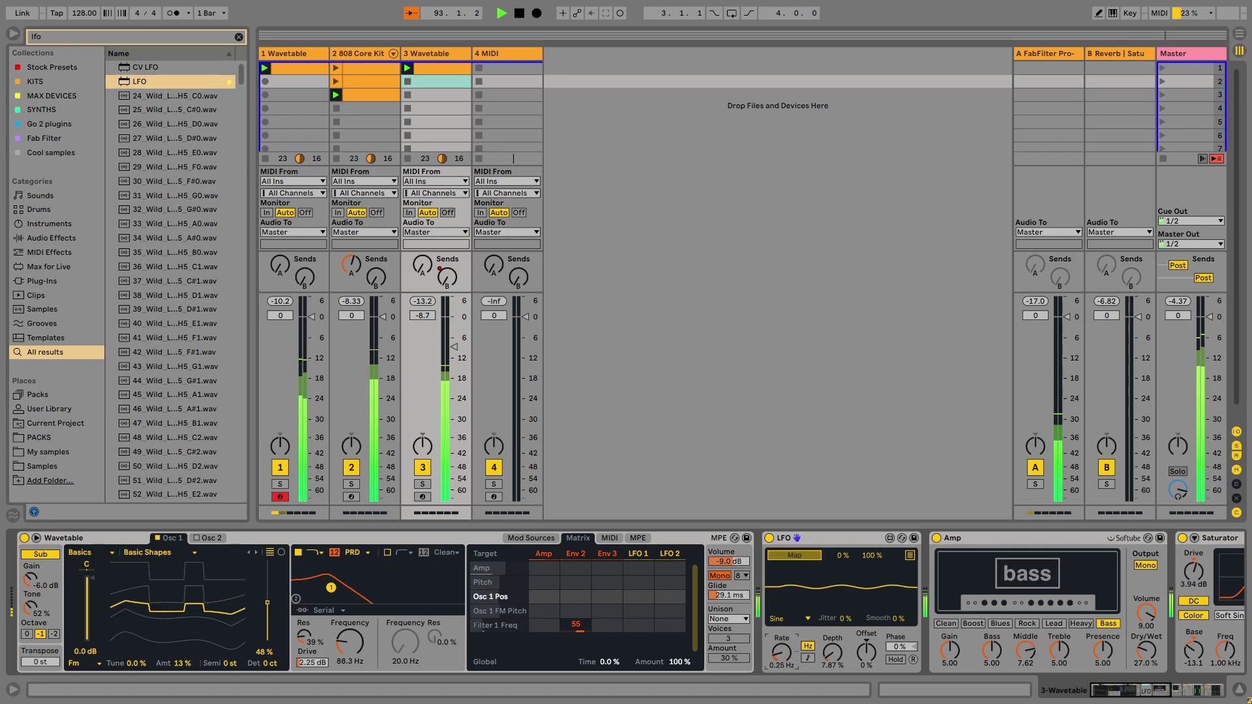
pyautogui.click(349, 643)
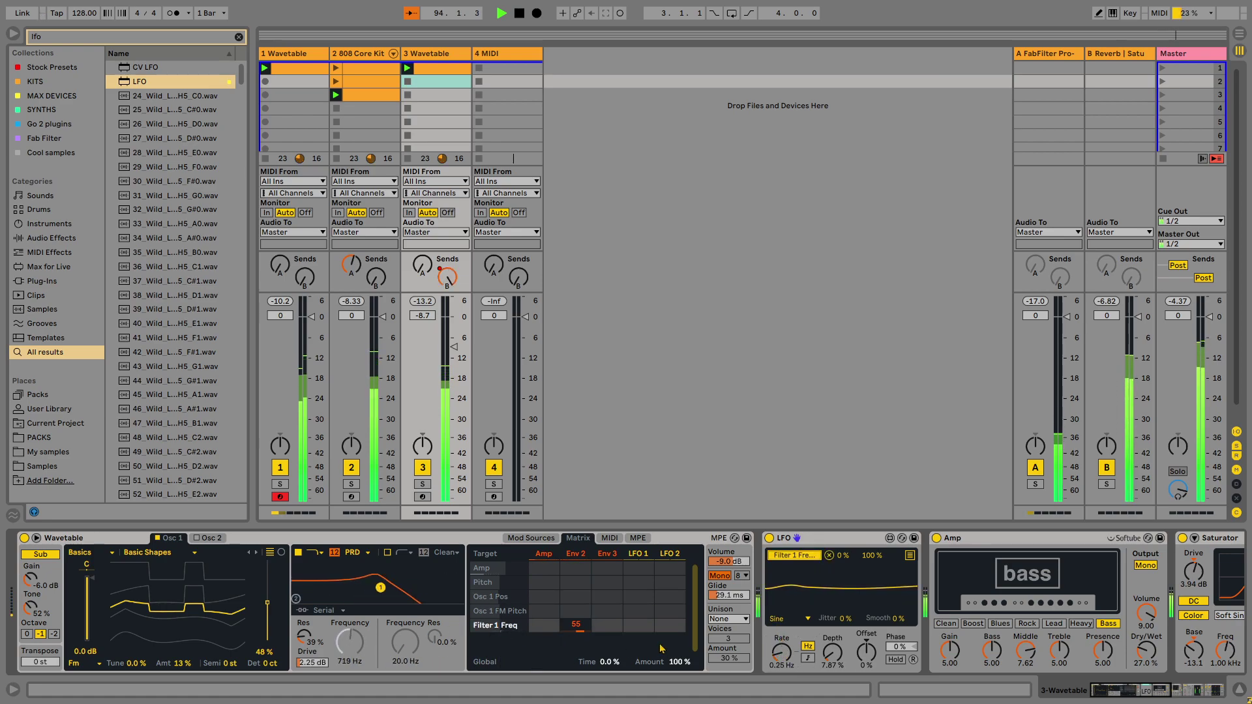
pyautogui.moveTo(821, 664); pyautogui.dragTo(867, 665)
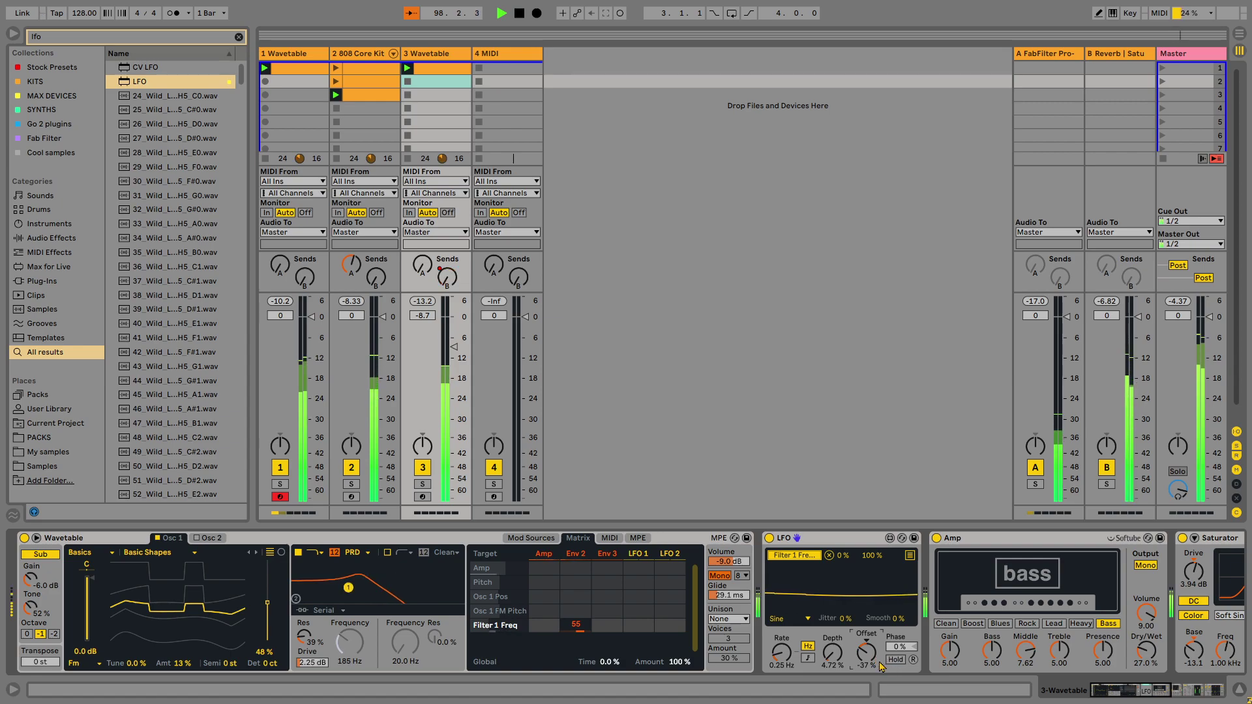
pyautogui.moveTo(784, 660); pyautogui.dragTo(785, 678)
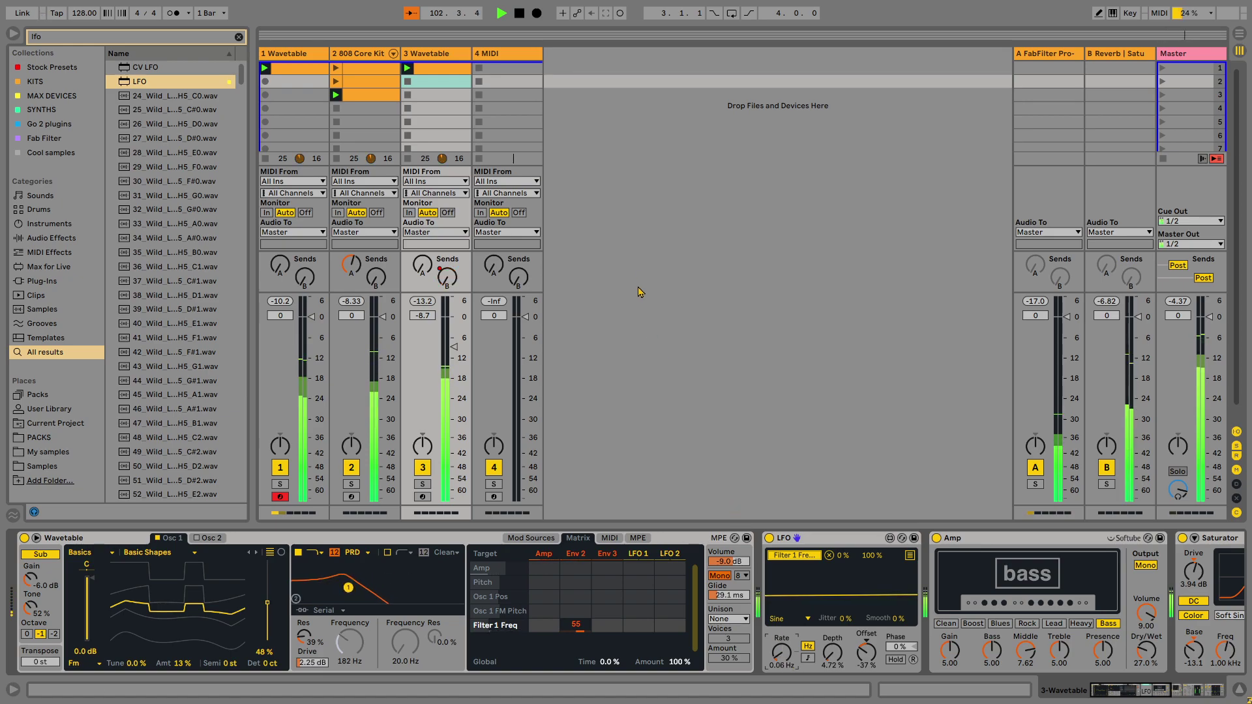
# Lower the volume of return track B to about -5.9 dB.
pyautogui.click(526, 58)
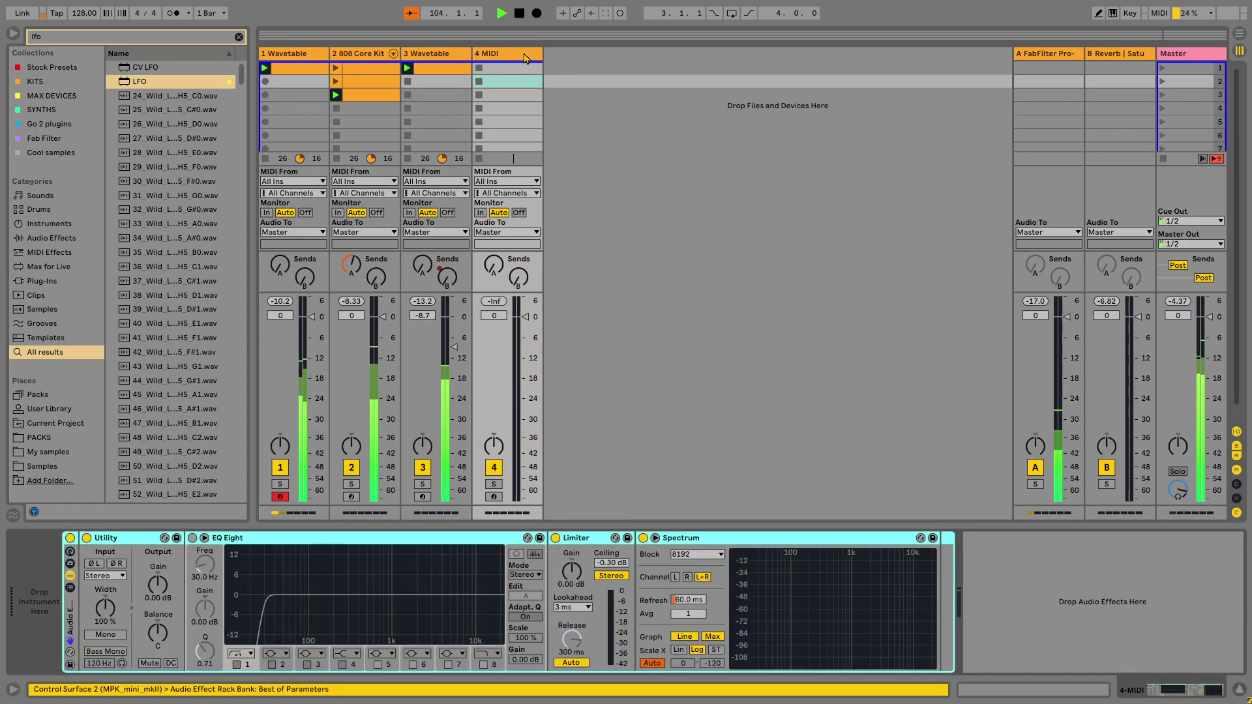
pyautogui.click(1121, 55)
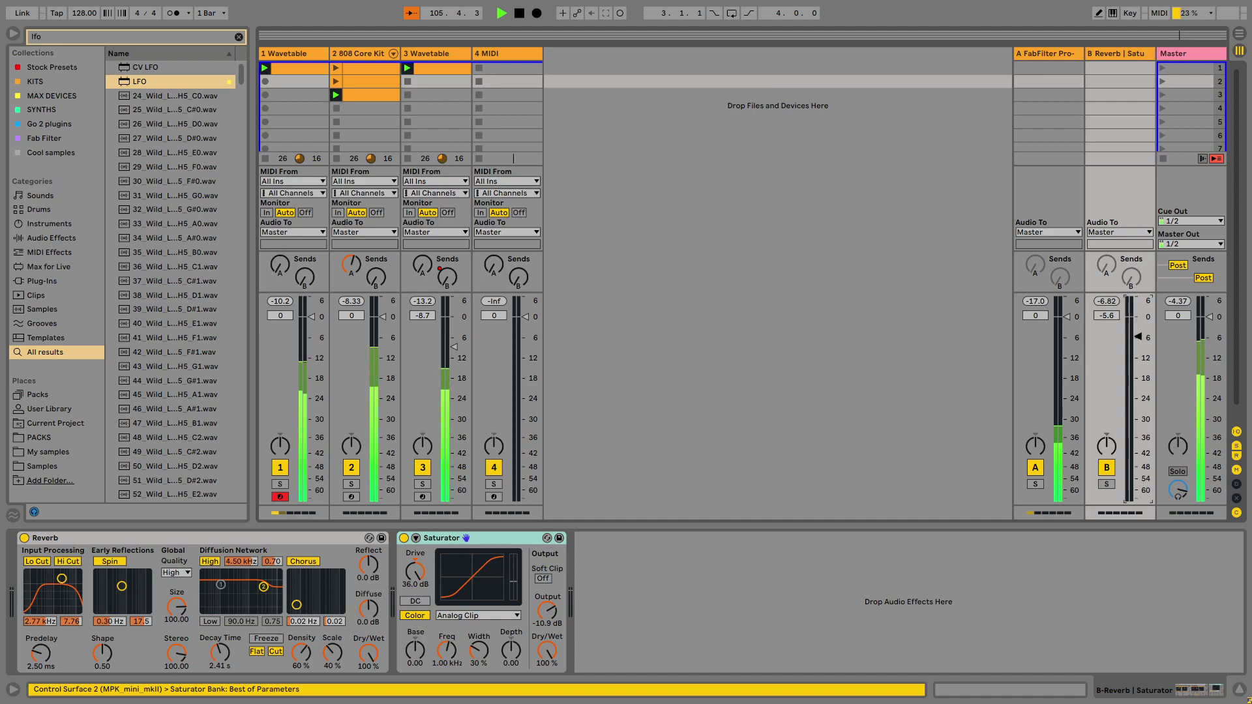
# Replace MIDI track 4 with a newly inserted MIDI track and delete its default audio effect rack.
pyautogui.click(522, 67)
pyautogui.press('Delete')
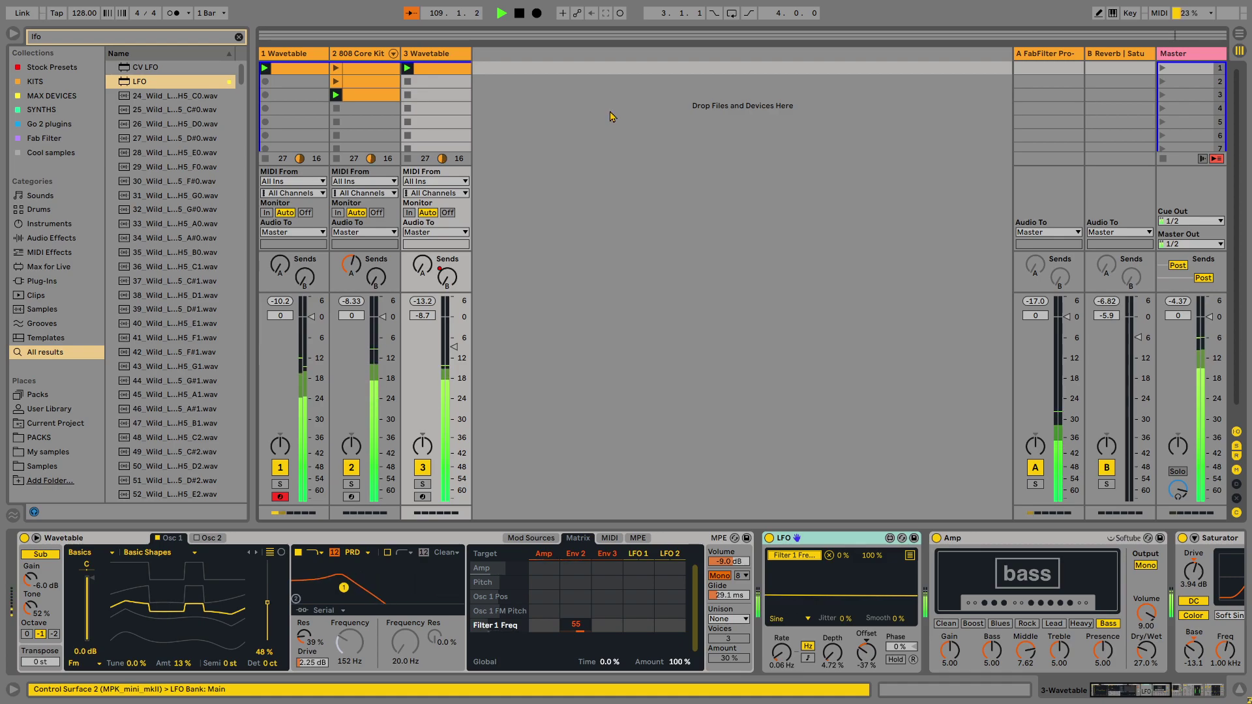
pyautogui.rightClick(522, 104)
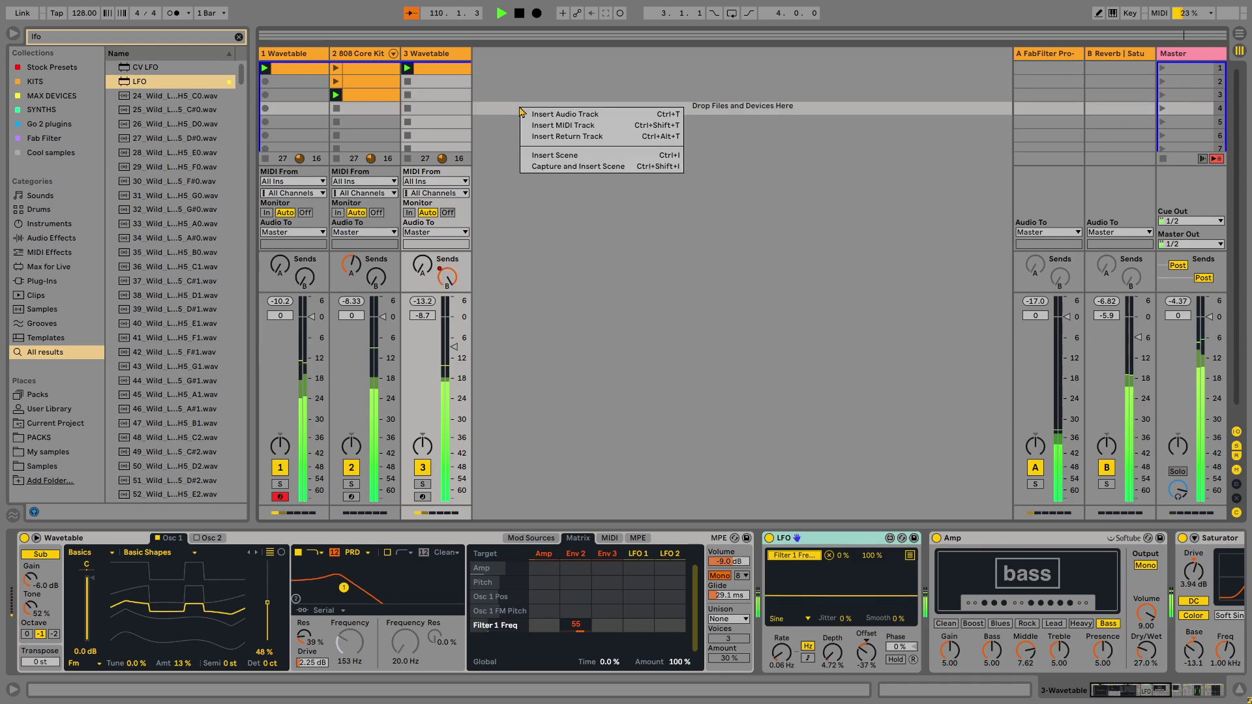
pyautogui.click(550, 123)
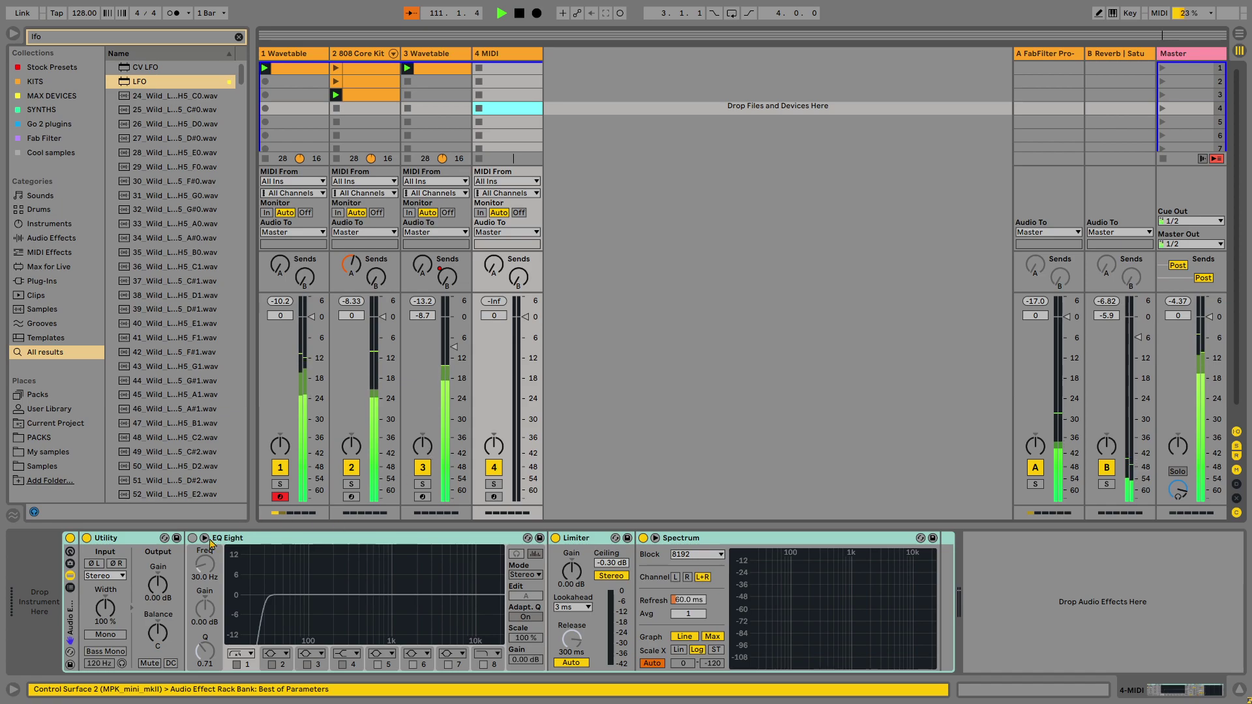
pyautogui.click(61, 628)
pyautogui.press('Delete')
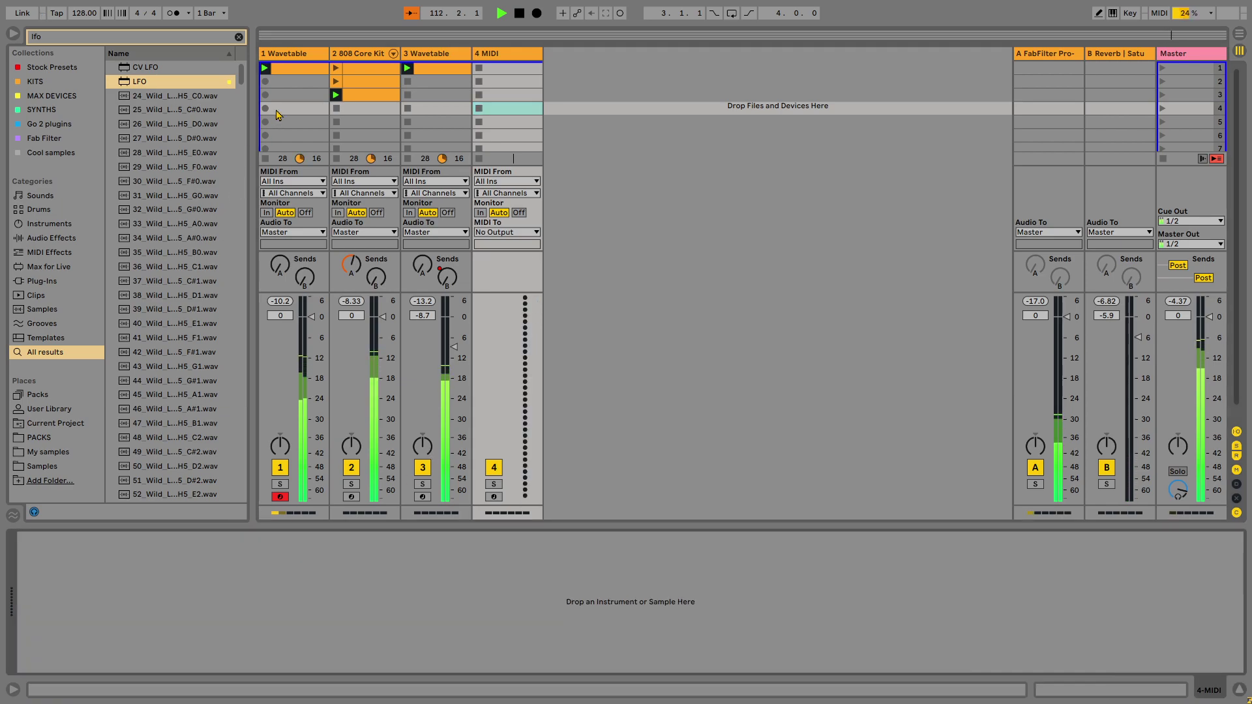
# Launch the first 808 drum clip and delete the empty MIDI track 4.
pyautogui.click(336, 68)
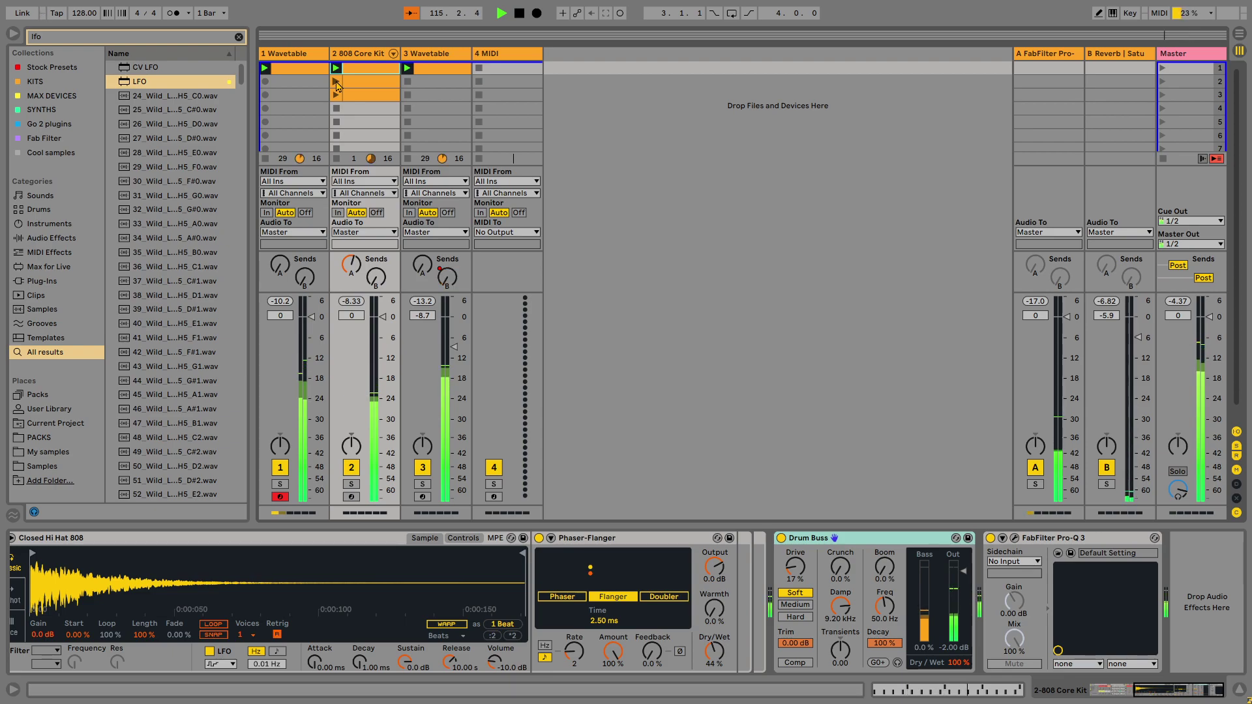
pyautogui.click(499, 54)
pyautogui.press('Delete')
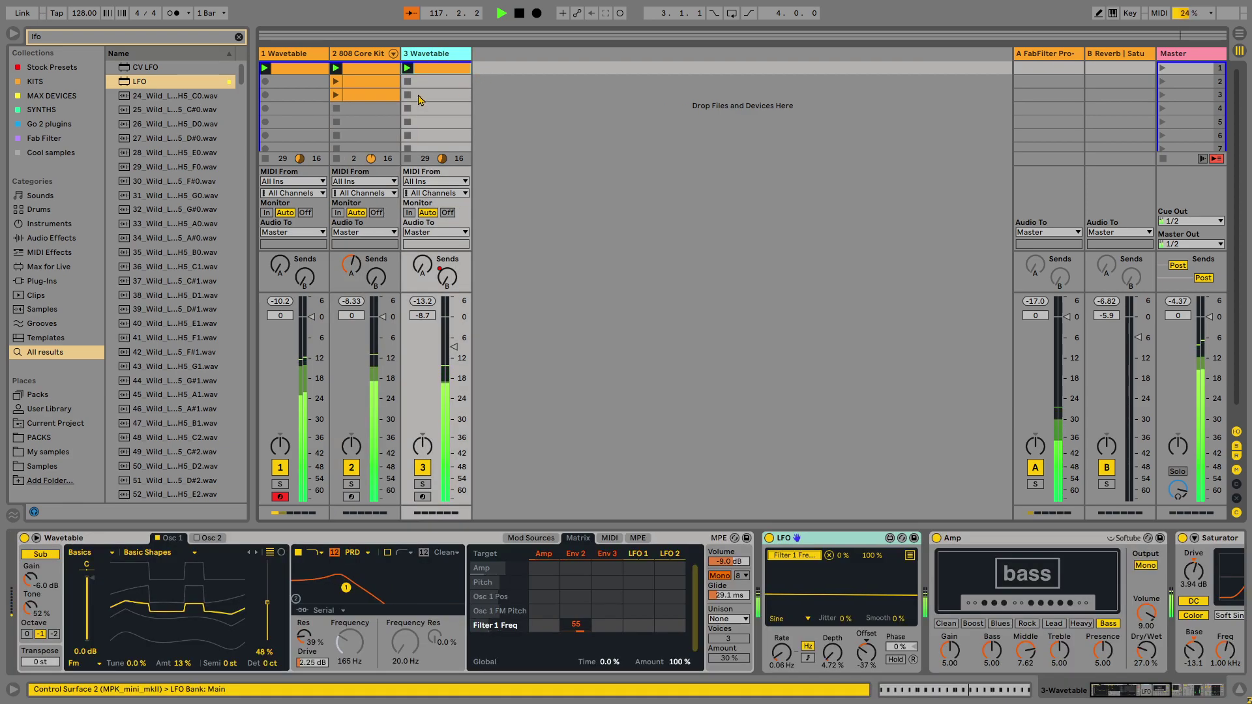
# Audition the other 808 drum clips, followed by scene 2 and the empty scene 6.
pyautogui.click(339, 83)
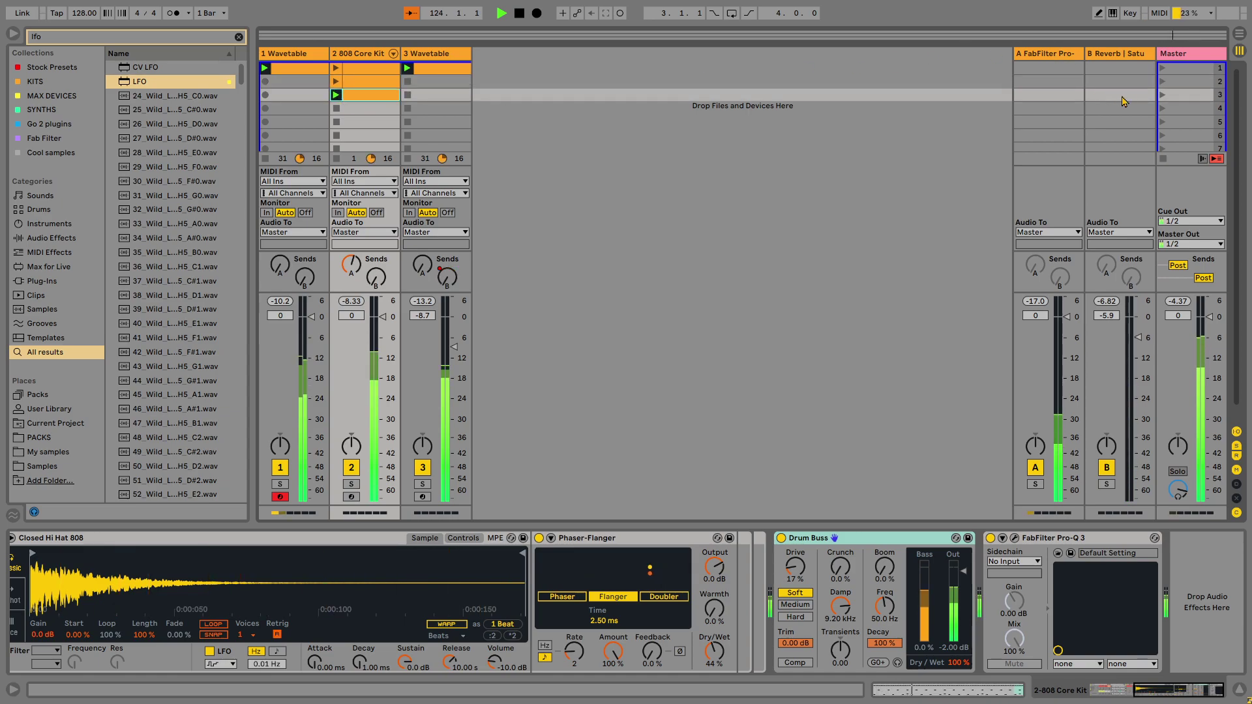
pyautogui.click(1161, 83)
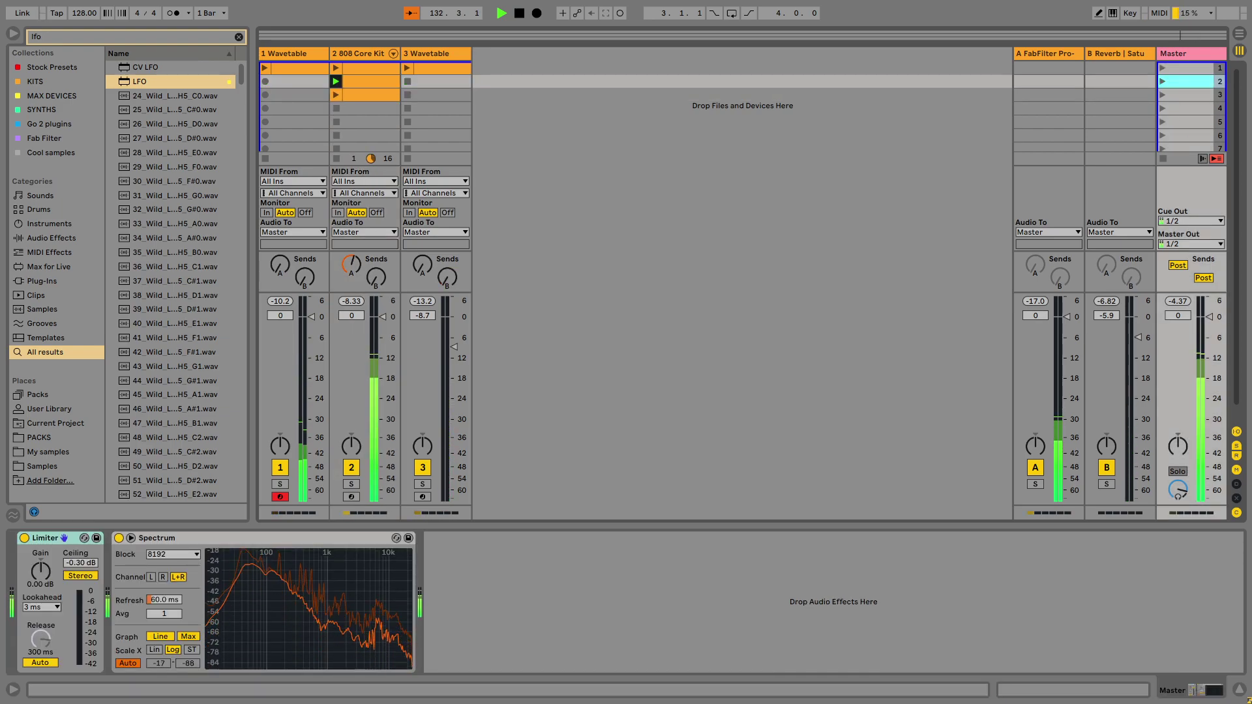
pyautogui.click(1161, 135)
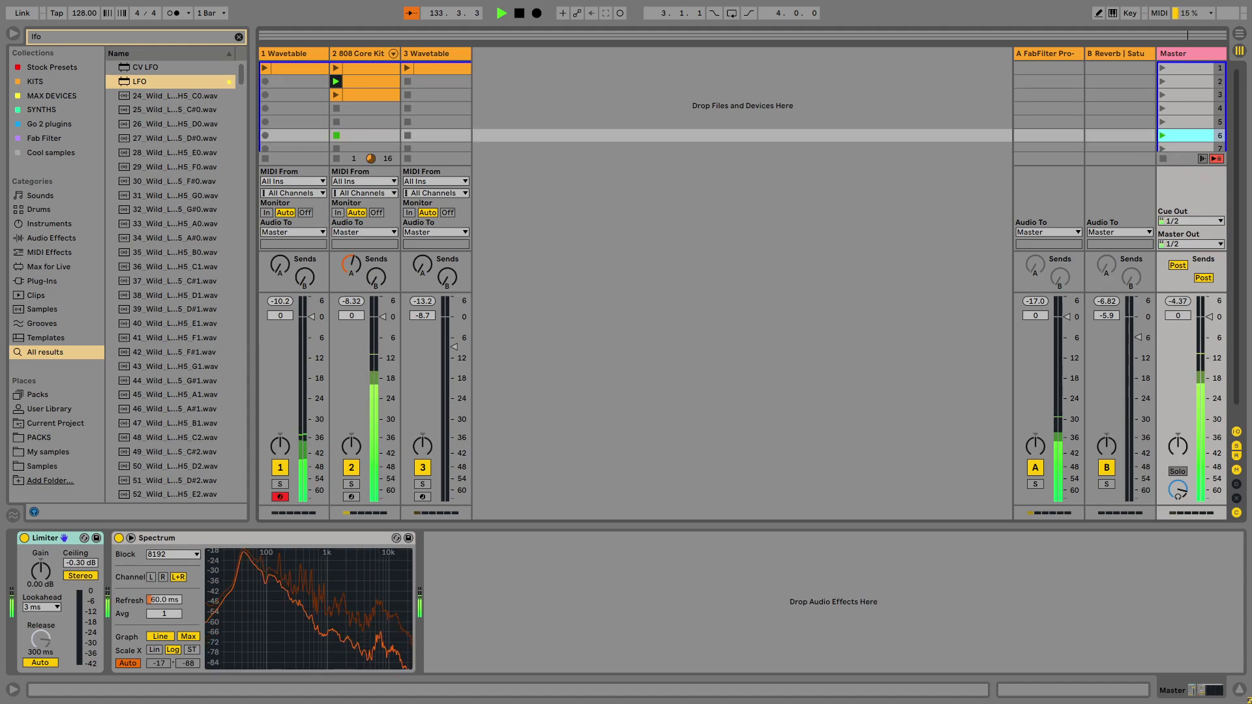